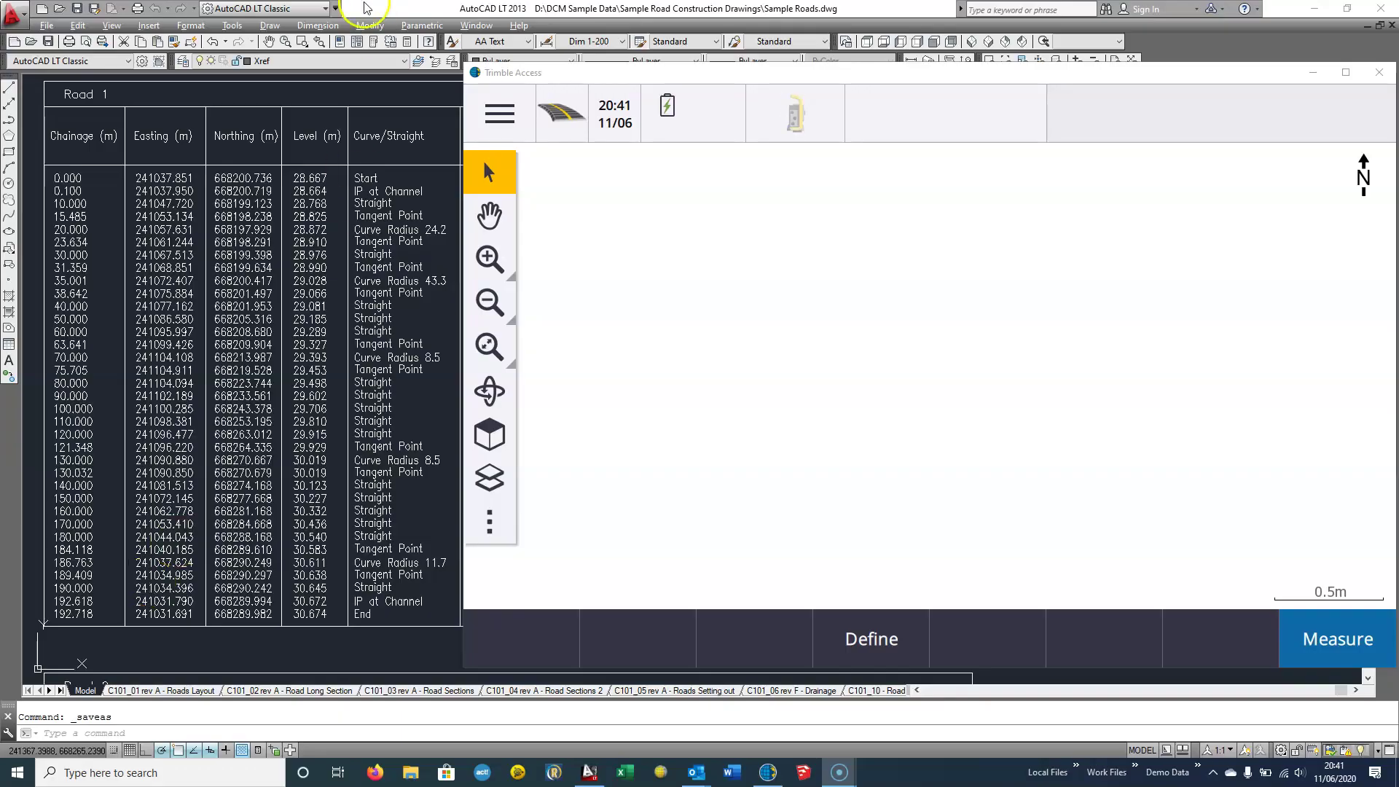
Review the drawing's roads layout, road long section and both road sections sheets
{"action": "scroll", "coordinate": [458, 416], "scroll_direction": "down", "scroll_amount": 5}
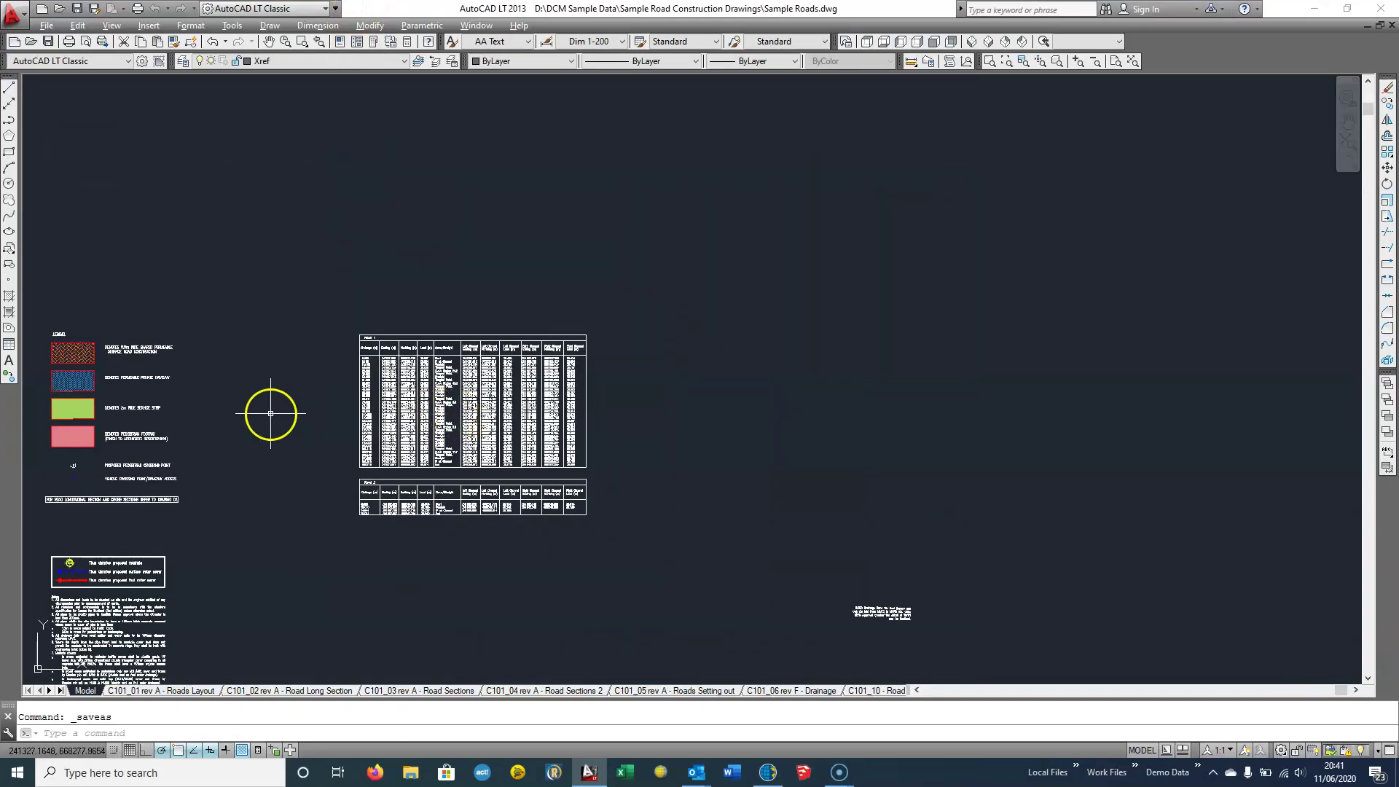
{"action": "mouse_move", "coordinate": [187, 694]}
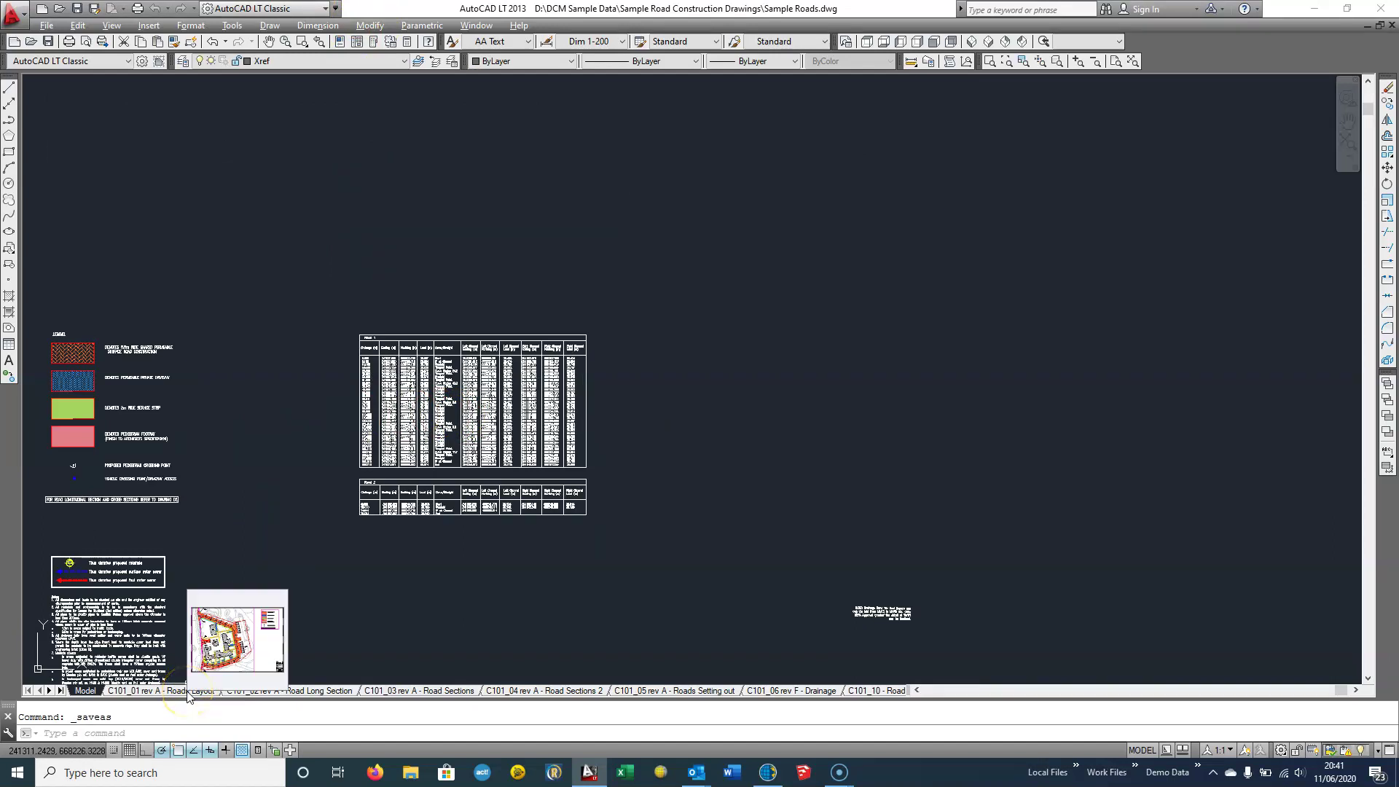
{"action": "left_click", "coordinate": [186, 692]}
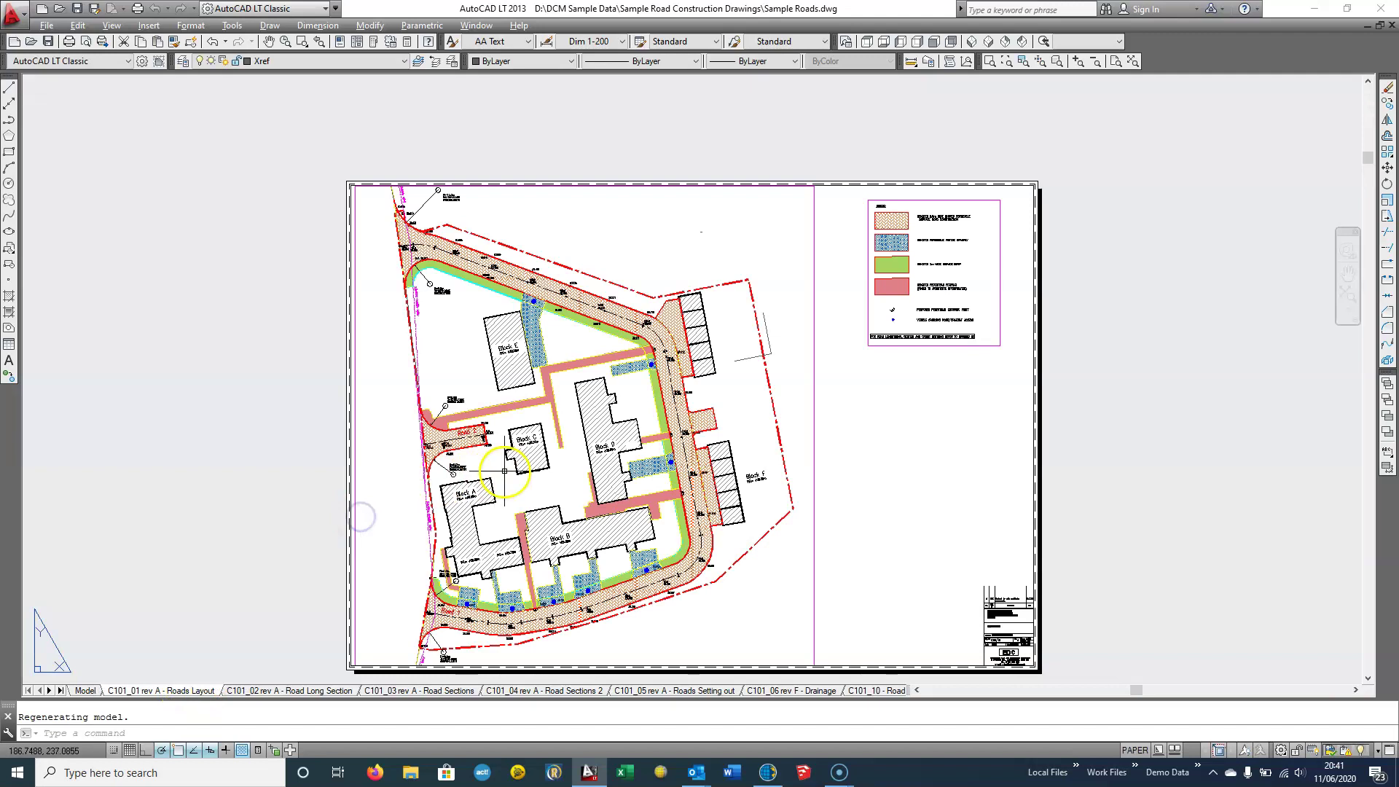
{"action": "left_click_drag", "start_coordinate": [501, 471], "coordinate": [390, 438]}
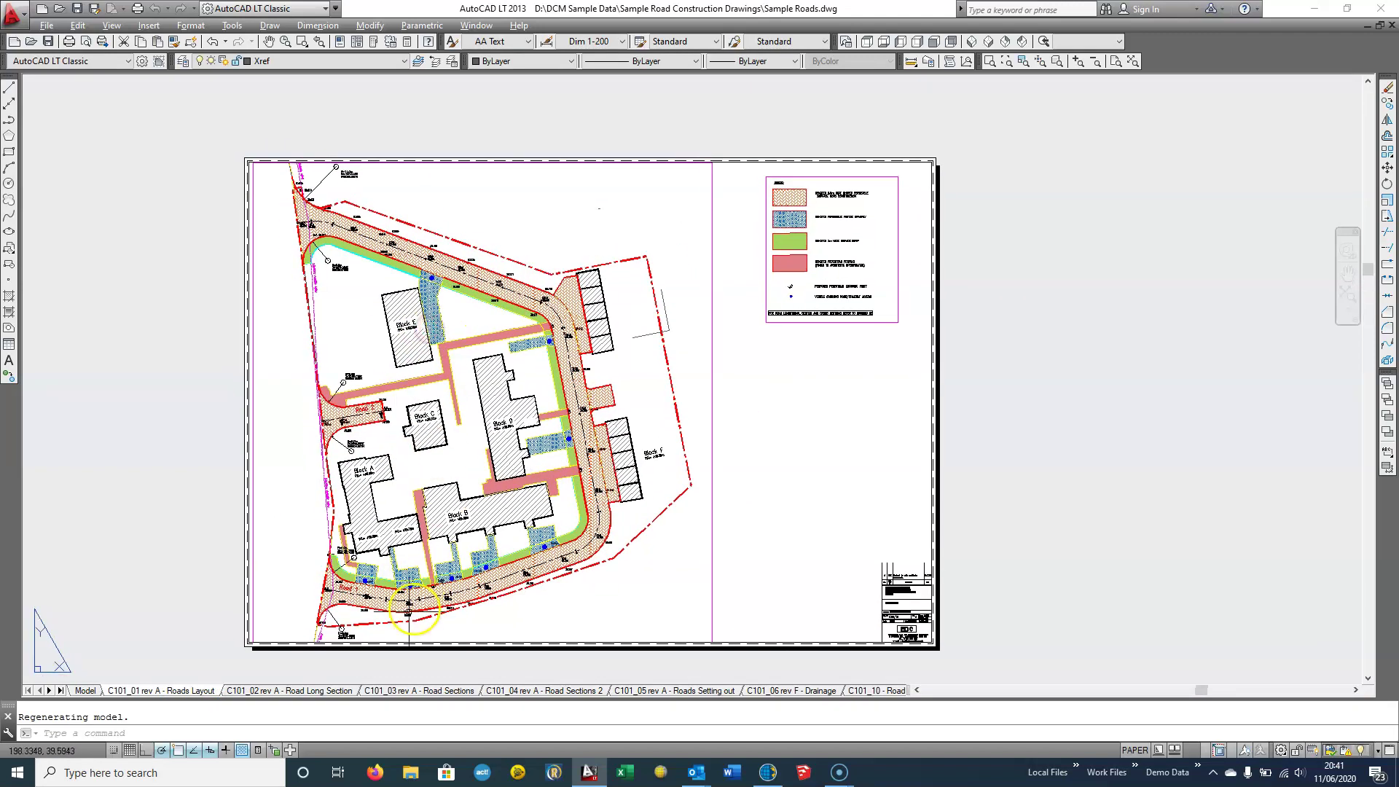
{"action": "left_click", "coordinate": [344, 692]}
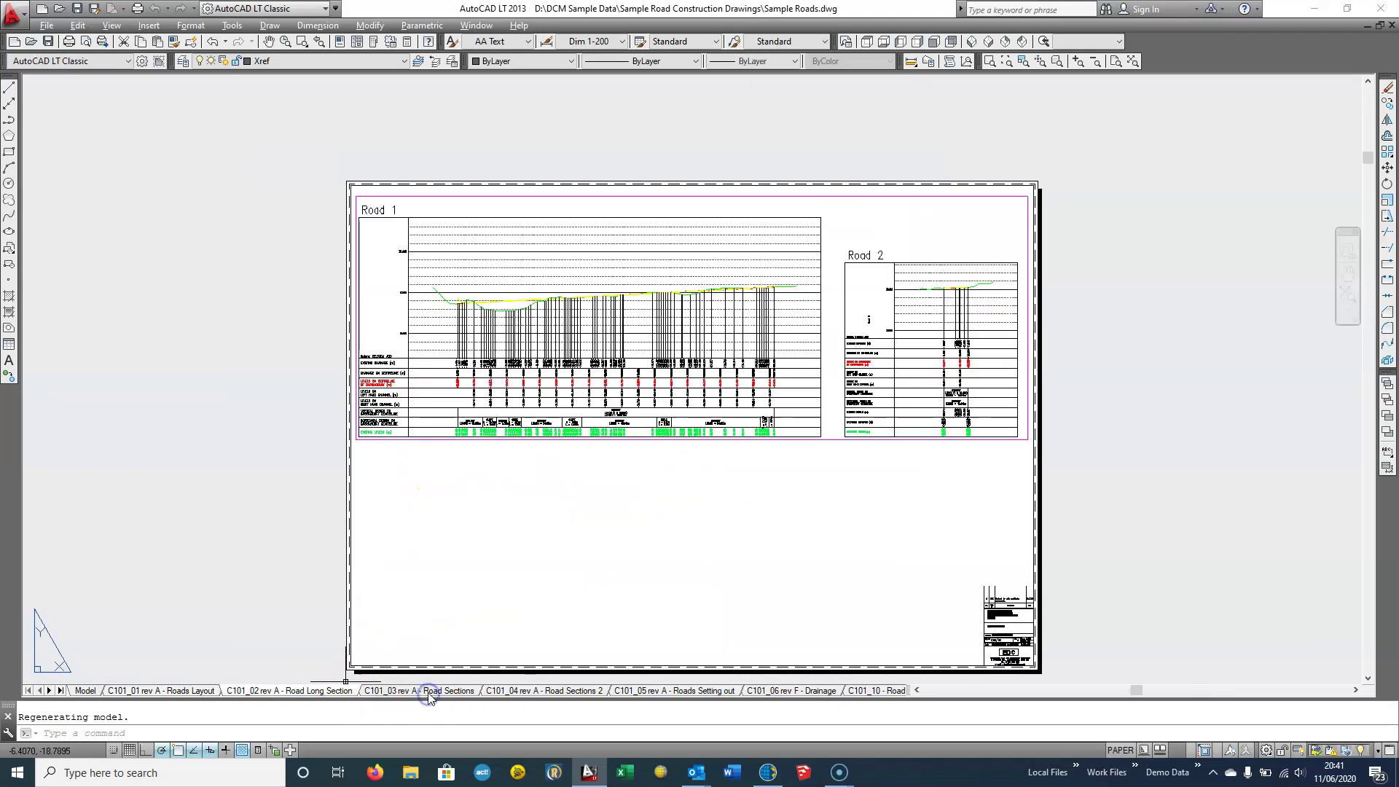
{"action": "left_click", "coordinate": [430, 694]}
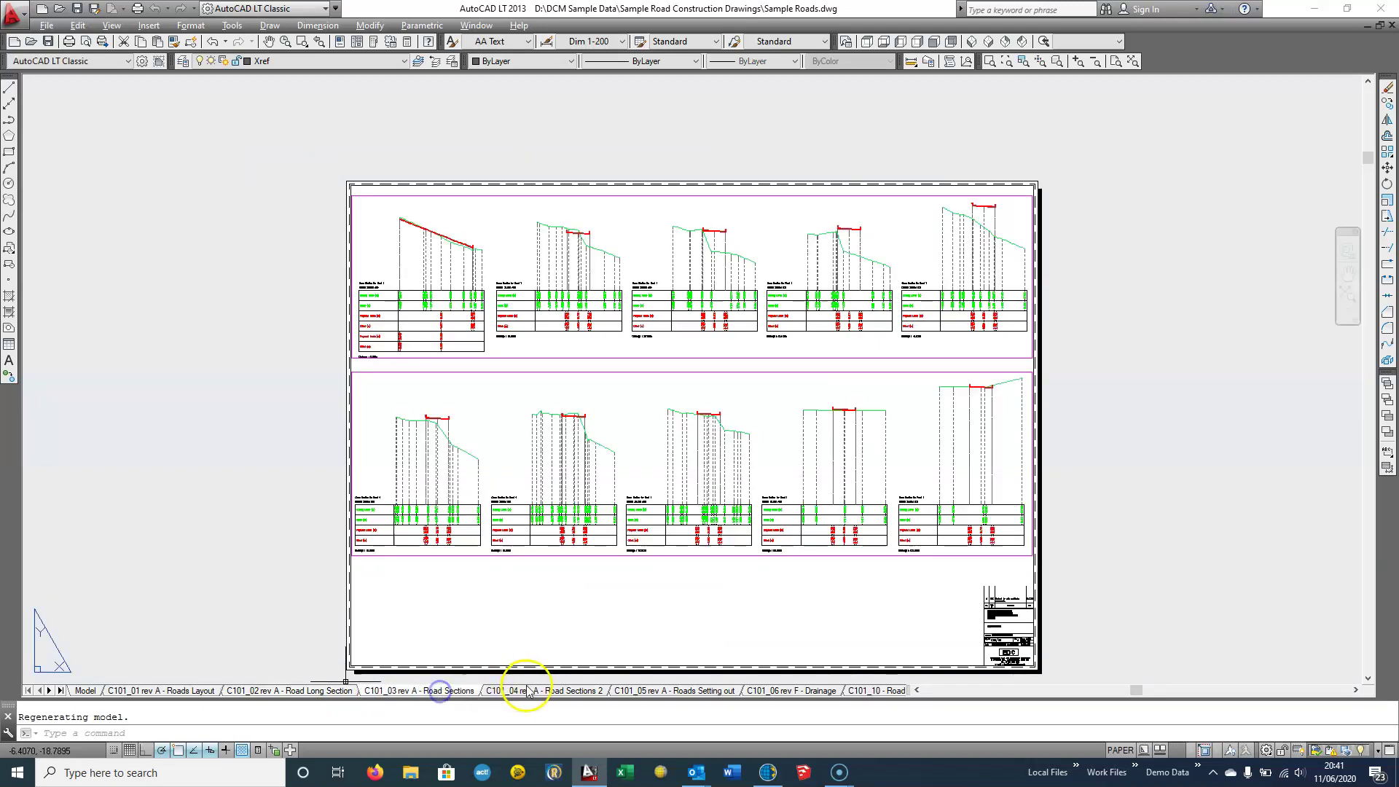
{"action": "mouse_move", "coordinate": [514, 692]}
{"action": "left_click", "coordinate": [551, 693]}
Examine the Road 1 and Road 2 coordinate tables on the C101_05 rev A - Roads Setting out sheet
{"action": "left_click", "coordinate": [638, 690]}
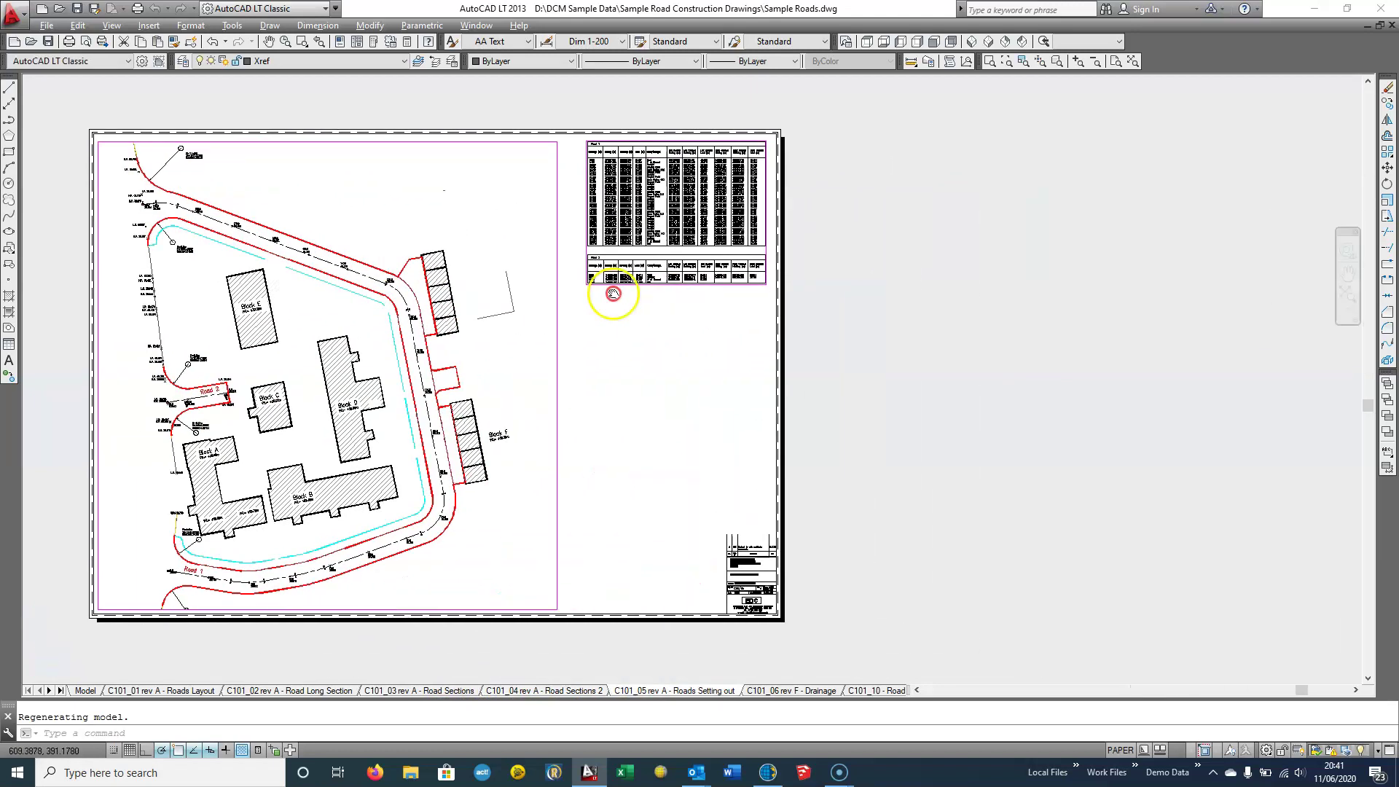
{"action": "scroll", "coordinate": [583, 293], "scroll_direction": "up", "scroll_amount": 2}
{"action": "scroll", "coordinate": [447, 322], "scroll_direction": "up", "scroll_amount": 4}
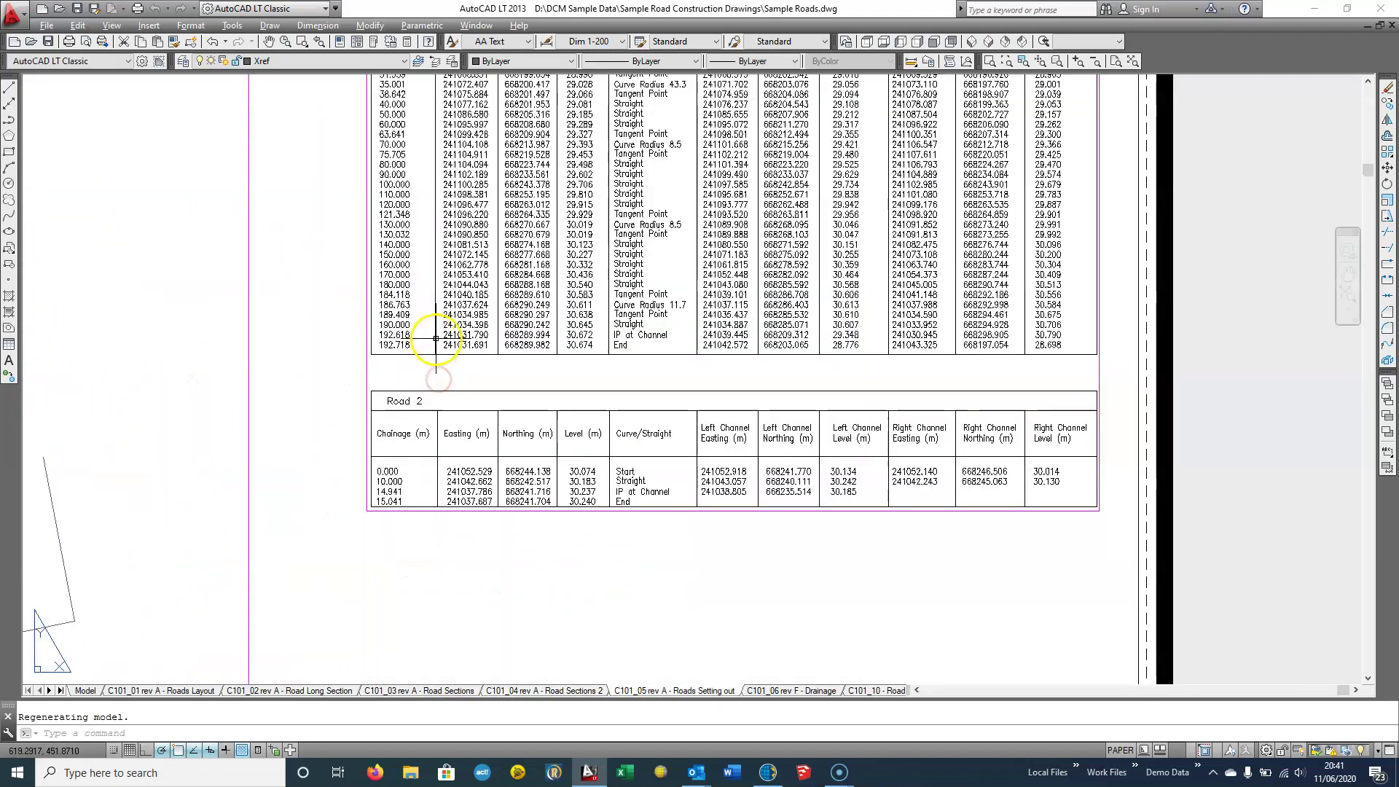
{"action": "left_click_drag", "start_coordinate": [312, 368], "coordinate": [206, 434]}
{"action": "left_click_drag", "start_coordinate": [253, 148], "coordinate": [225, 221]}
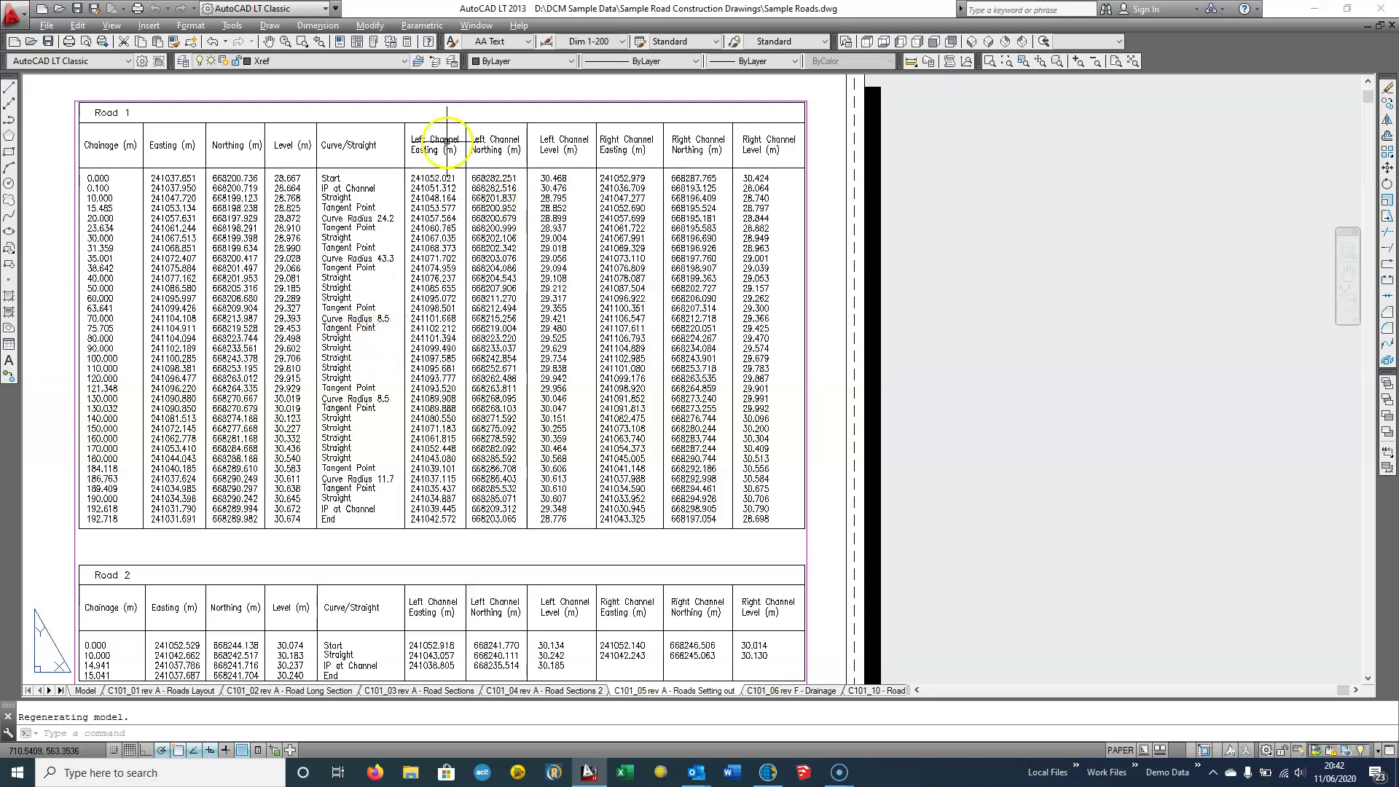
{"action": "mouse_move", "coordinate": [605, 318]}
{"action": "left_mouse_down"}
{"action": "mouse_move", "coordinate": [568, 304]}
{"action": "mouse_move", "coordinate": [568, 272]}
{"action": "mouse_move", "coordinate": [557, 311]}
{"action": "left_mouse_up"}
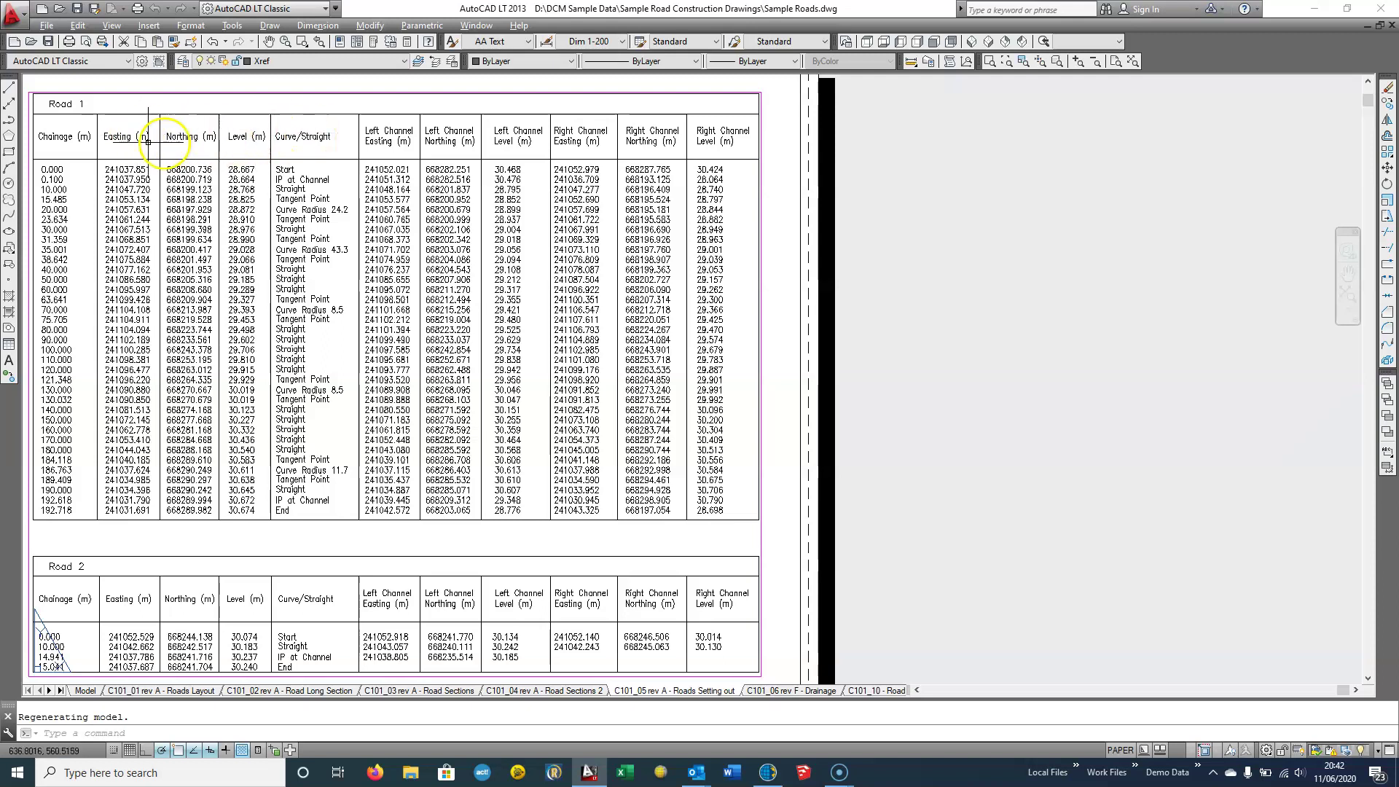
{"action": "left_click", "coordinate": [55, 191]}
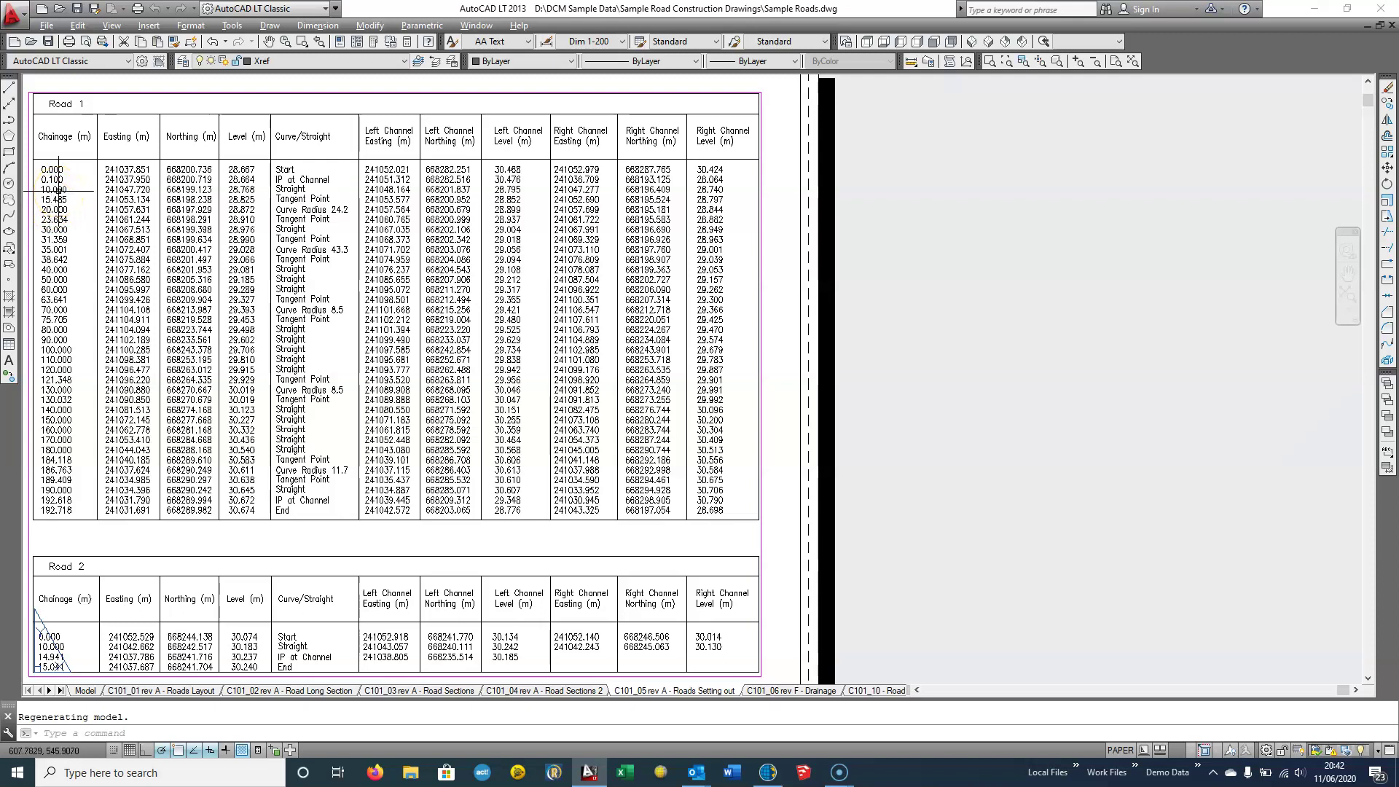
{"action": "left_click", "coordinate": [125, 190]}
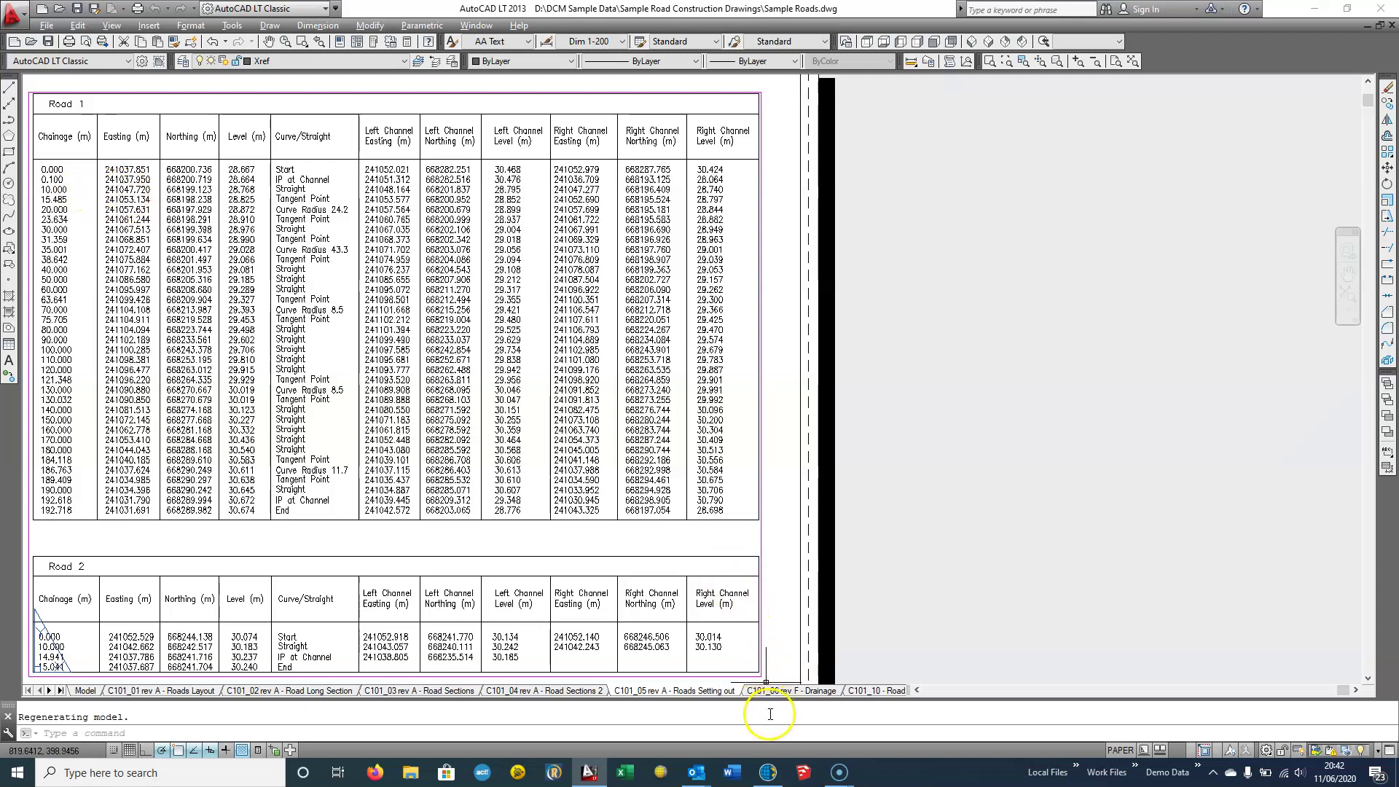
Switch to Trimble Access and choose the Roads application
{"action": "left_click", "coordinate": [767, 772]}
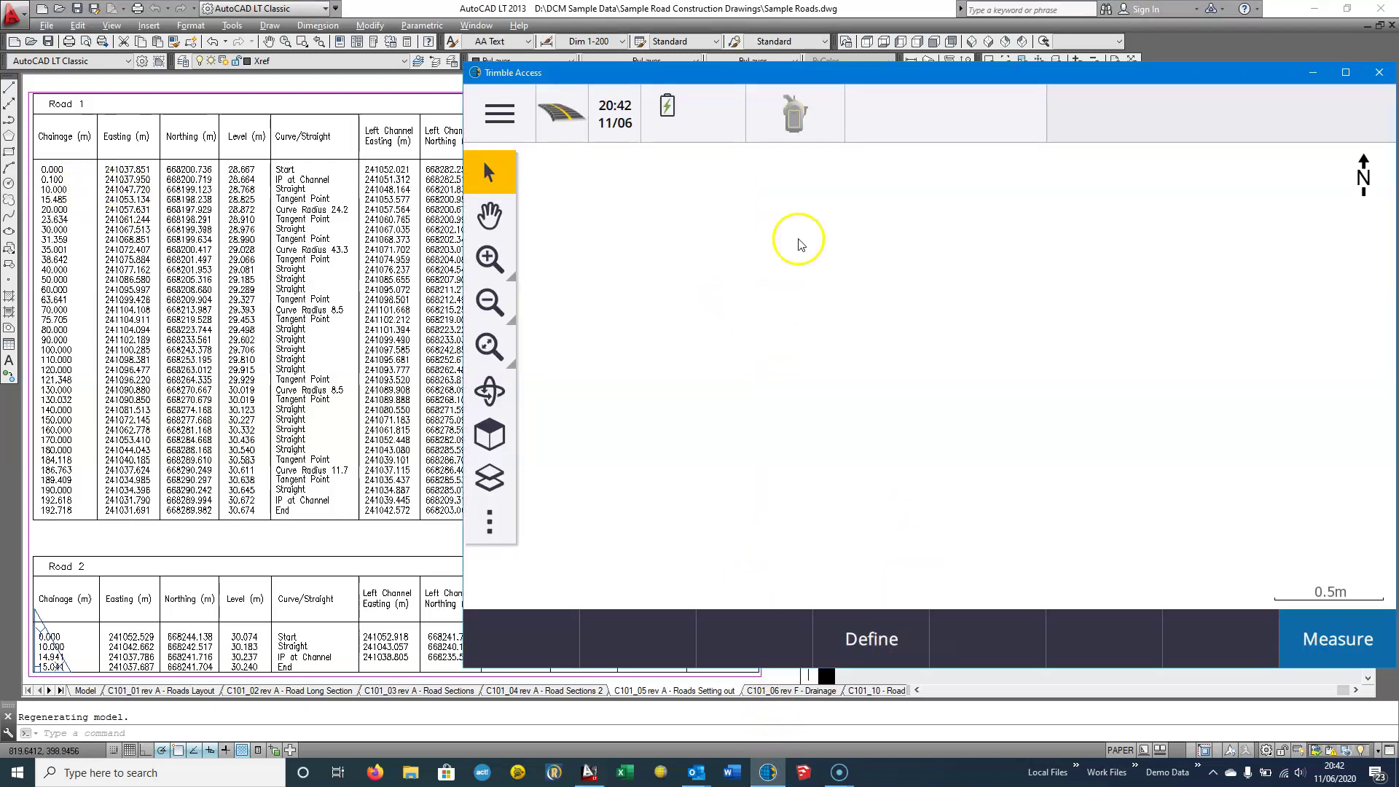
{"action": "left_click_drag", "start_coordinate": [721, 80], "coordinate": [642, 73]}
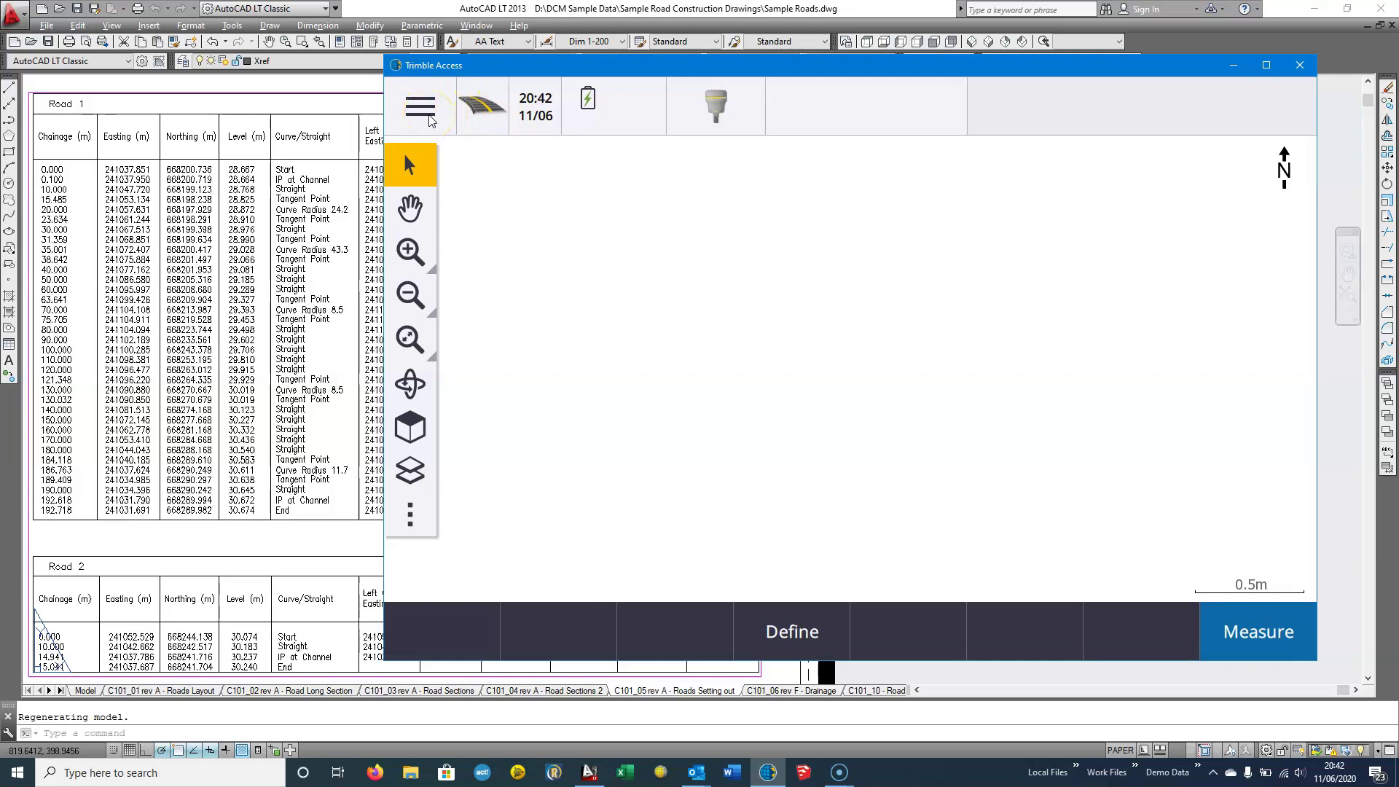
{"action": "left_click", "coordinate": [421, 108]}
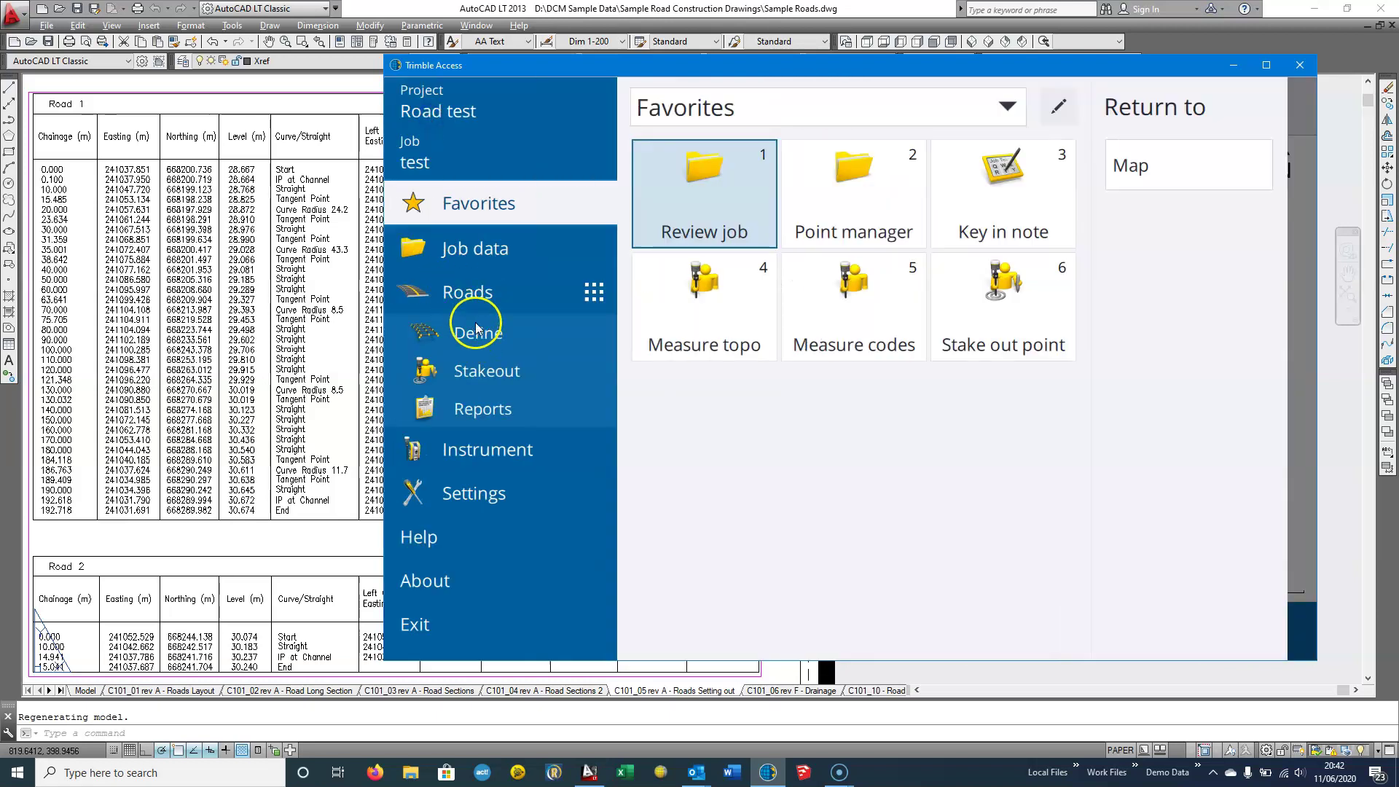
{"action": "left_click", "coordinate": [469, 291]}
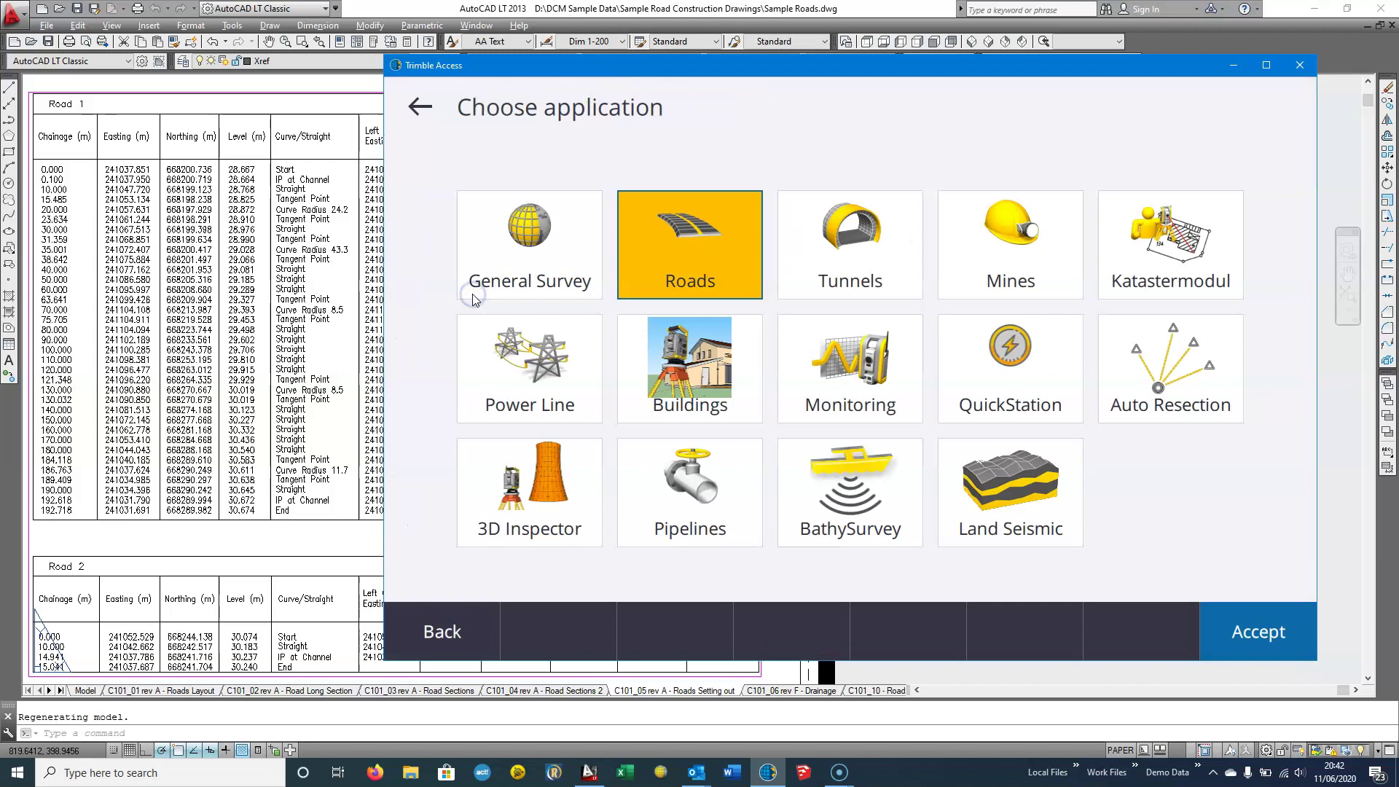
{"action": "left_click", "coordinate": [680, 272]}
Start defining a new Trimble RXL road and name it Road1
{"action": "left_click", "coordinate": [421, 108]}
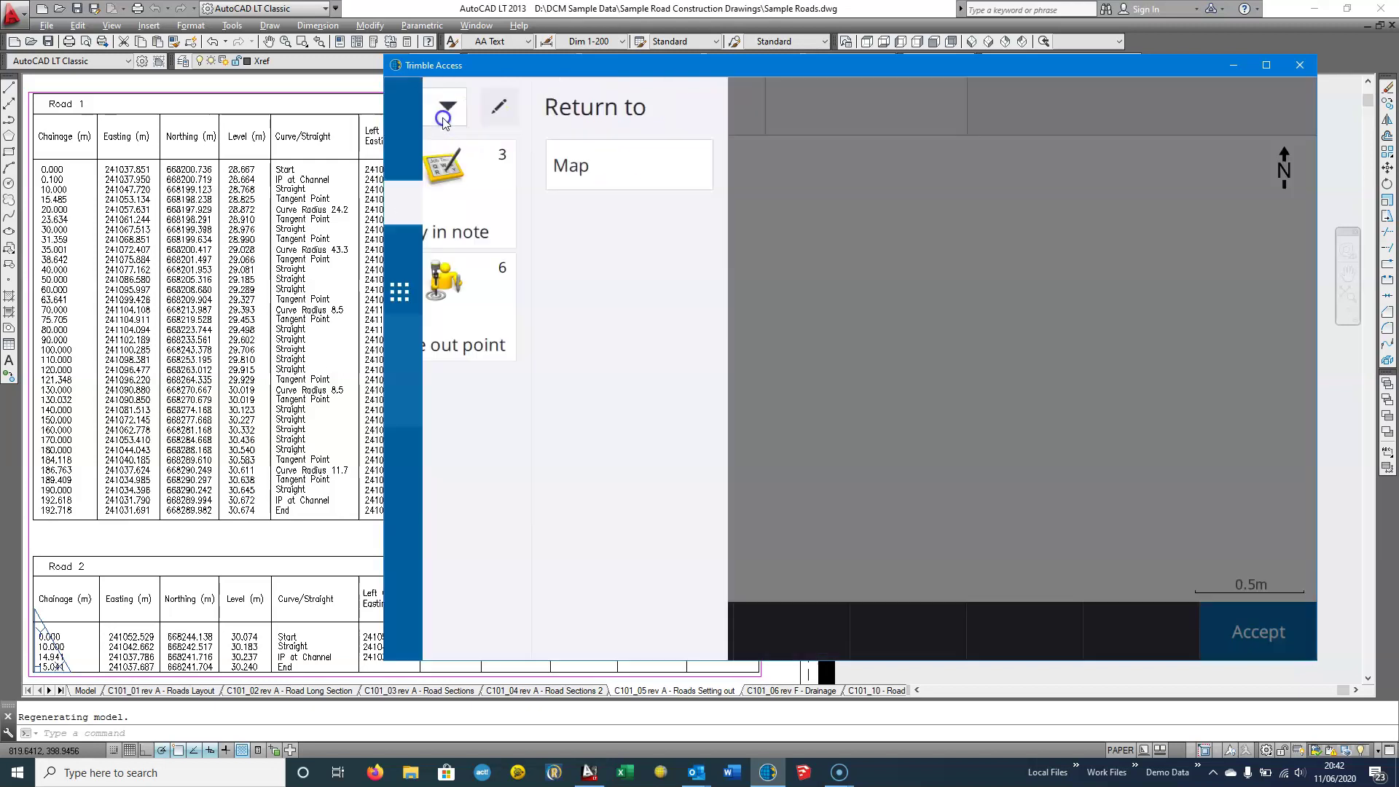
{"action": "left_click", "coordinate": [468, 334]}
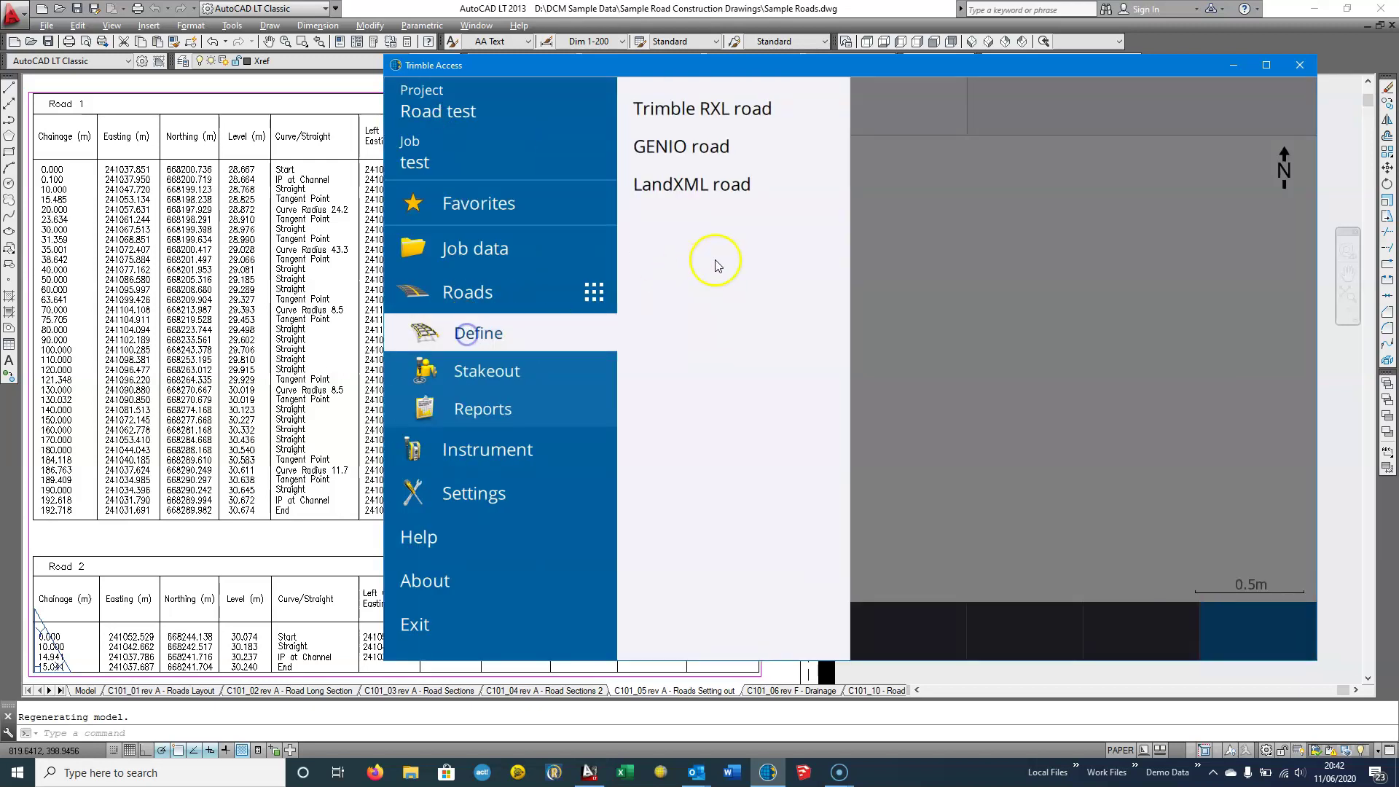
{"action": "left_click", "coordinate": [703, 117]}
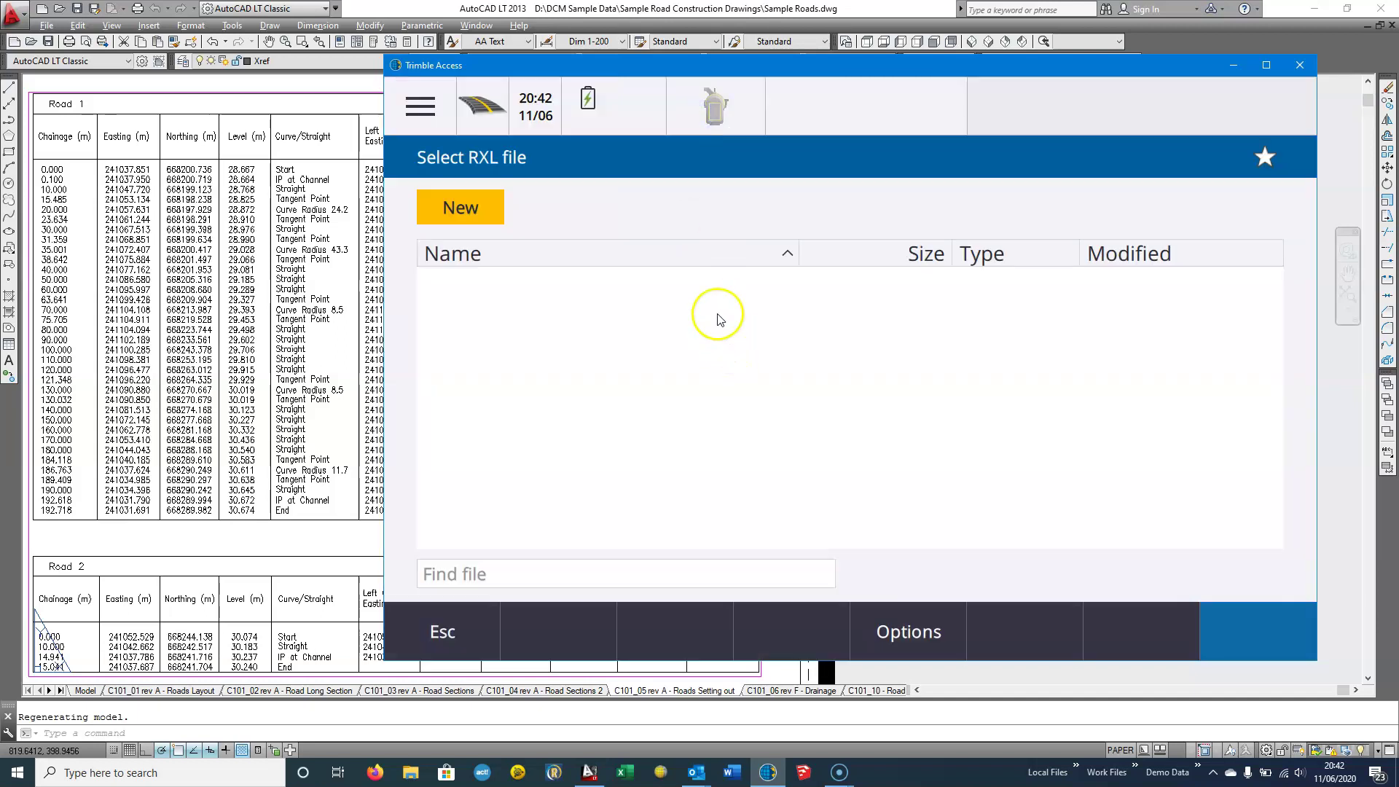
{"action": "left_click", "coordinate": [487, 217]}
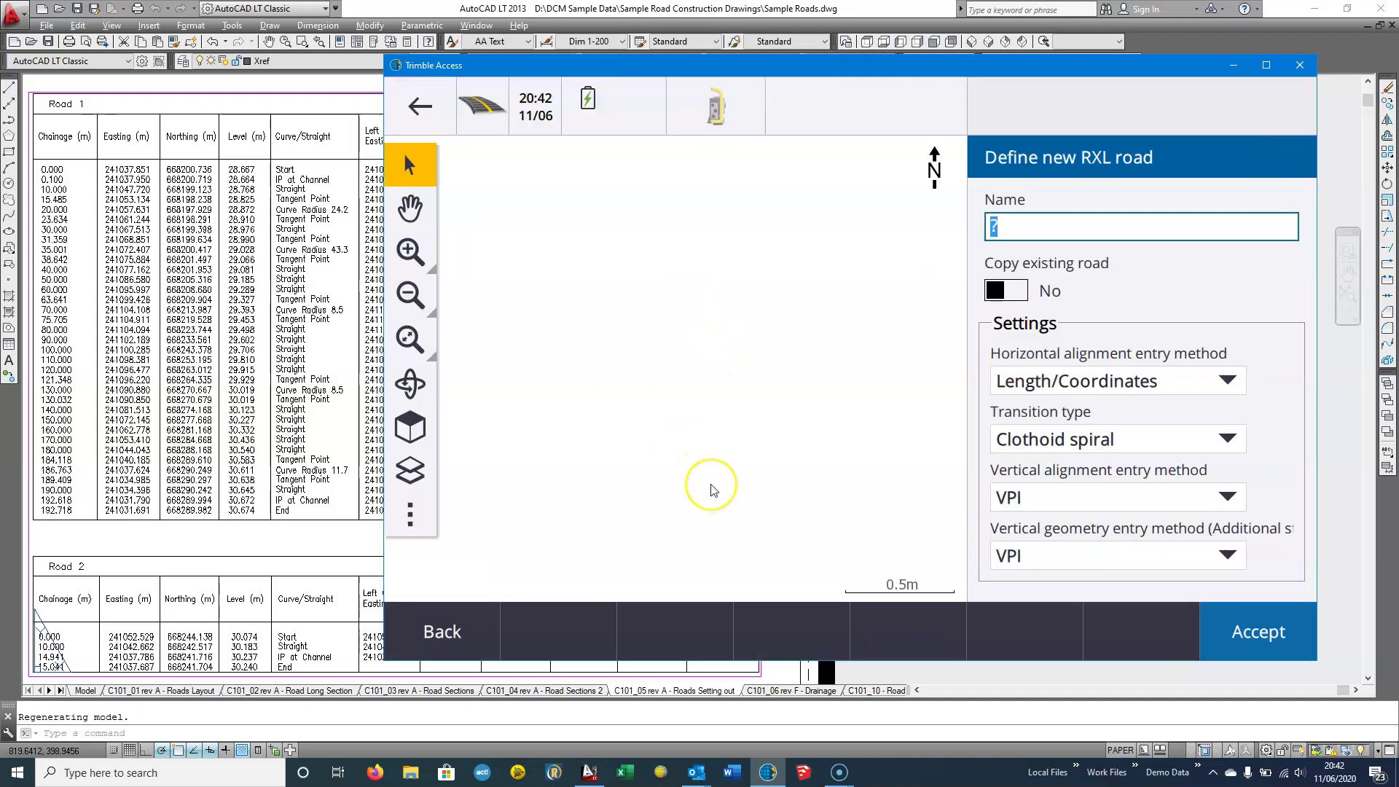
{"action": "type", "text": "Roasd"}
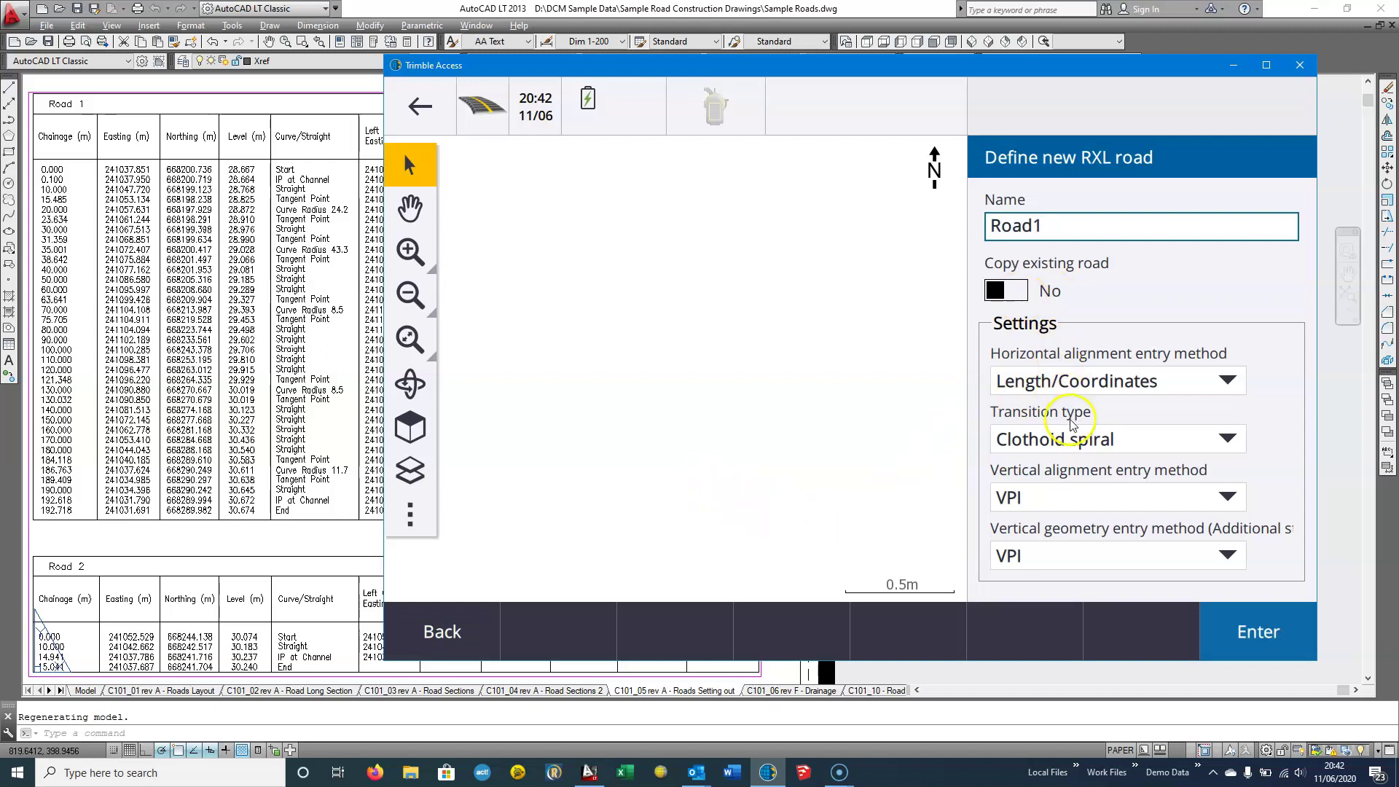
Set the horizontal alignment entry method to End chainage and both vertical entry methods to Start and end points, and accept the road definition
{"action": "left_click", "coordinate": [1079, 391]}
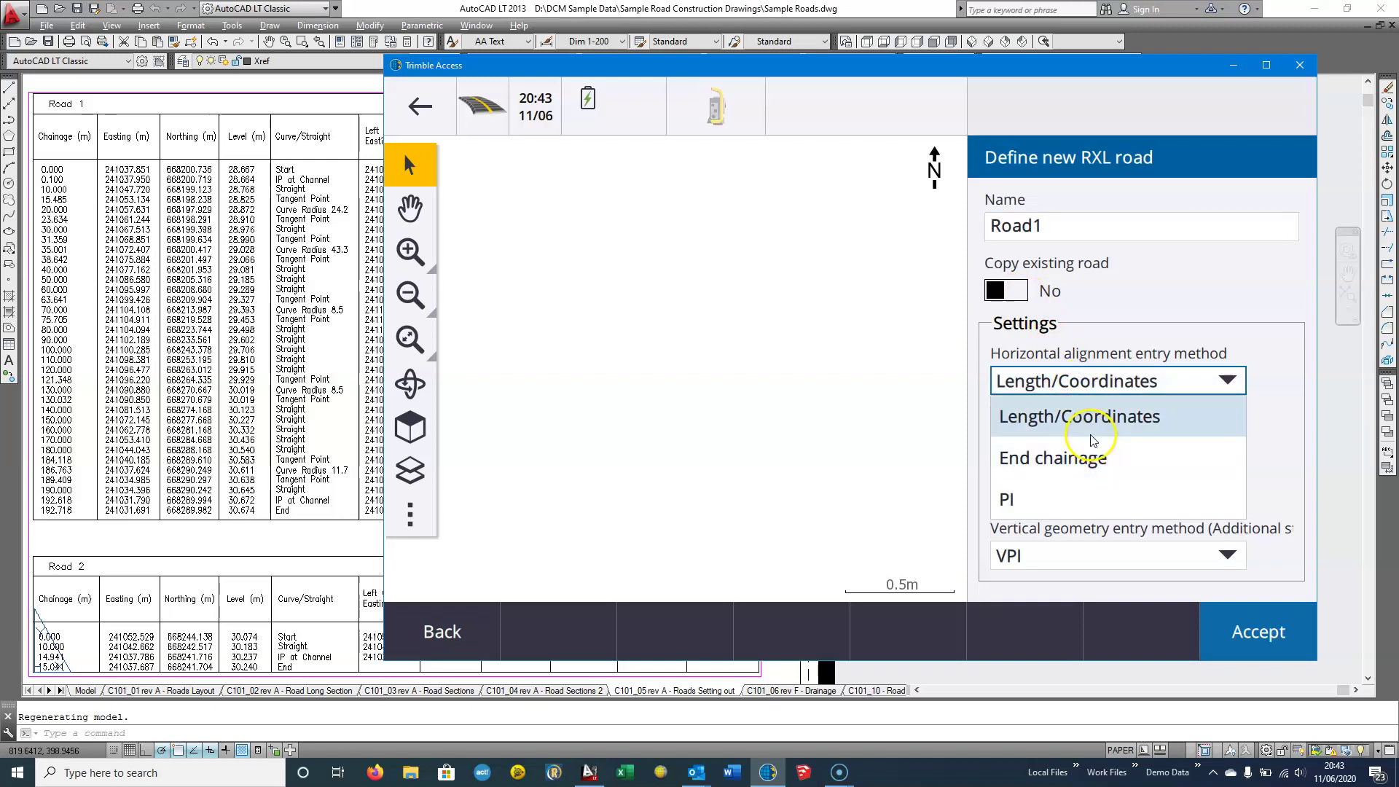
{"action": "left_click", "coordinate": [1093, 459]}
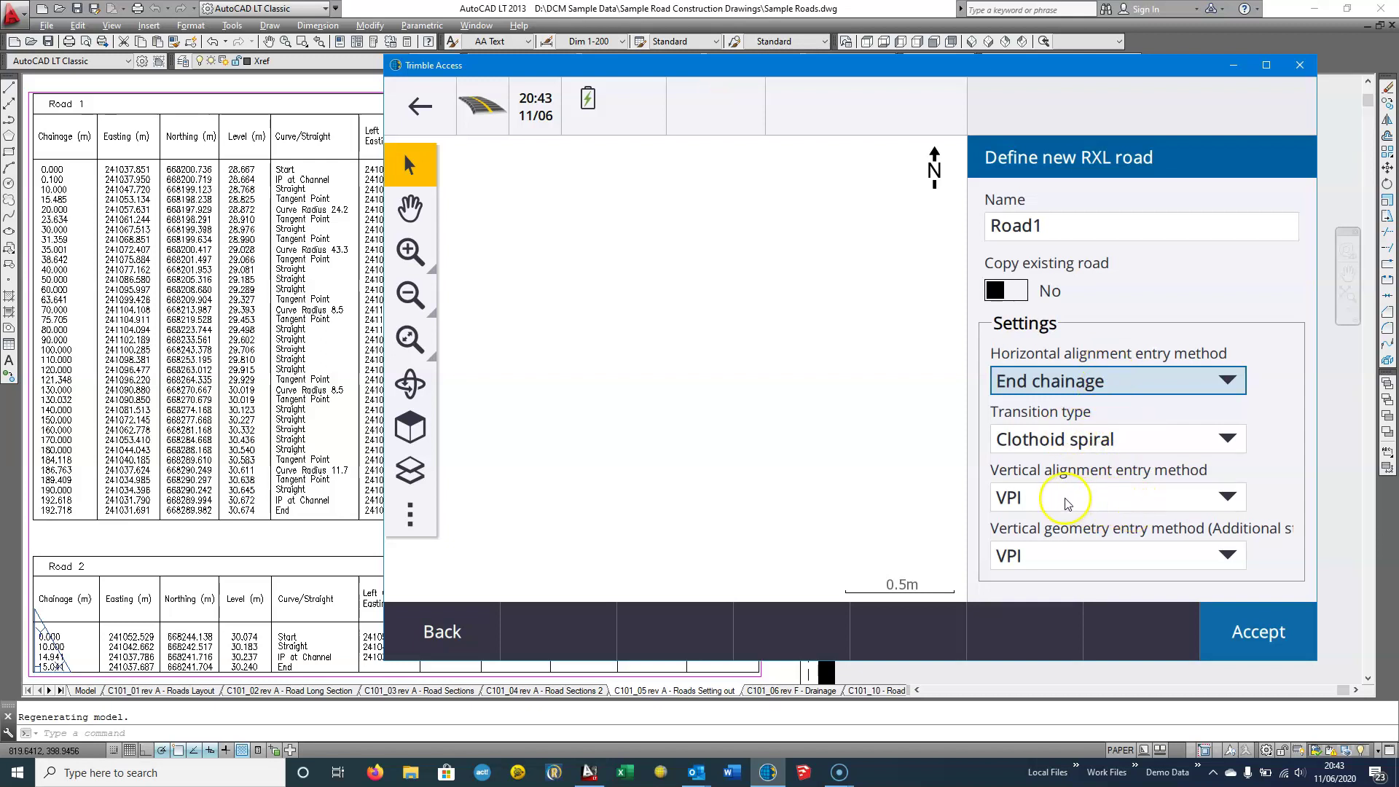
{"action": "left_click", "coordinate": [1067, 503]}
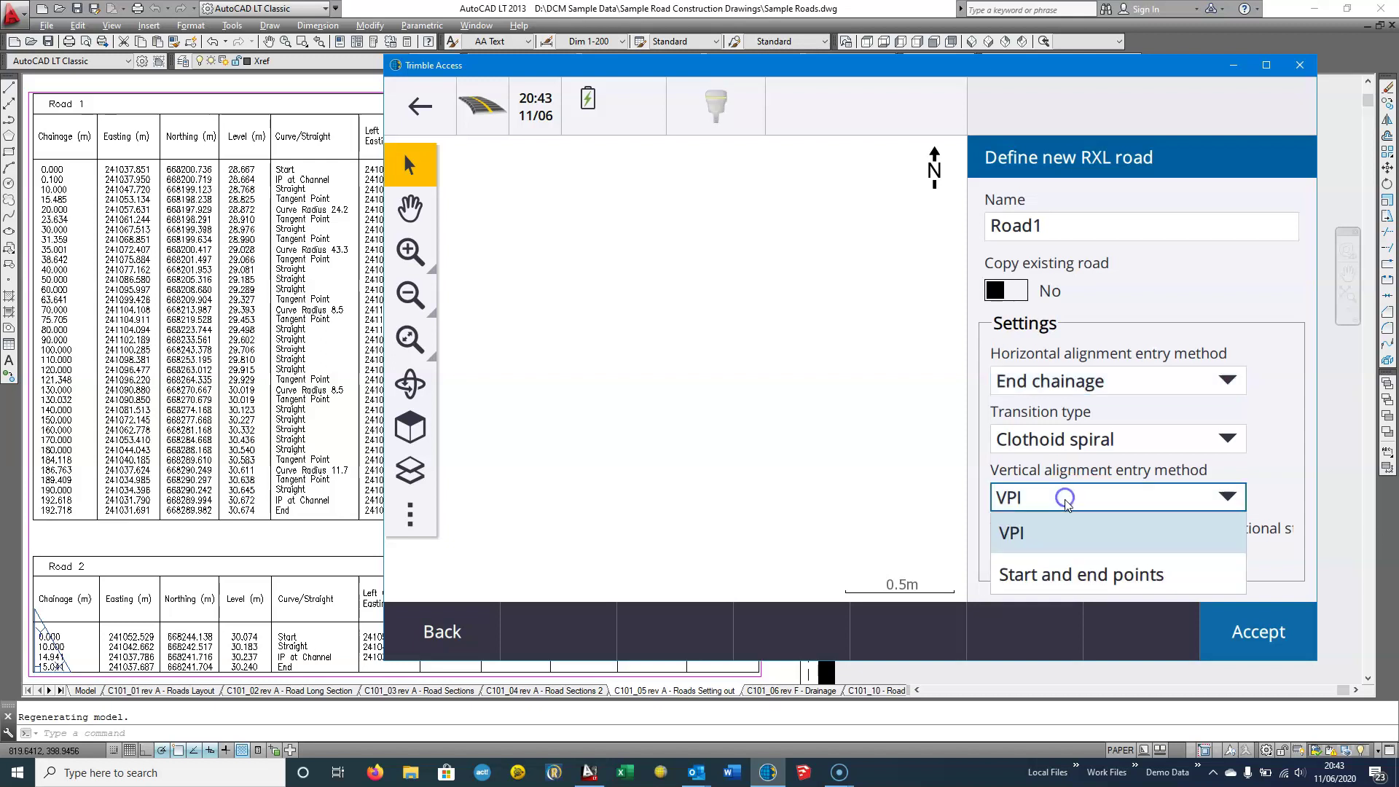
{"action": "left_click", "coordinate": [1073, 570]}
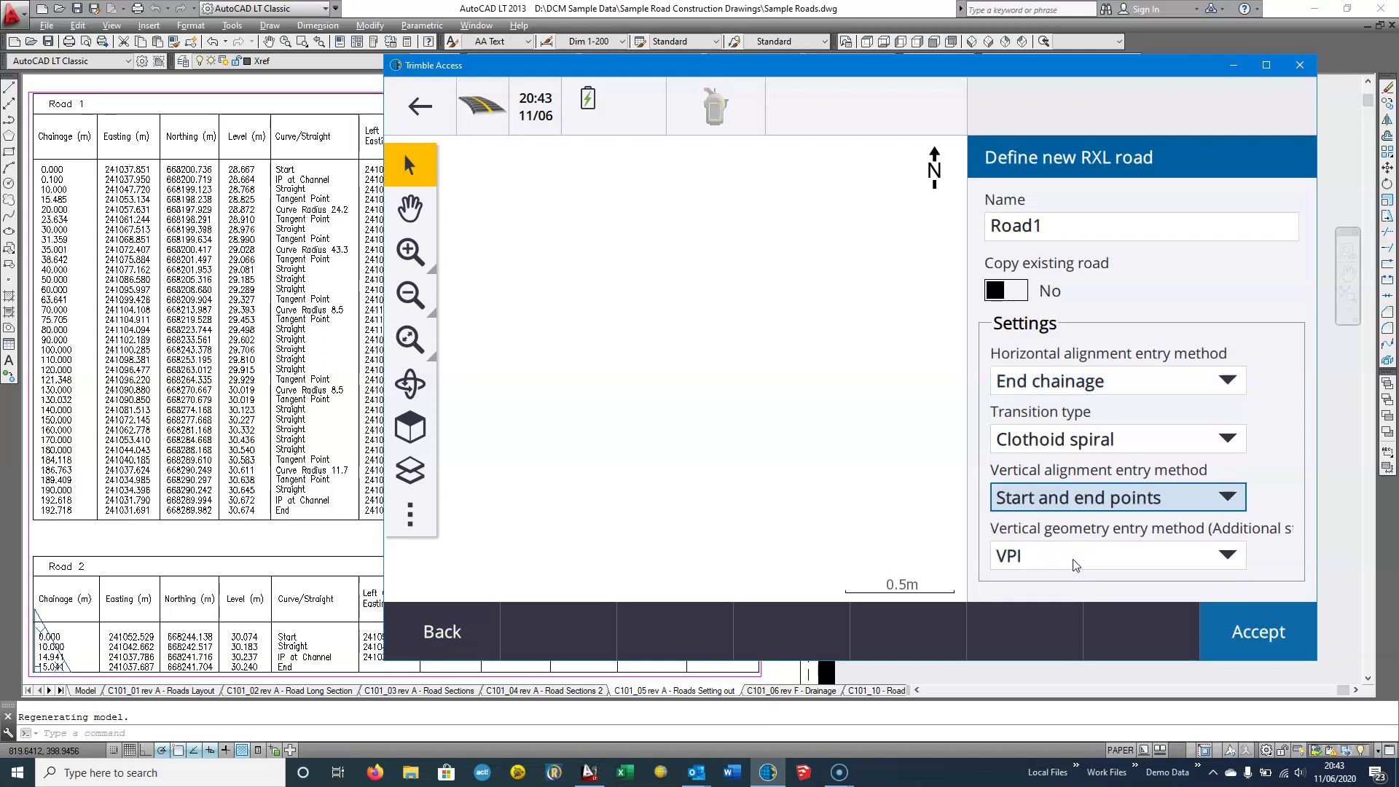
{"action": "left_click", "coordinate": [1075, 566]}
{"action": "left_click", "coordinate": [1075, 631]}
{"action": "left_click", "coordinate": [1261, 641]}
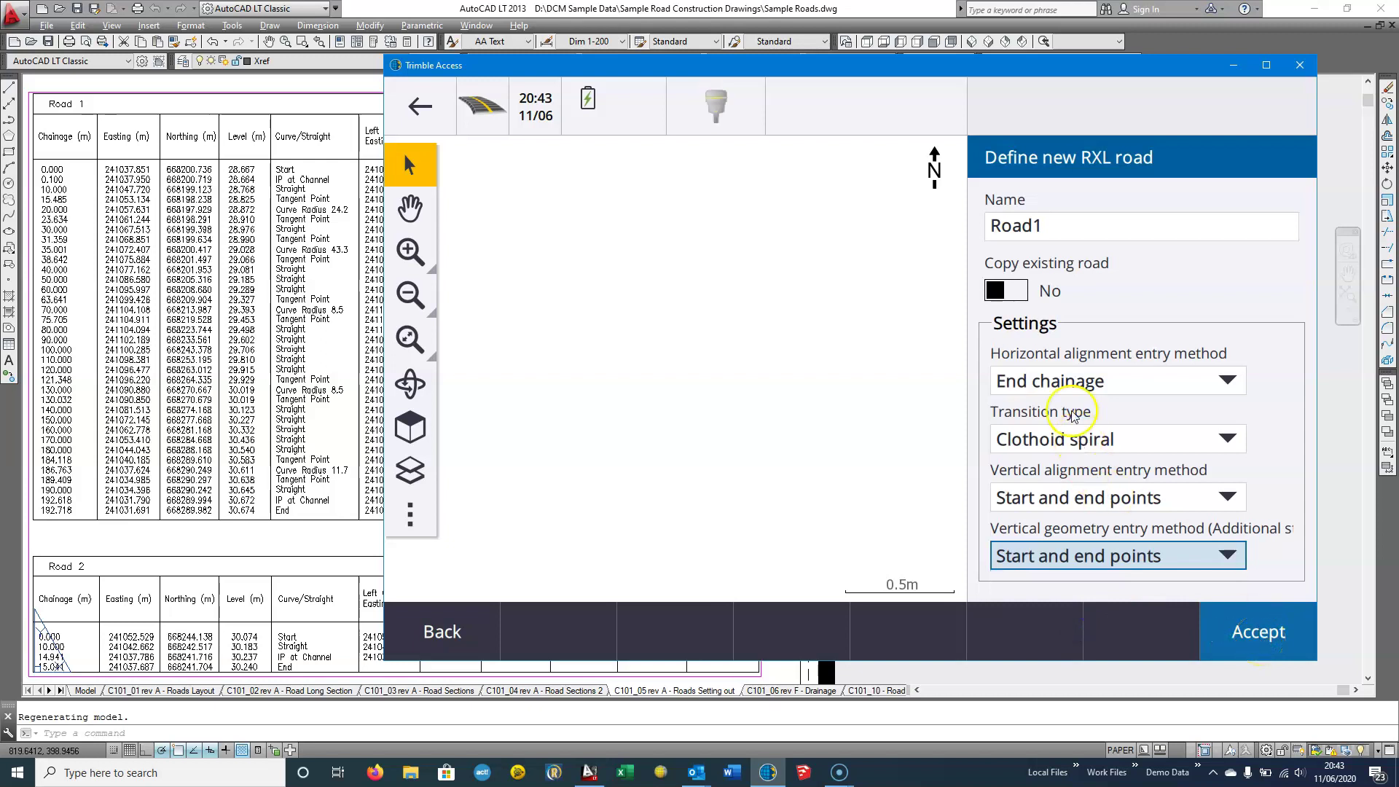
{"action": "left_click", "coordinate": [1256, 636]}
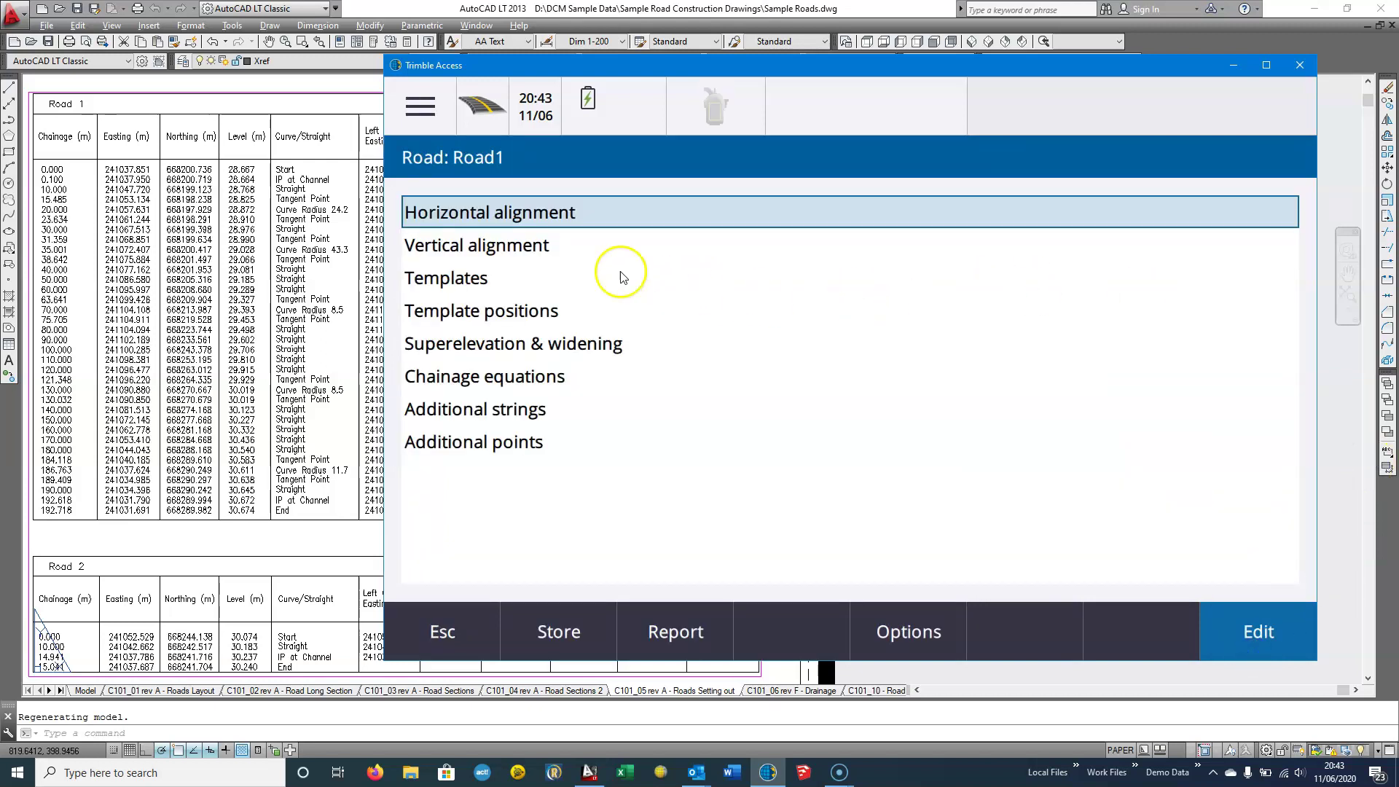
Add the start point of the horizontal alignment at chainage 0 with start east 241037.851 and start north 668200.736
{"action": "left_click", "coordinate": [561, 222]}
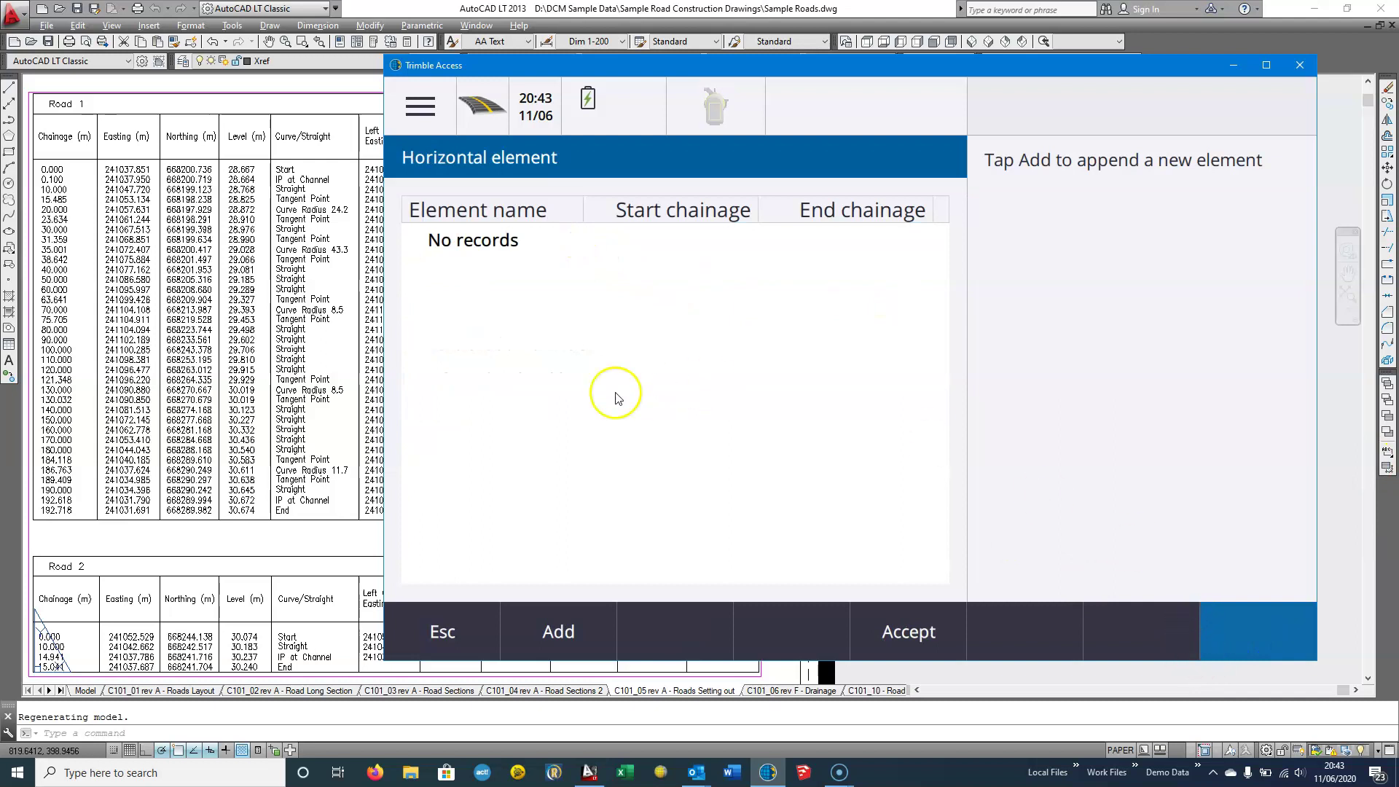
{"action": "left_click", "coordinate": [613, 625]}
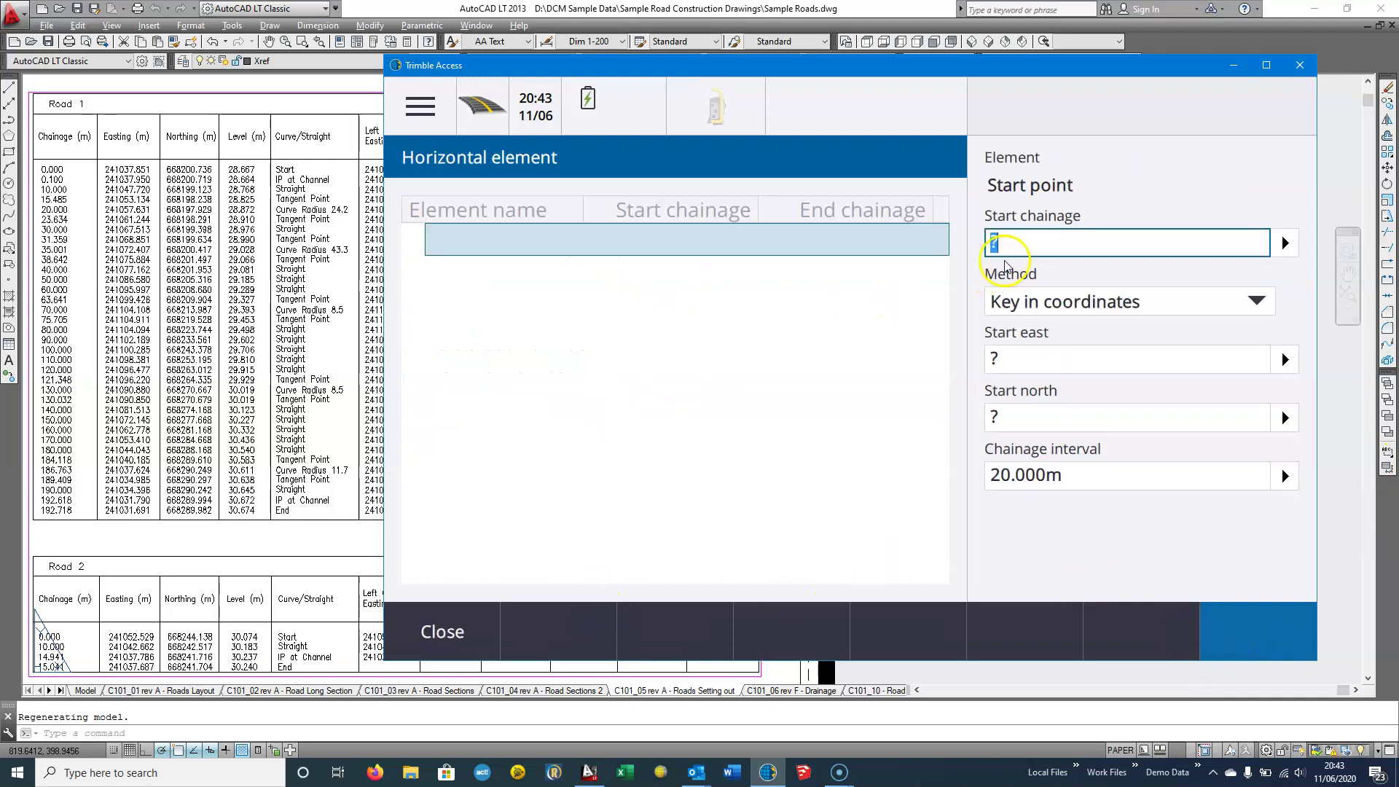
{"action": "type", "text": "0"}
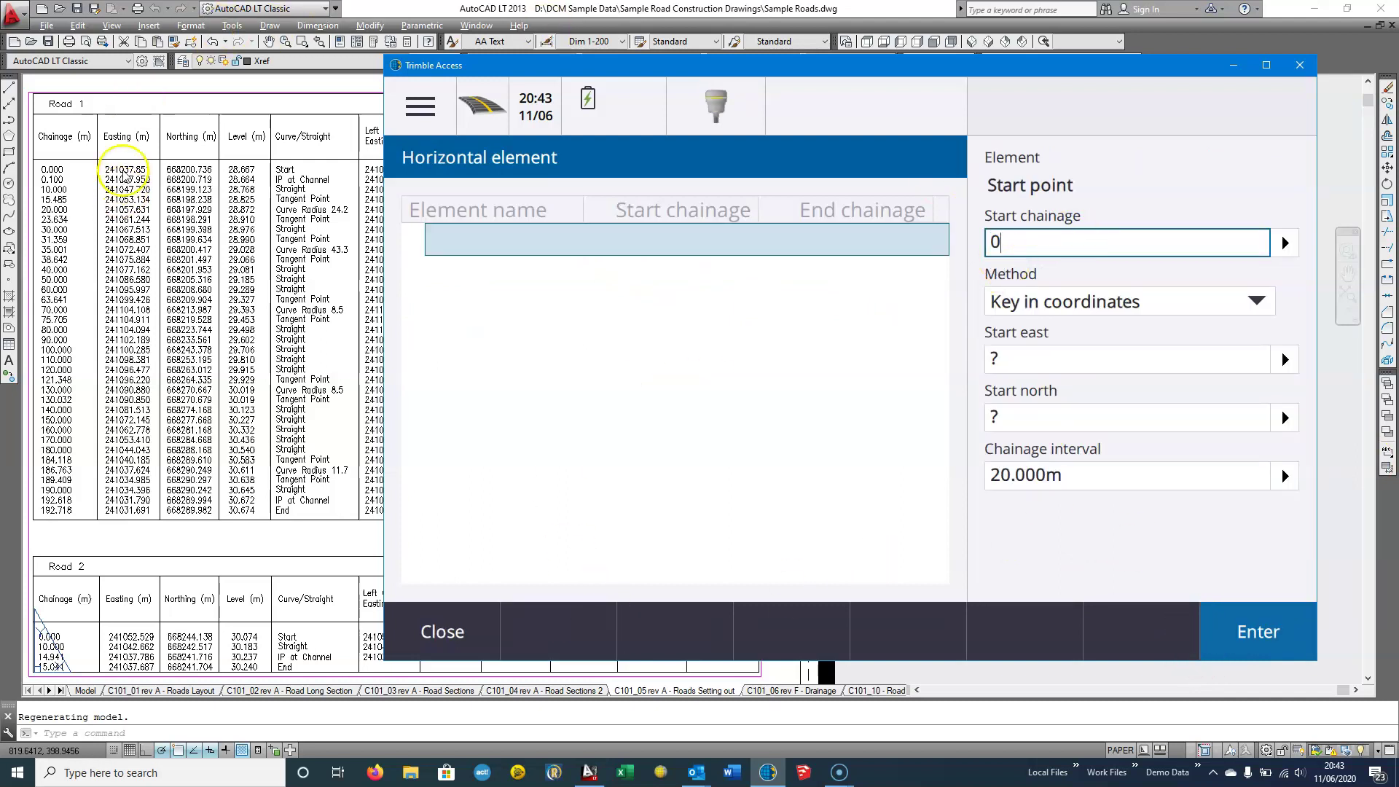
{"action": "left_click", "coordinate": [1029, 355]}
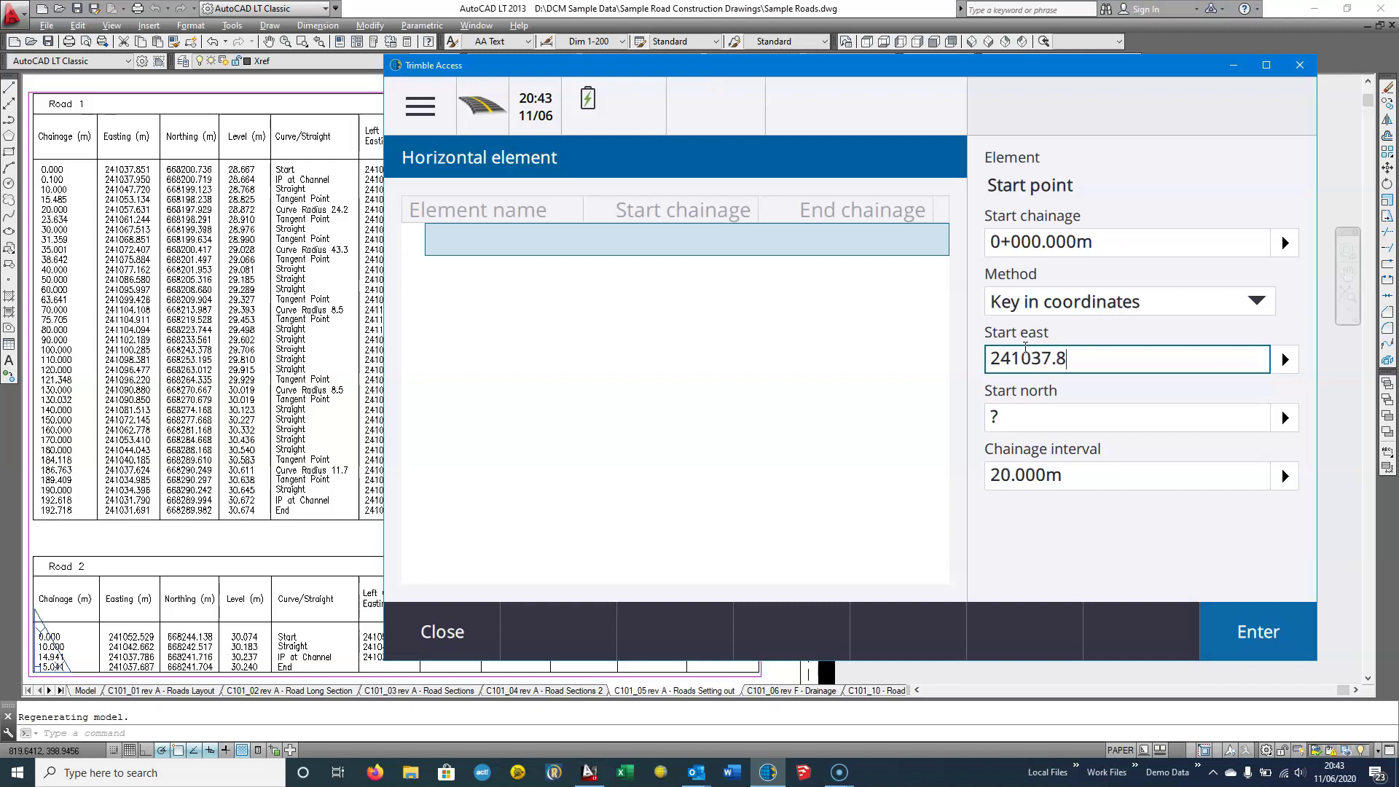
{"action": "left_click", "coordinate": [1005, 429]}
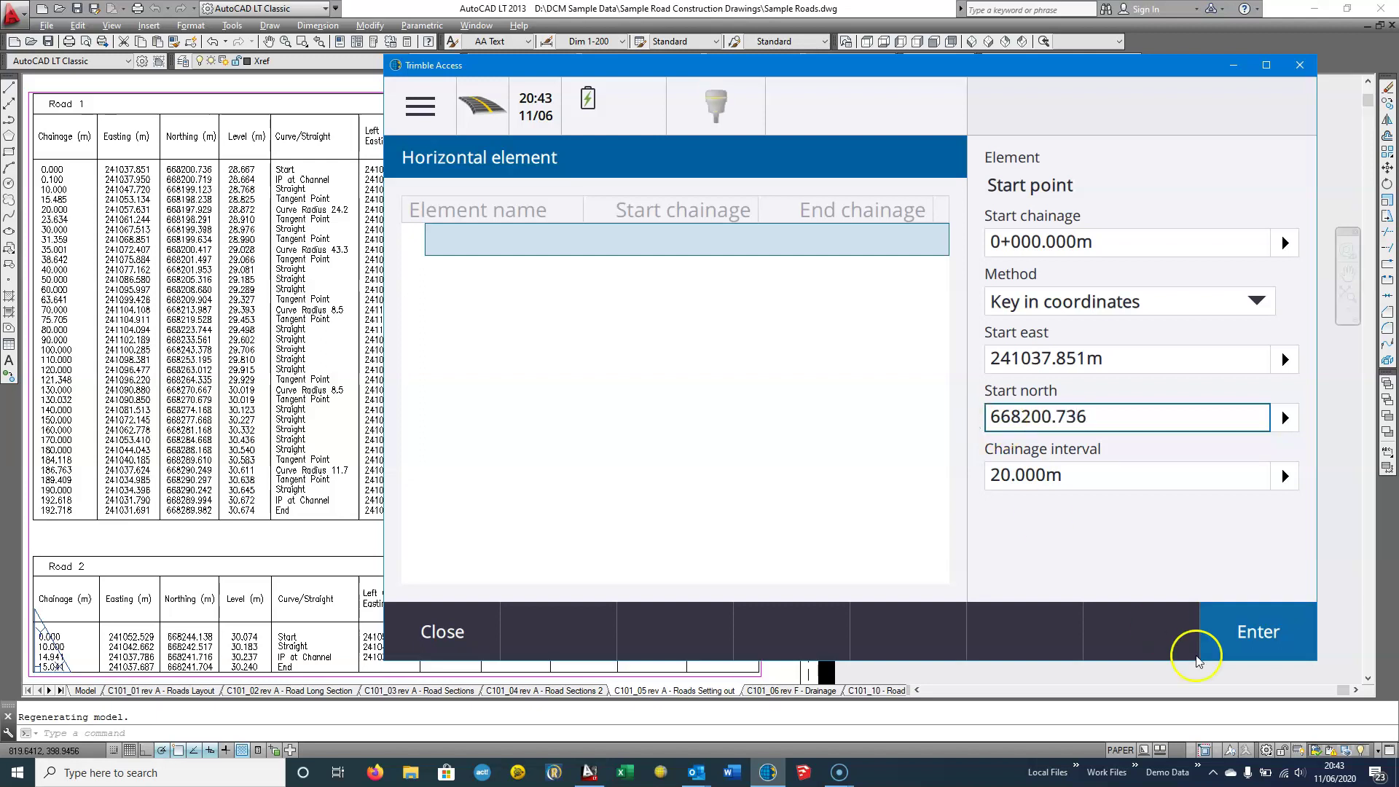
{"action": "left_click", "coordinate": [1252, 642]}
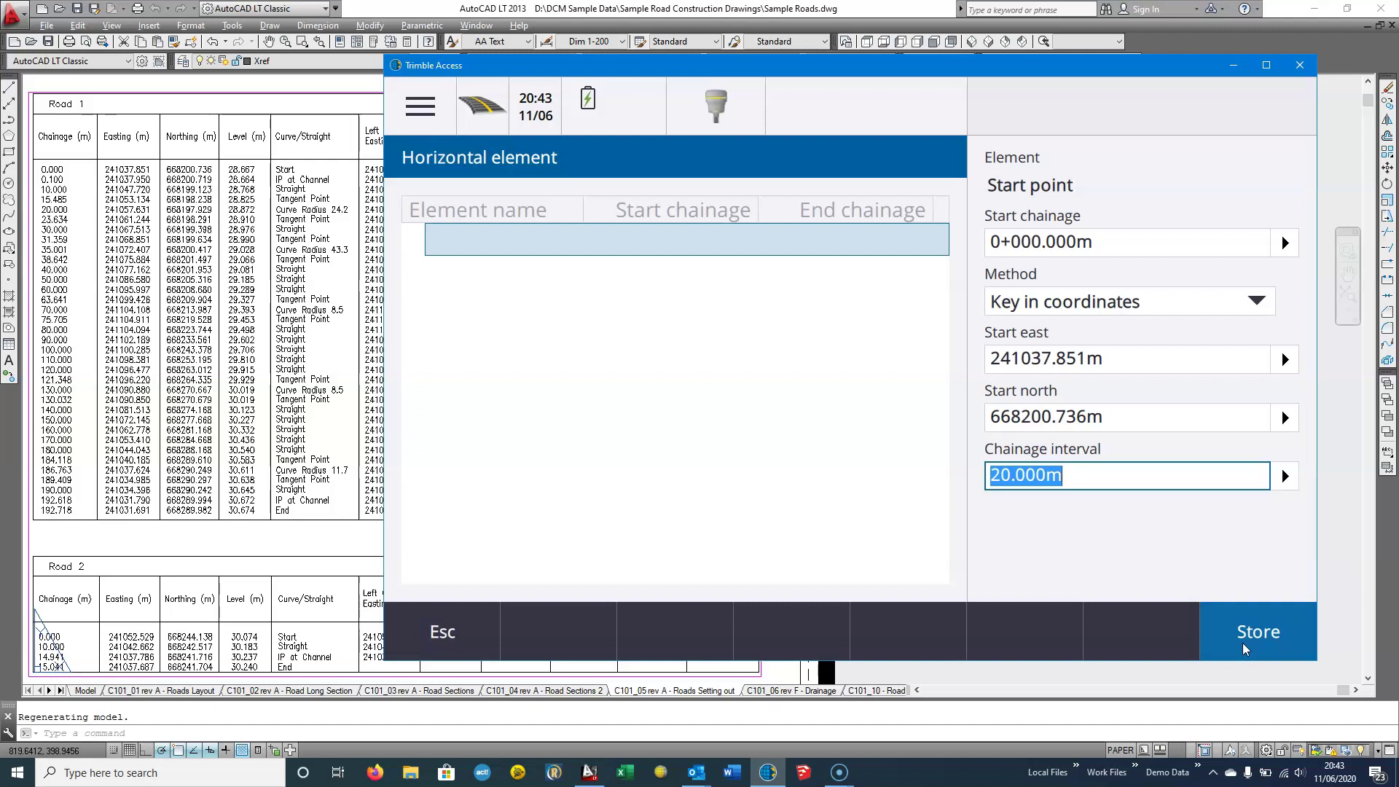
Set the start point's chainage interval to 10 m and store the element
{"action": "type", "text": "10"}
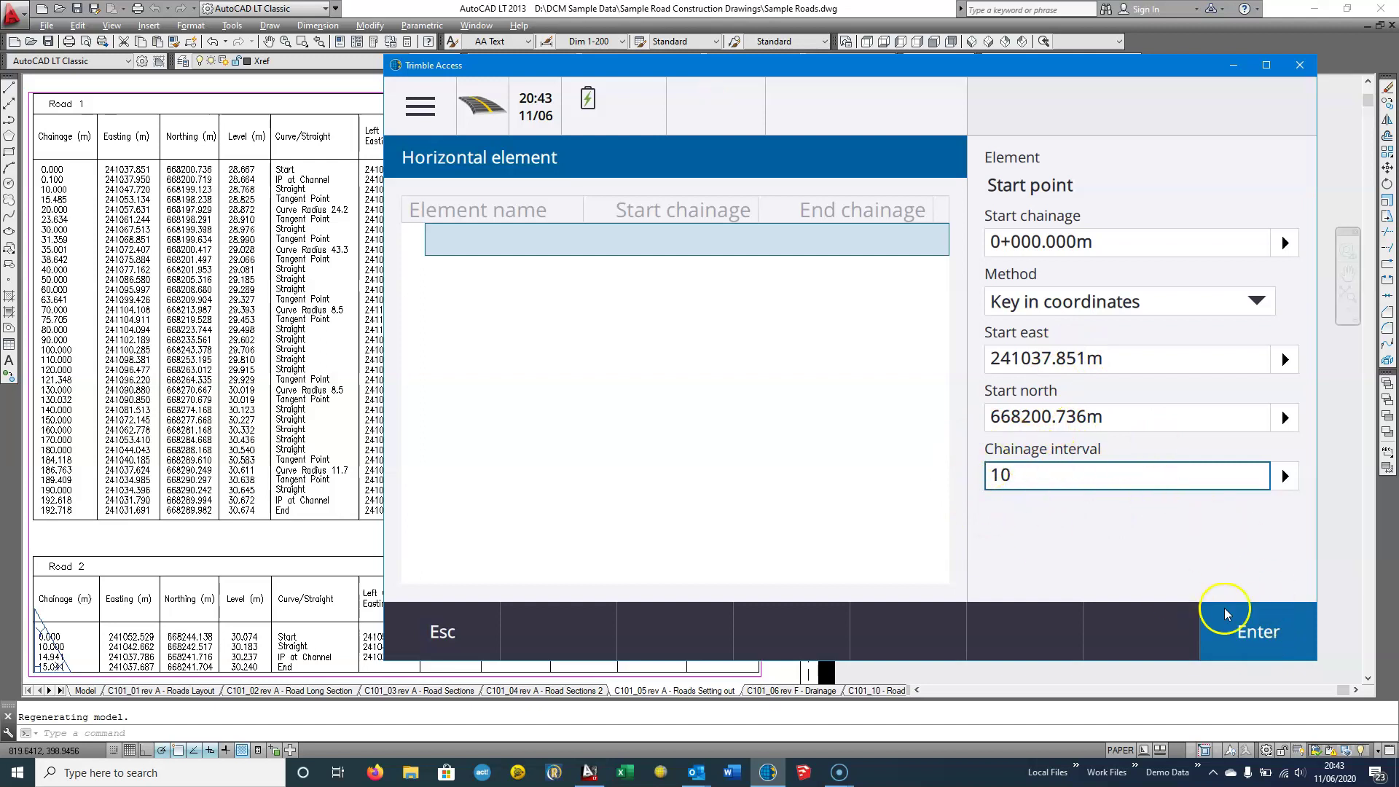
{"action": "left_click", "coordinate": [1268, 632]}
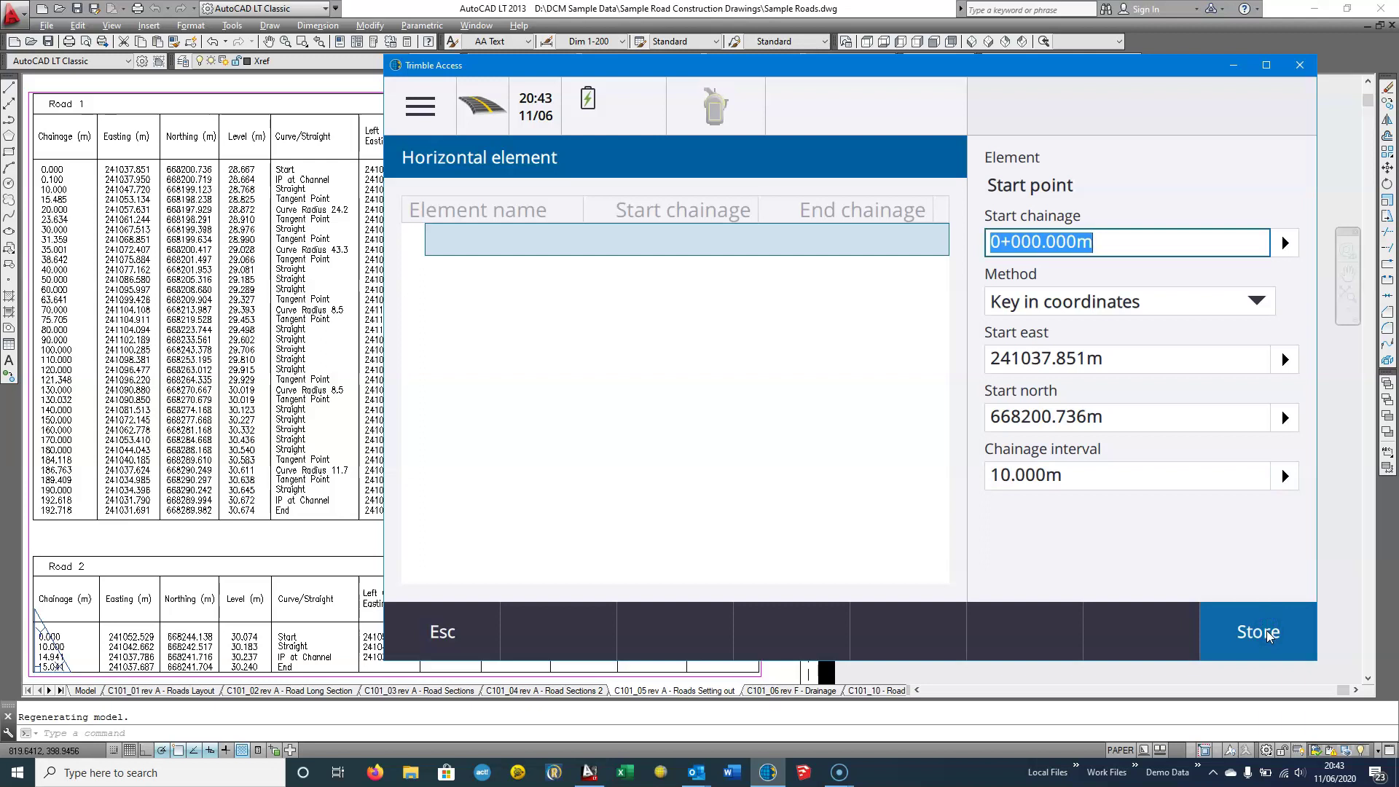
{"action": "left_click", "coordinate": [1268, 633]}
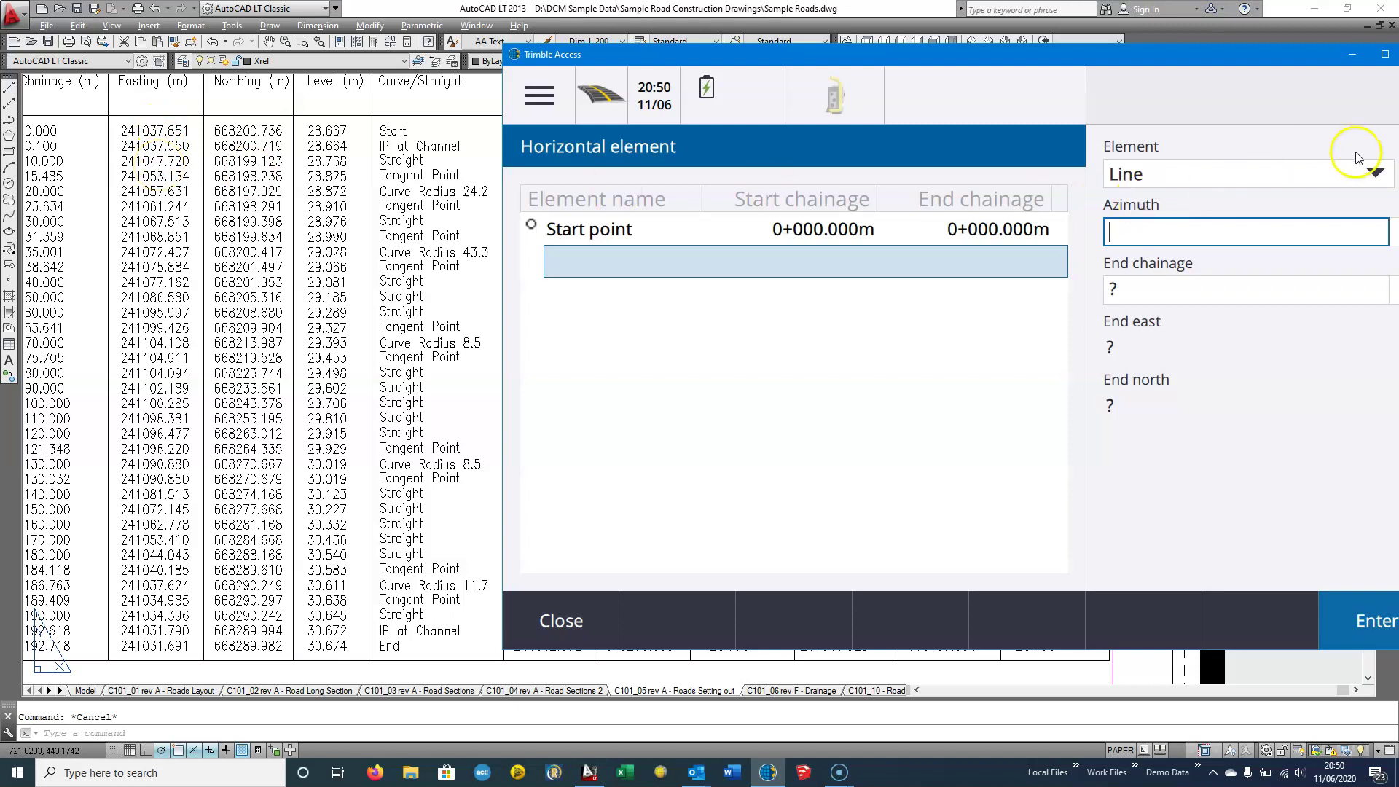
Store a Line element with its azimuth computed between points r1 and r2 and an end chainage of 10 m
{"action": "left_click", "coordinate": [1370, 175]}
{"action": "left_click", "coordinate": [1204, 211]}
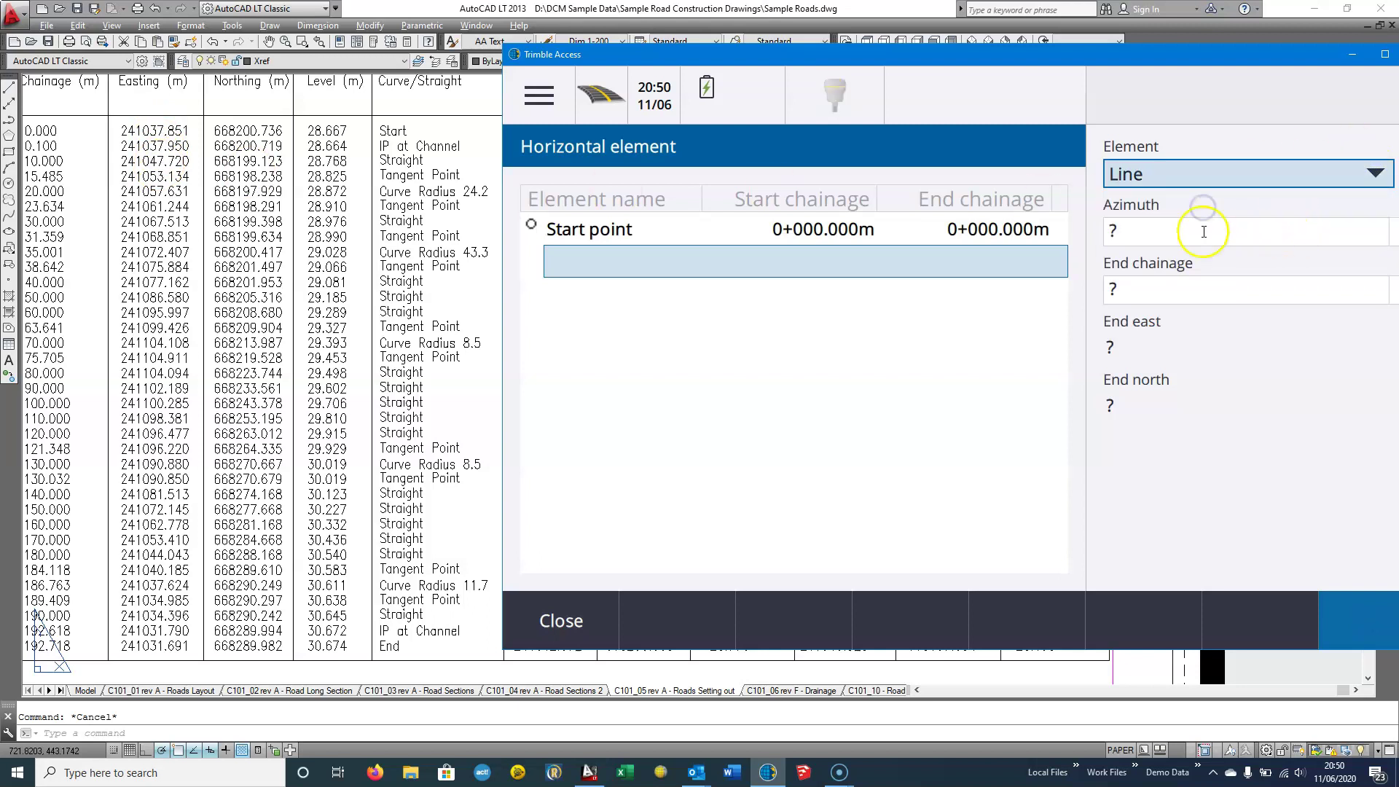
{"action": "left_click", "coordinate": [1387, 230]}
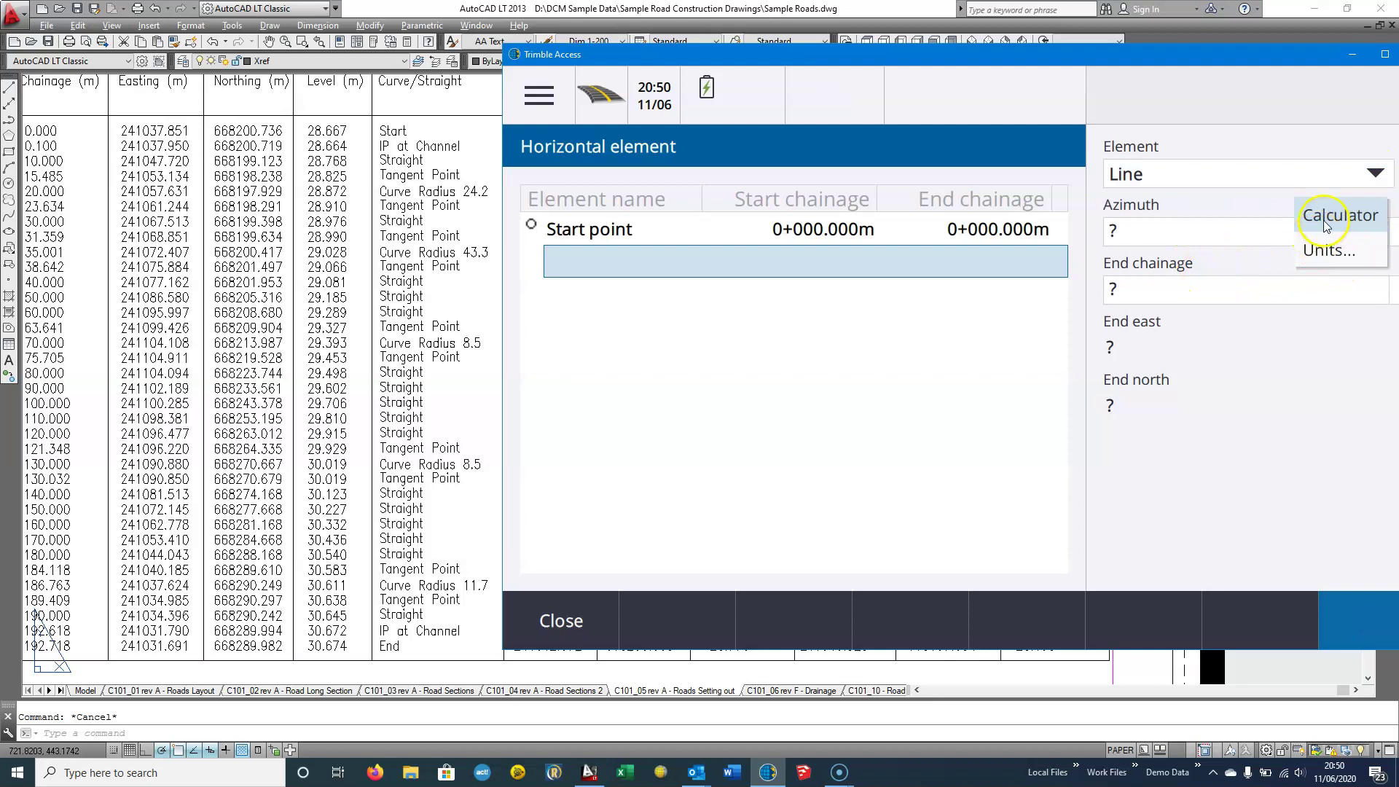
{"action": "left_click", "coordinate": [1328, 216]}
{"action": "left_click", "coordinate": [690, 645]}
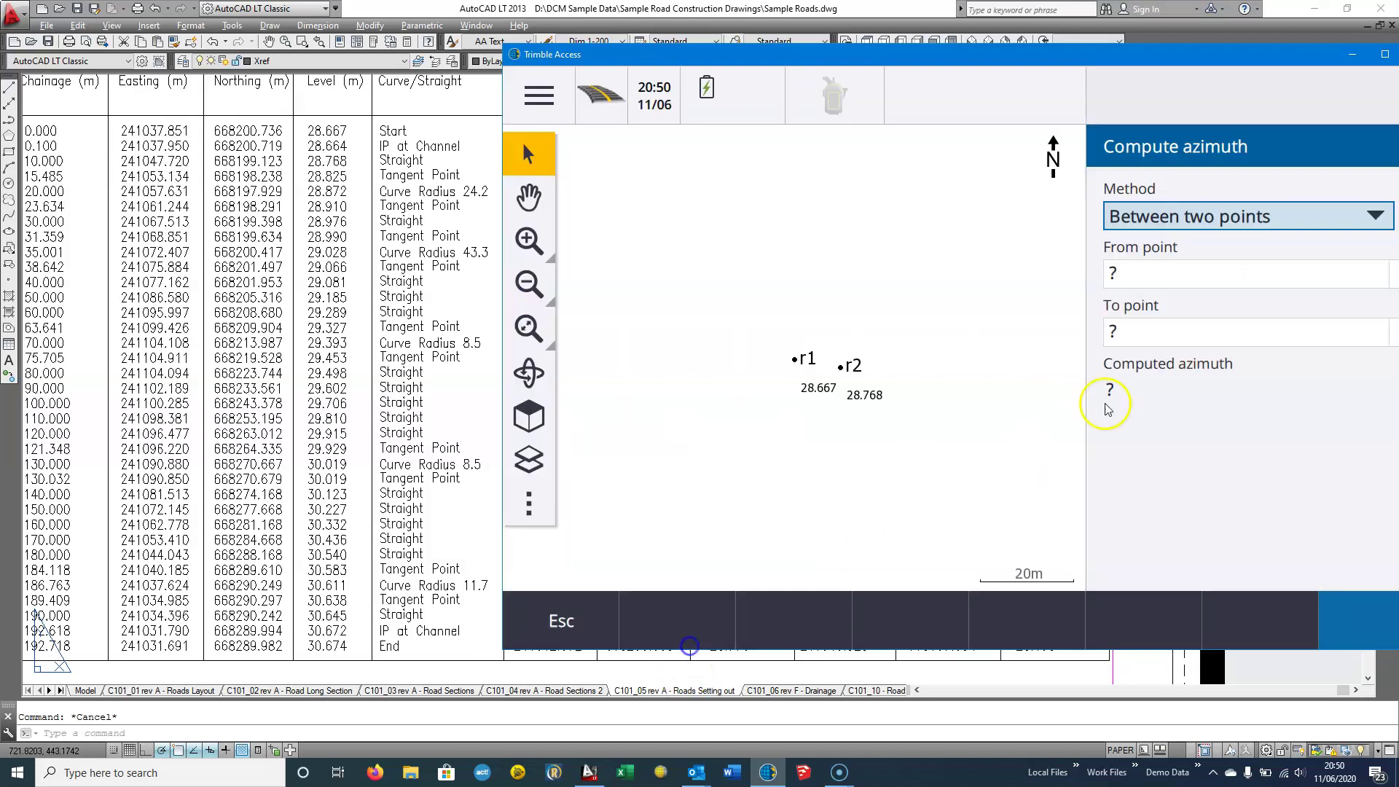
{"action": "left_click", "coordinate": [1202, 262]}
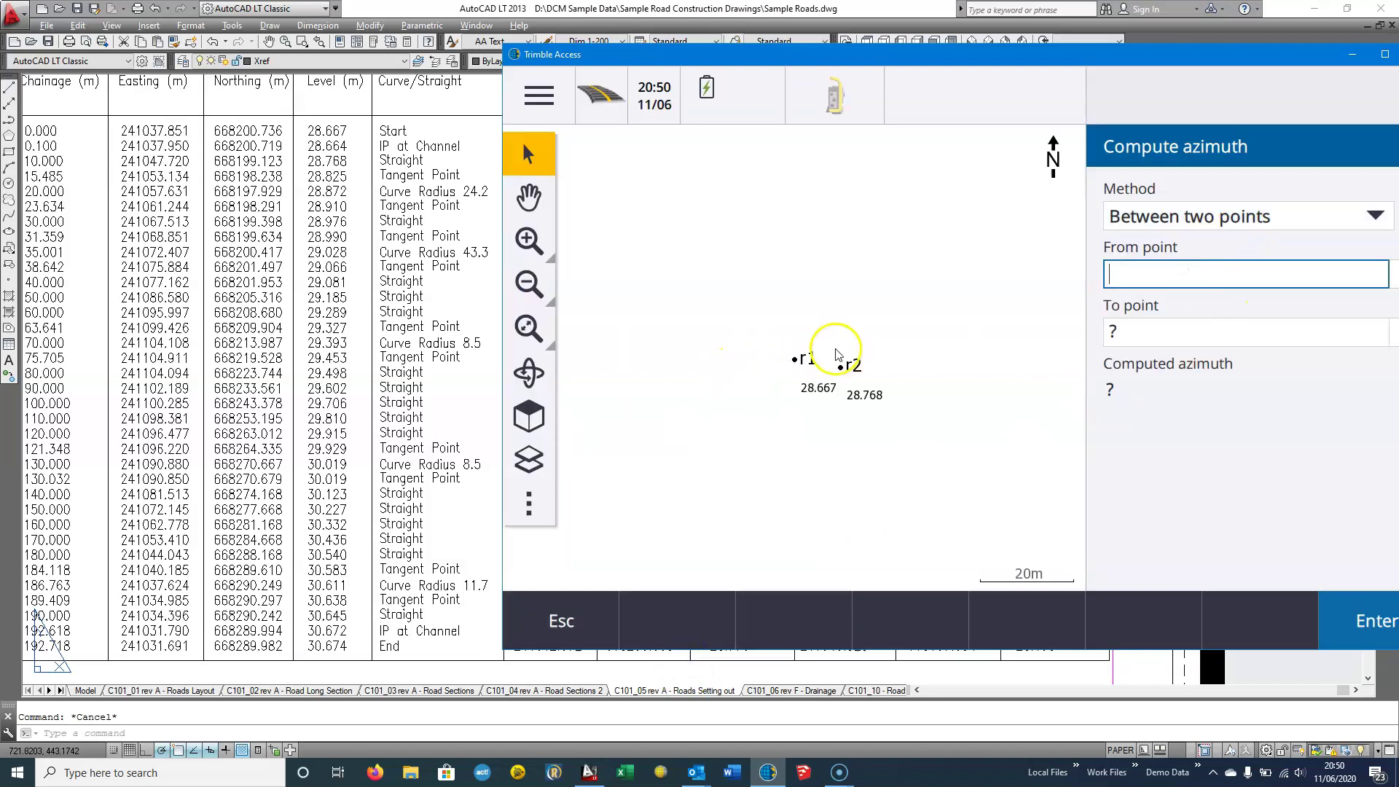
{"action": "left_click", "coordinate": [795, 359]}
{"action": "left_click", "coordinate": [854, 368]}
{"action": "left_click", "coordinate": [1360, 620]}
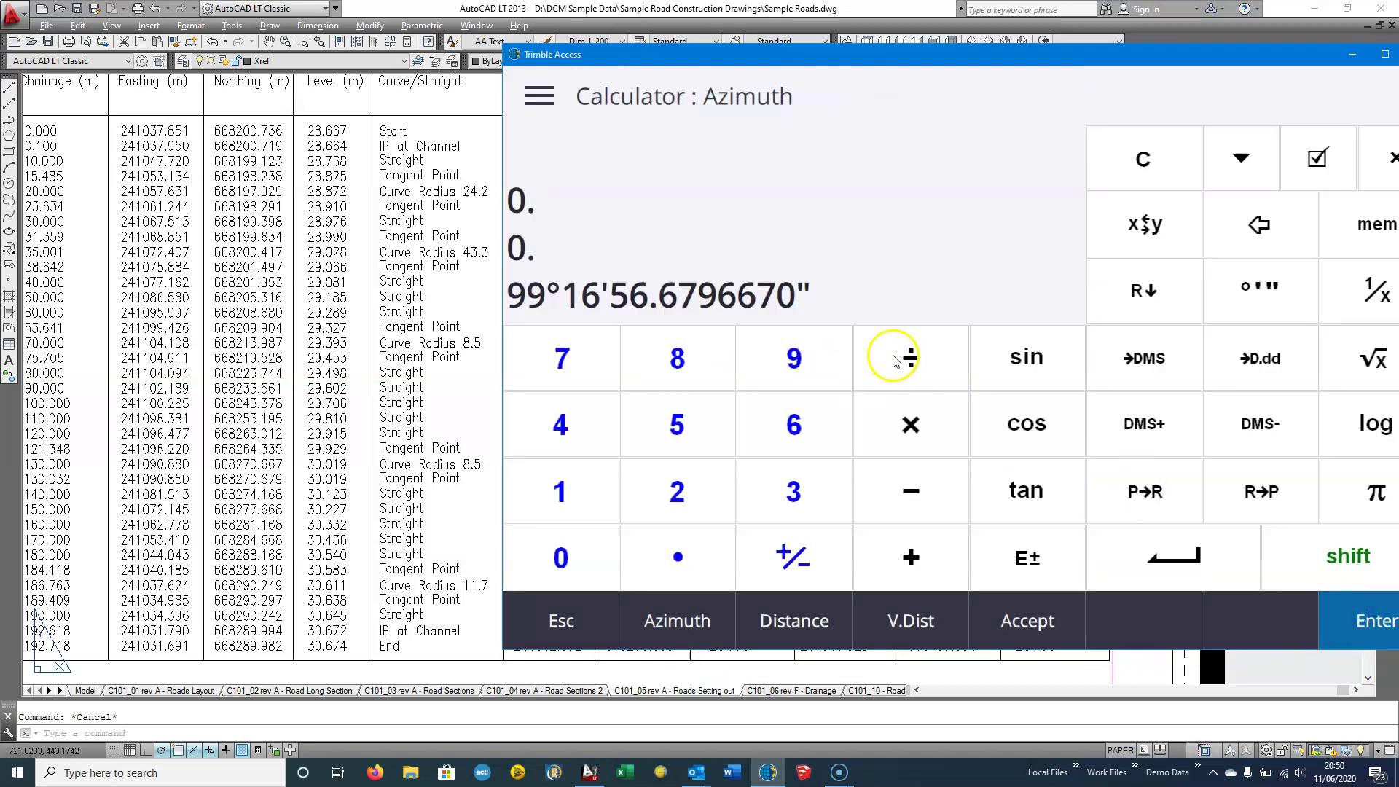
{"action": "left_click", "coordinate": [1059, 620]}
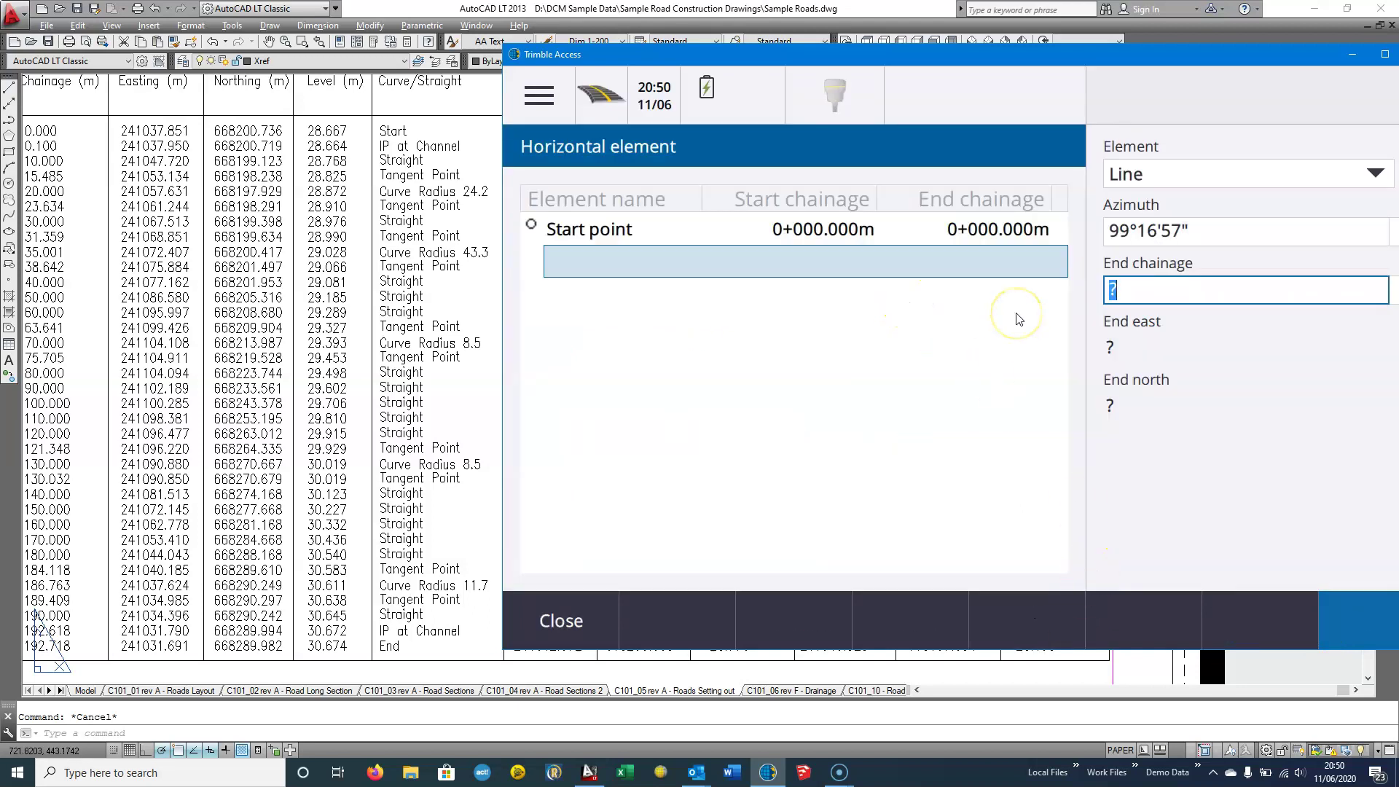
{"action": "key", "text": "Tab"}
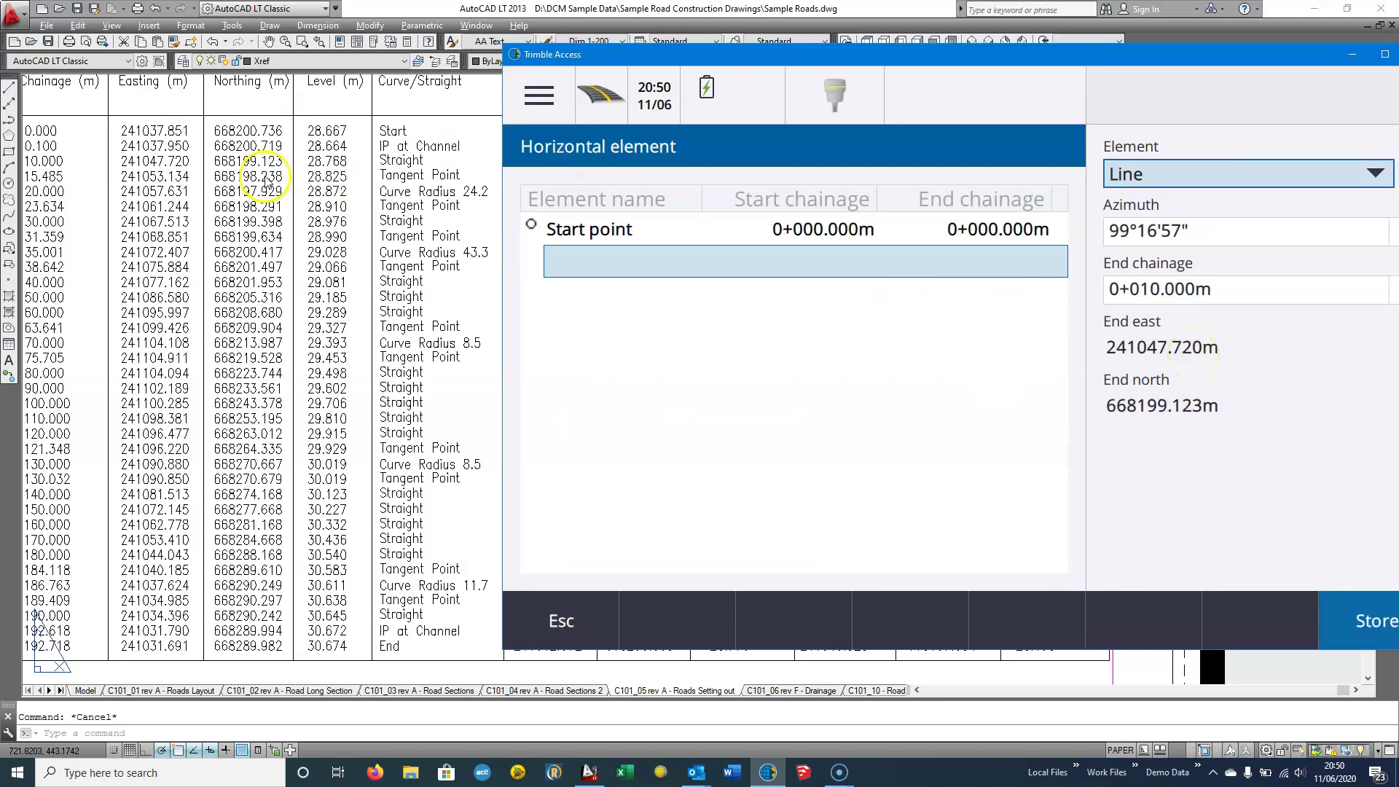
{"action": "left_click", "coordinate": [1336, 627]}
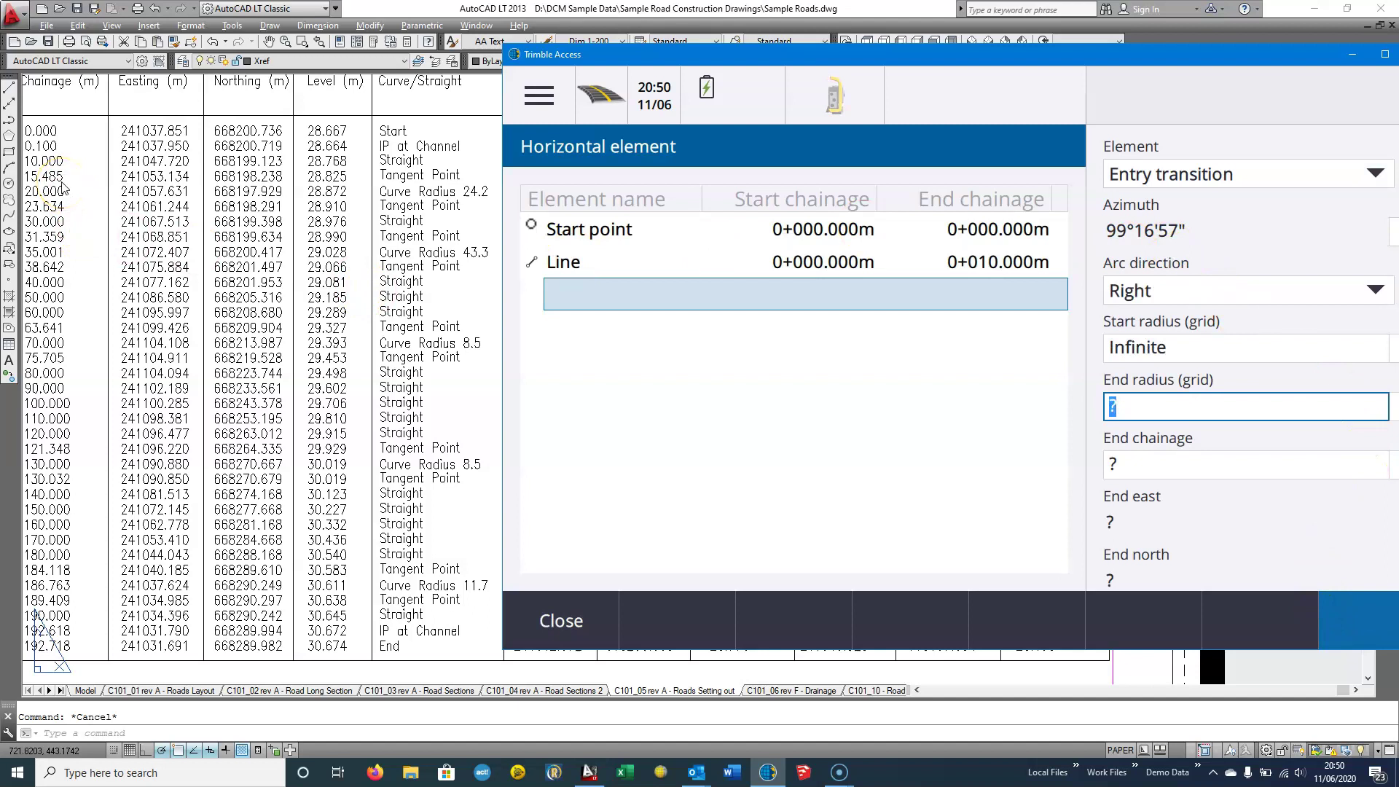
Store a second Line element that keeps the 99°16'57" azimuth and ends at chainage 15.485 m
{"action": "left_click", "coordinate": [1146, 178]}
{"action": "left_click", "coordinate": [1150, 212]}
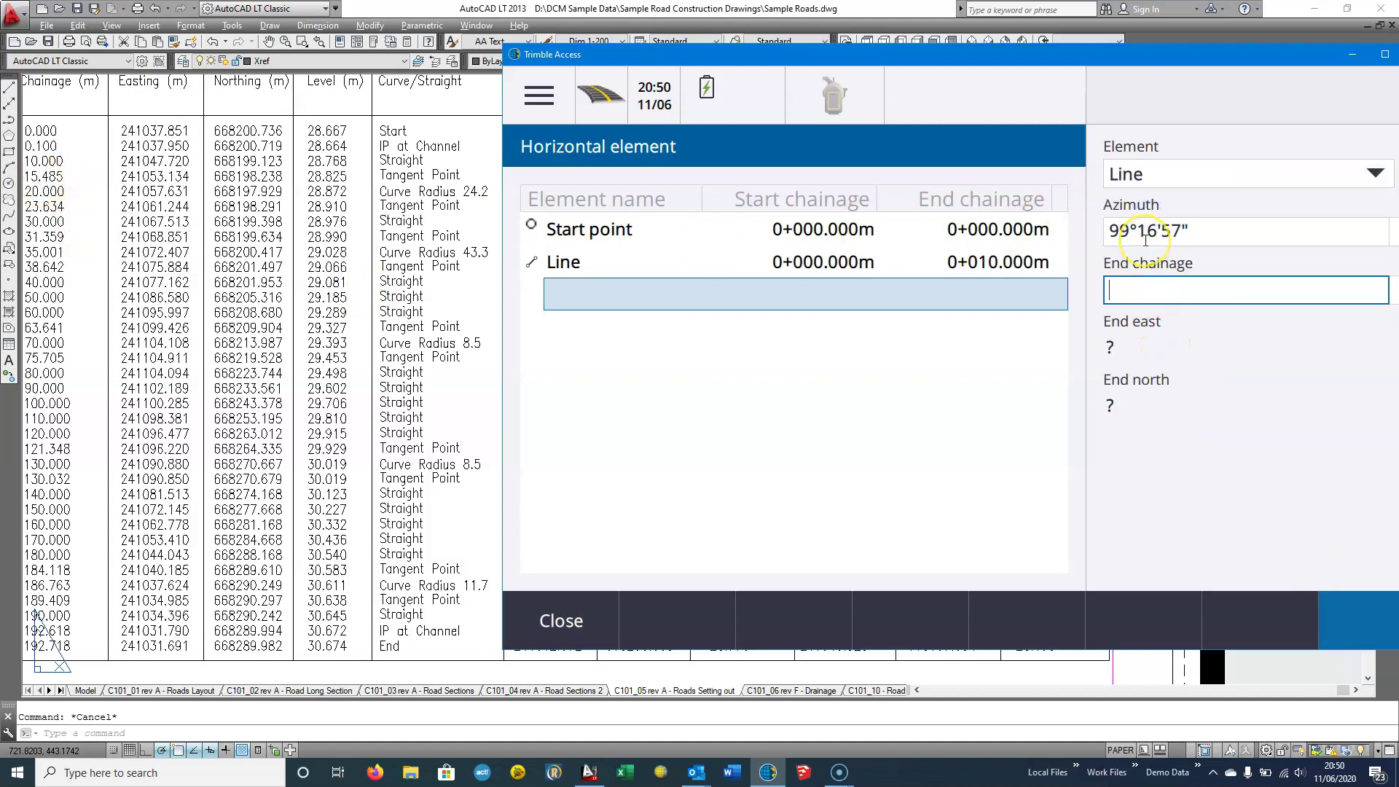
{"action": "left_click", "coordinate": [1138, 293]}
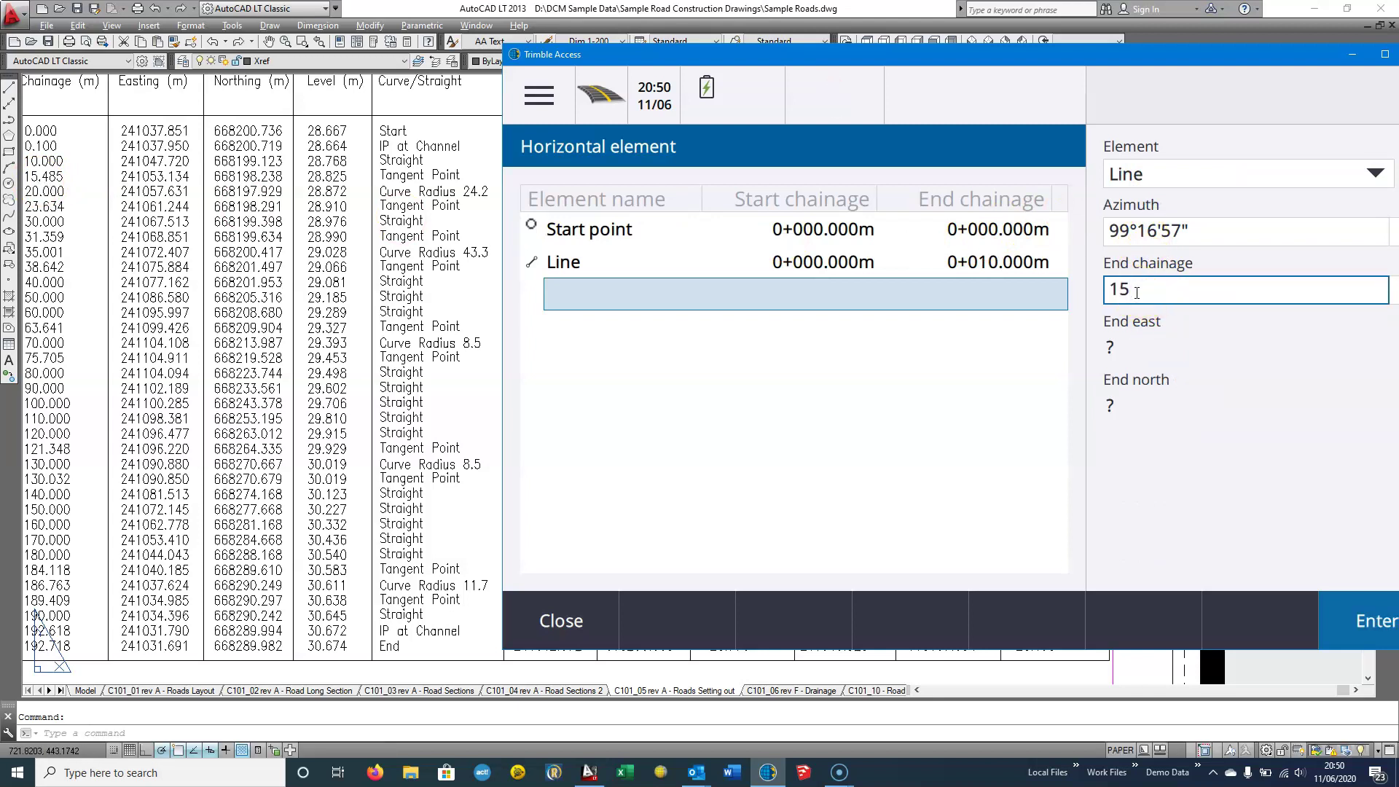
{"action": "key", "text": "Return"}
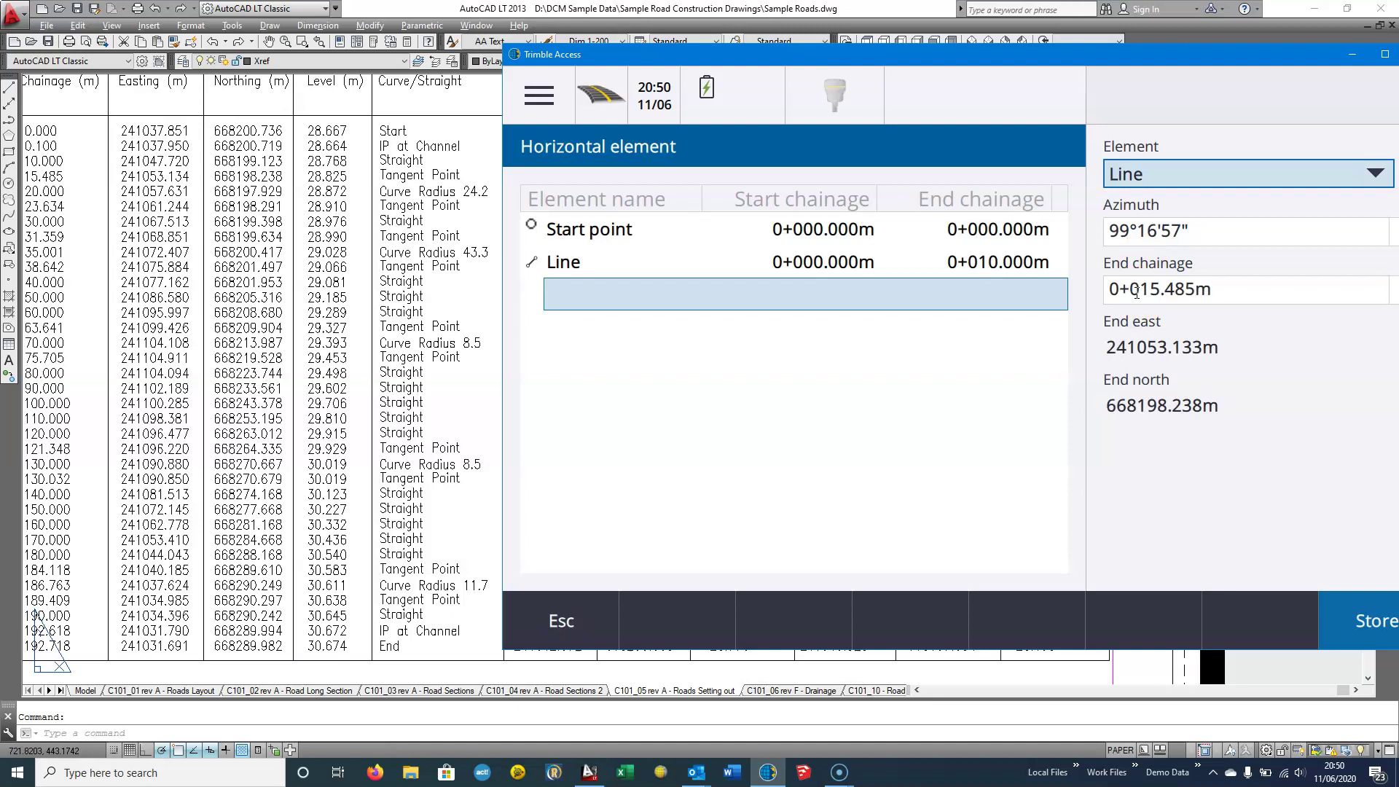
{"action": "left_click", "coordinate": [1167, 358]}
{"action": "left_click", "coordinate": [1334, 620]}
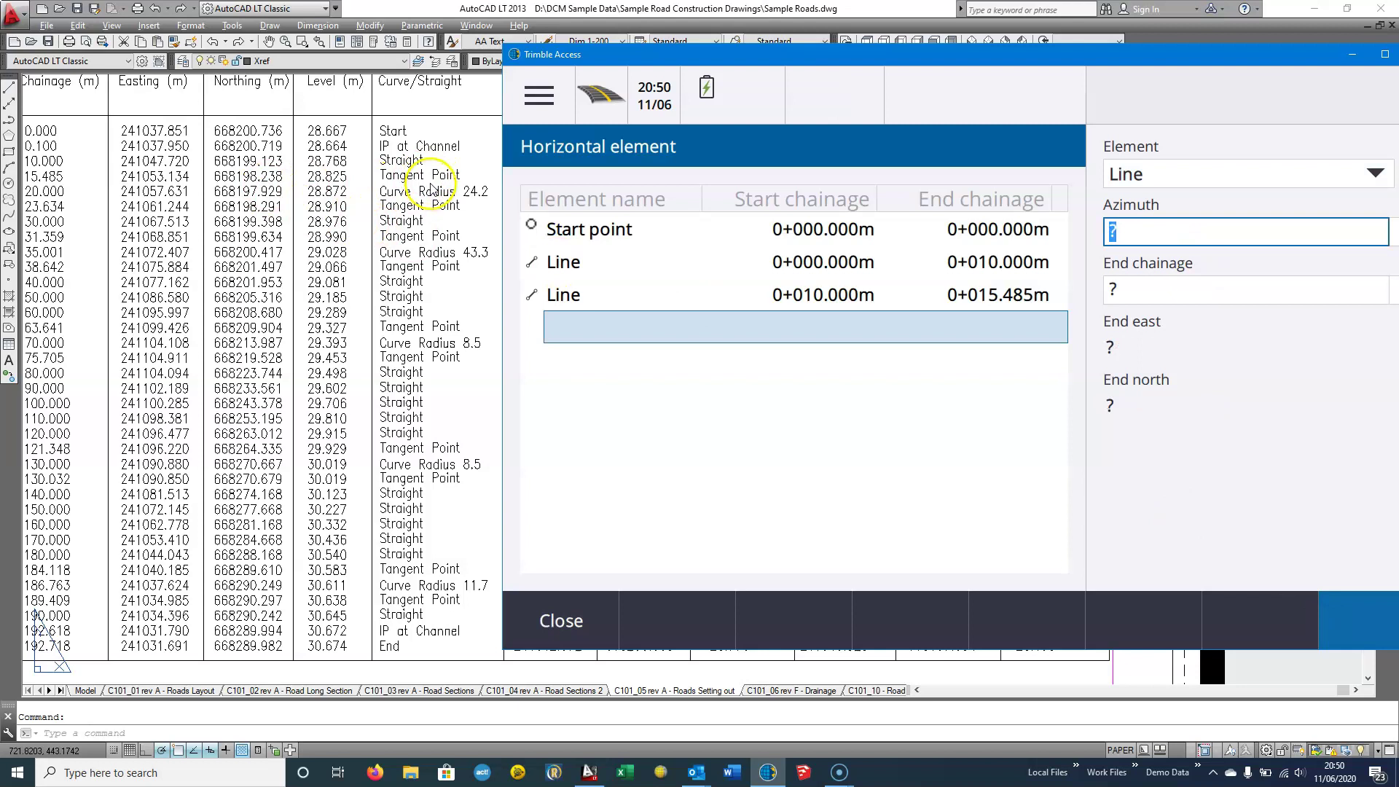
Switch to AutoCAD and examine the road centreline on the setting-out plan and the Road 1 coordinate table
{"action": "left_click", "coordinate": [425, 175]}
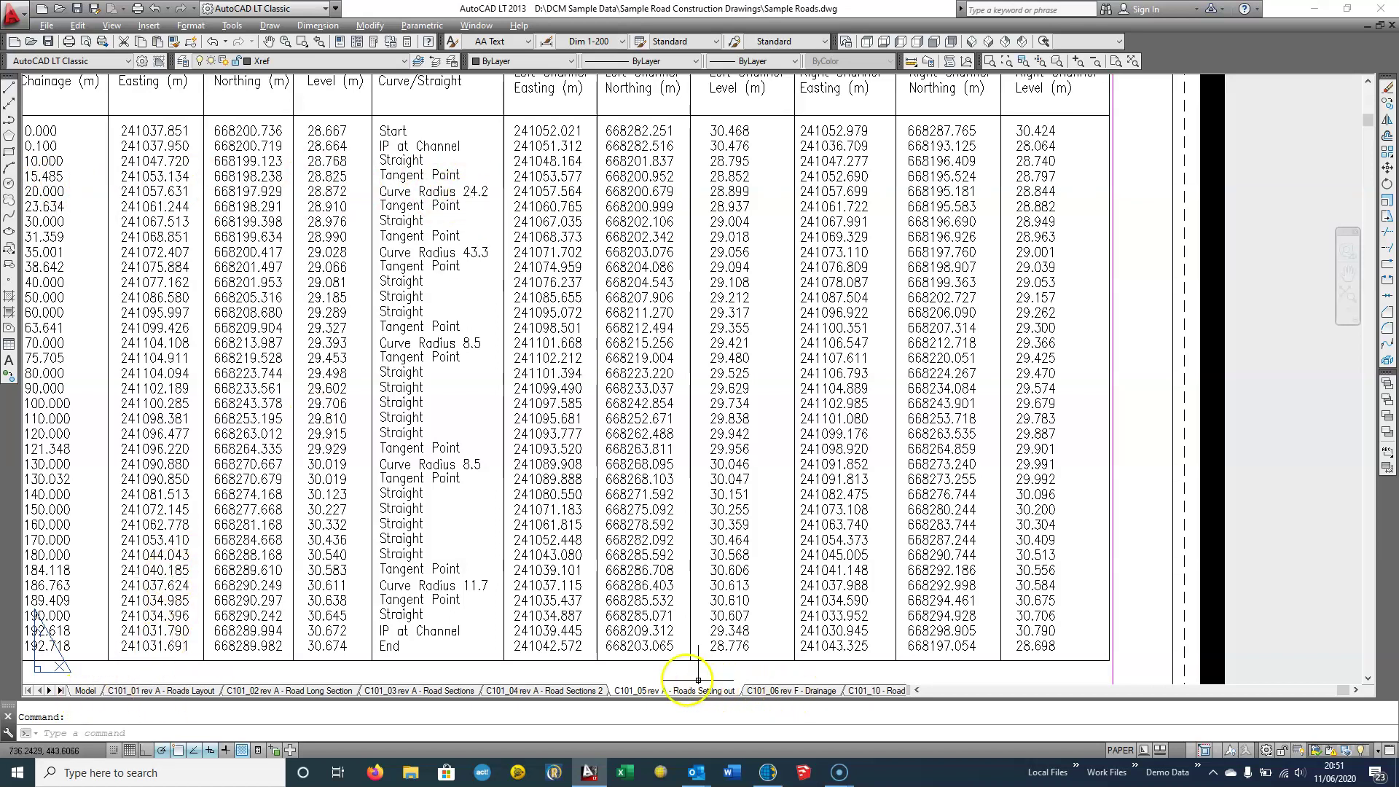
{"action": "scroll", "coordinate": [287, 453], "scroll_direction": "down", "scroll_amount": 10}
{"action": "scroll", "coordinate": [337, 380], "scroll_direction": "up", "scroll_amount": 6}
{"action": "scroll", "coordinate": [337, 379], "scroll_direction": "up", "scroll_amount": 4}
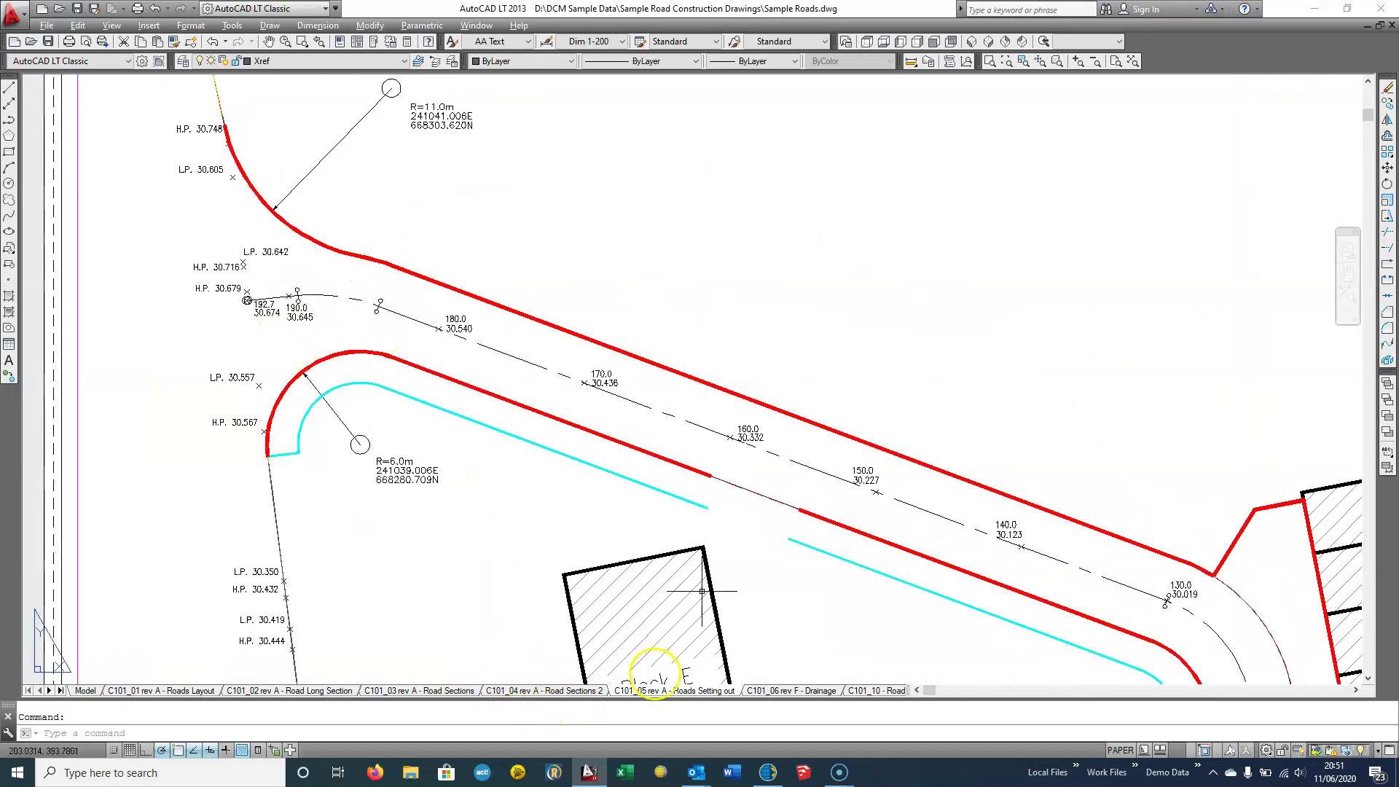
{"action": "left_click_drag", "start_coordinate": [763, 343], "coordinate": [148, 419]}
{"action": "scroll", "coordinate": [147, 419], "scroll_direction": "down", "scroll_amount": 5}
{"action": "left_click_drag", "start_coordinate": [681, 375], "coordinate": [146, 344]}
{"action": "scroll", "coordinate": [187, 291], "scroll_direction": "up", "scroll_amount": 7}
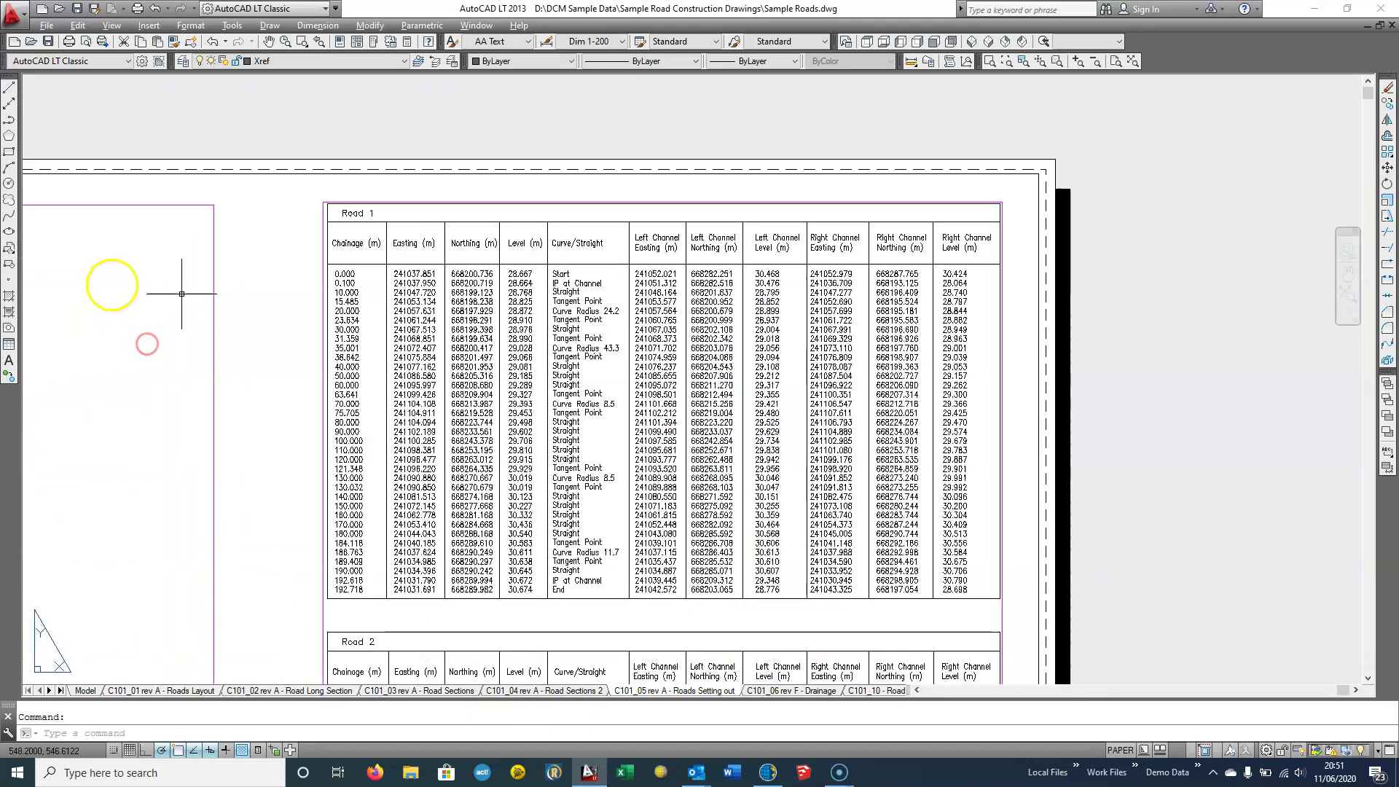
{"action": "scroll", "coordinate": [385, 338], "scroll_direction": "down", "scroll_amount": 3}
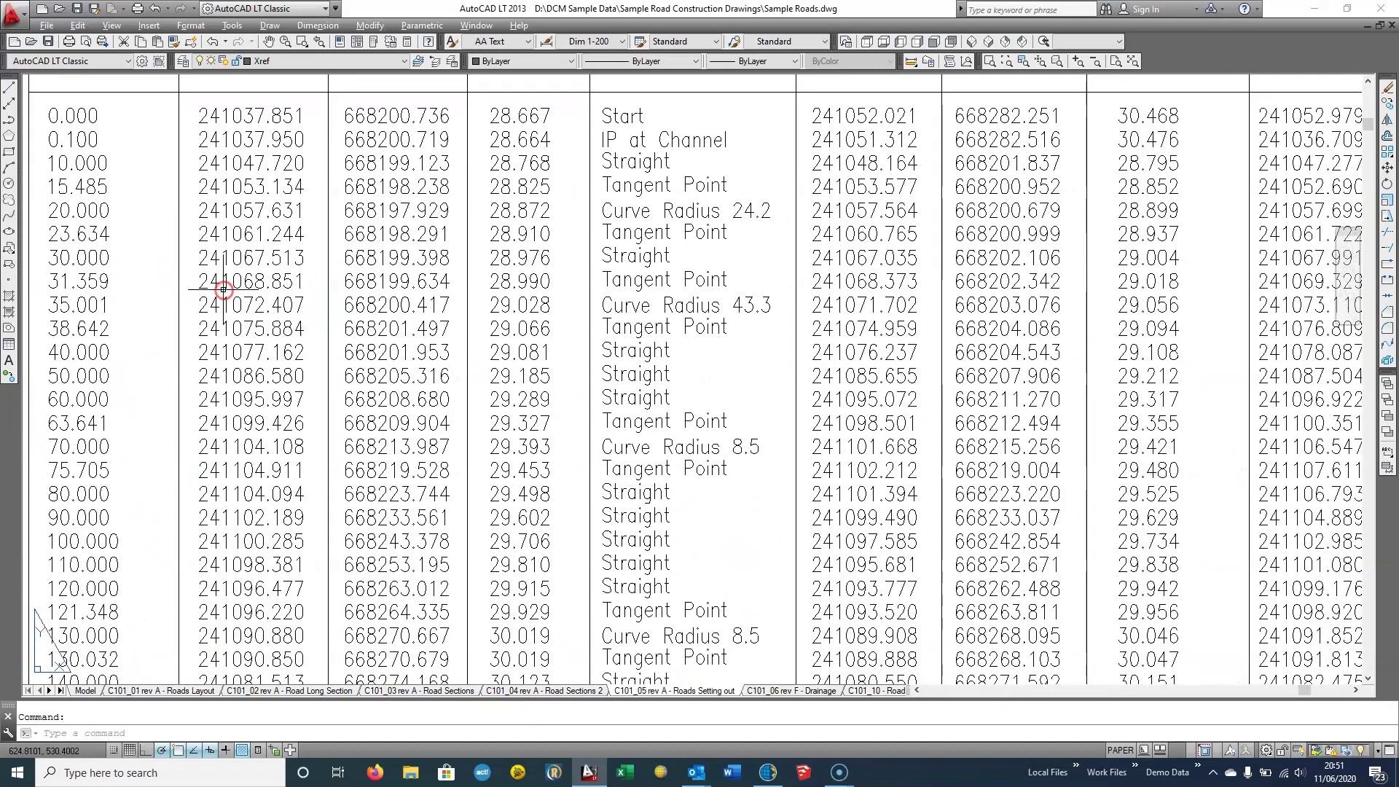
{"action": "left_click_drag", "start_coordinate": [222, 289], "coordinate": [160, 244]}
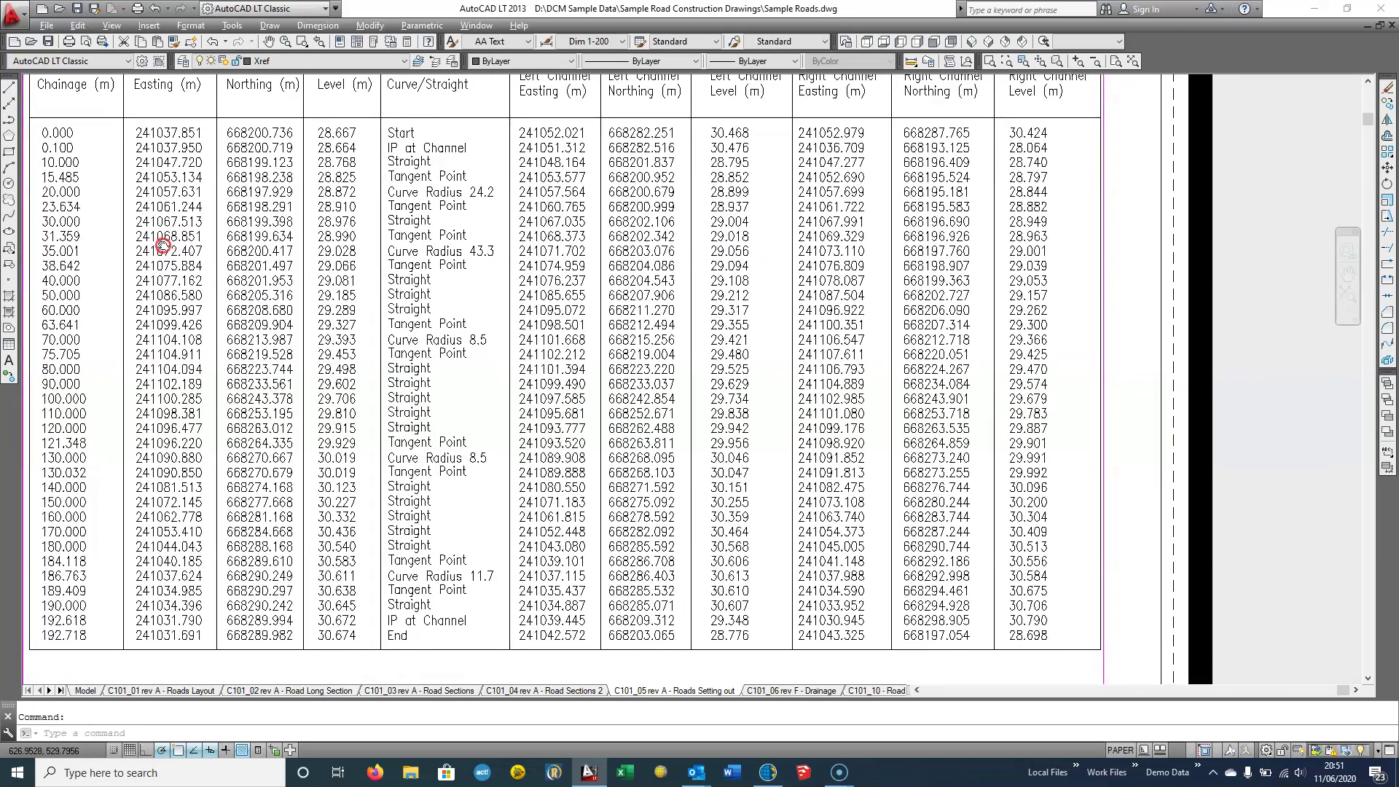
Switch back to Trimble Access and start an Arc element using Radius and end station, with its azimuth restored to tangency
{"action": "left_click", "coordinate": [768, 772]}
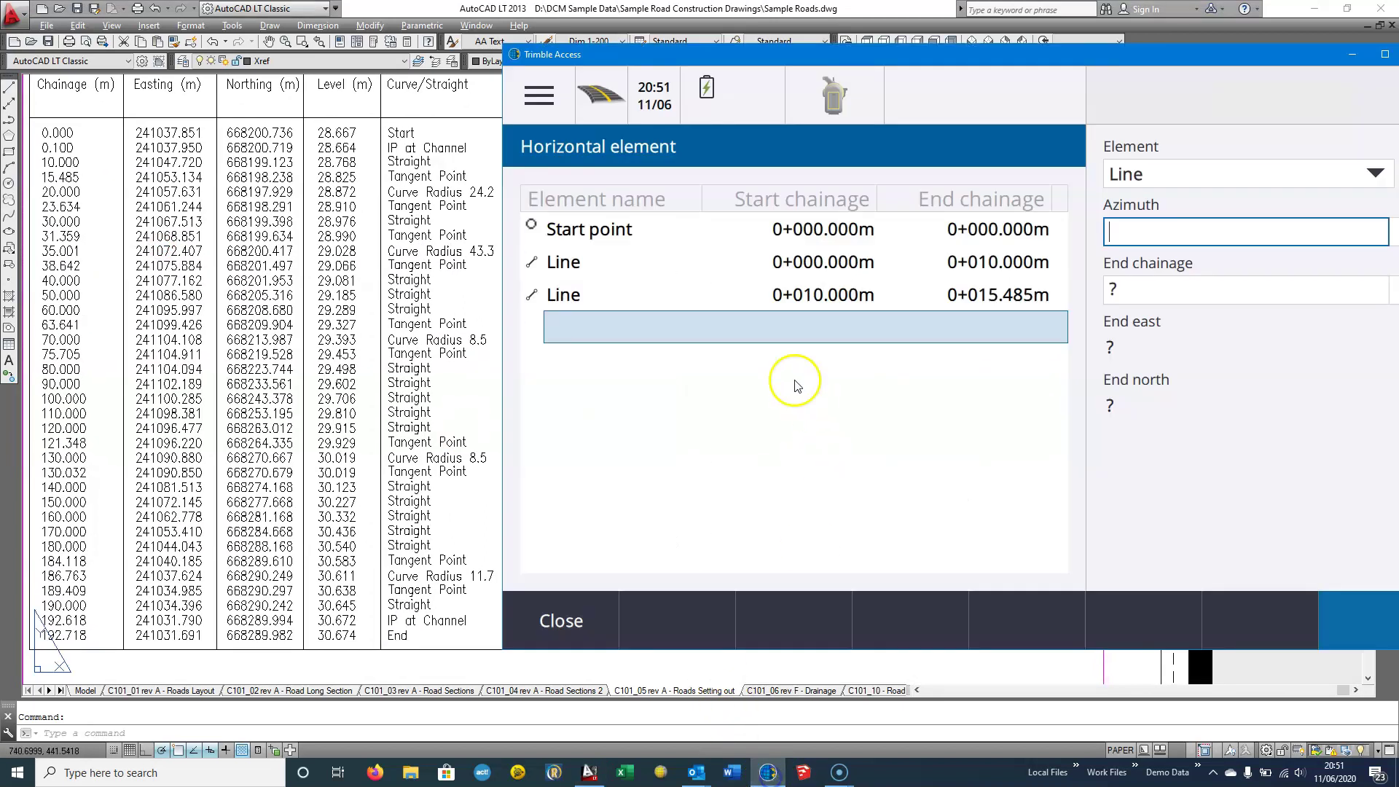
{"action": "left_click", "coordinate": [1135, 175]}
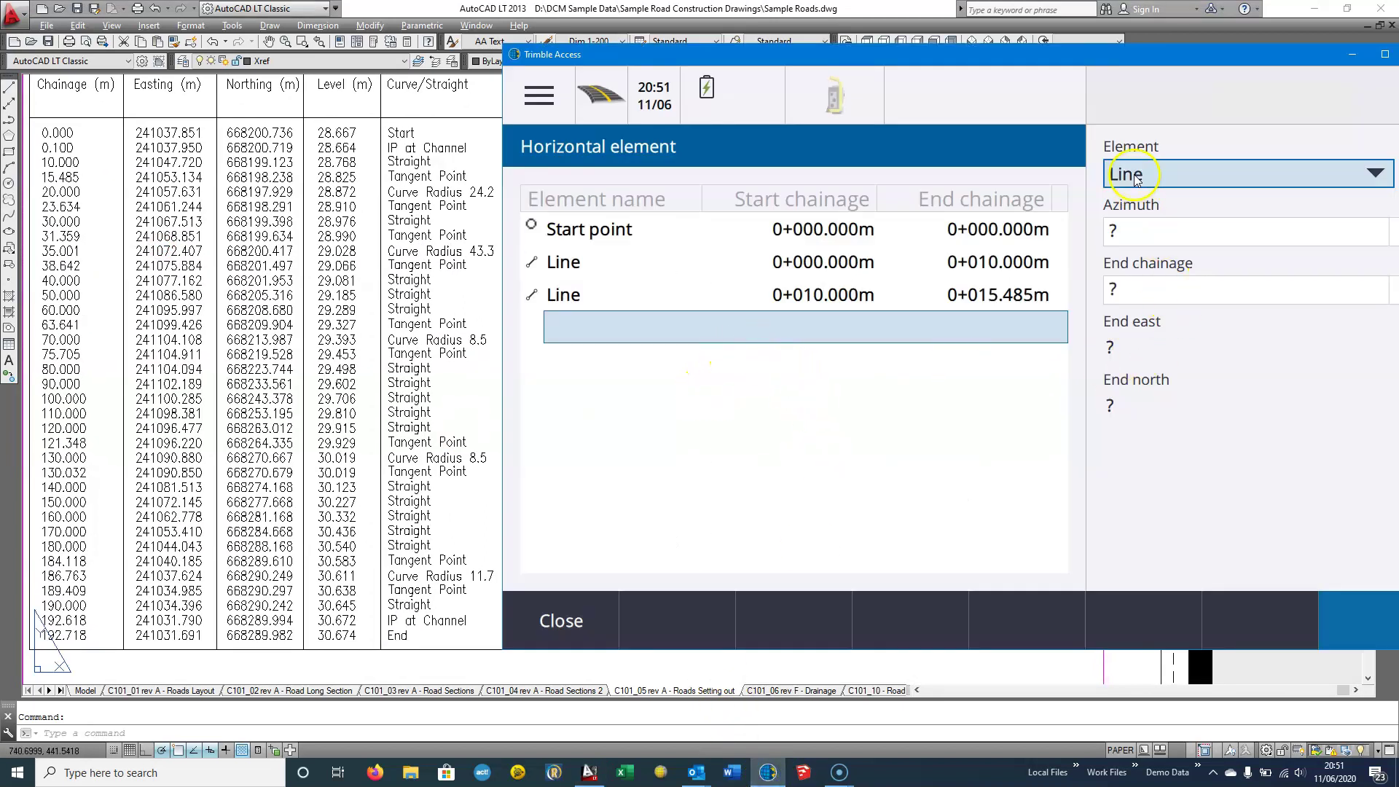
{"action": "left_click", "coordinate": [1146, 245]}
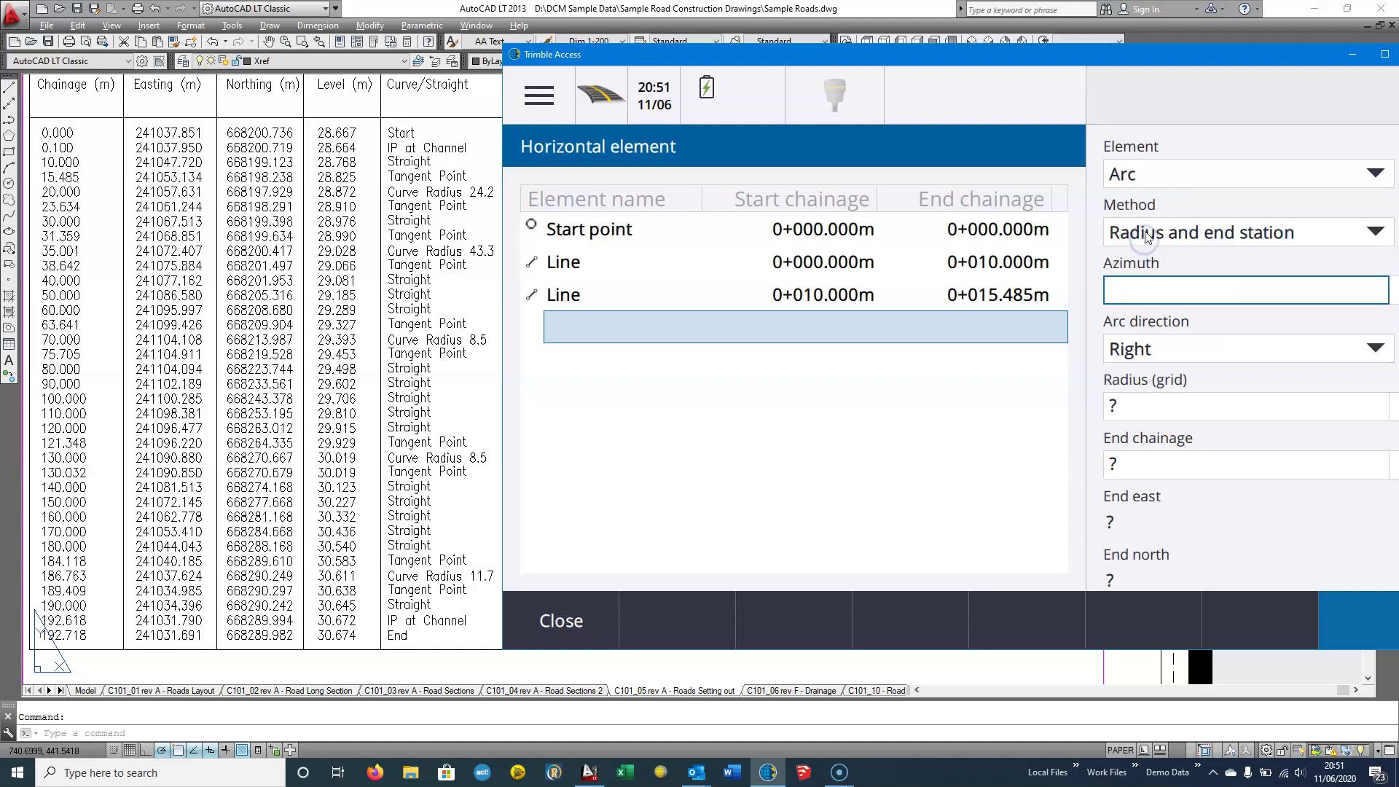
{"action": "left_click", "coordinate": [1146, 232]}
{"action": "left_click", "coordinate": [1158, 287]}
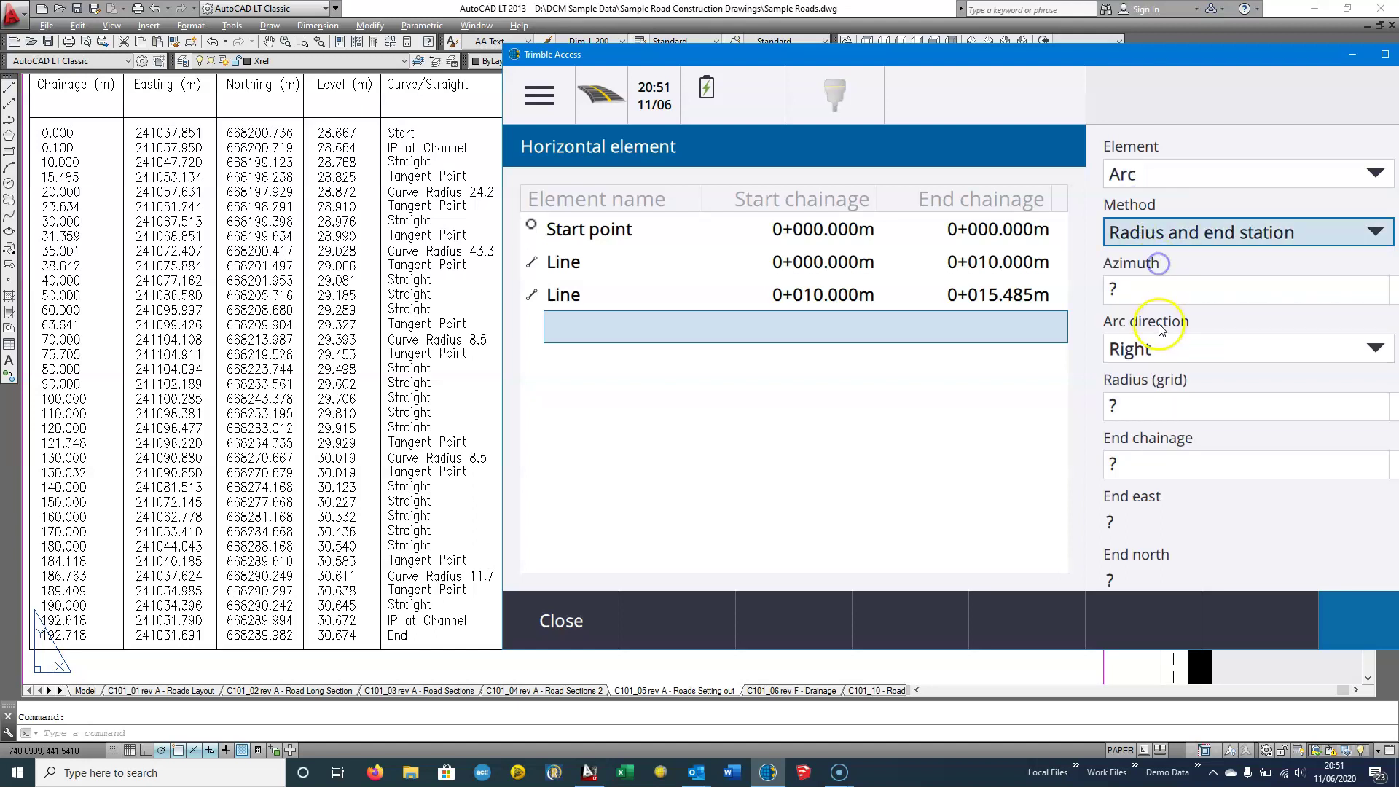
{"action": "left_click", "coordinate": [1156, 289]}
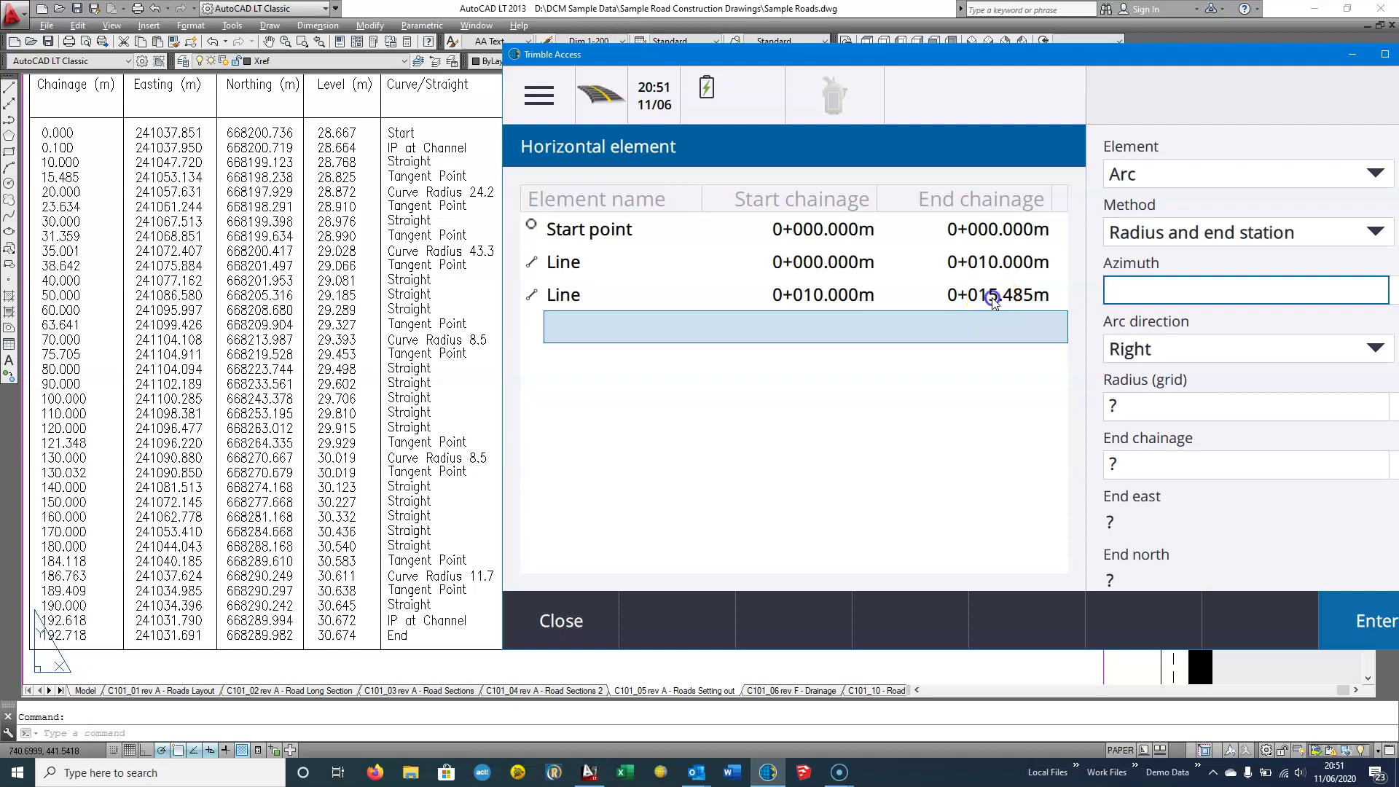
{"action": "left_click", "coordinate": [1392, 292]}
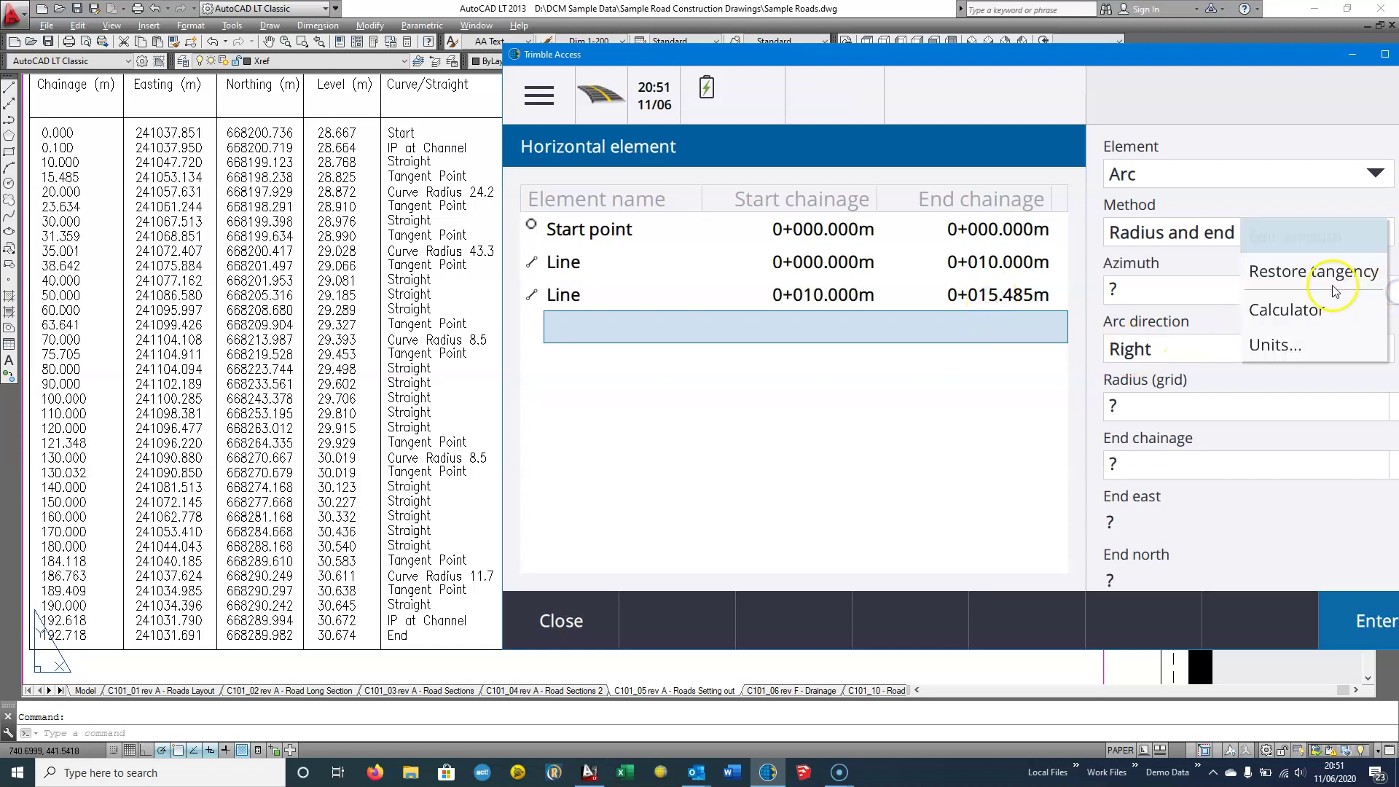
{"action": "left_click", "coordinate": [1319, 272]}
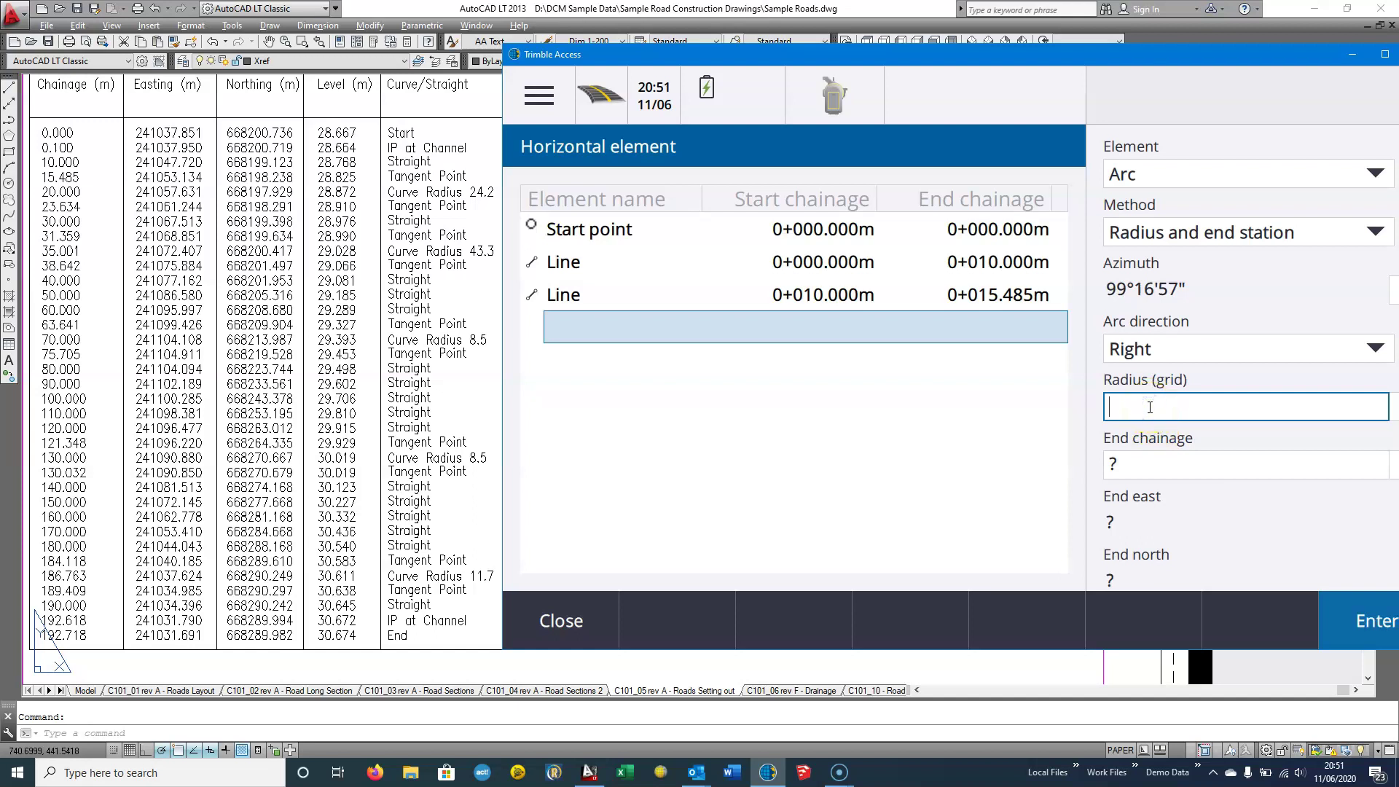
Set the arc's direction to Left, its radius to 24.2 m and its end chainage to 23.634 m
{"action": "type", "text": "24.2"}
{"action": "key", "text": "Tab"}
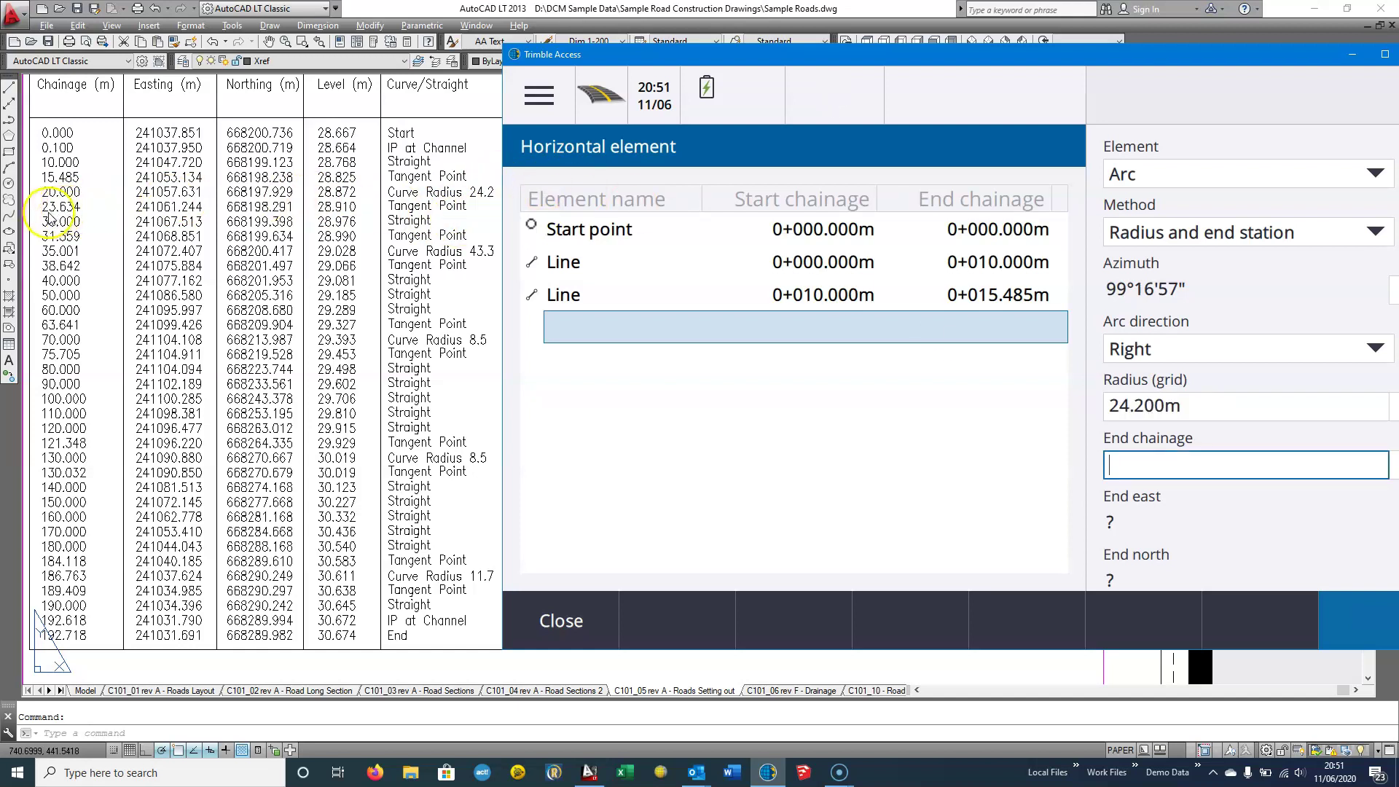
{"action": "left_click", "coordinate": [1173, 467]}
{"action": "type", "text": "23.634"}
{"action": "key", "text": "Return"}
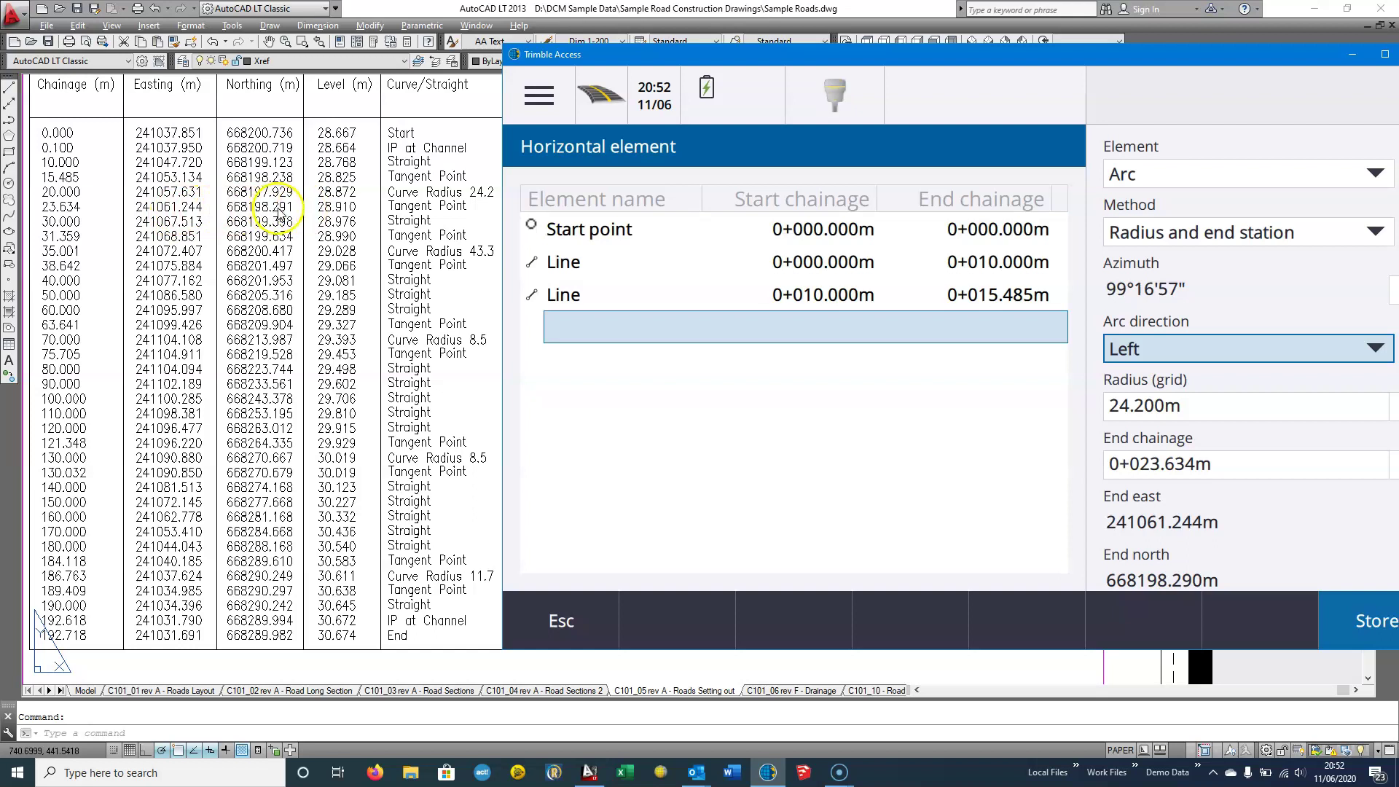
Store the arc and a following Line element that keeps the 79°59'20" azimuth and ends at chainage 31.359 m
{"action": "left_click", "coordinate": [1370, 632]}
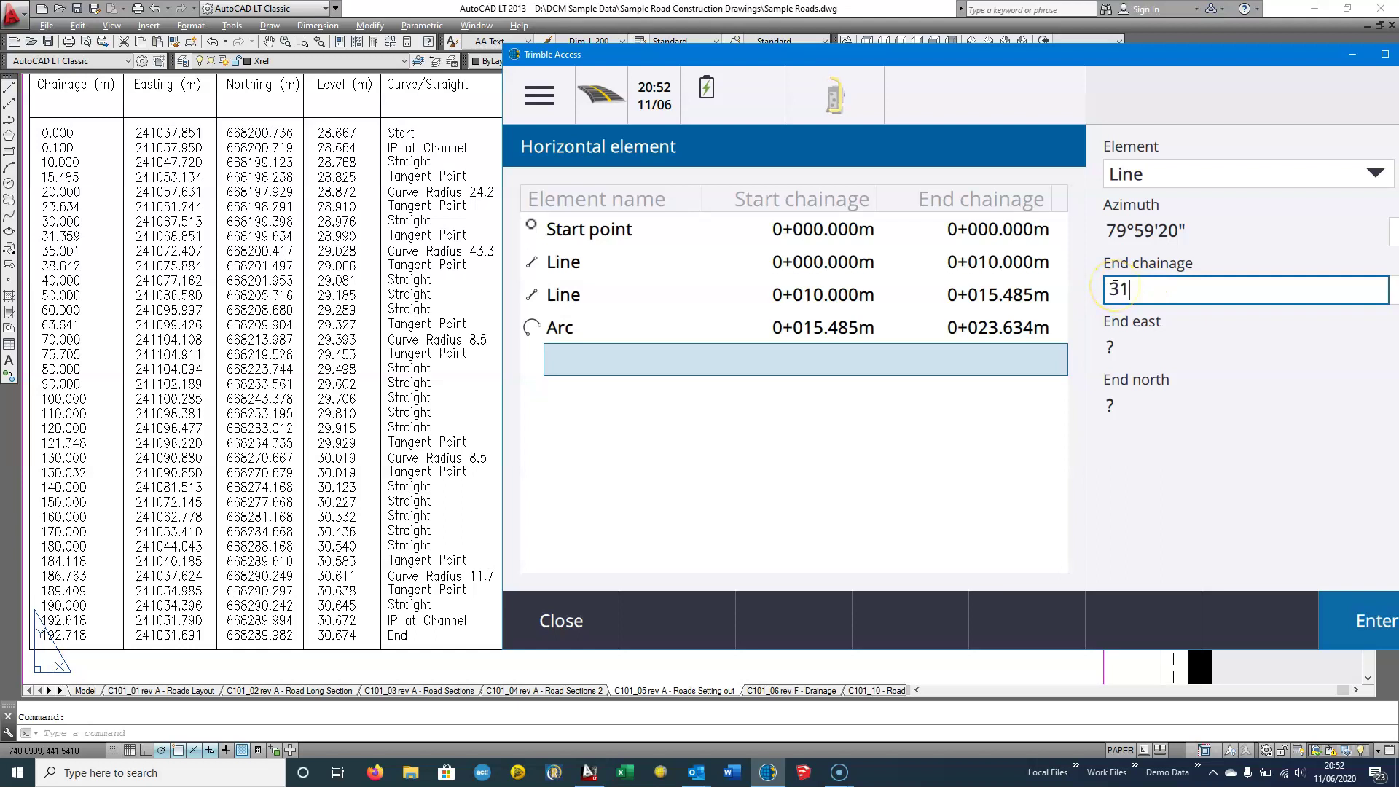
{"action": "key", "text": "Tab"}
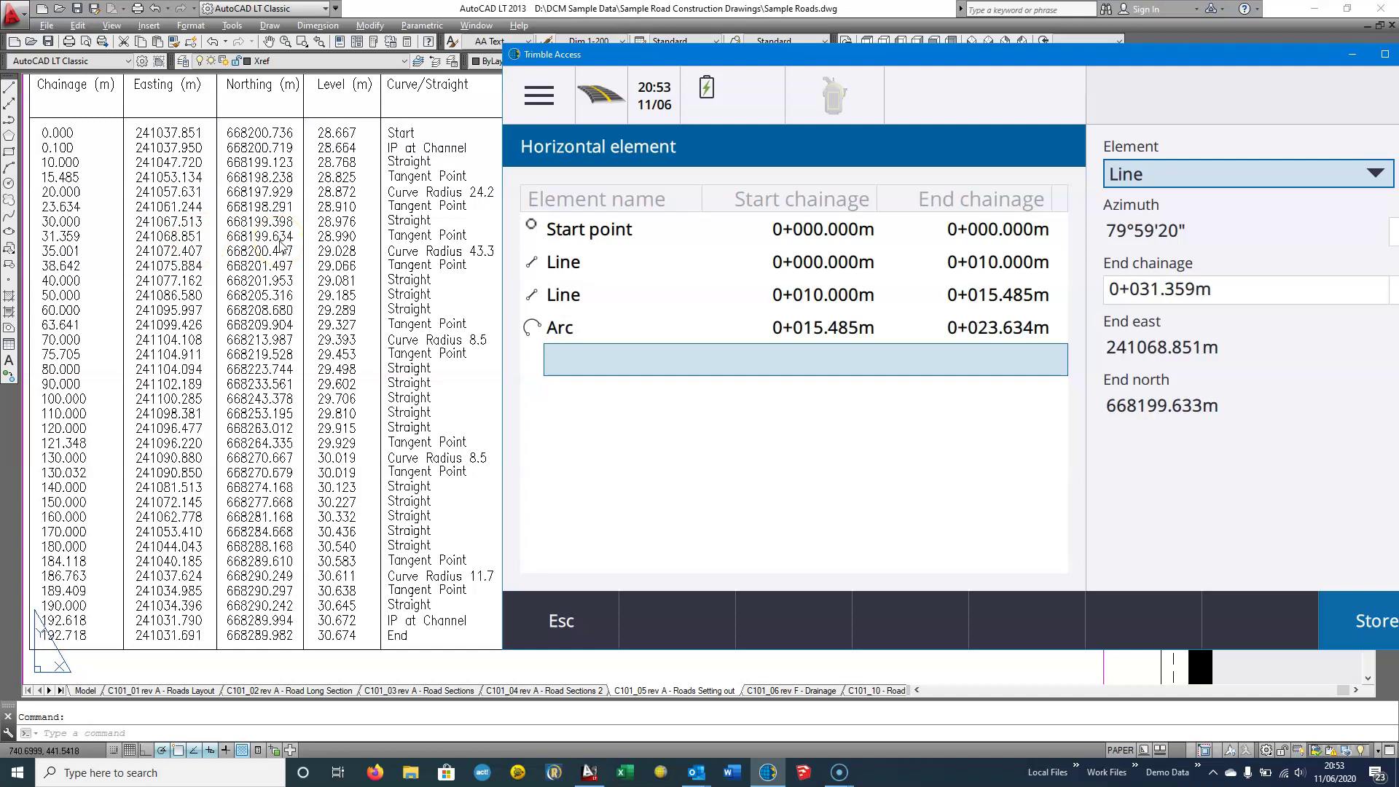
{"action": "left_click", "coordinate": [1378, 629]}
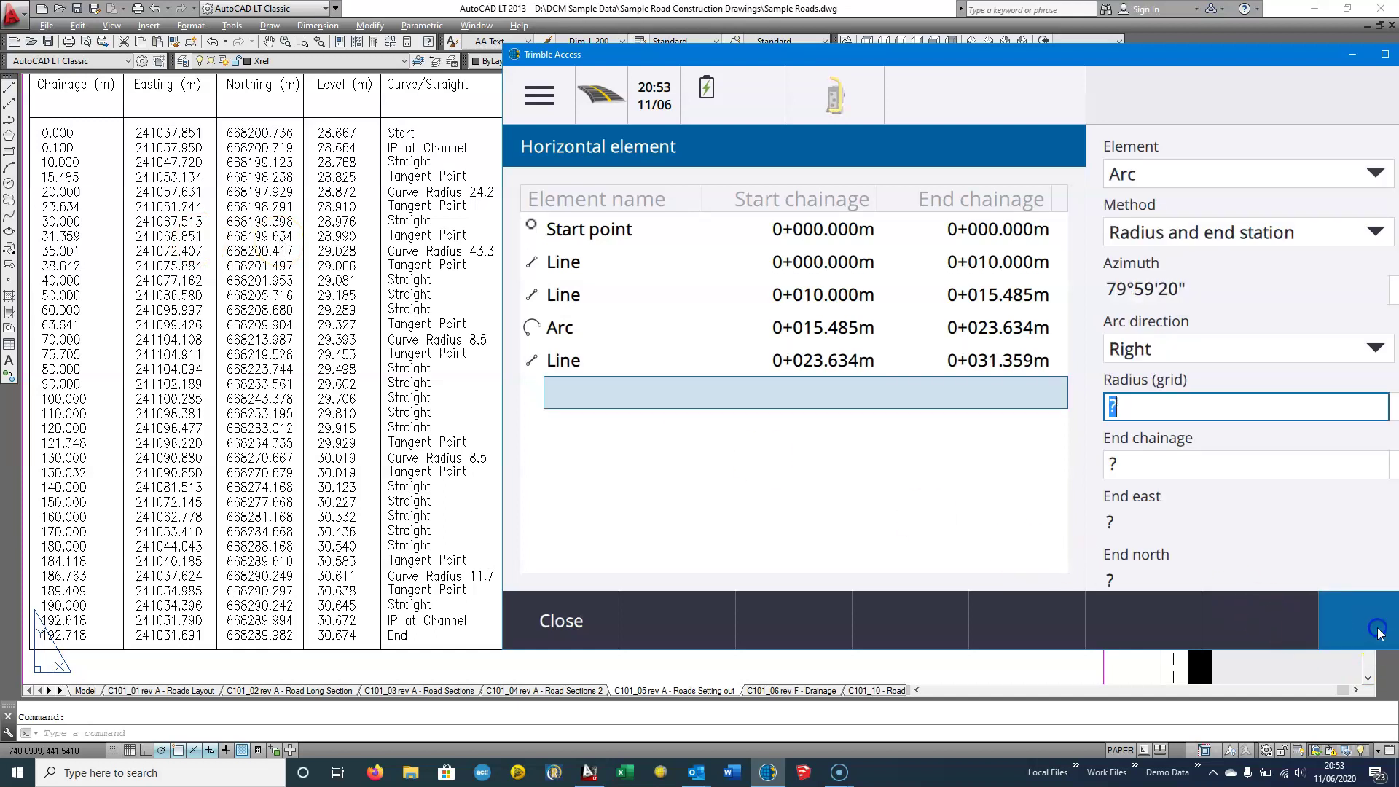
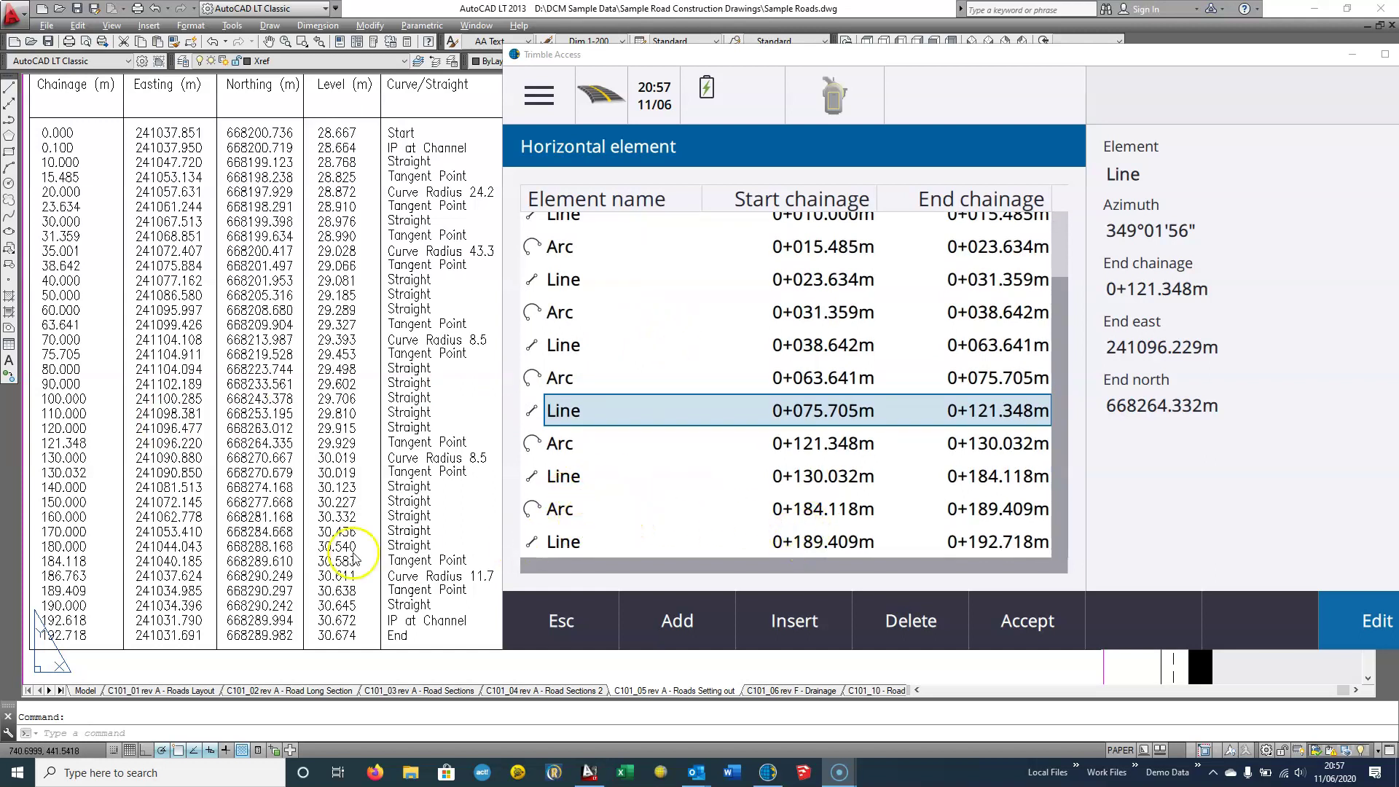
Review the final Line and the Line ending at chainage 184.118 m against the coordinate table, and accept the horizontal alignment
{"action": "left_click", "coordinate": [824, 544]}
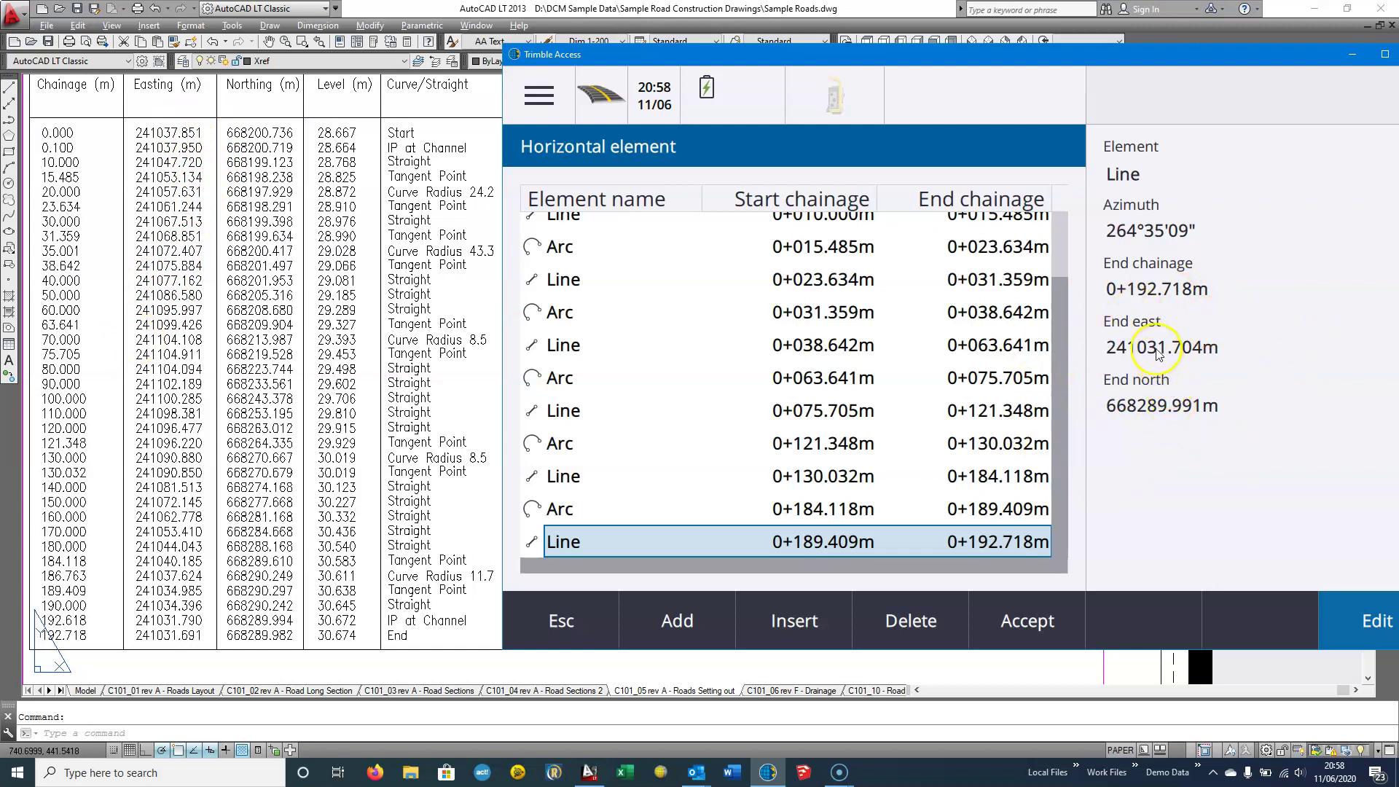
{"action": "left_click", "coordinate": [847, 480]}
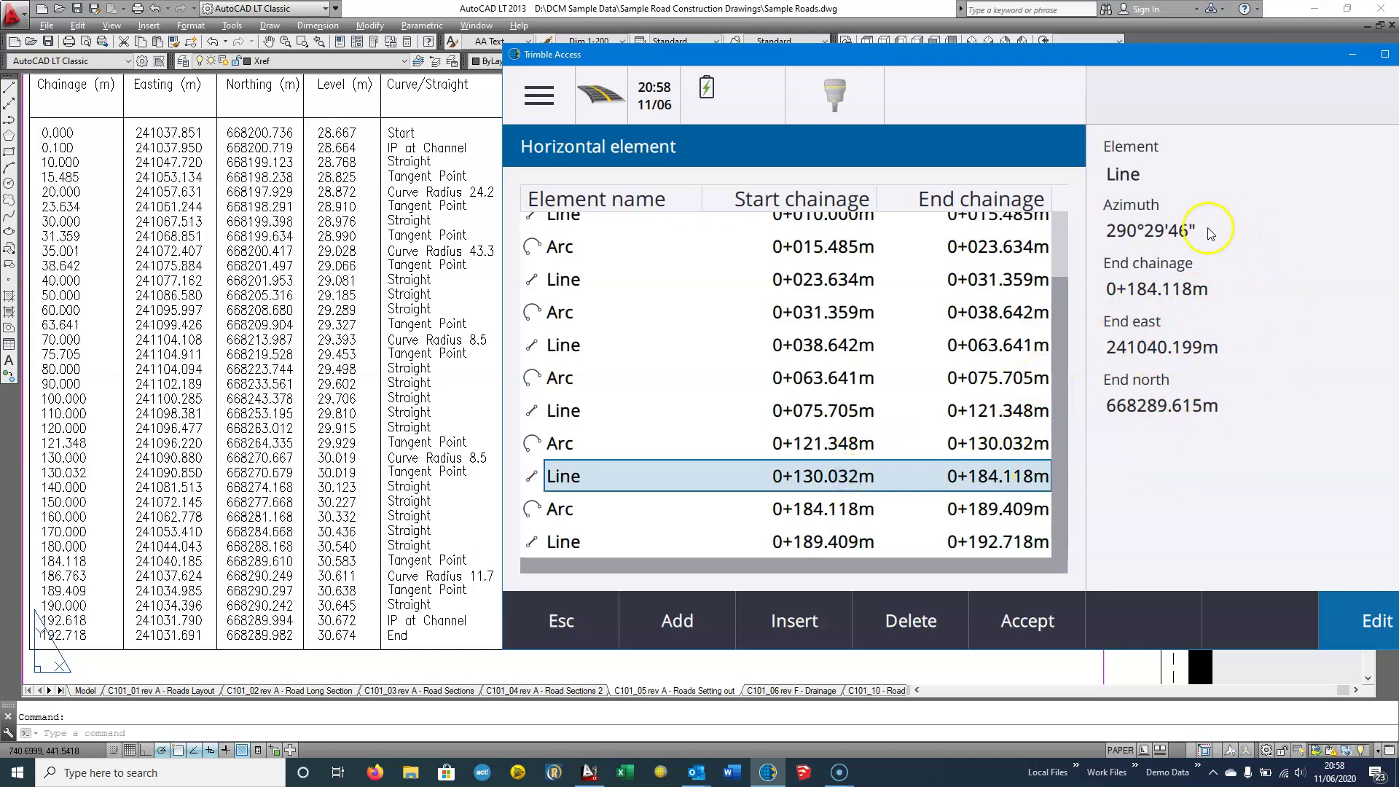
{"action": "left_click", "coordinate": [1355, 636]}
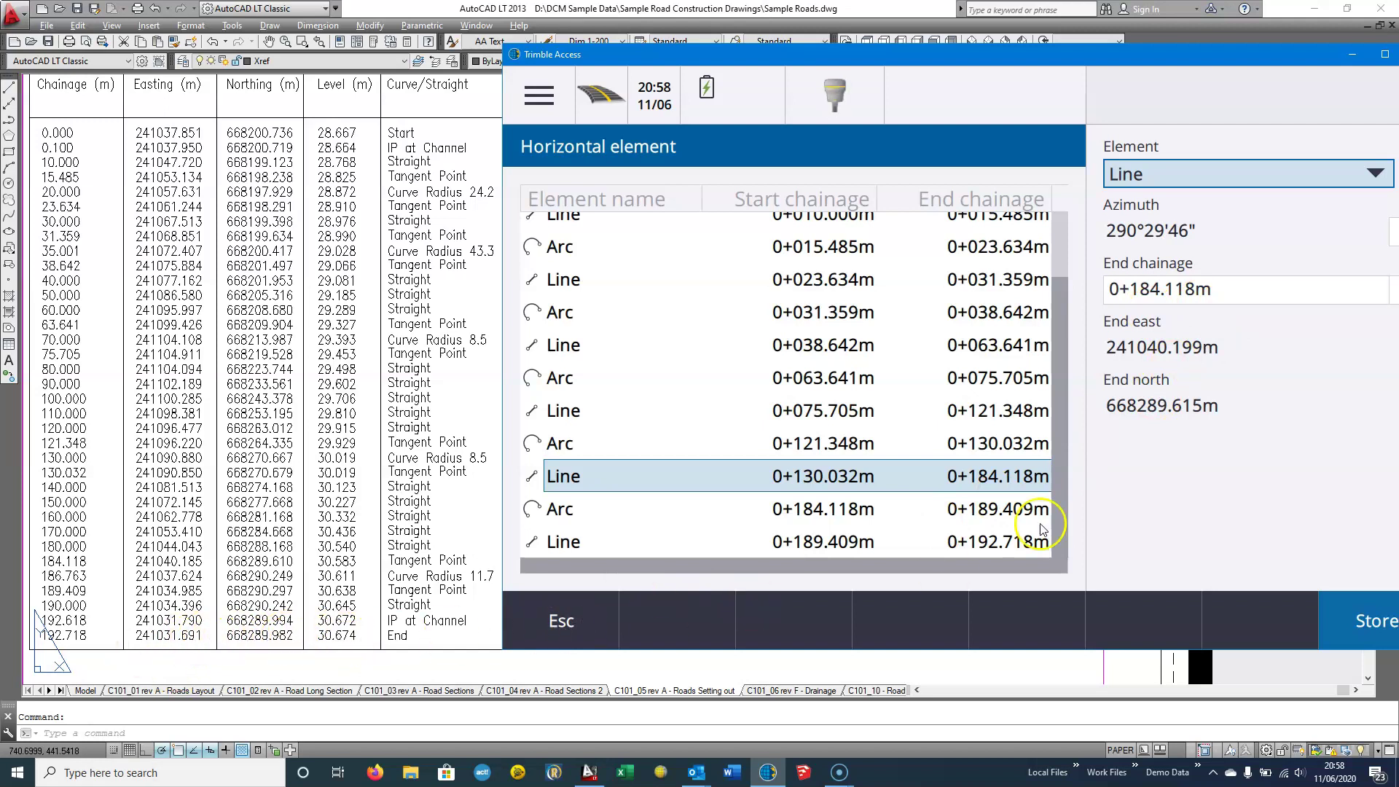
{"action": "left_click", "coordinate": [554, 620]}
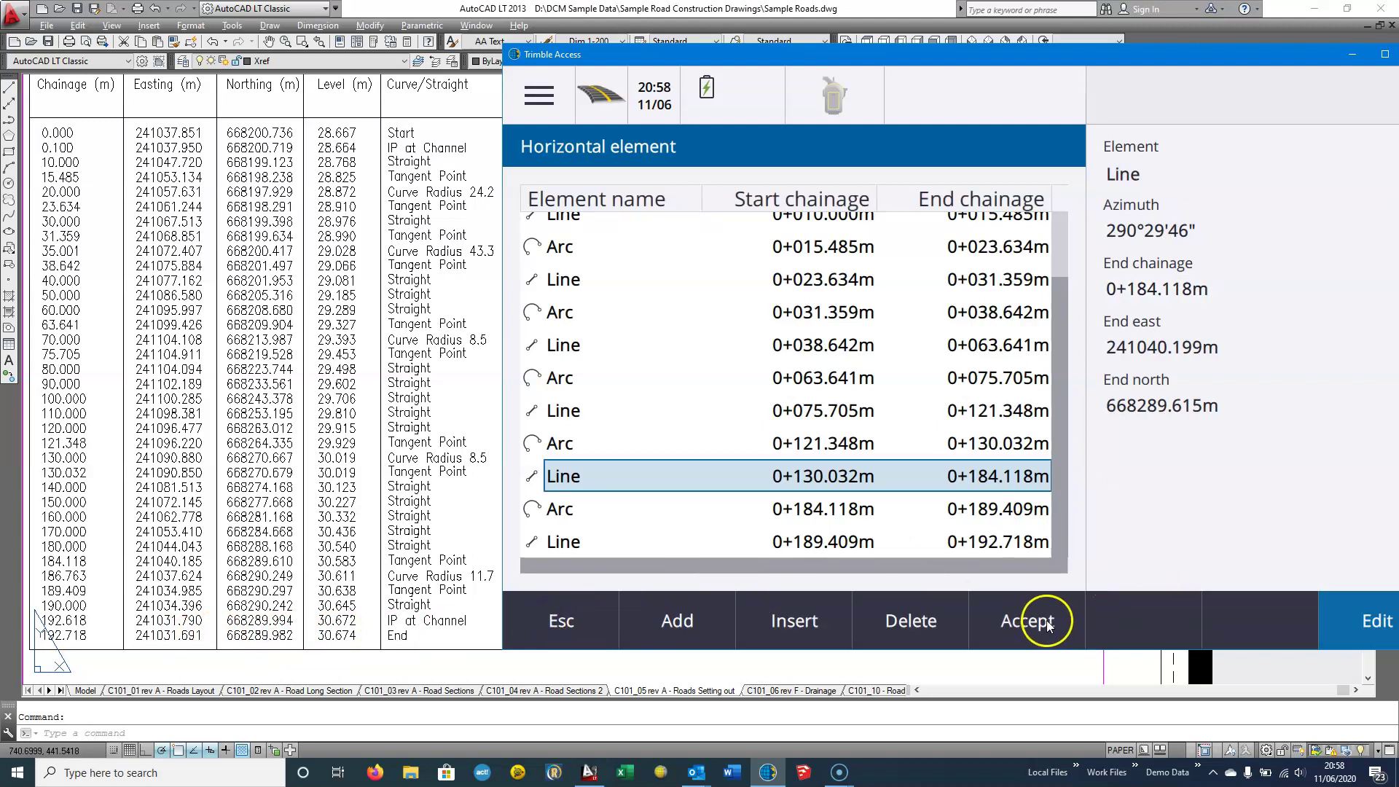
{"action": "left_click", "coordinate": [1031, 616]}
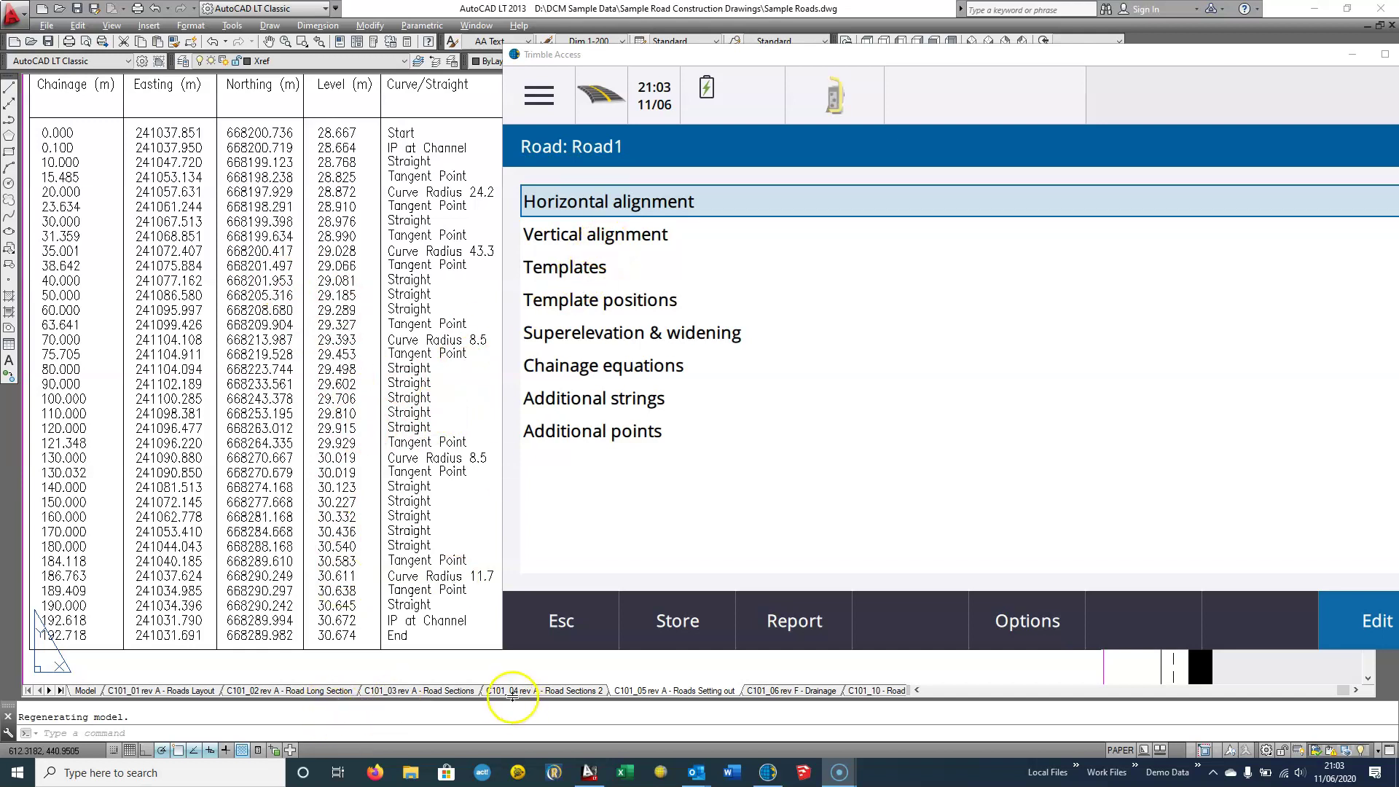
Switch to AutoCAD's Road Long Section layout and examine the carriageway centreline chainage and level at the road's start
{"action": "mouse_move", "coordinate": [326, 693]}
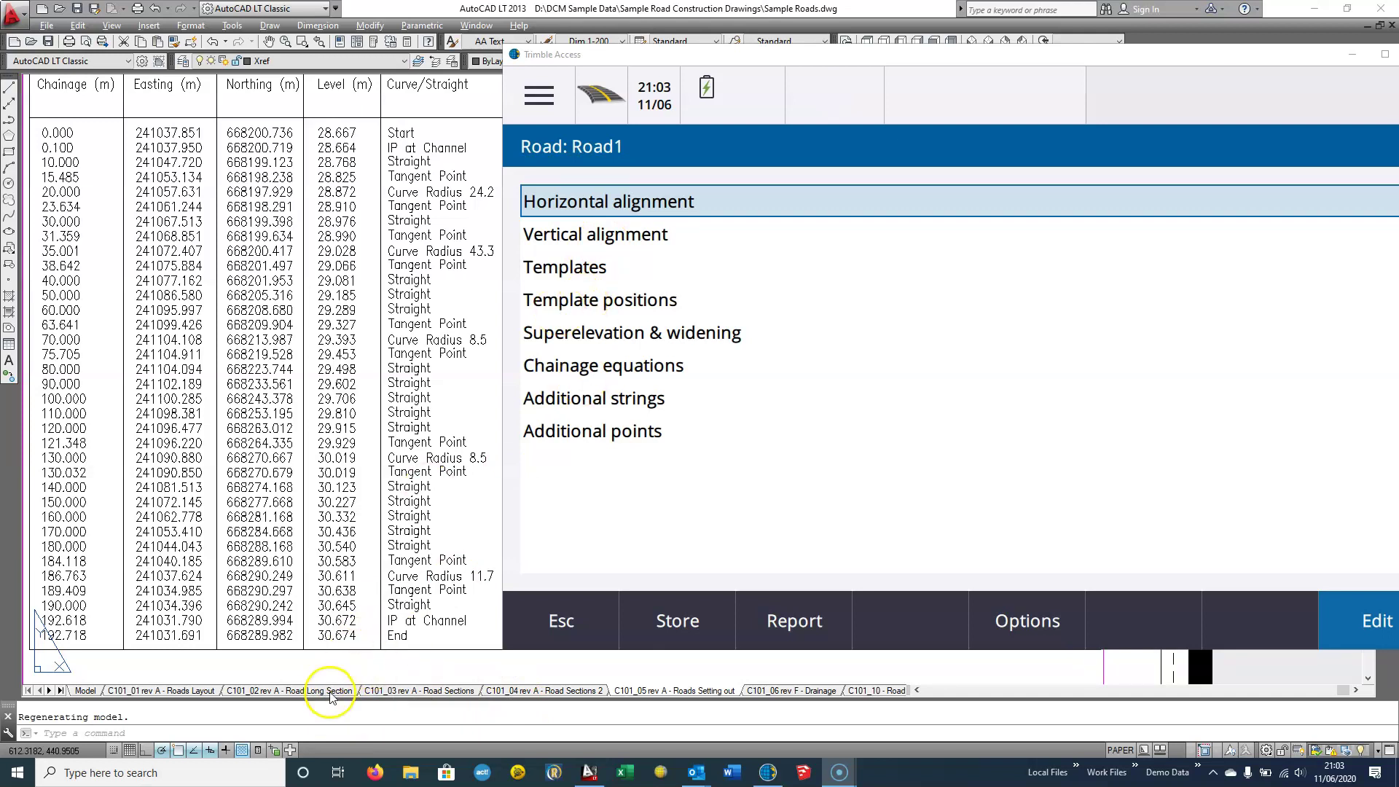
{"action": "left_click", "coordinate": [334, 674]}
{"action": "left_click", "coordinate": [326, 693]}
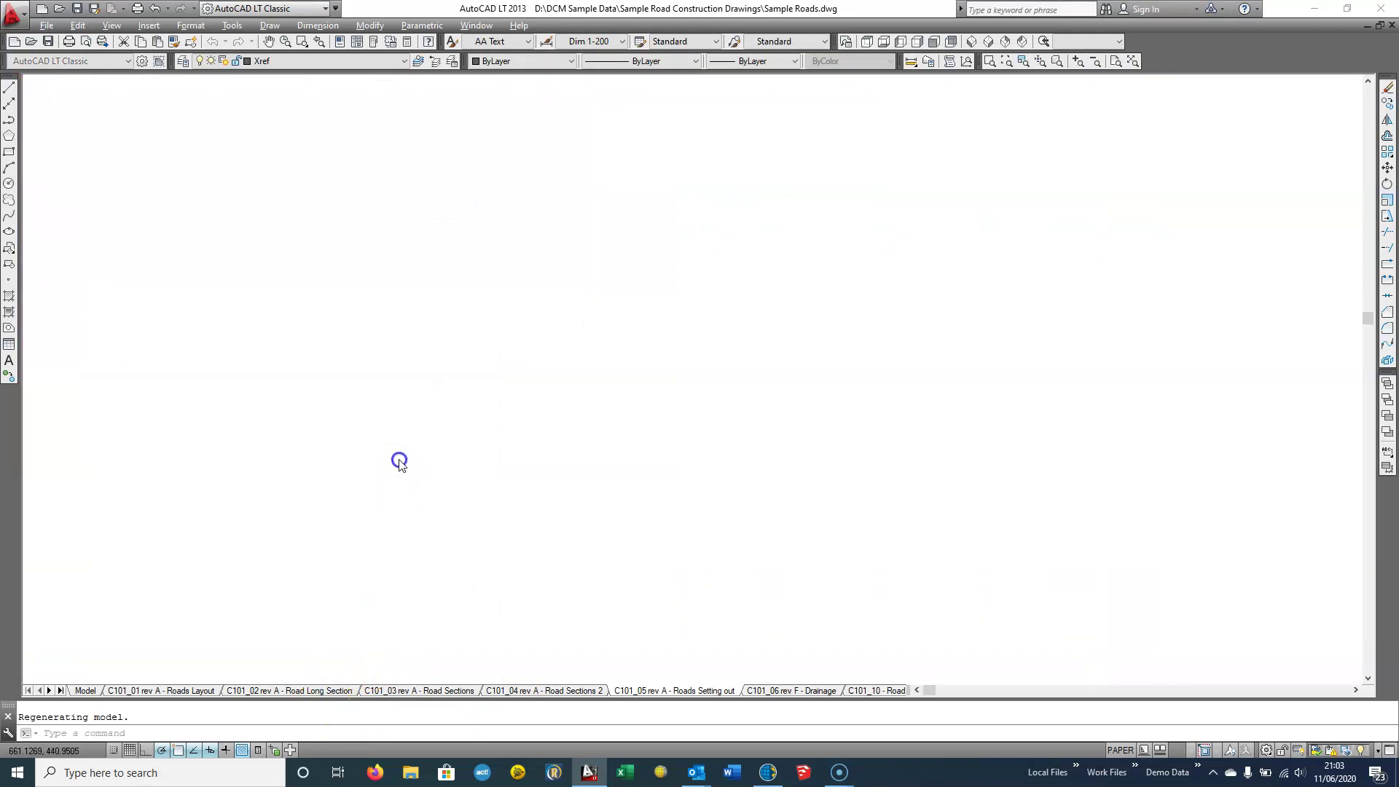
{"action": "scroll", "coordinate": [378, 451], "scroll_direction": "up", "scroll_amount": 5}
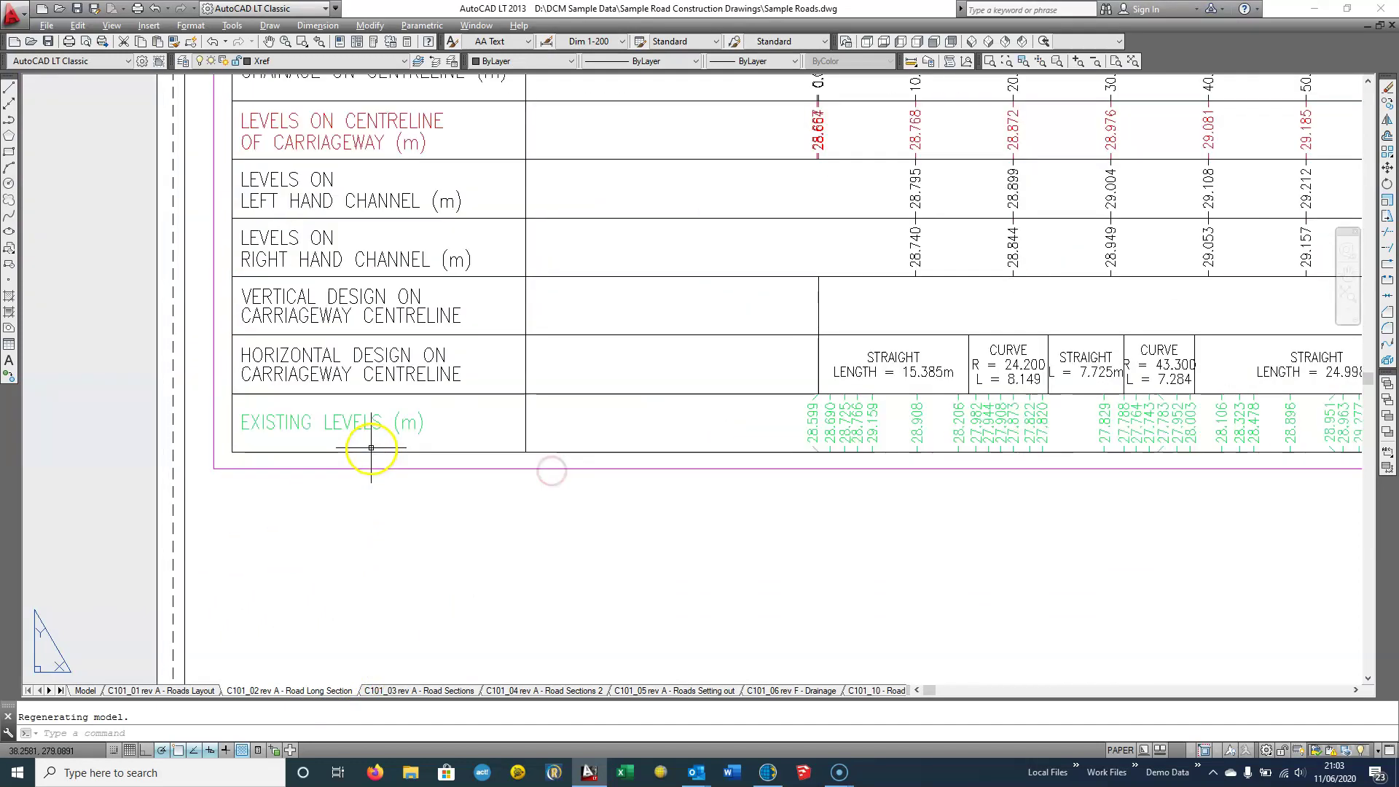
{"action": "scroll", "coordinate": [407, 329], "scroll_direction": "down", "scroll_amount": 3}
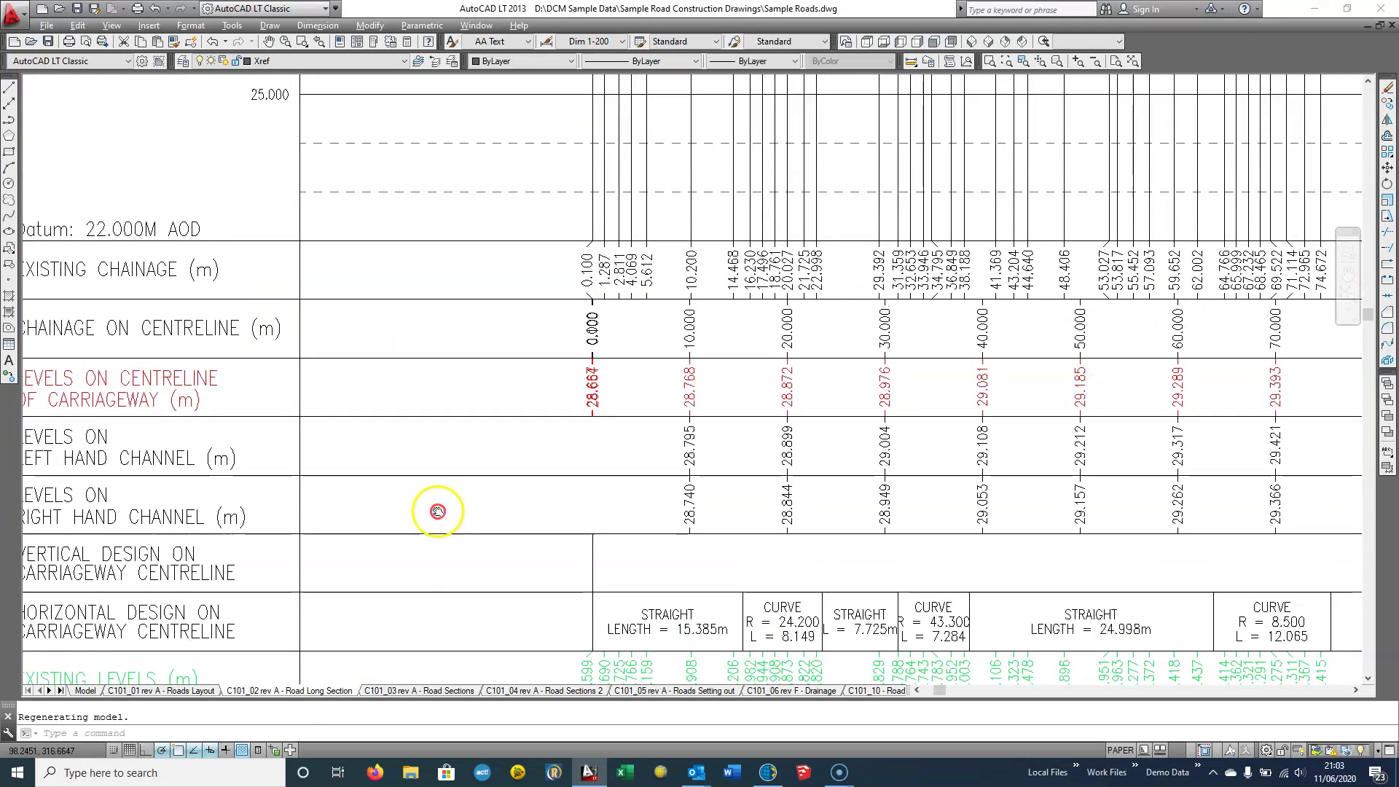
{"action": "scroll", "coordinate": [510, 458], "scroll_direction": "up", "scroll_amount": 2}
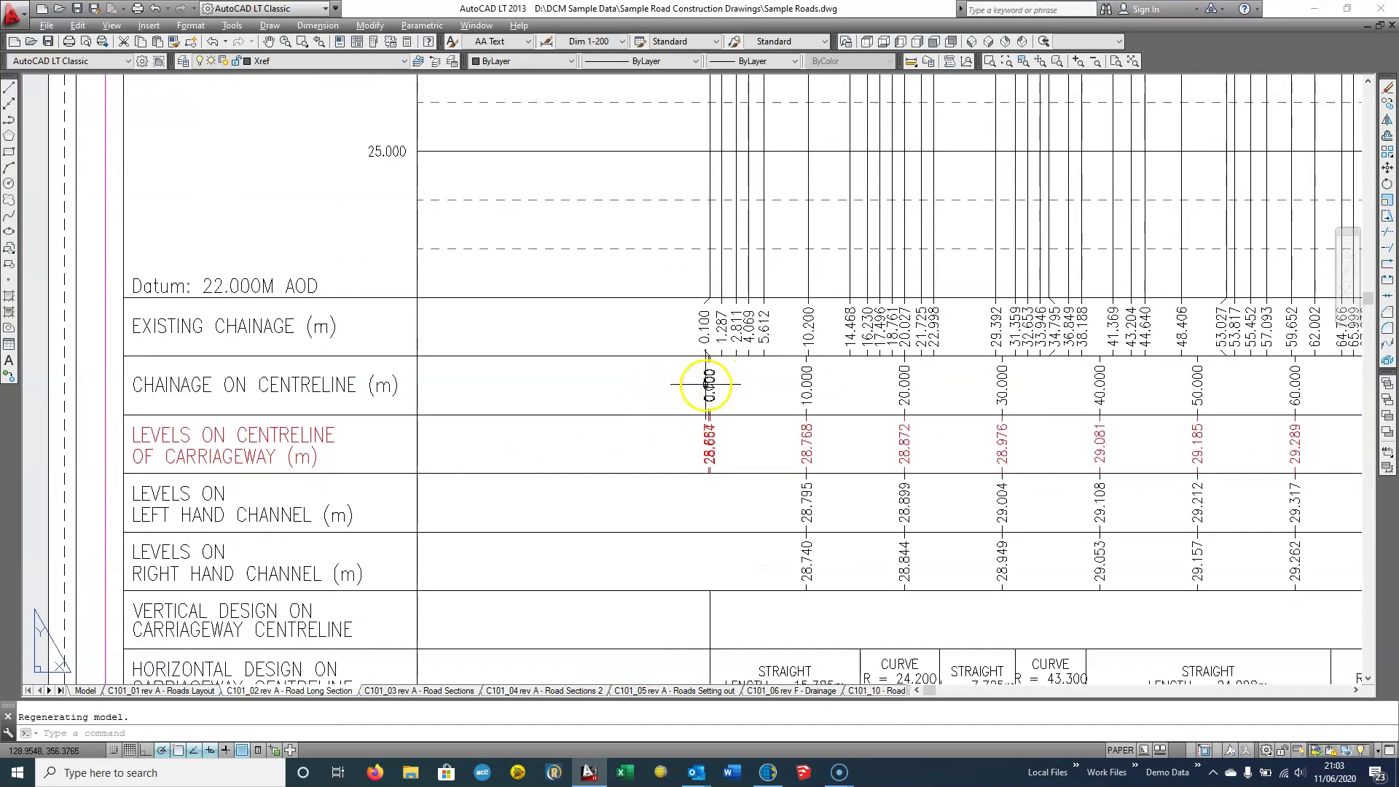
{"action": "scroll", "coordinate": [697, 379], "scroll_direction": "up", "scroll_amount": 2}
{"action": "mouse_move", "coordinate": [575, 463]}
{"action": "left_mouse_down"}
{"action": "mouse_move", "coordinate": [946, 355]}
{"action": "mouse_move", "coordinate": [531, 352]}
{"action": "left_mouse_up"}
{"action": "scroll", "coordinate": [641, 281], "scroll_direction": "up", "scroll_amount": 1}
{"action": "scroll", "coordinate": [450, 385], "scroll_direction": "up", "scroll_amount": 3}
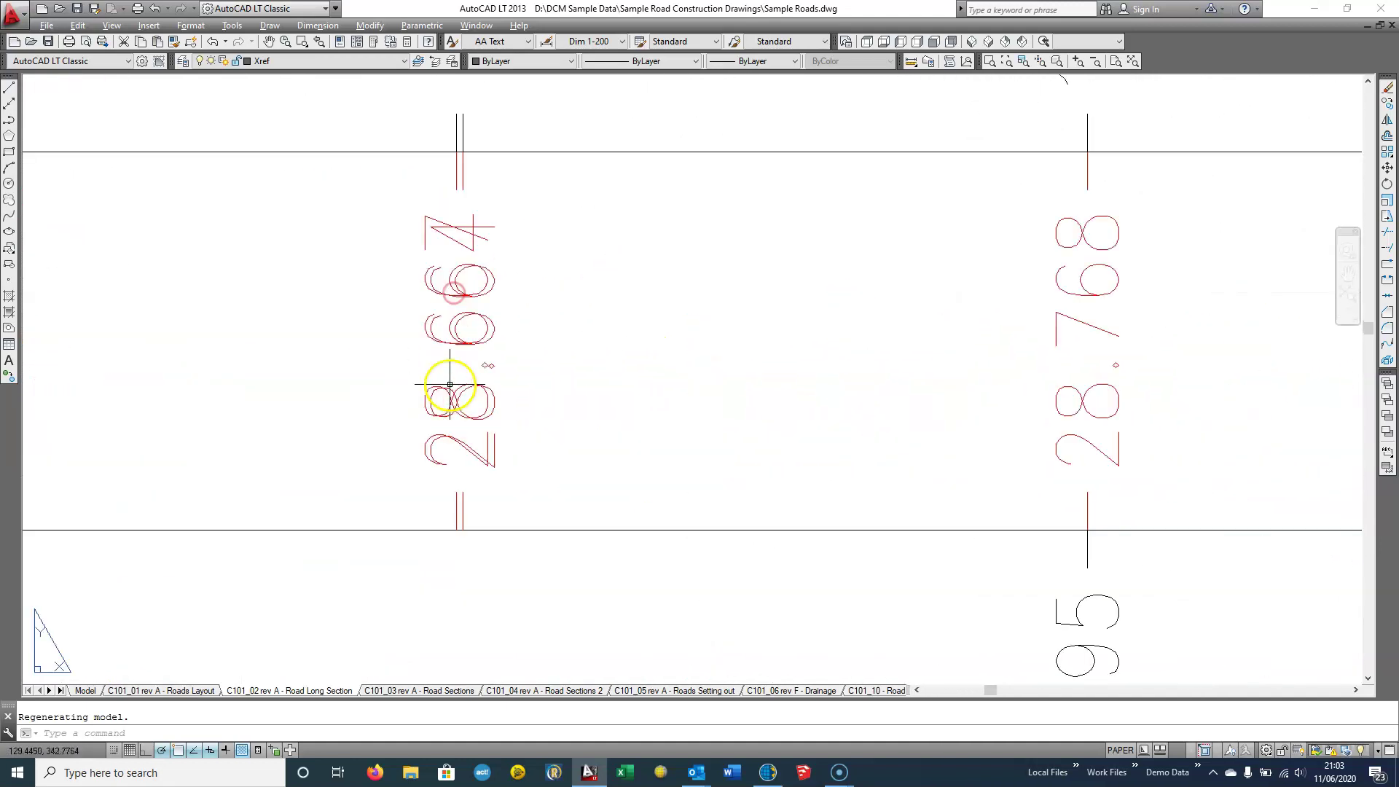
{"action": "scroll", "coordinate": [450, 384], "scroll_direction": "up", "scroll_amount": 2}
{"action": "mouse_move", "coordinate": [466, 458]}
{"action": "left_mouse_down"}
{"action": "mouse_move", "coordinate": [328, 406]}
{"action": "mouse_move", "coordinate": [266, 454]}
{"action": "left_mouse_up"}
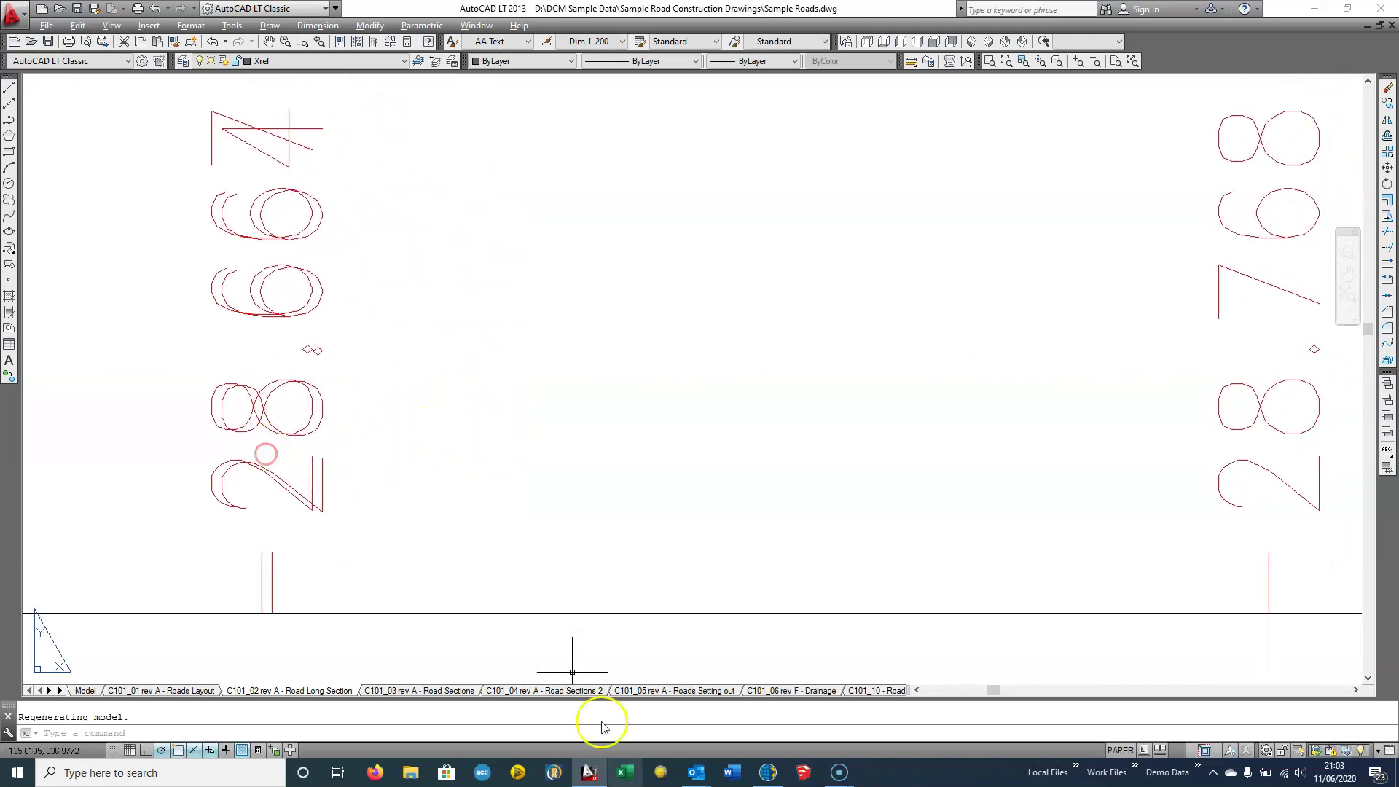
Switch to Trimble Access and store the vertical alignment's start point at chainage 0 with elevation 28.667 m
{"action": "left_click", "coordinate": [756, 782]}
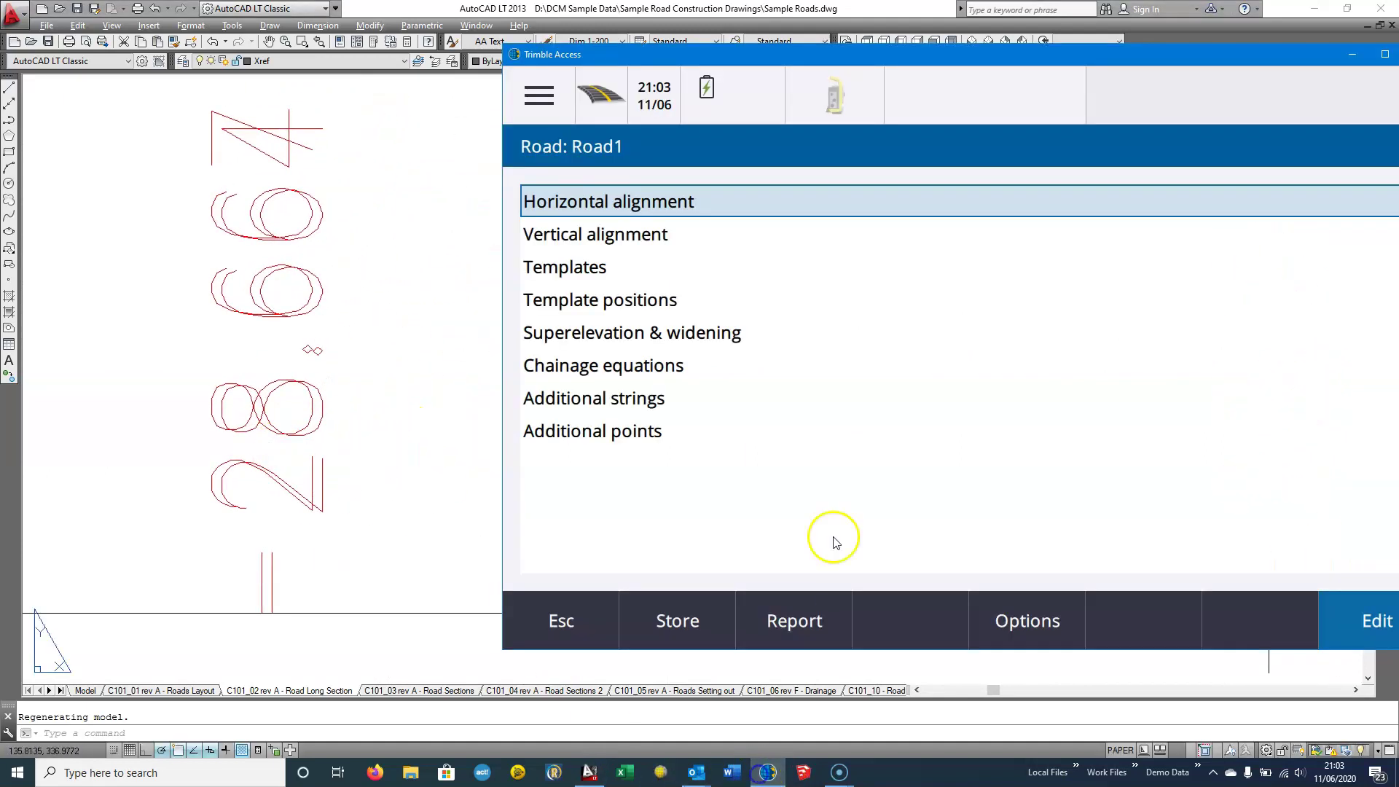
{"action": "left_click", "coordinate": [603, 234]}
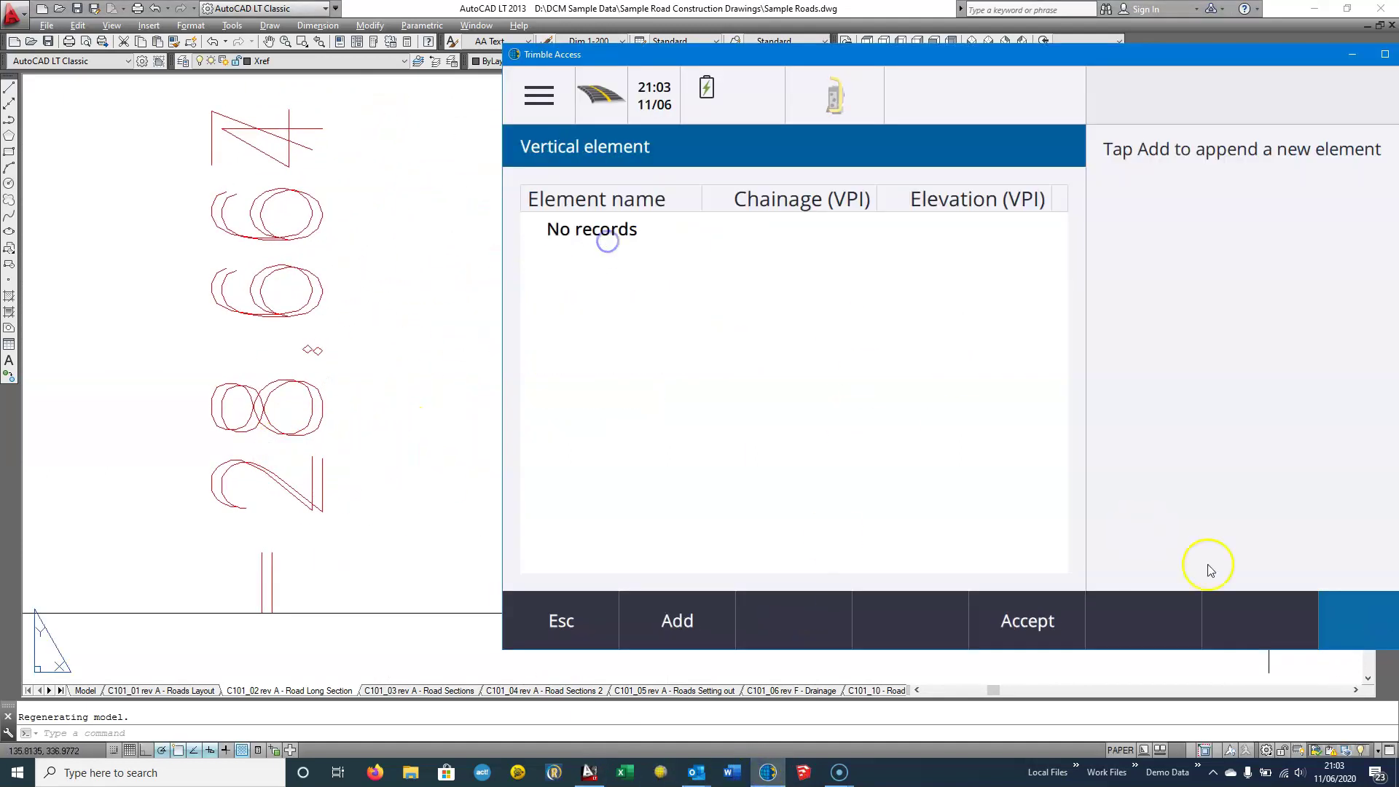
{"action": "left_click", "coordinate": [732, 623]}
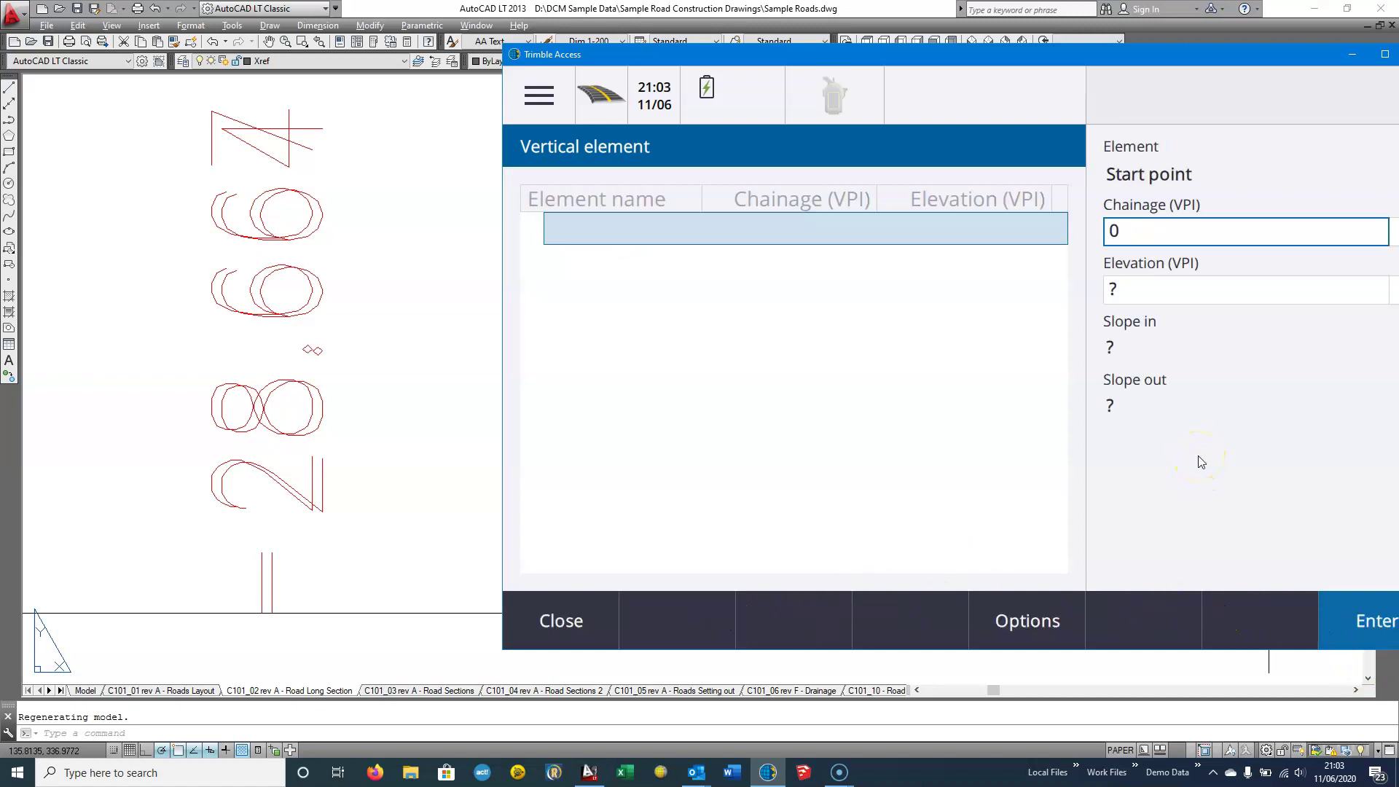
{"action": "key", "text": "Return"}
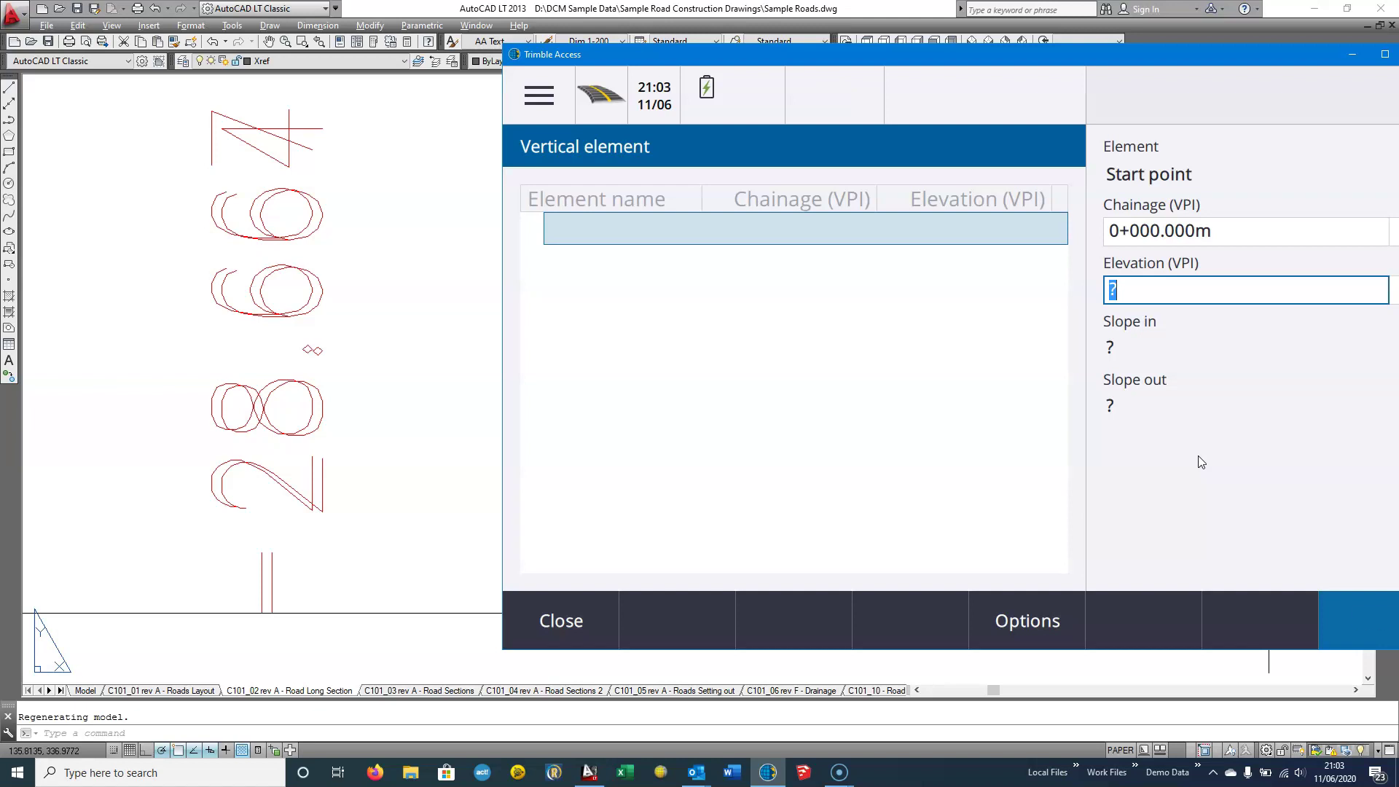
{"action": "key", "text": "Return"}
{"action": "key", "text": "Return"}
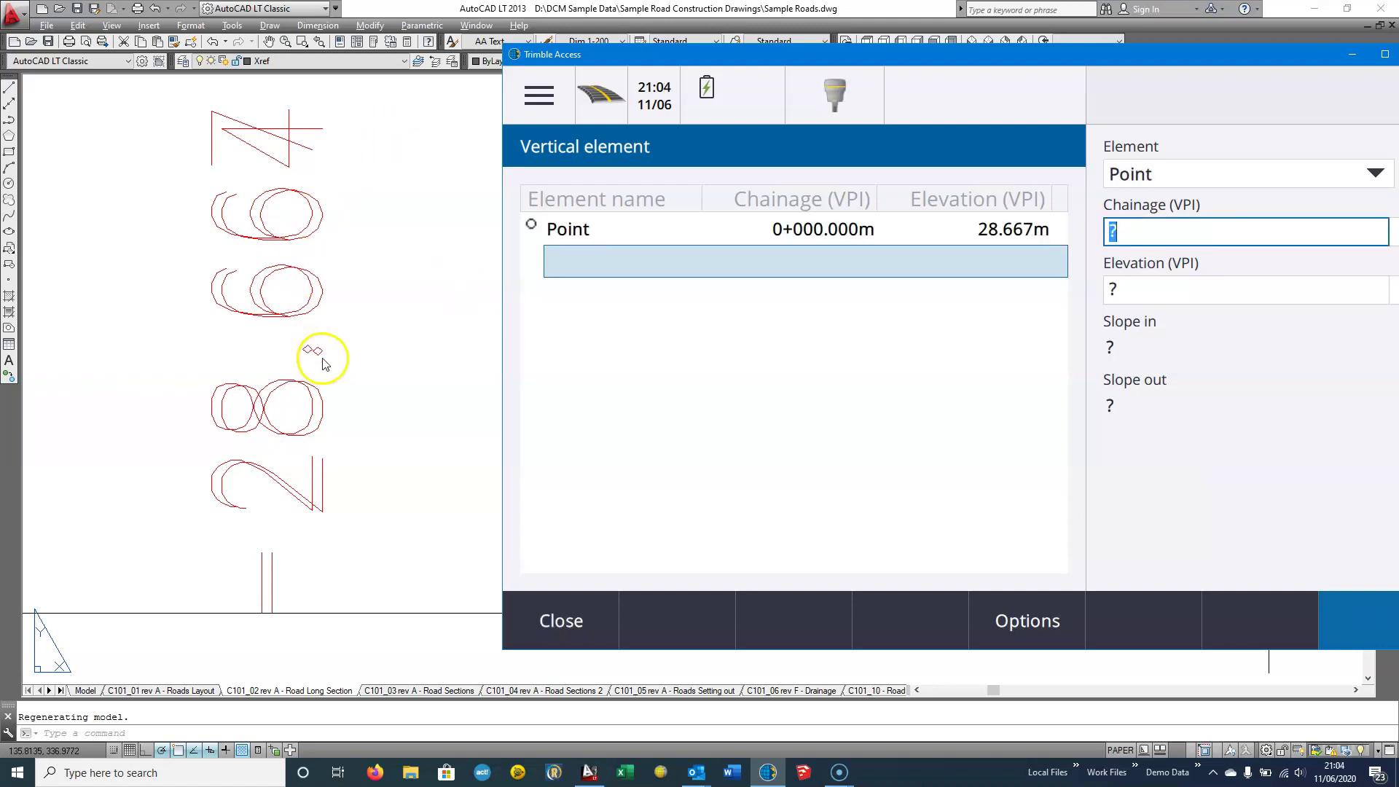
Switch to AutoCAD and follow the long section to its far end to examine the final centreline chainage and level
{"action": "left_click", "coordinate": [387, 344]}
{"action": "scroll", "coordinate": [387, 344], "scroll_direction": "down", "scroll_amount": 10}
{"action": "mouse_move", "coordinate": [726, 371]}
{"action": "left_mouse_down"}
{"action": "mouse_move", "coordinate": [753, 362]}
{"action": "mouse_move", "coordinate": [415, 347]}
{"action": "mouse_move", "coordinate": [890, 362]}
{"action": "mouse_move", "coordinate": [903, 347]}
{"action": "left_mouse_up"}
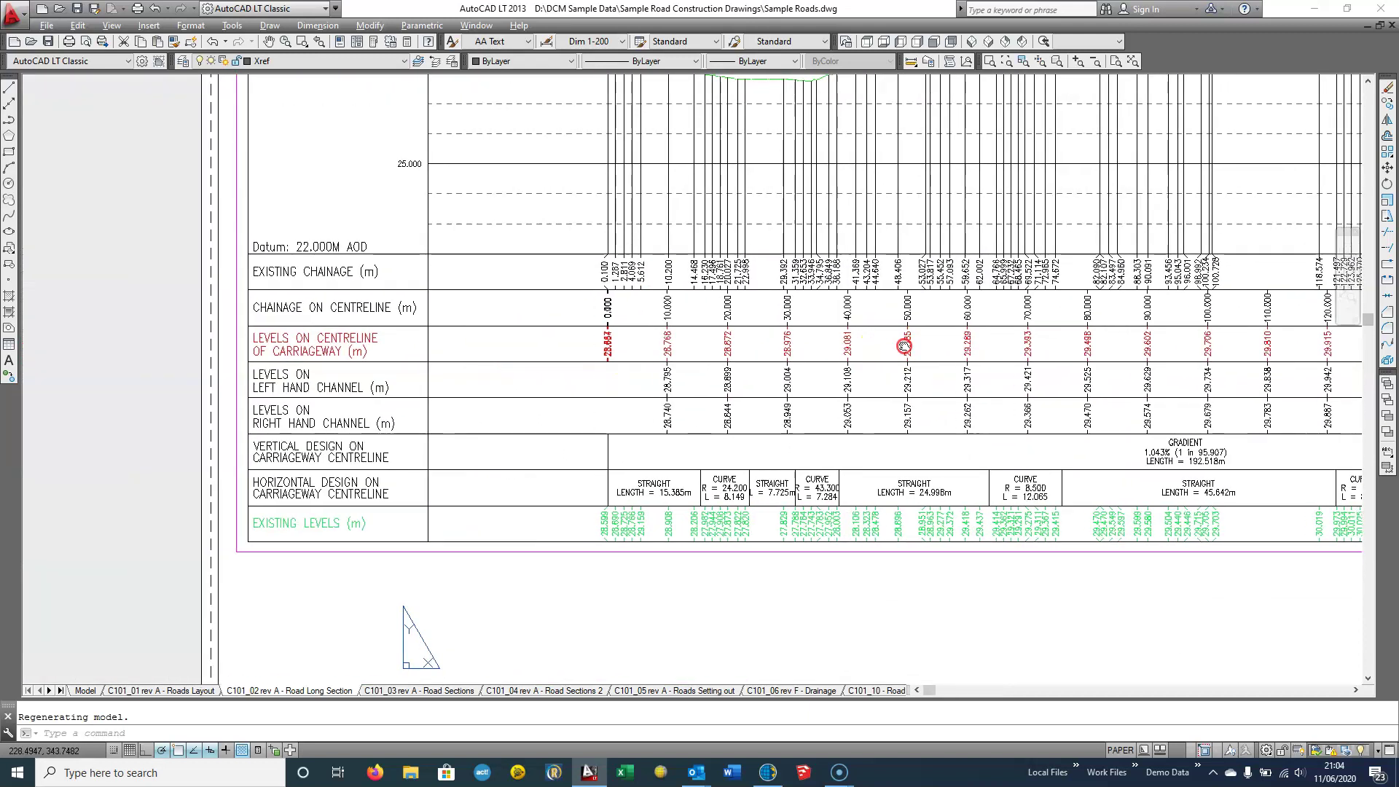
{"action": "left_click_drag", "start_coordinate": [625, 272], "coordinate": [525, 496]}
{"action": "mouse_move", "coordinate": [1057, 252]}
{"action": "left_mouse_down"}
{"action": "mouse_move", "coordinate": [409, 269]}
{"action": "mouse_move", "coordinate": [984, 160]}
{"action": "left_mouse_up"}
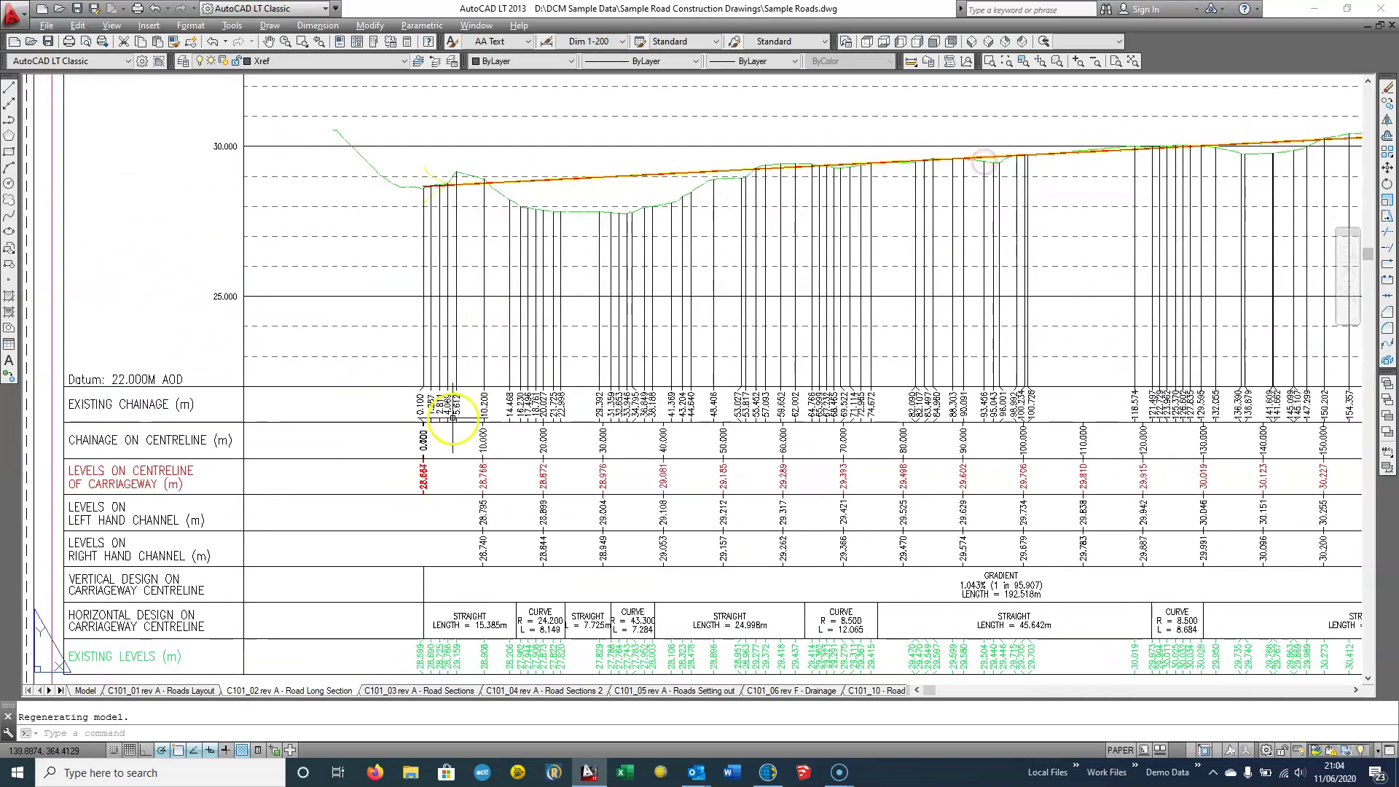
{"action": "left_click_drag", "start_coordinate": [422, 475], "coordinate": [87, 453]}
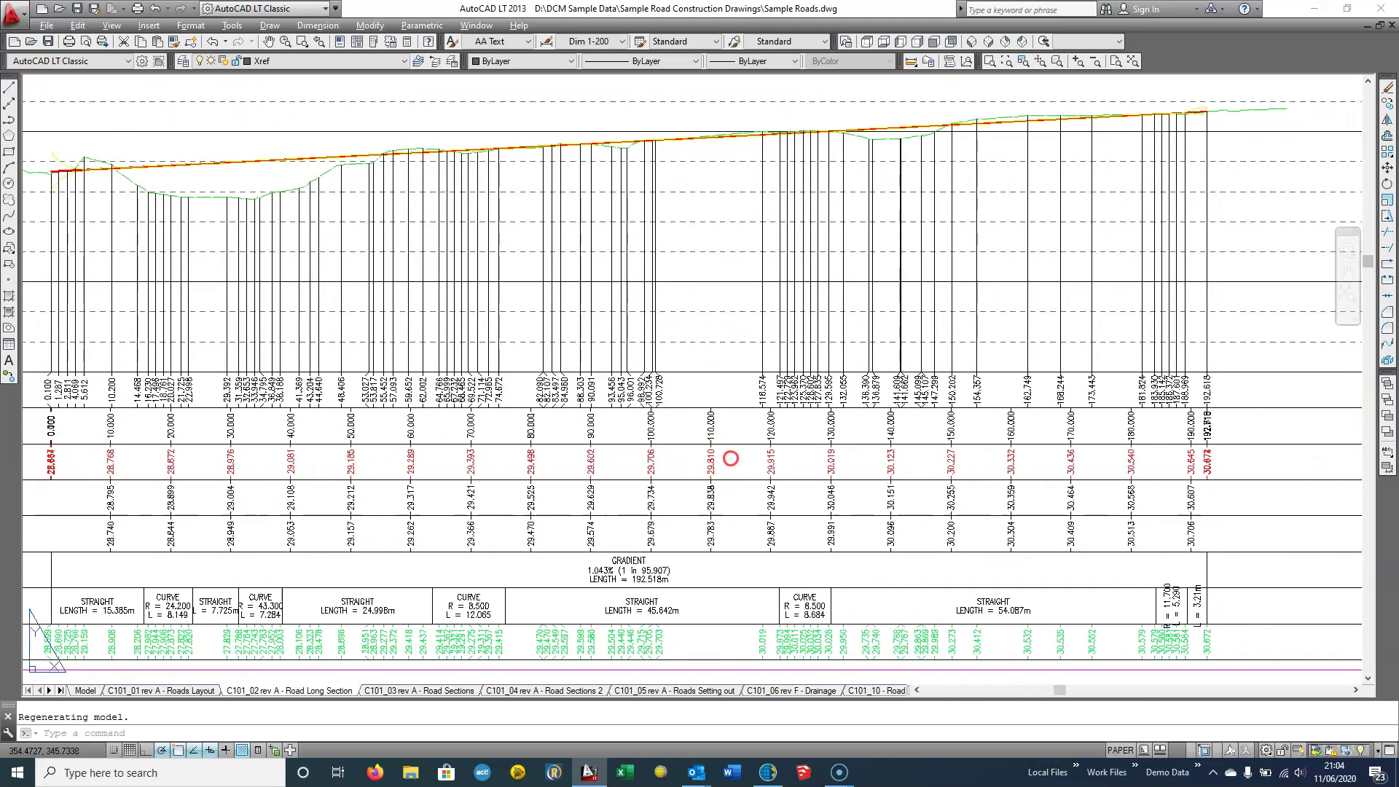
{"action": "scroll", "coordinate": [730, 459], "scroll_direction": "down", "scroll_amount": 2}
{"action": "scroll", "coordinate": [771, 465], "scroll_direction": "up", "scroll_amount": 6}
{"action": "scroll", "coordinate": [447, 426], "scroll_direction": "up", "scroll_amount": 4}
{"action": "left_click_drag", "start_coordinate": [520, 249], "coordinate": [252, 252]}
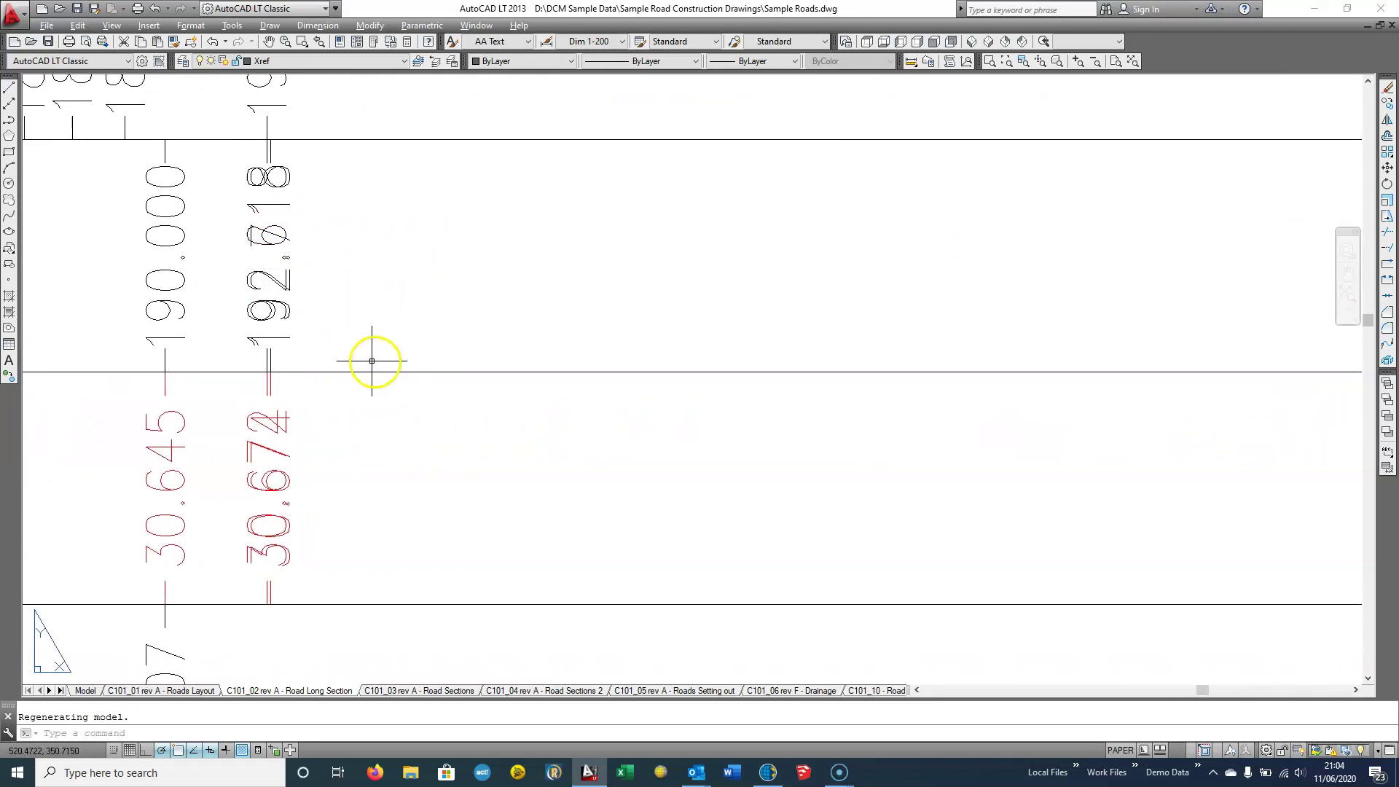
{"action": "left_click_drag", "start_coordinate": [369, 362], "coordinate": [325, 344]}
{"action": "scroll", "coordinate": [231, 216], "scroll_direction": "up", "scroll_amount": 4}
{"action": "left_click_drag", "start_coordinate": [219, 210], "coordinate": [318, 282]}
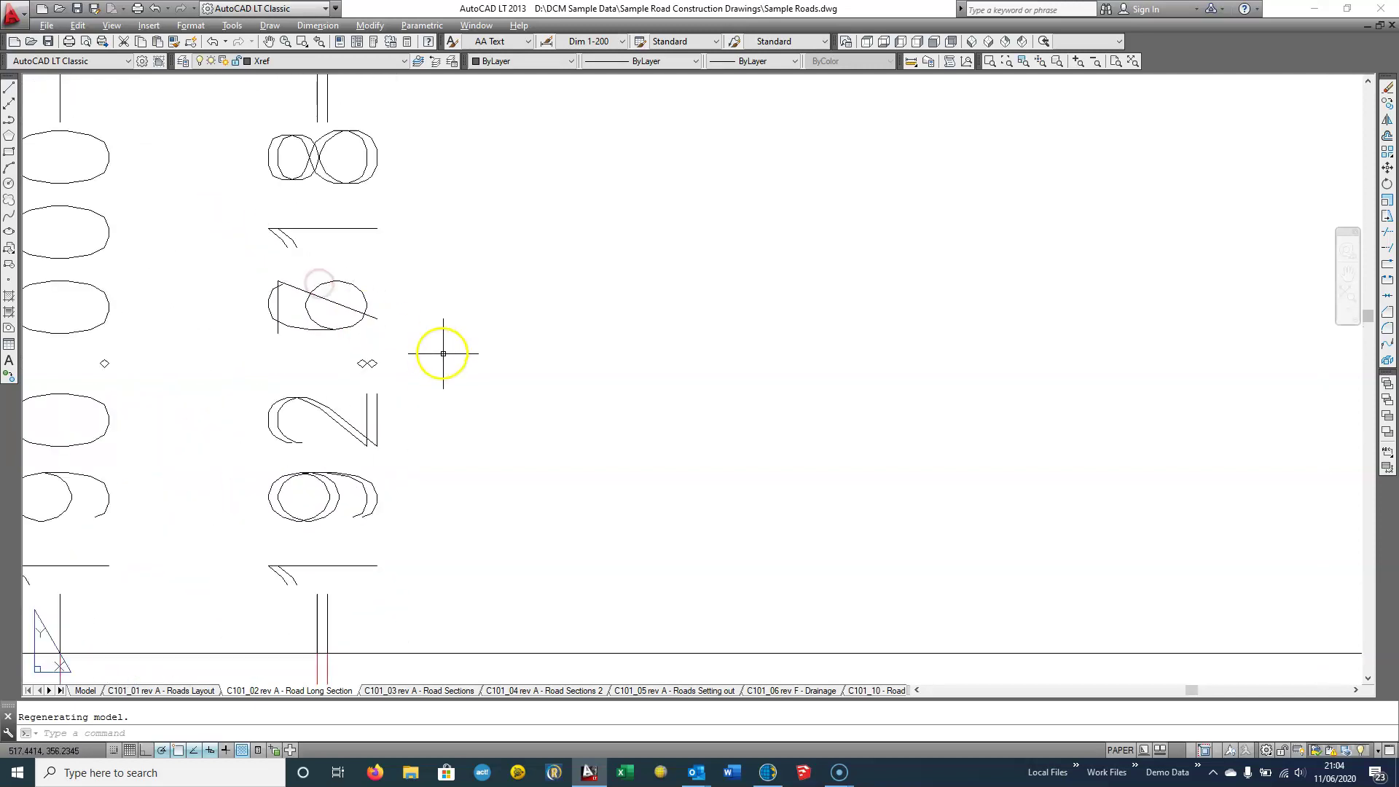
{"action": "scroll", "coordinate": [397, 219], "scroll_direction": "down", "scroll_amount": 4}
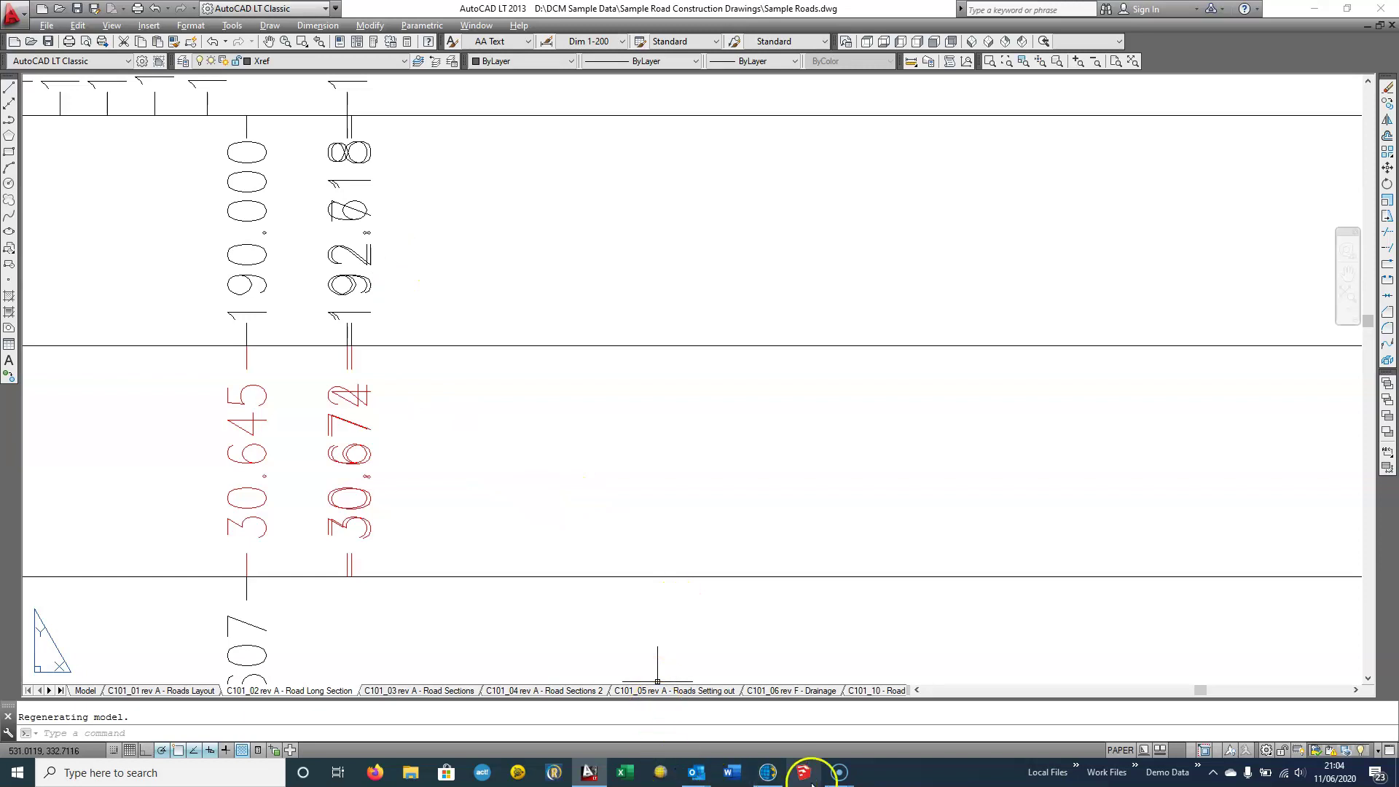
Switch back to Trimble Access and give the second vertical Point a chainage of 192.718 m and an elevation of 30.672 m
{"action": "left_click", "coordinate": [839, 772]}
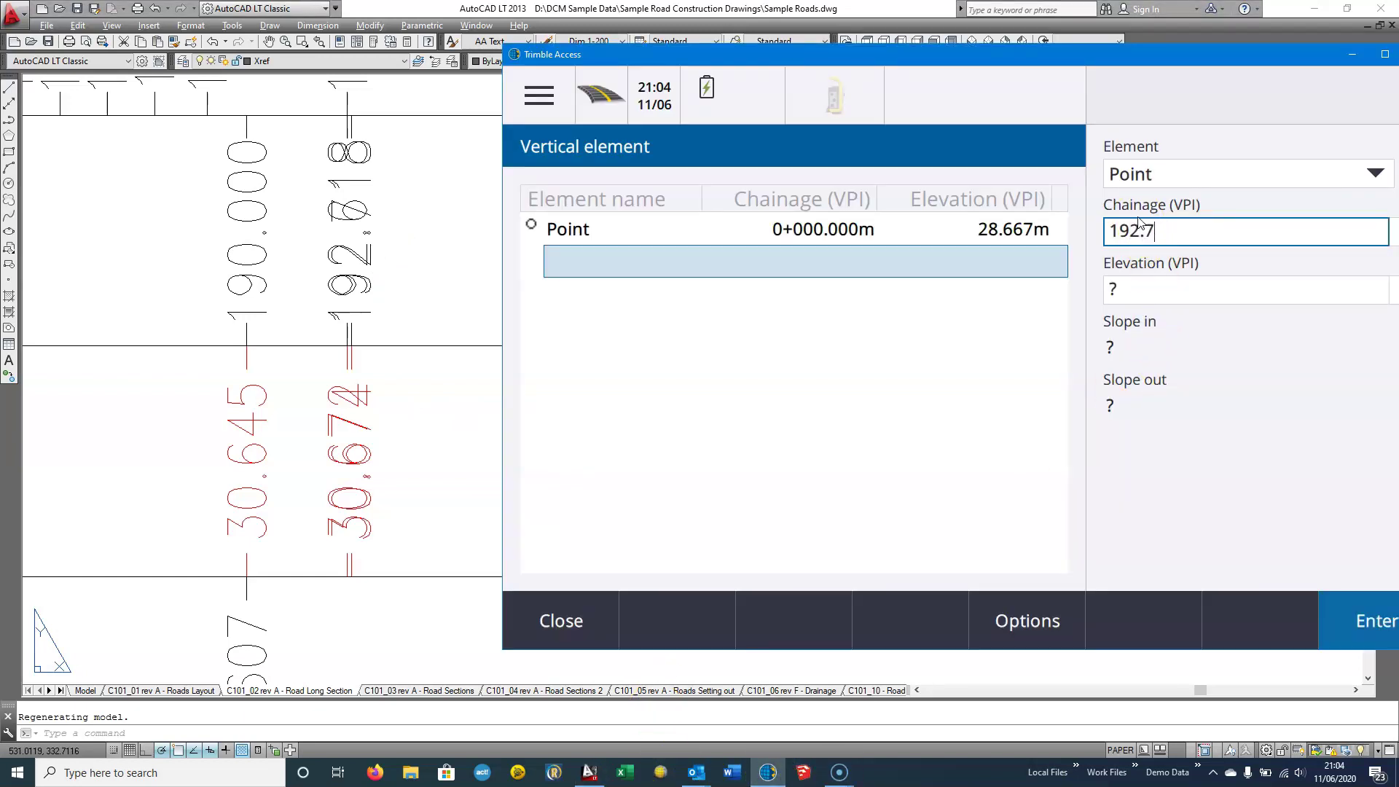
{"action": "key", "text": "Tab"}
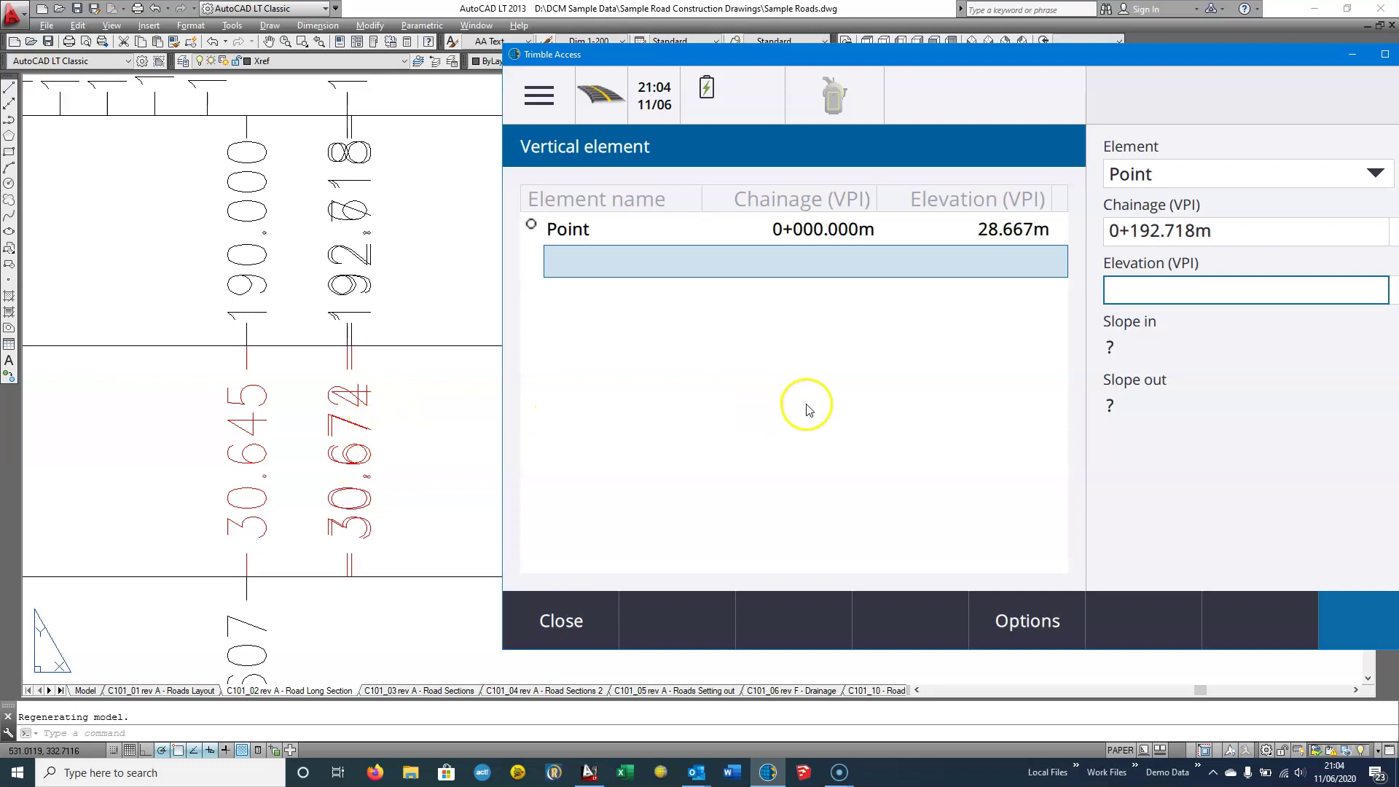
{"action": "left_click", "coordinate": [1181, 290]}
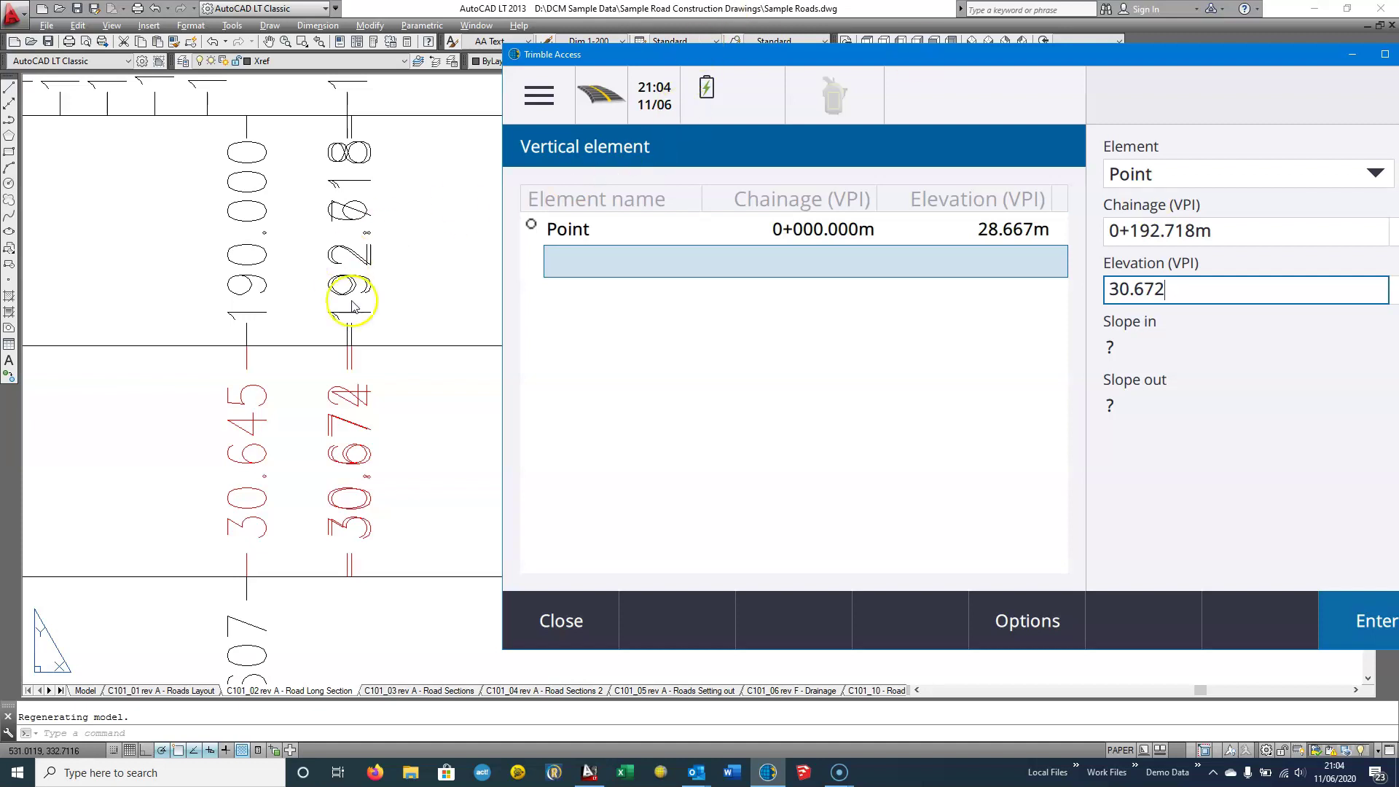
Recheck the overlapping end levels on the AutoCAD long section and correct the Point's elevation to 30.674 m in Trimble Access
{"action": "left_click", "coordinate": [354, 344]}
{"action": "scroll", "coordinate": [362, 401], "scroll_direction": "up", "scroll_amount": 4}
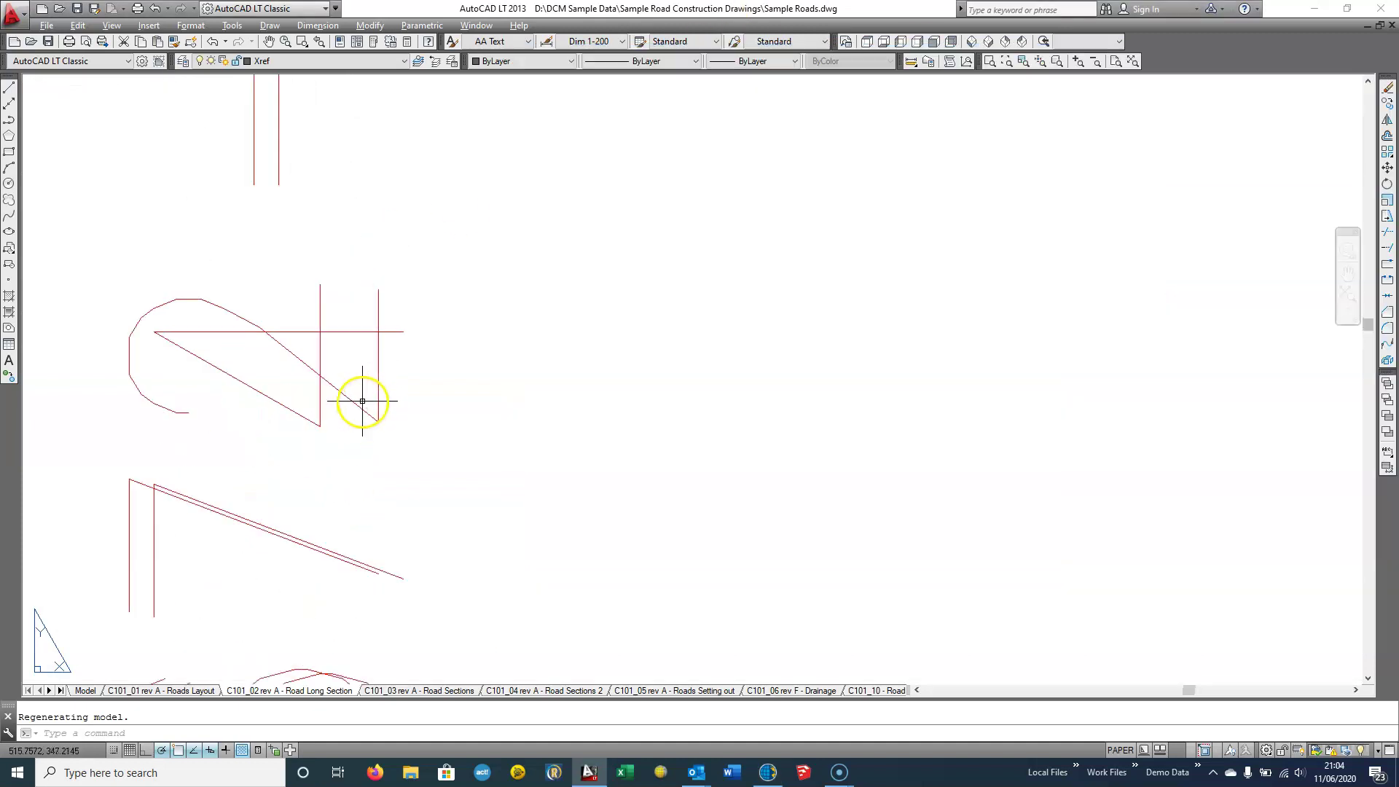
{"action": "scroll", "coordinate": [350, 340], "scroll_direction": "down", "scroll_amount": 2}
{"action": "scroll", "coordinate": [350, 340], "scroll_direction": "down", "scroll_amount": 2}
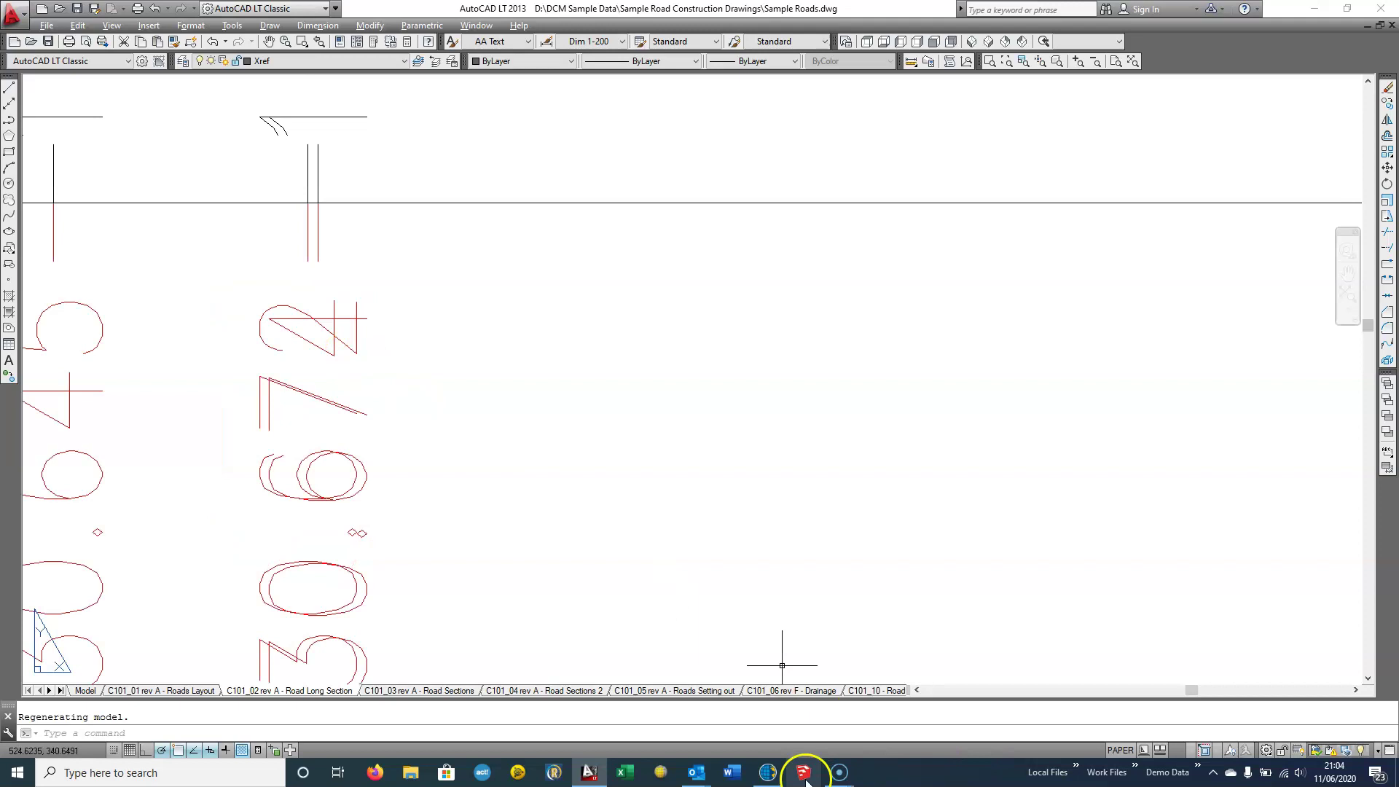
{"action": "left_click", "coordinate": [767, 774]}
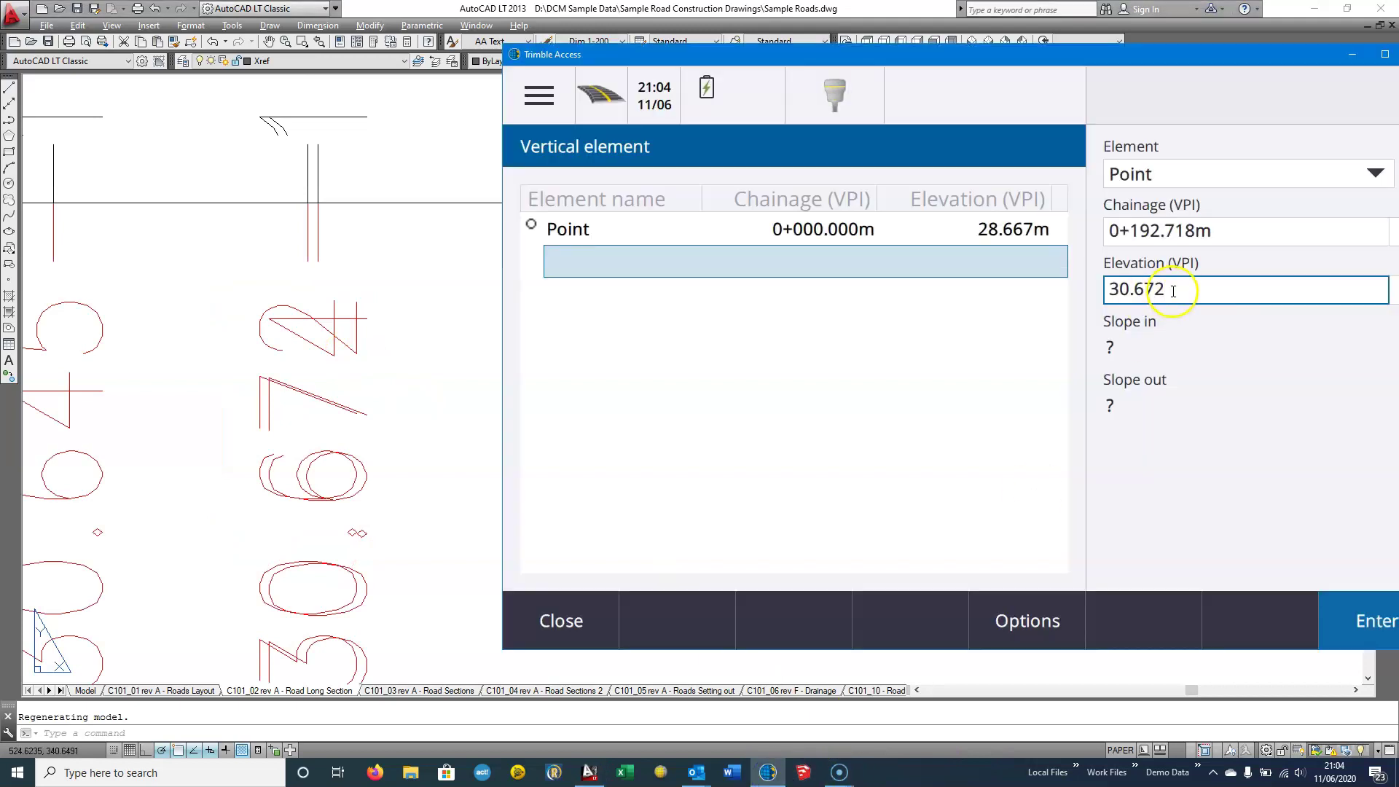
{"action": "key", "text": "Tab"}
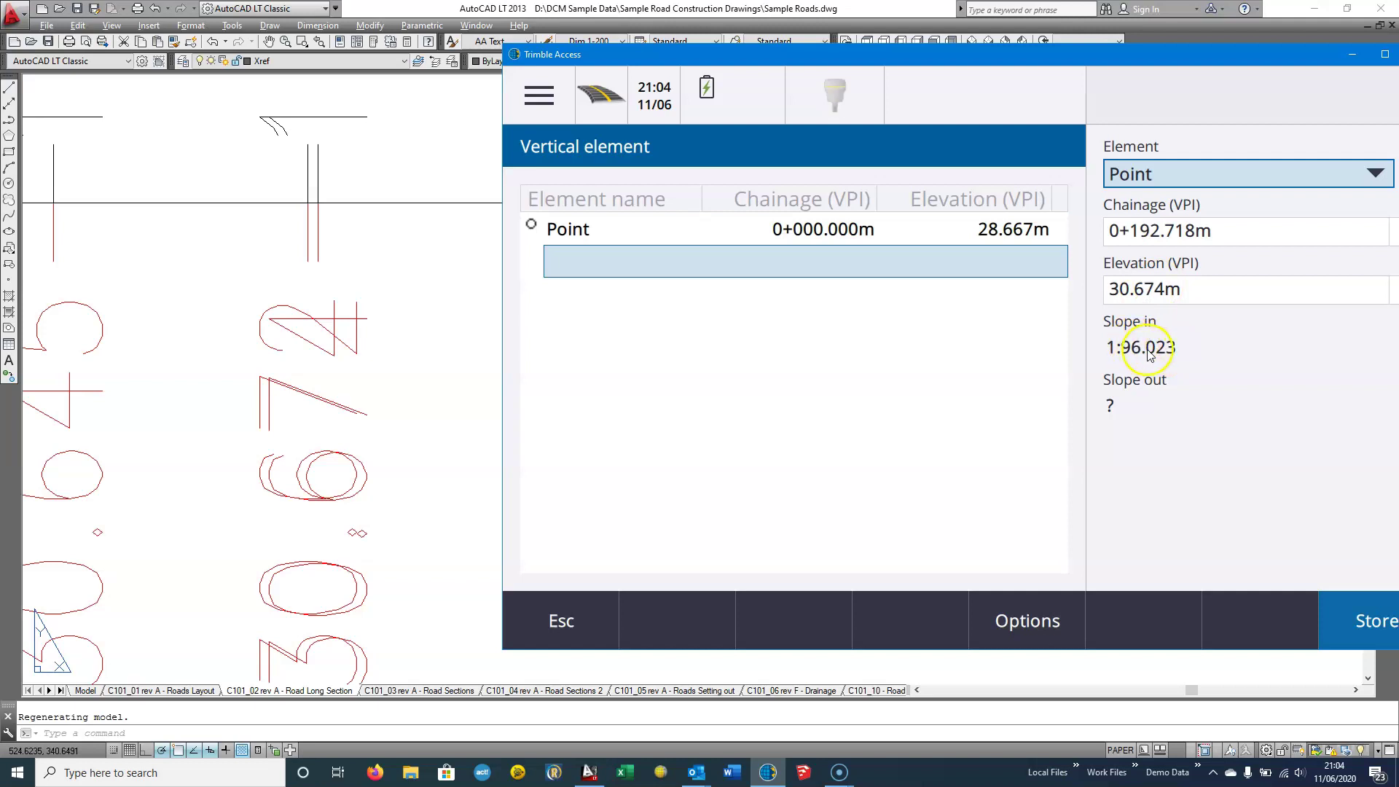
Switch to AutoCAD and examine the gradient in the long section's vertical design row to compare with the Point's slope in
{"action": "left_click", "coordinate": [212, 538]}
{"action": "scroll", "coordinate": [281, 484], "scroll_direction": "down", "scroll_amount": 3}
{"action": "scroll", "coordinate": [525, 218], "scroll_direction": "down", "scroll_amount": 3}
{"action": "mouse_move", "coordinate": [525, 218]}
{"action": "left_mouse_down"}
{"action": "mouse_move", "coordinate": [366, 386]}
{"action": "mouse_move", "coordinate": [525, 400]}
{"action": "mouse_move", "coordinate": [459, 371]}
{"action": "mouse_move", "coordinate": [732, 481]}
{"action": "left_mouse_up"}
{"action": "scroll", "coordinate": [510, 452], "scroll_direction": "down", "scroll_amount": 2}
{"action": "scroll", "coordinate": [500, 391], "scroll_direction": "up", "scroll_amount": 4}
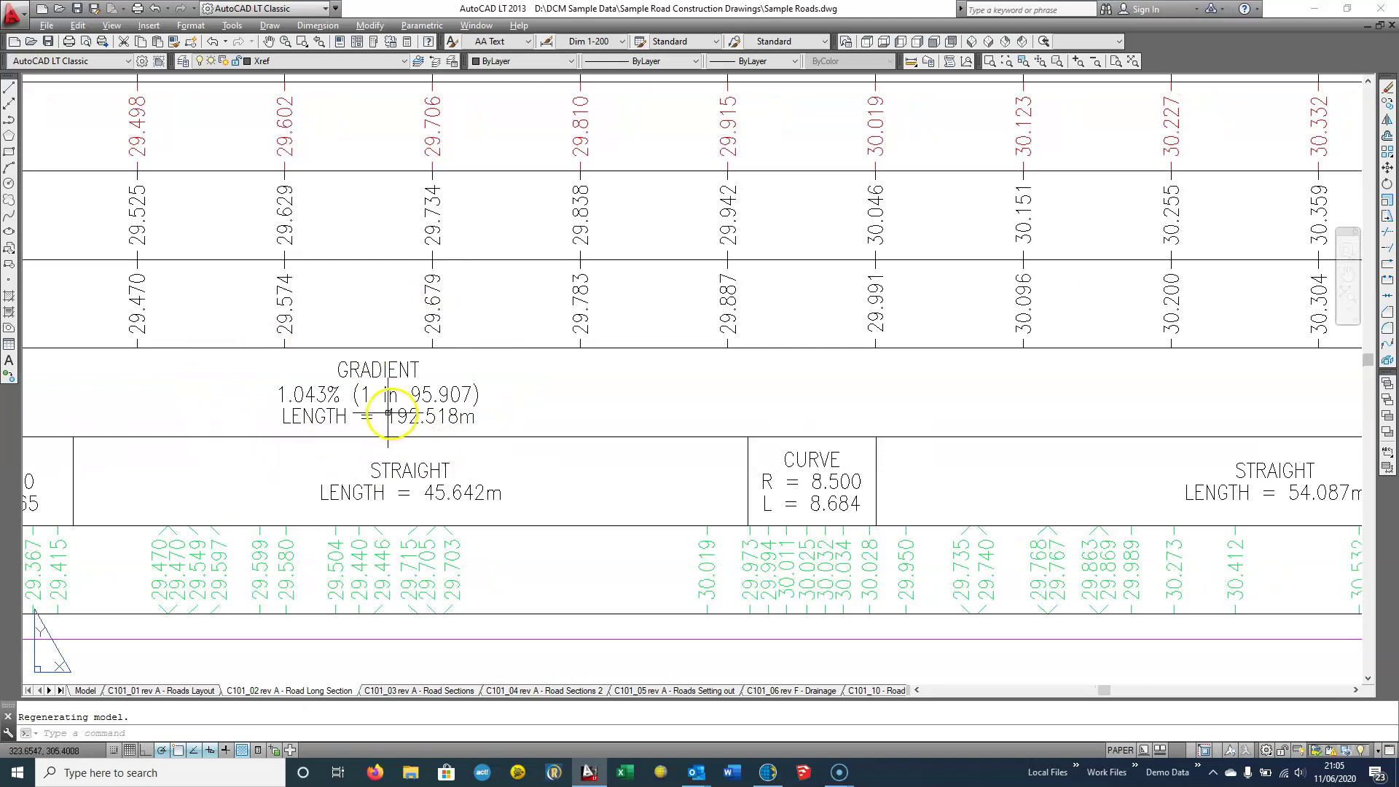
Examine the gradient and length note on the AutoCAD long section and compare it with the vertical Points in Trimble Access
{"action": "scroll", "coordinate": [313, 406], "scroll_direction": "down", "scroll_amount": 2}
{"action": "mouse_move", "coordinate": [328, 402]}
{"action": "left_mouse_down"}
{"action": "mouse_move", "coordinate": [660, 410]}
{"action": "mouse_move", "coordinate": [422, 397]}
{"action": "left_mouse_up"}
{"action": "scroll", "coordinate": [659, 411], "scroll_direction": "up", "scroll_amount": 2}
{"action": "scroll", "coordinate": [421, 397], "scroll_direction": "up", "scroll_amount": 2}
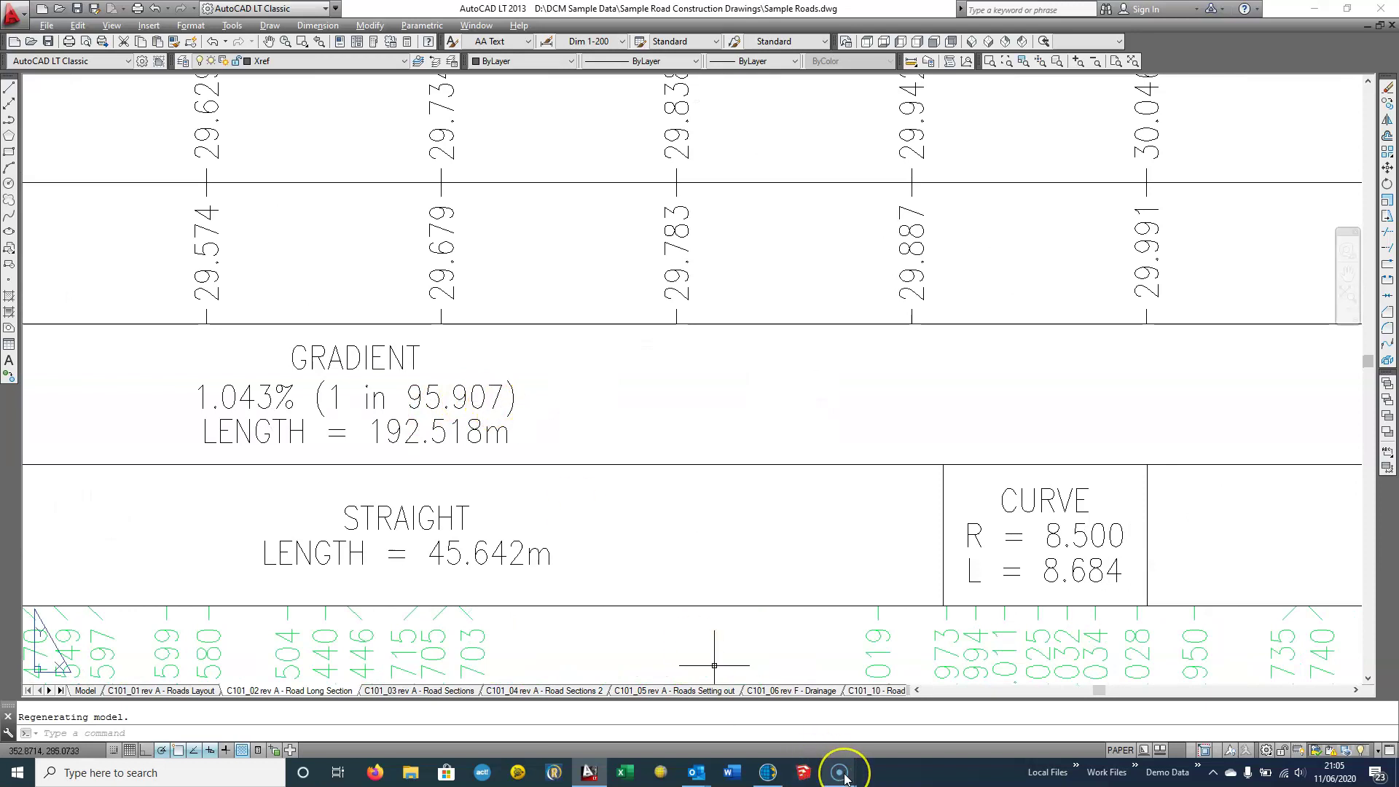
{"action": "mouse_move", "coordinate": [846, 779]}
{"action": "left_click", "coordinate": [699, 774]}
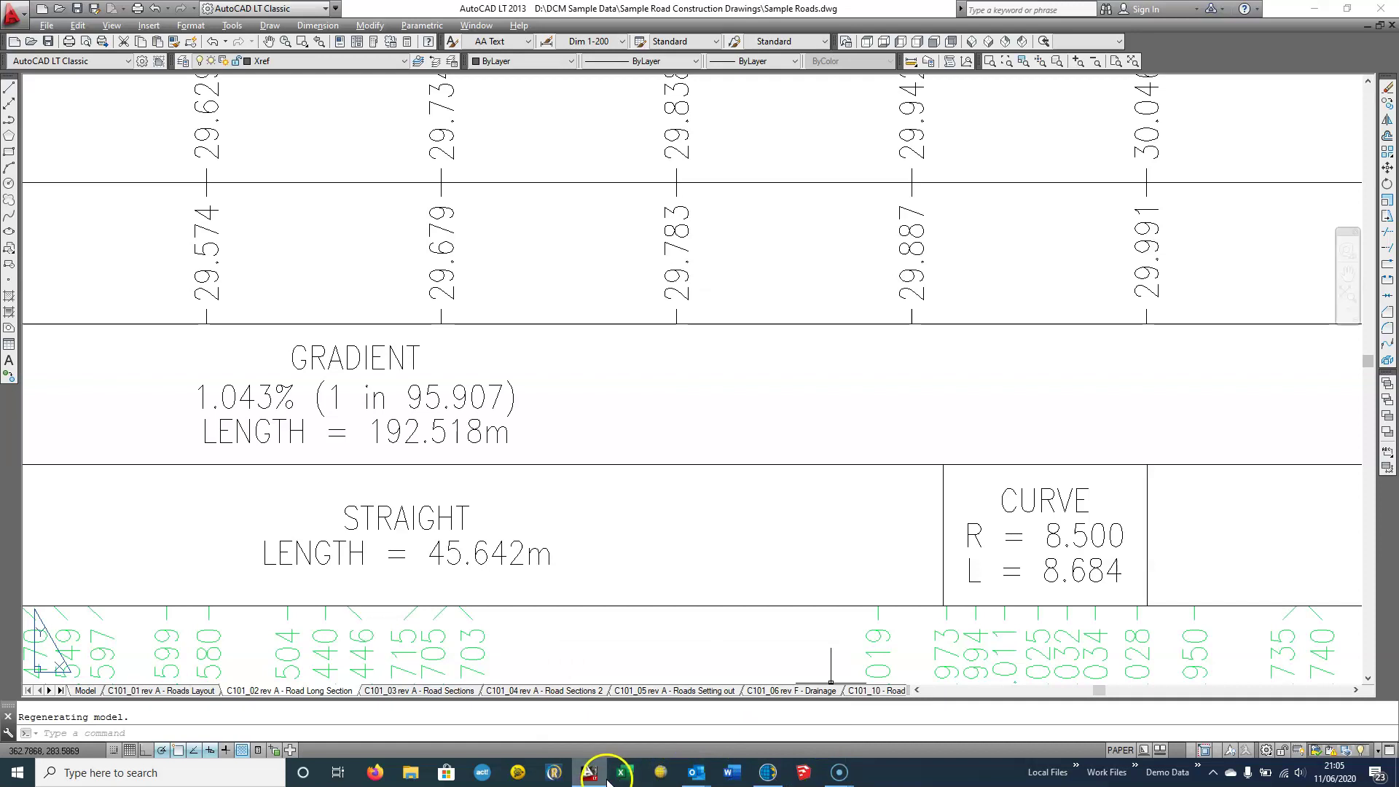
{"action": "left_click", "coordinate": [768, 772]}
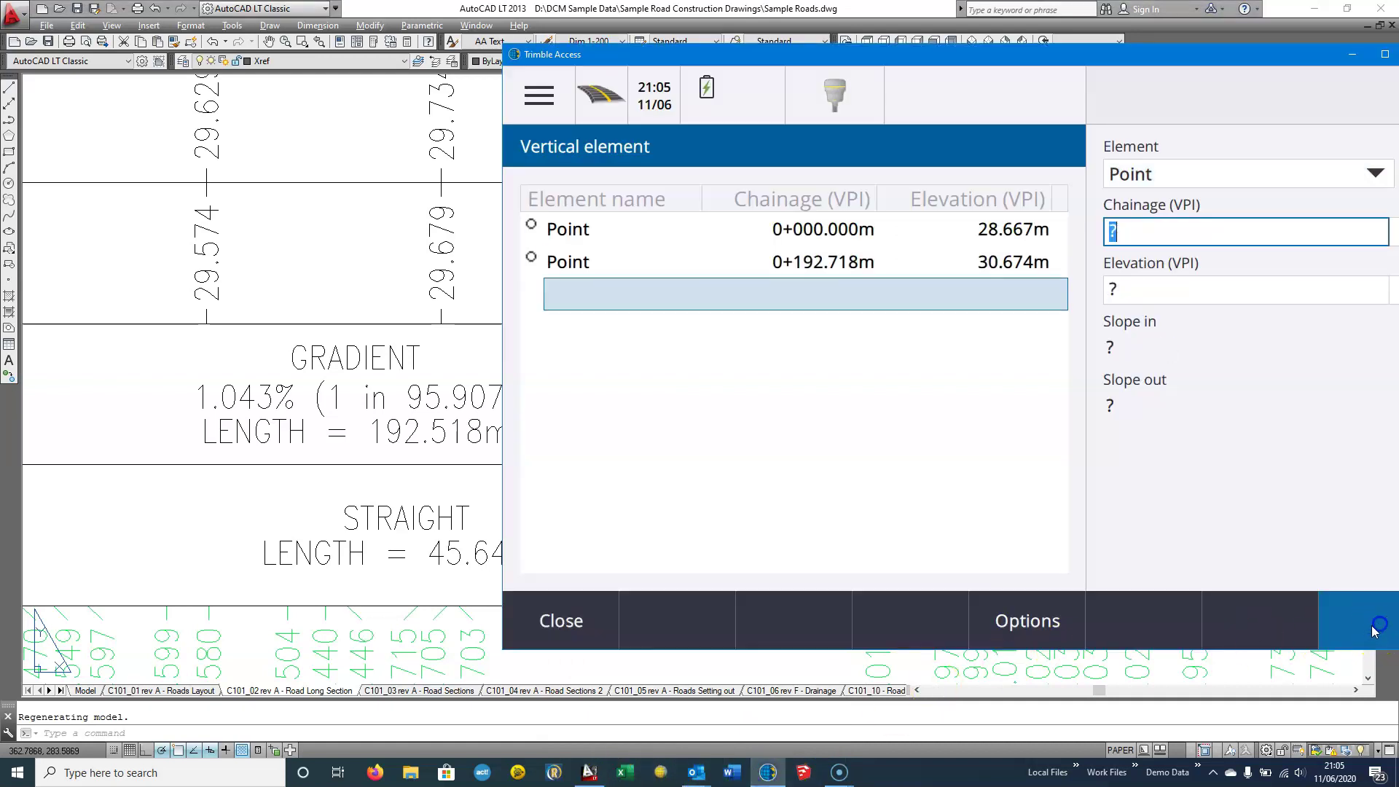
{"action": "left_click", "coordinate": [365, 400]}
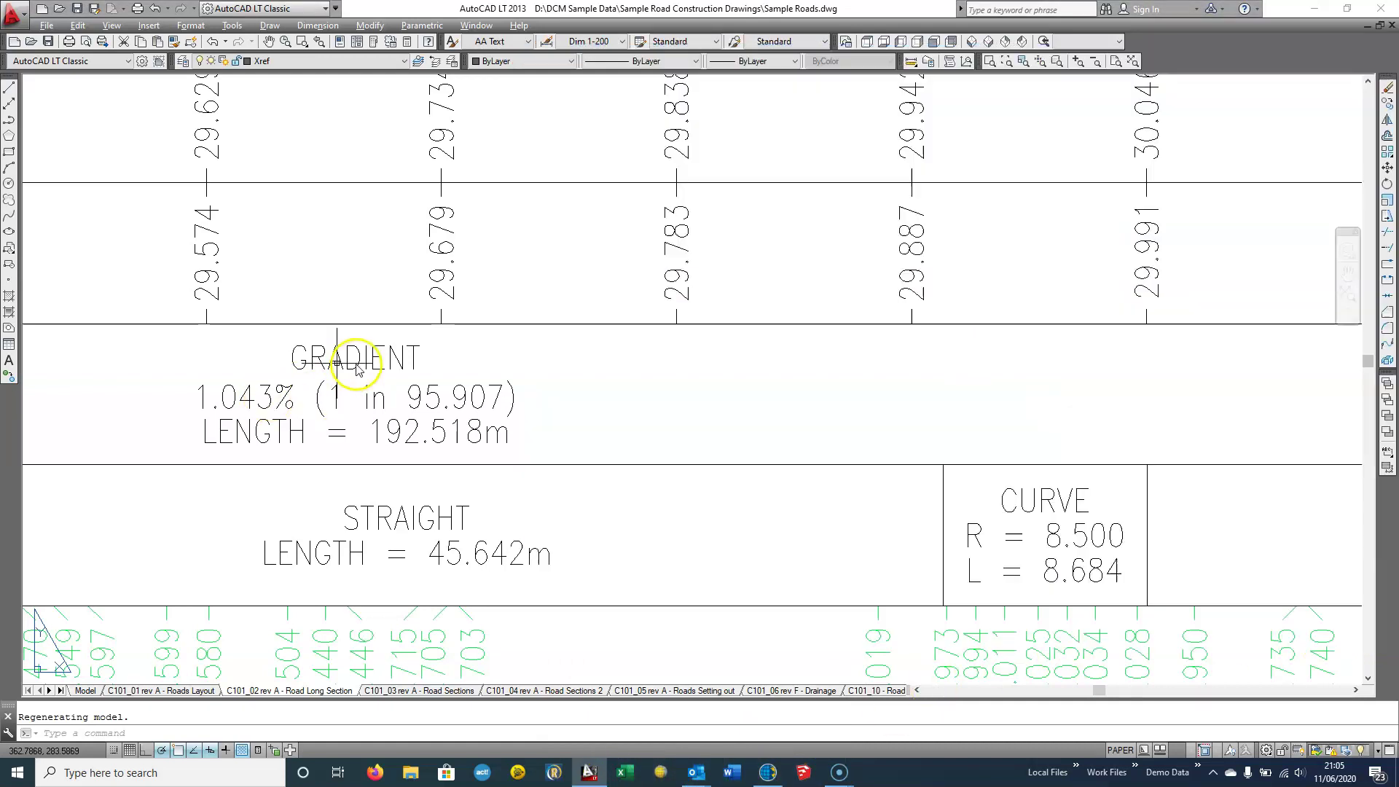
{"action": "scroll", "coordinate": [706, 419], "scroll_direction": "down", "scroll_amount": 5}
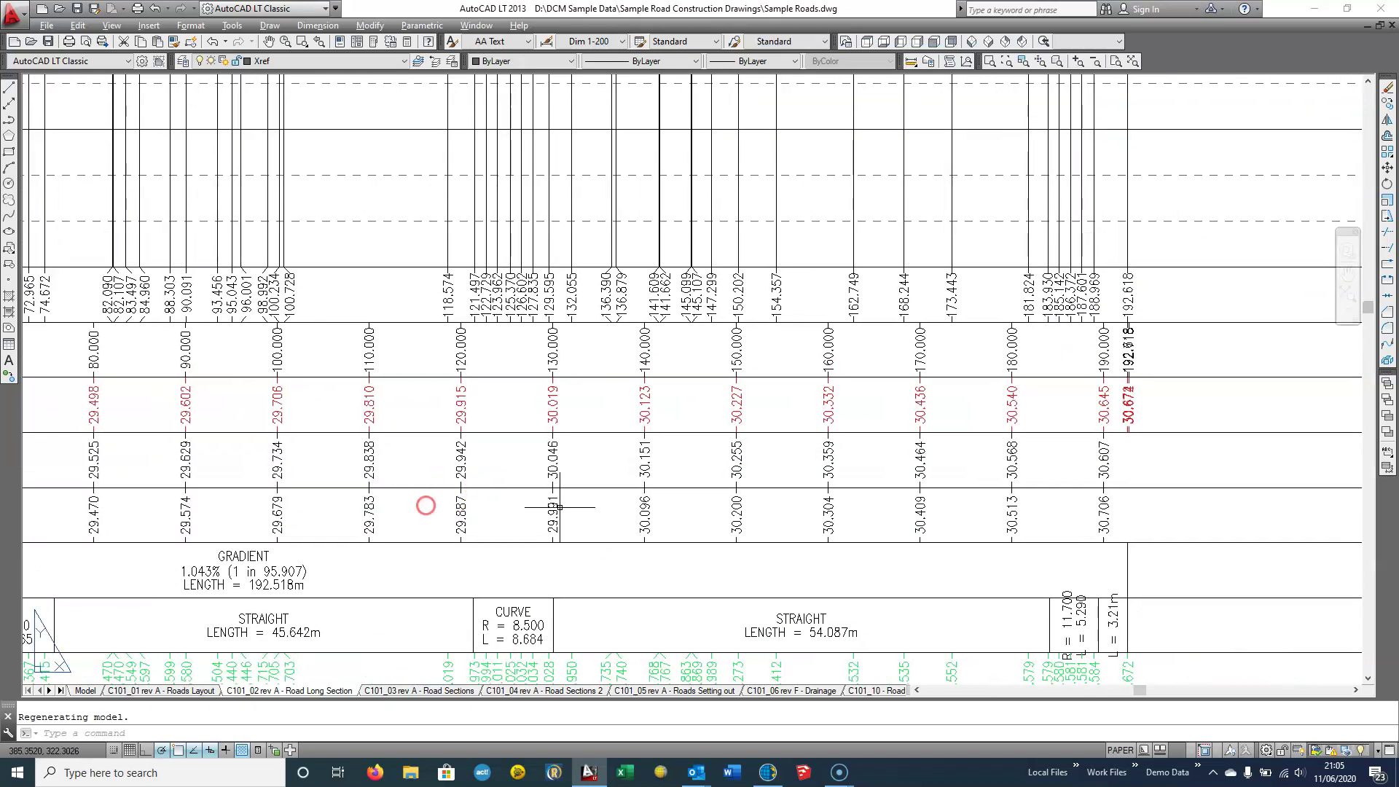
{"action": "mouse_move", "coordinate": [809, 771]}
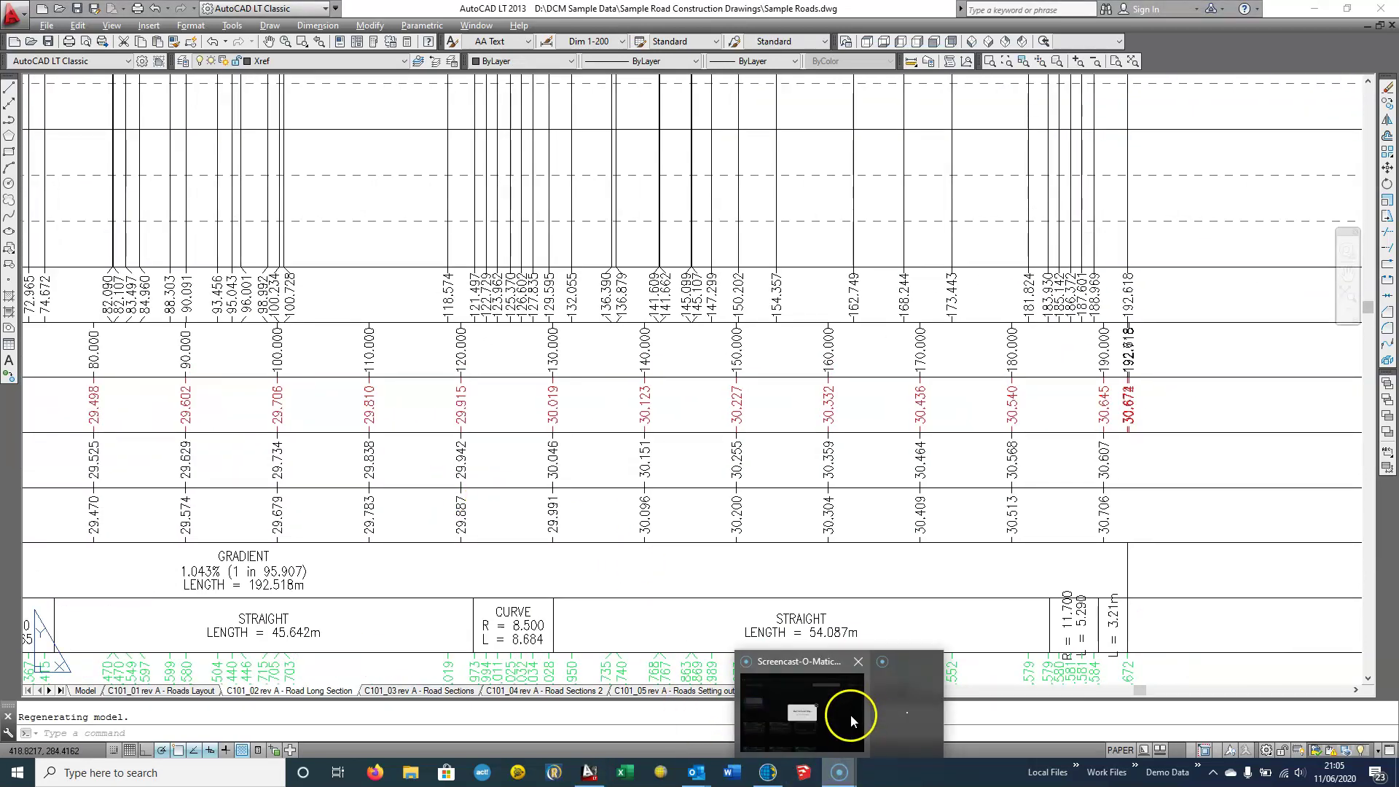
Return to Trimble Access, finish entering vertical elements and accept Road1's vertical alignment
{"action": "left_click", "coordinate": [769, 773]}
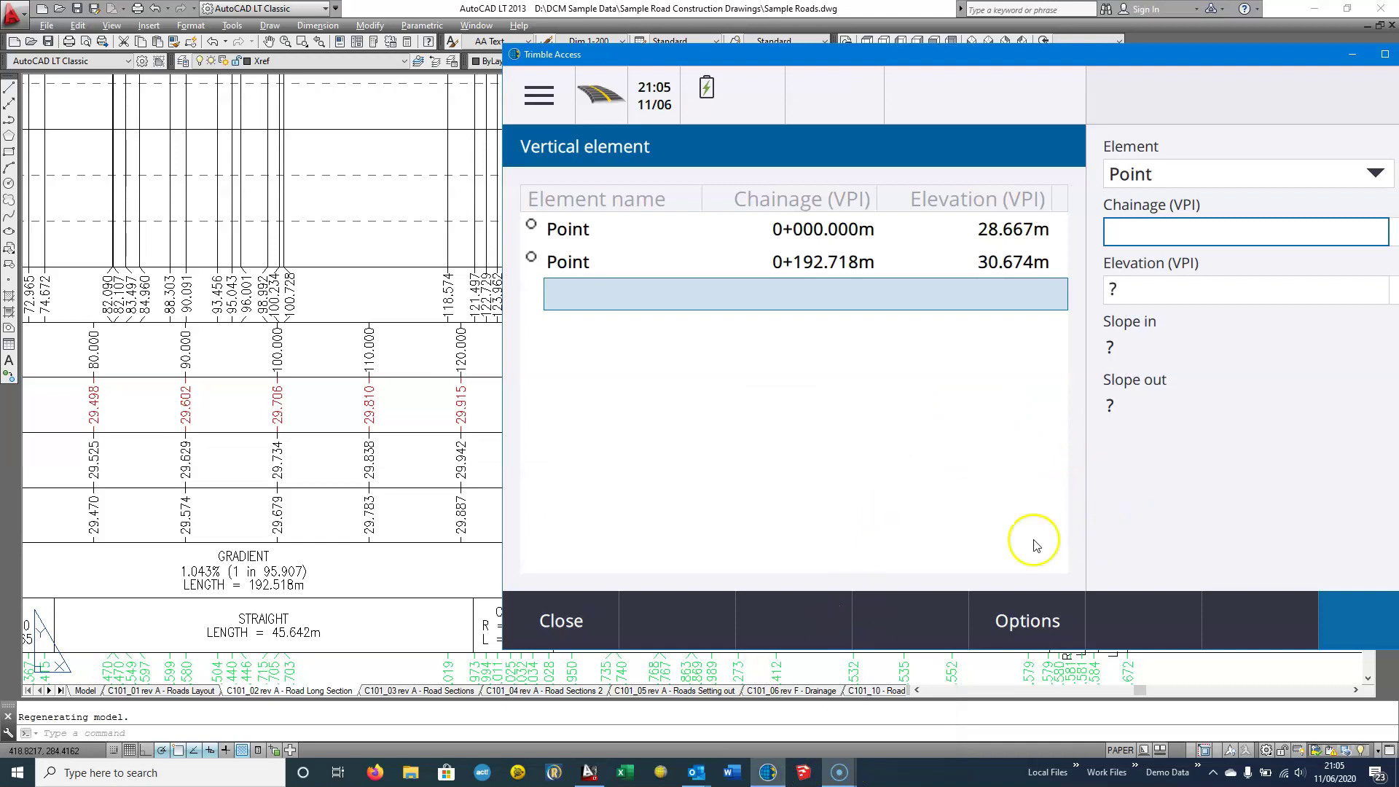
{"action": "left_click", "coordinate": [574, 628]}
{"action": "left_click", "coordinate": [1062, 645]}
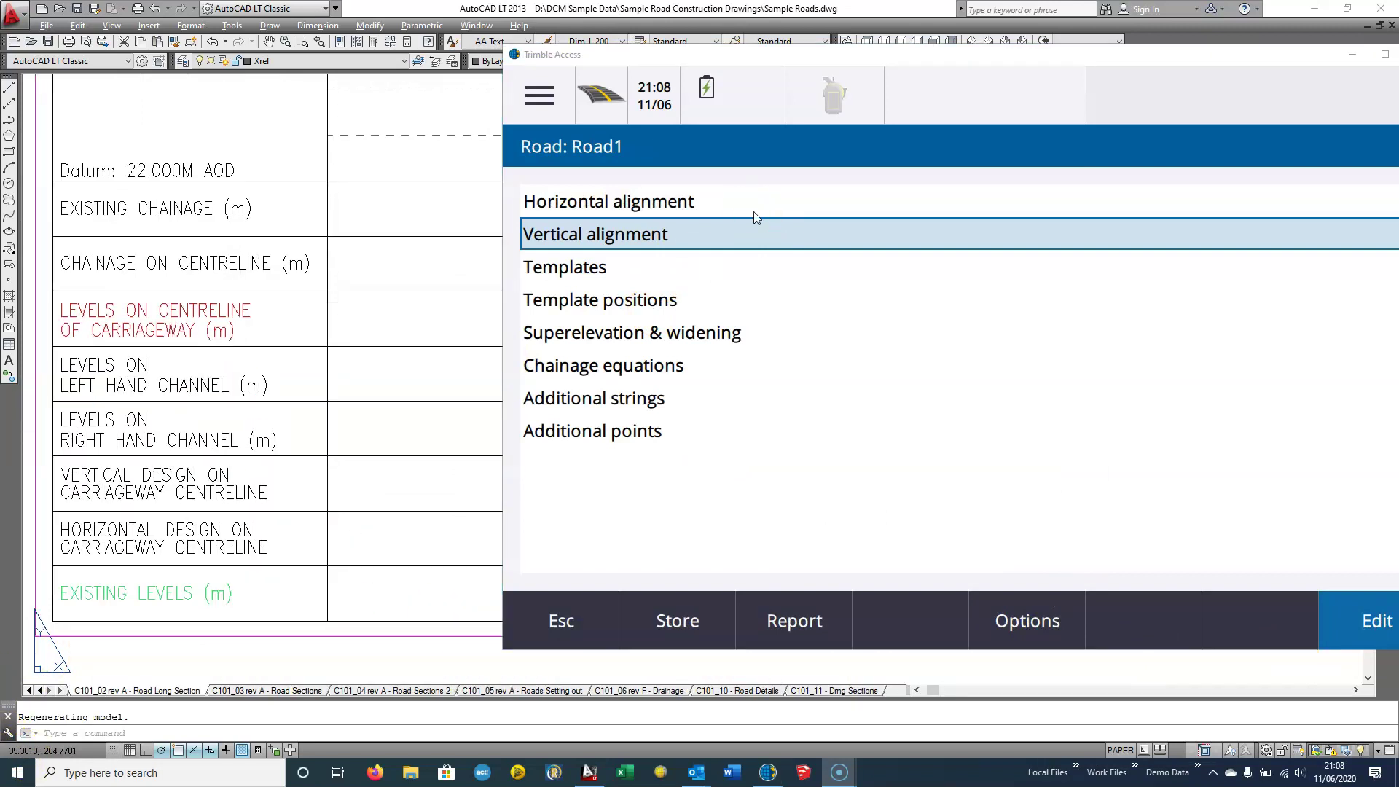
Add a new template named Down to Road1 without copying from an existing template
{"action": "left_click", "coordinate": [598, 268]}
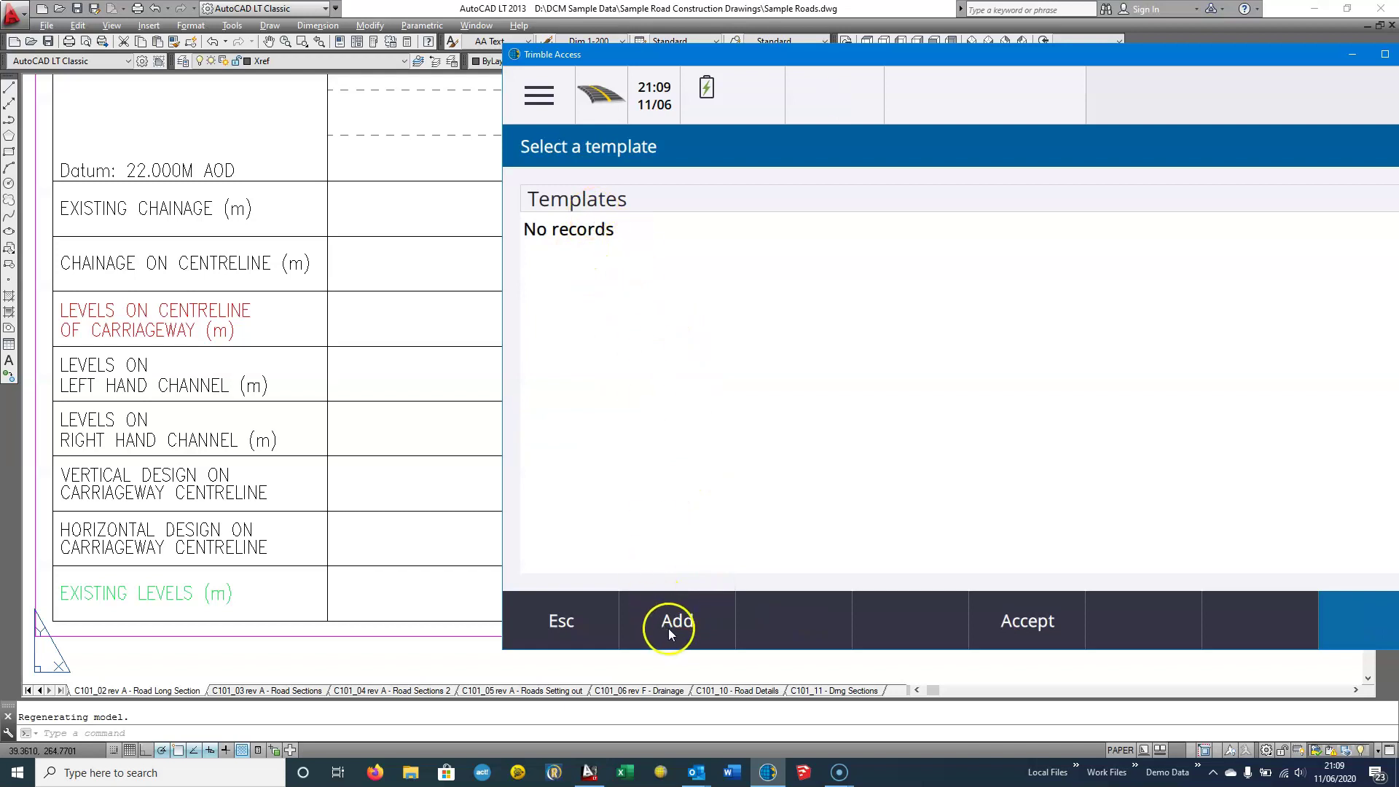
{"action": "left_click", "coordinate": [679, 628]}
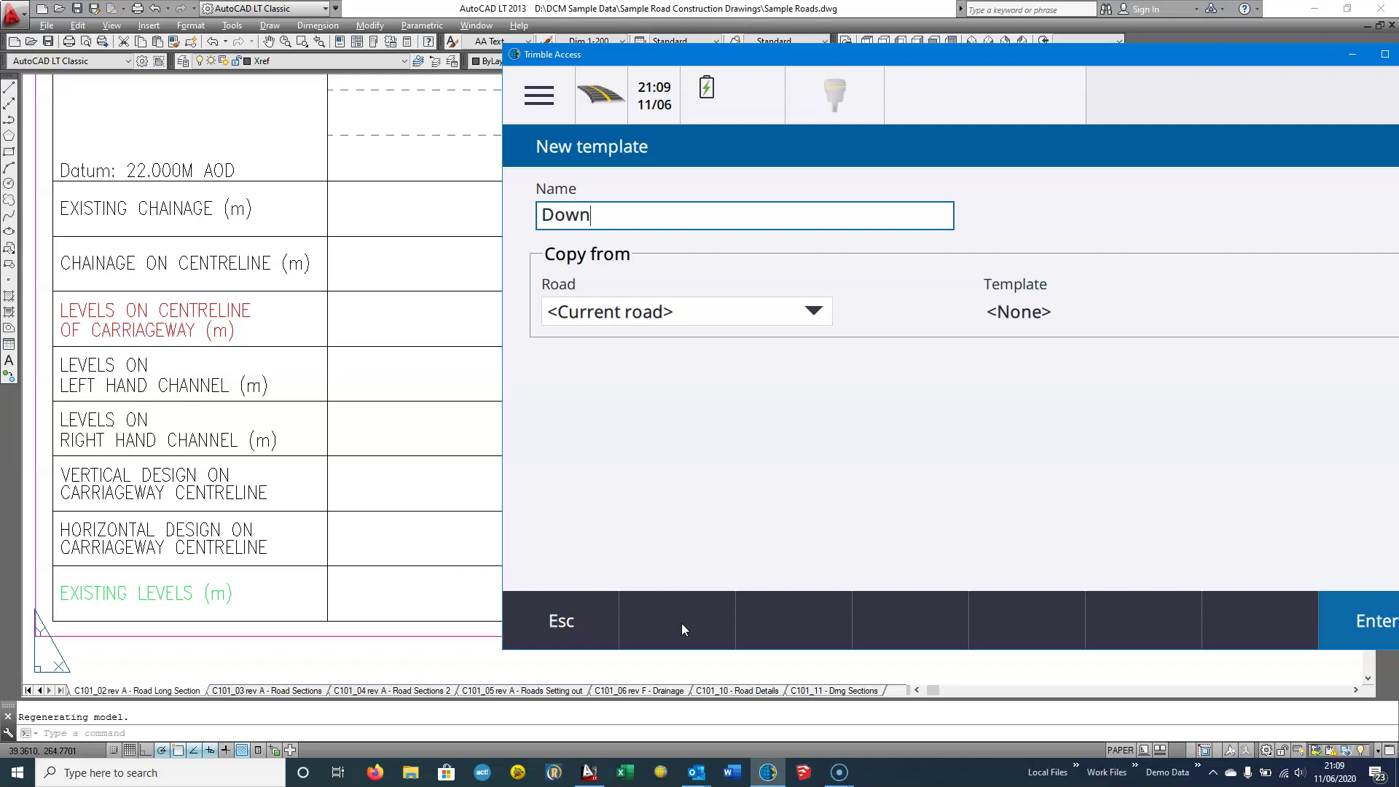
{"action": "key", "text": "Tab"}
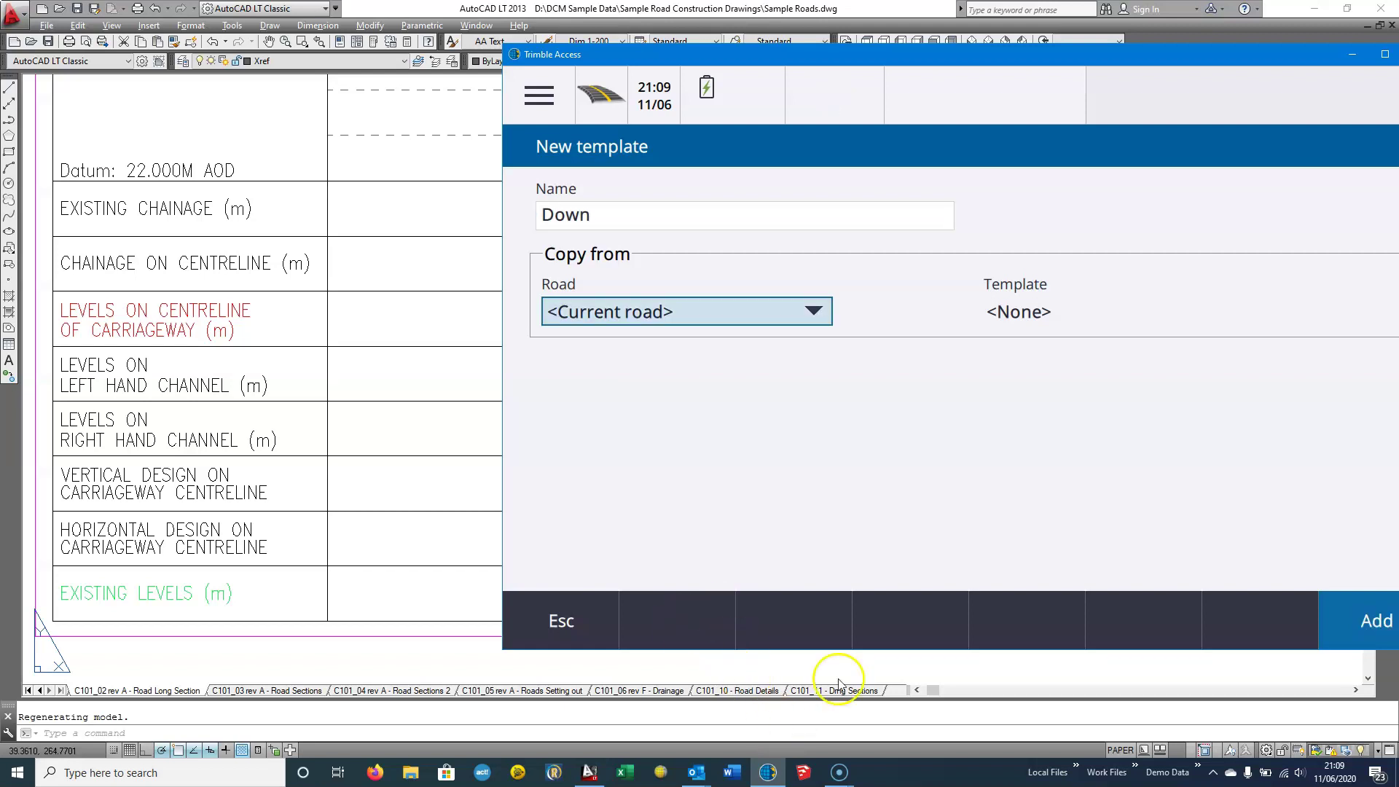
{"action": "left_click", "coordinate": [1377, 628]}
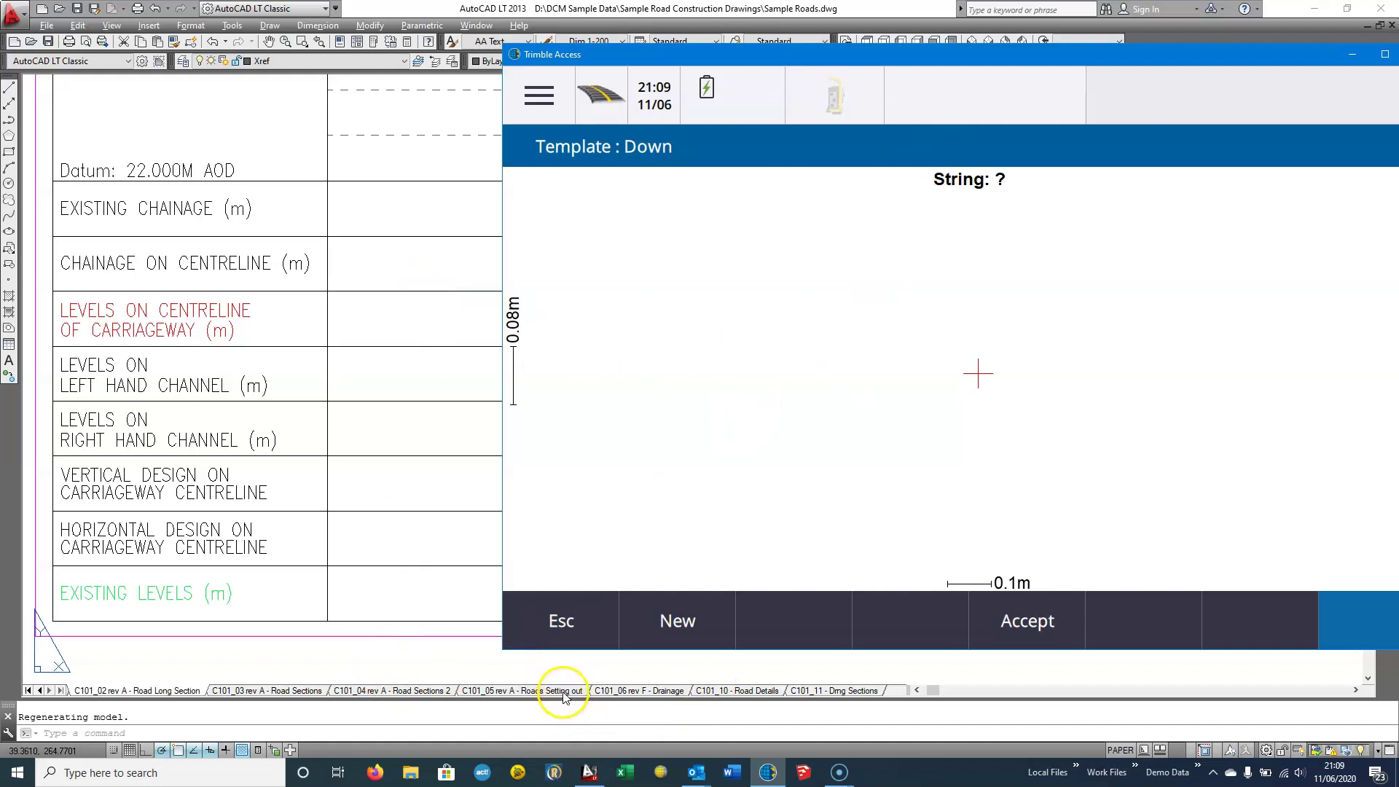
Switch to AutoCAD and open the C101_03 rev A - Road Sections layout
{"action": "mouse_move", "coordinate": [266, 696]}
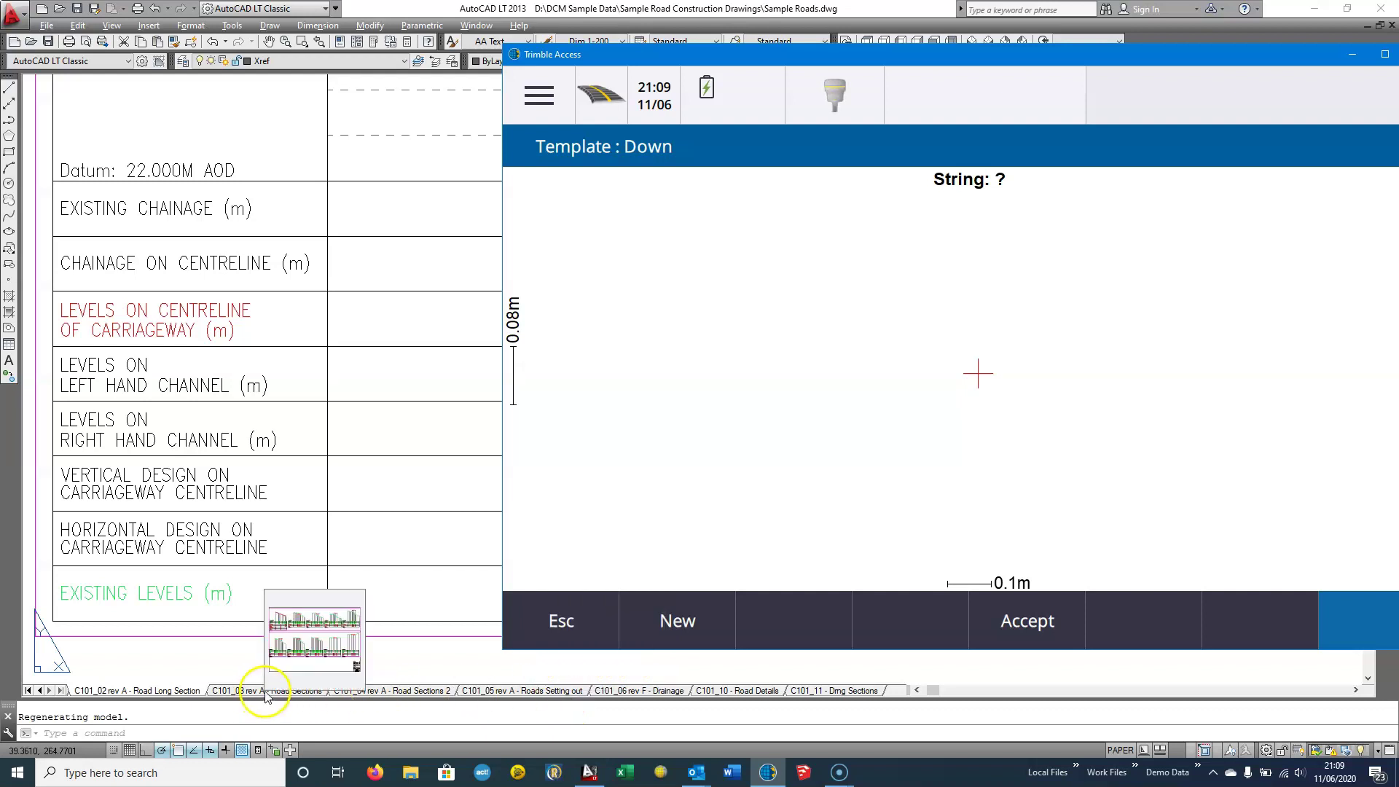
{"action": "left_click", "coordinate": [394, 568]}
{"action": "scroll", "coordinate": [532, 437], "scroll_direction": "down", "scroll_amount": 3}
{"action": "scroll", "coordinate": [494, 400], "scroll_direction": "up", "scroll_amount": 2}
{"action": "scroll", "coordinate": [431, 474], "scroll_direction": "down", "scroll_amount": 4}
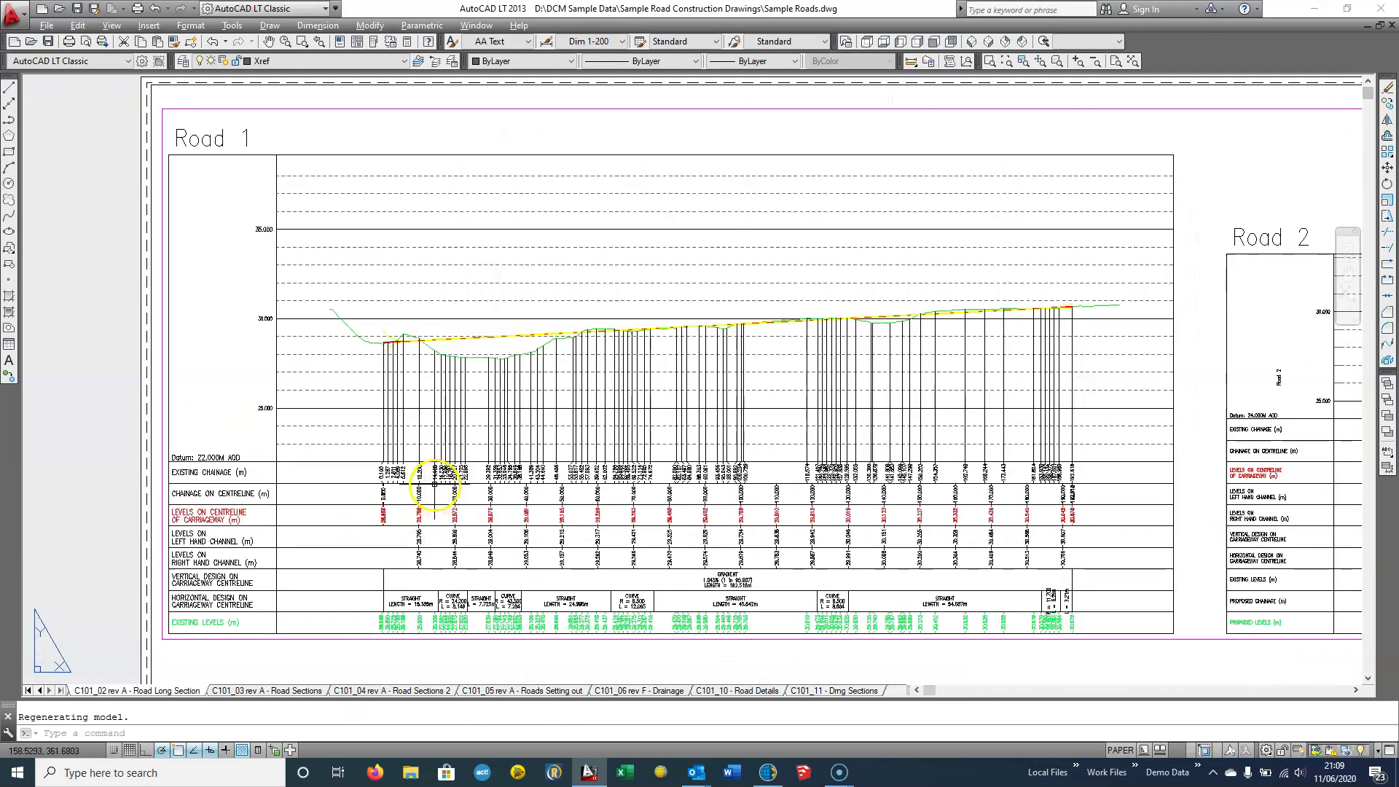
{"action": "left_click", "coordinate": [296, 691]}
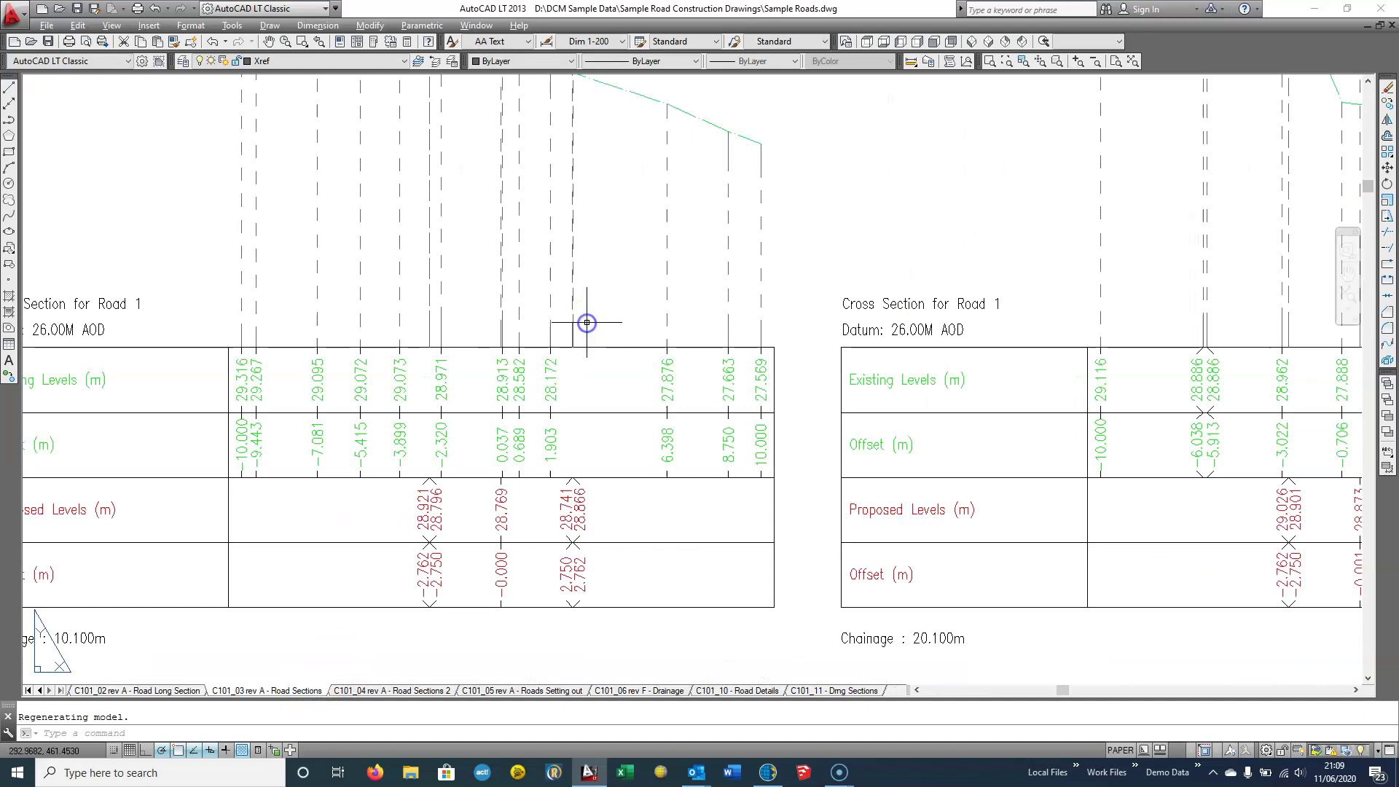
Examine the proposed levels and offsets in Road 1's first cross section at chainage 0.100 m
{"action": "scroll", "coordinate": [556, 282], "scroll_direction": "down", "scroll_amount": 6}
{"action": "scroll", "coordinate": [524, 284], "scroll_direction": "up", "scroll_amount": 3}
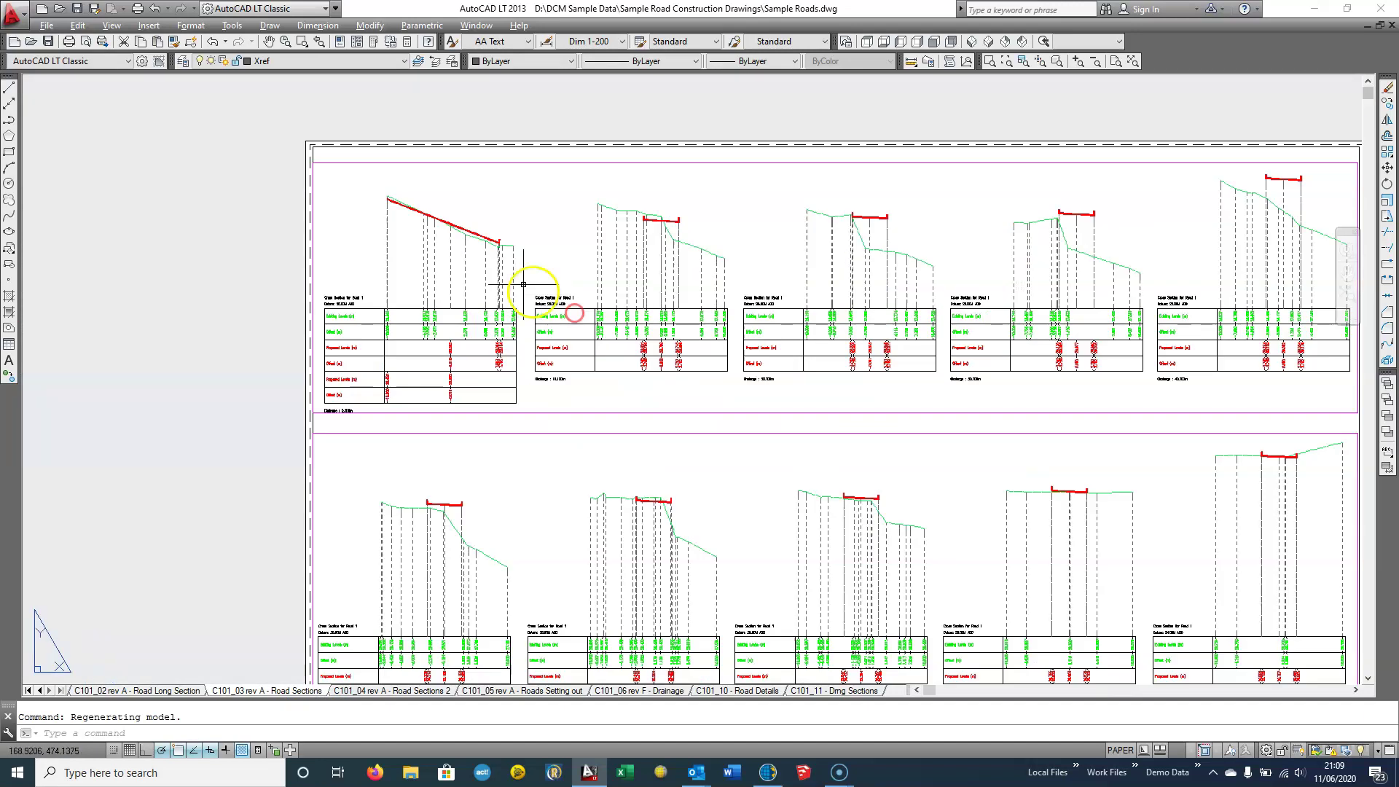
{"action": "scroll", "coordinate": [523, 284], "scroll_direction": "up", "scroll_amount": 6}
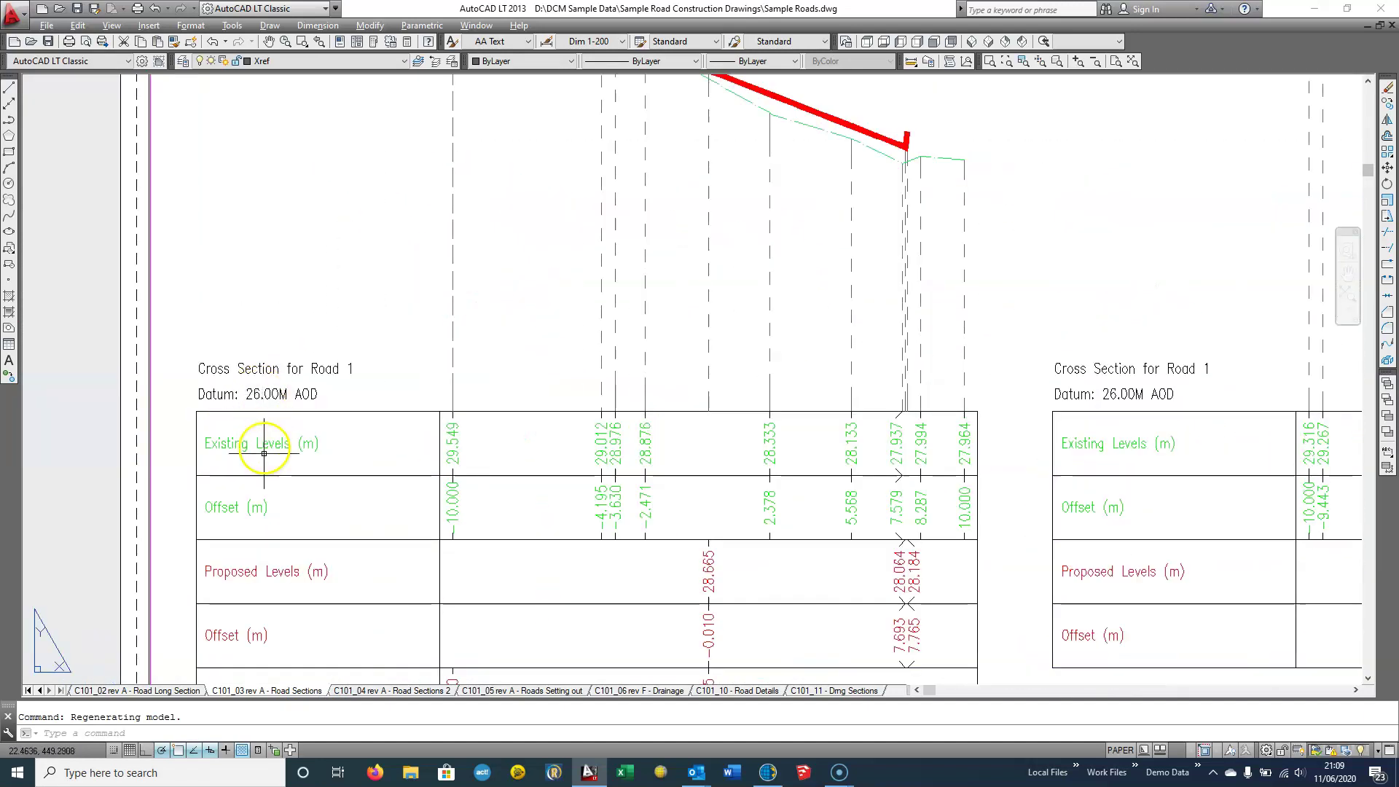
{"action": "scroll", "coordinate": [263, 453], "scroll_direction": "up", "scroll_amount": 2}
{"action": "scroll", "coordinate": [297, 312], "scroll_direction": "down", "scroll_amount": 4}
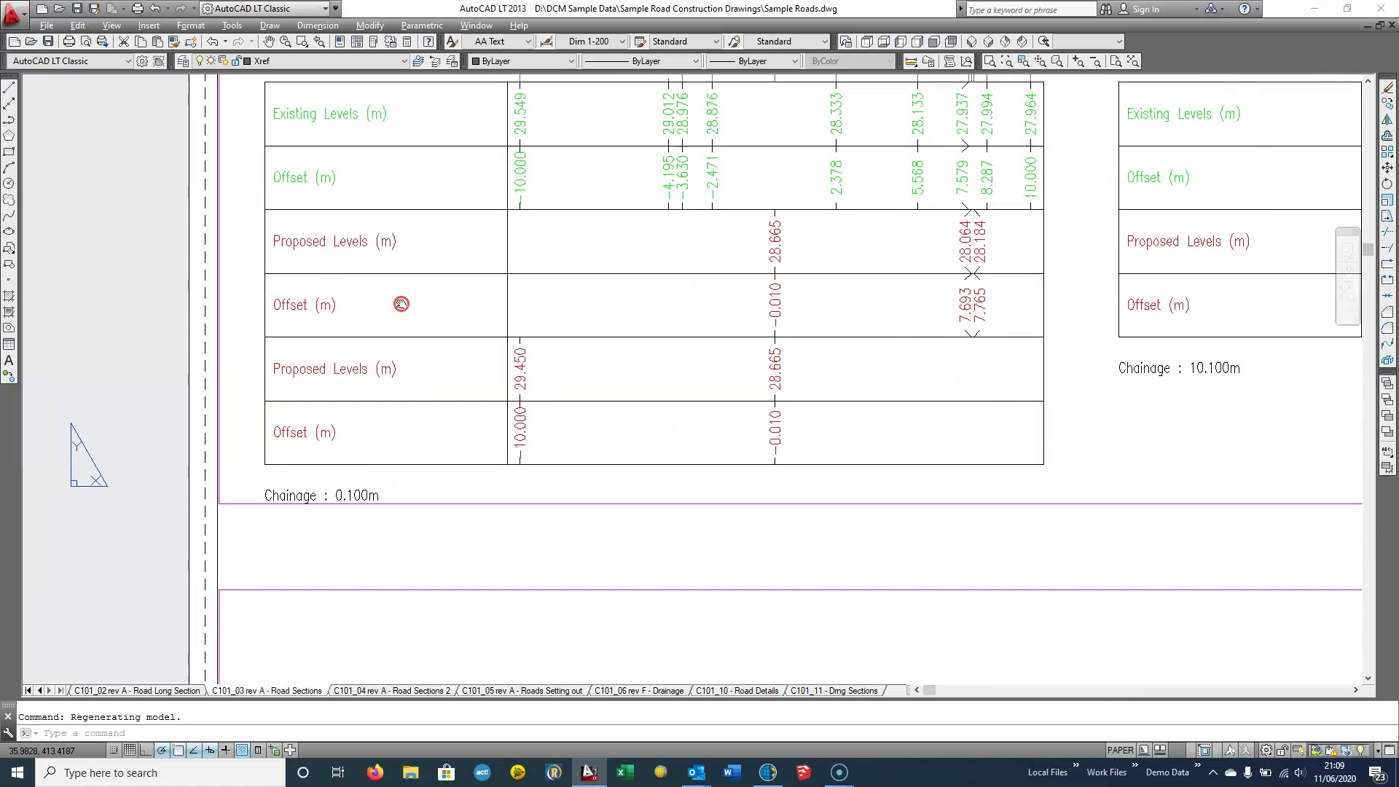
{"action": "scroll", "coordinate": [400, 452], "scroll_direction": "down", "scroll_amount": 3}
{"action": "scroll", "coordinate": [400, 452], "scroll_direction": "down", "scroll_amount": 2}
{"action": "scroll", "coordinate": [556, 333], "scroll_direction": "up", "scroll_amount": 2}
{"action": "scroll", "coordinate": [281, 381], "scroll_direction": "up", "scroll_amount": 3}
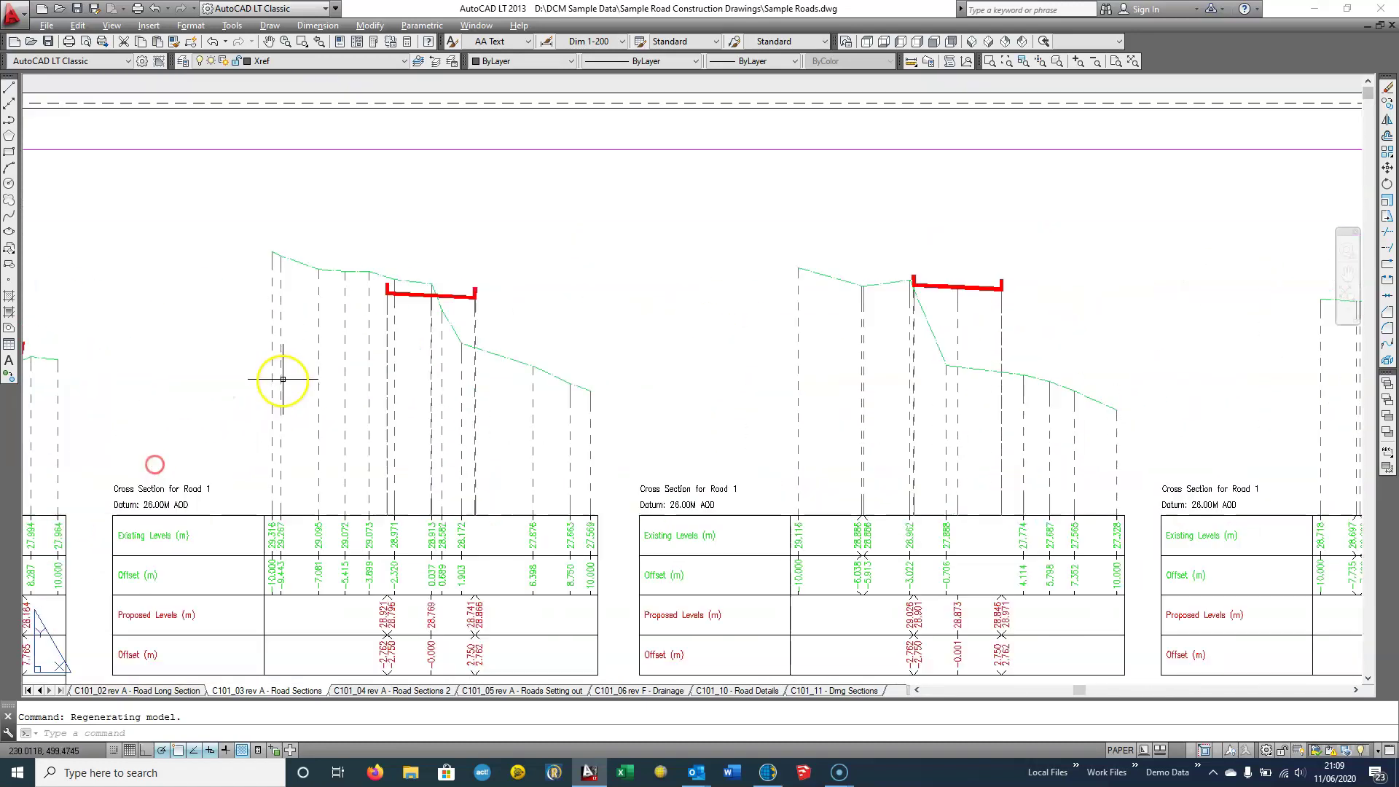
Examine the centreline, channel and kerb levels and offsets in Road 1's cross section at chainage 10.100 m
{"action": "scroll", "coordinate": [378, 299], "scroll_direction": "up", "scroll_amount": 3}
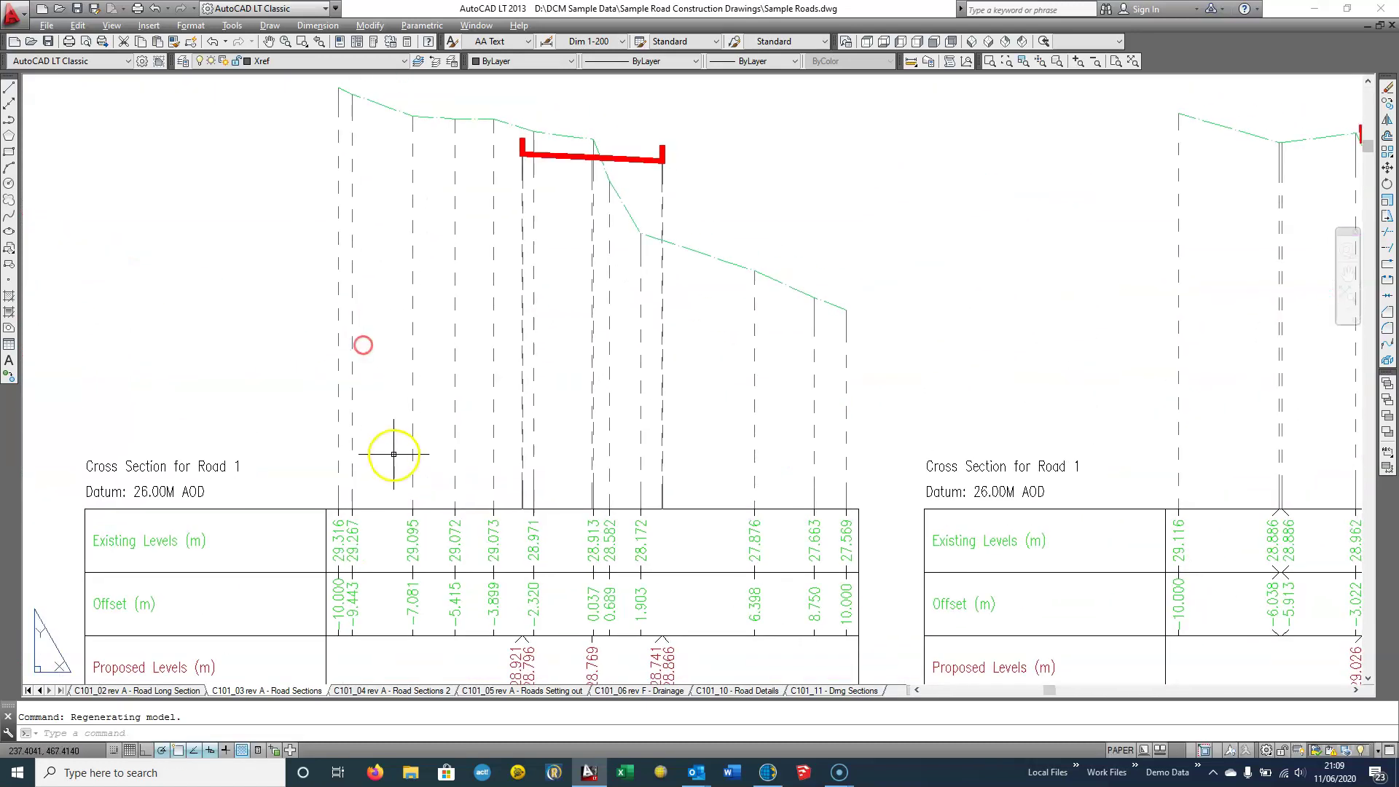
{"action": "scroll", "coordinate": [394, 459], "scroll_direction": "up", "scroll_amount": 2}
{"action": "scroll", "coordinate": [402, 315], "scroll_direction": "down", "scroll_amount": 2}
{"action": "scroll", "coordinate": [401, 318], "scroll_direction": "up", "scroll_amount": 1}
{"action": "scroll", "coordinate": [379, 384], "scroll_direction": "down", "scroll_amount": 1}
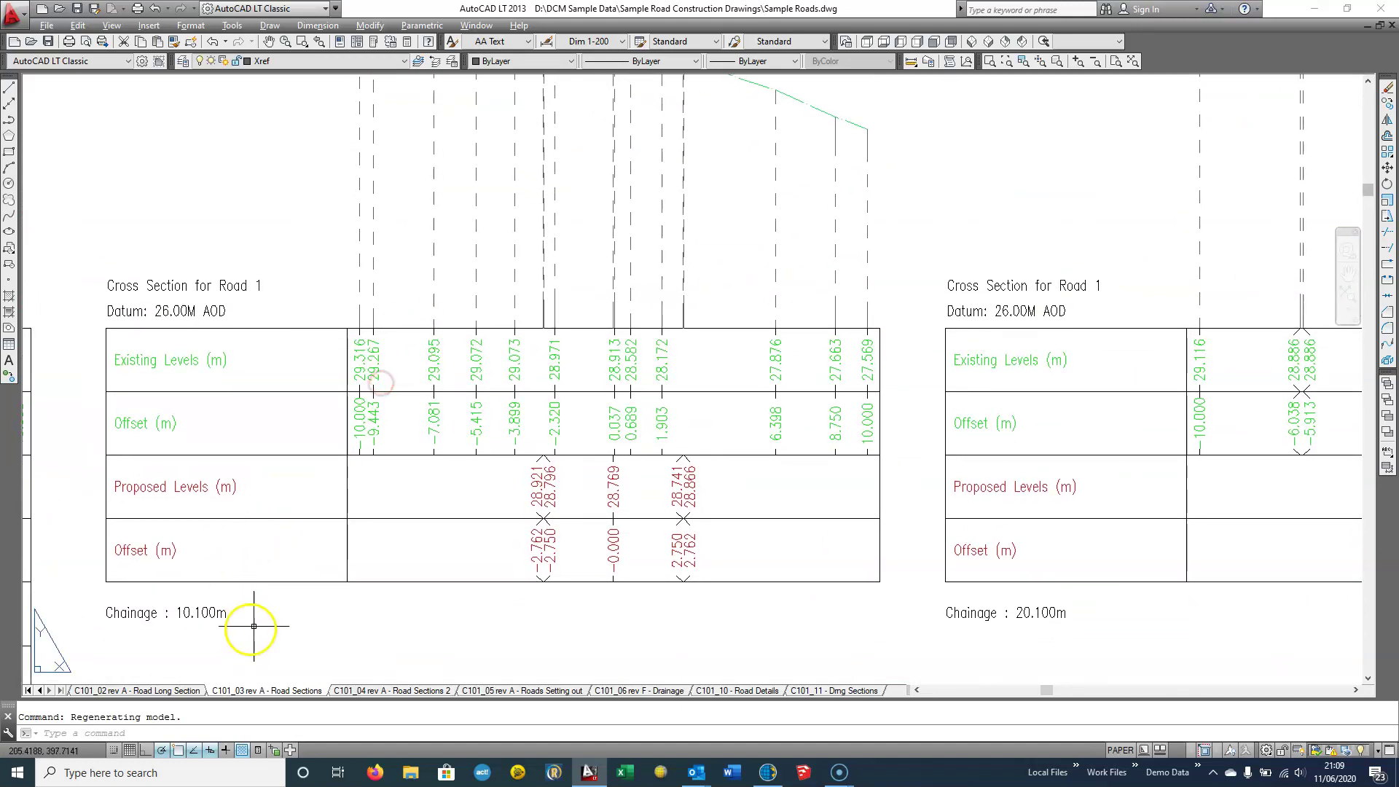
{"action": "scroll", "coordinate": [375, 305], "scroll_direction": "up", "scroll_amount": 3}
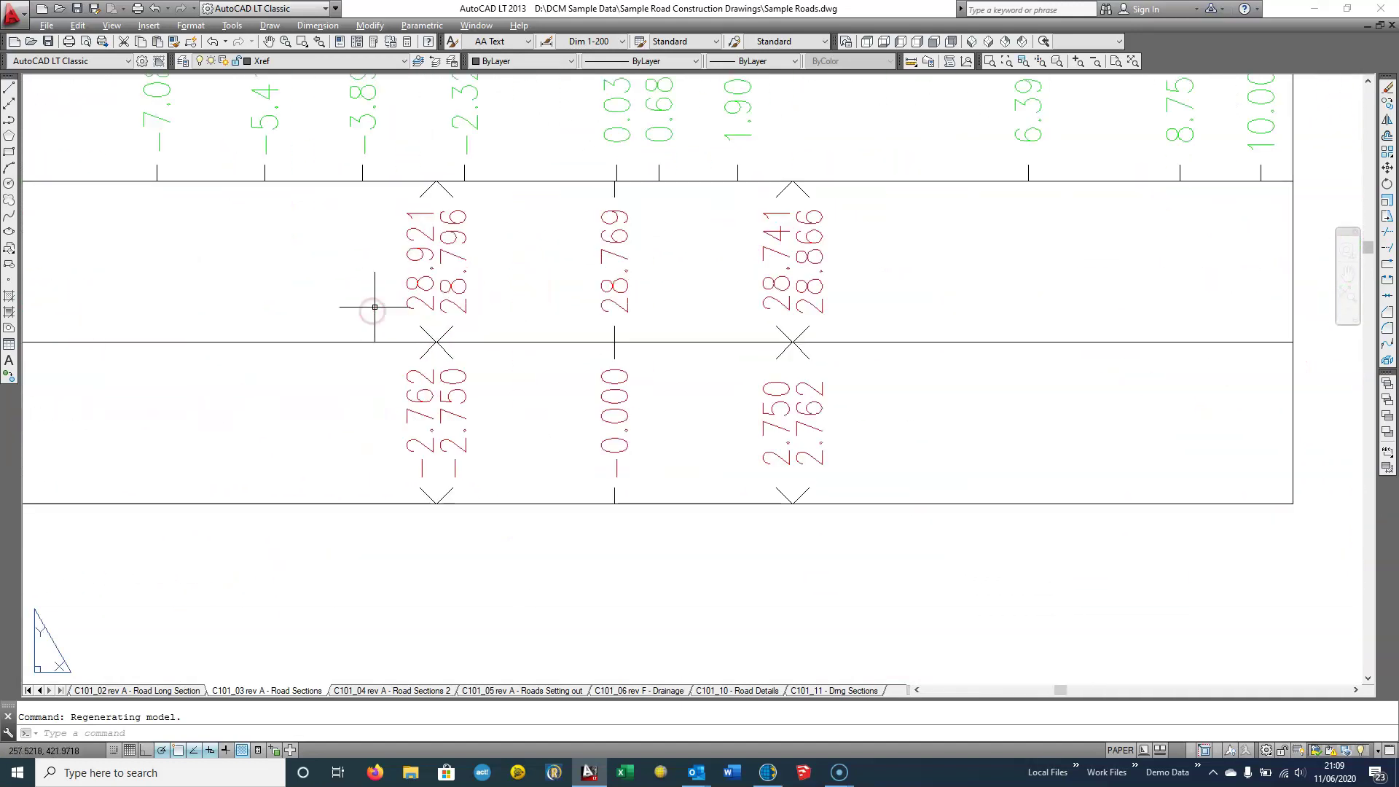
{"action": "scroll", "coordinate": [306, 369], "scroll_direction": "up", "scroll_amount": 1}
{"action": "left_click_drag", "start_coordinate": [416, 304], "coordinate": [440, 272]}
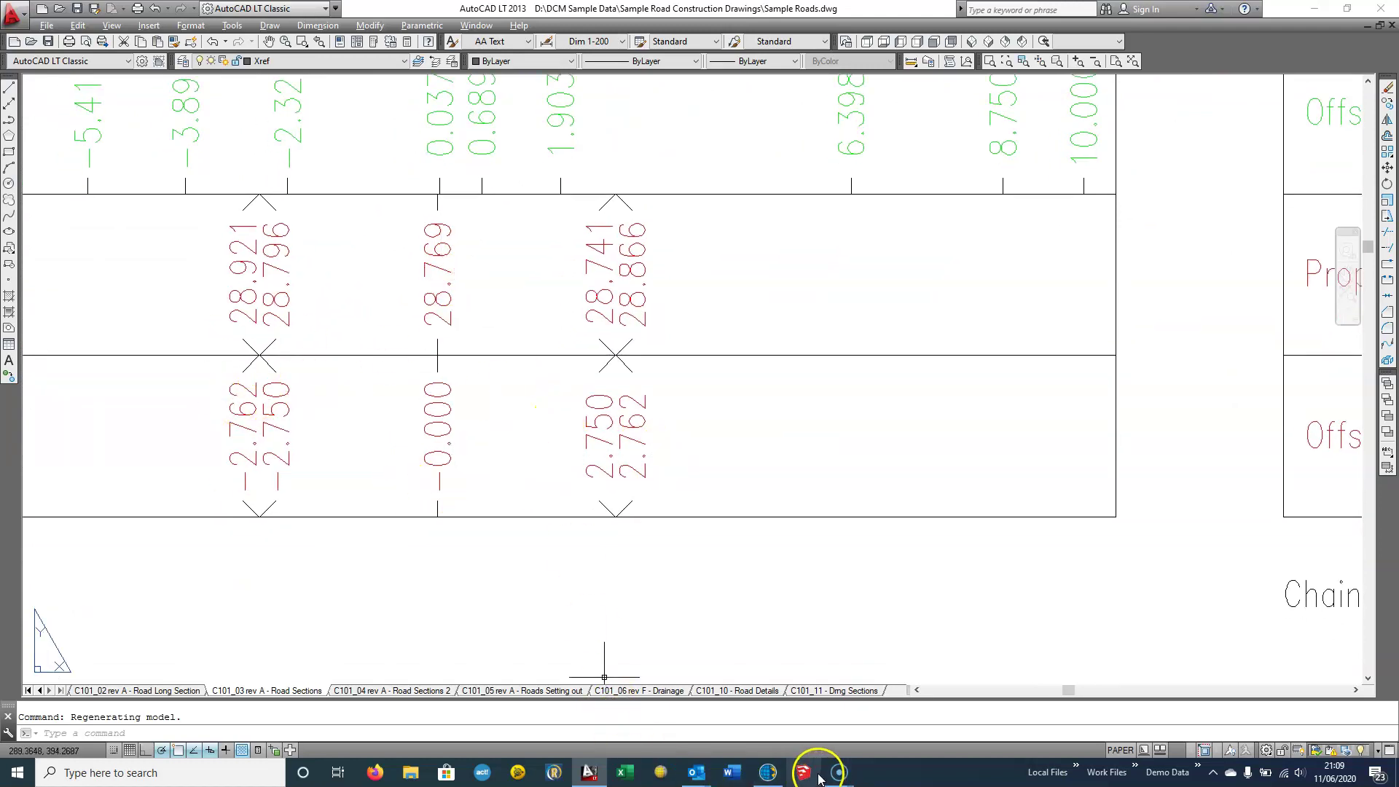
{"action": "mouse_move", "coordinate": [447, 275]}
{"action": "left_mouse_down"}
{"action": "mouse_move", "coordinate": [487, 431]}
{"action": "mouse_move", "coordinate": [496, 641]}
{"action": "left_mouse_up"}
{"action": "mouse_move", "coordinate": [540, 212]}
{"action": "left_mouse_down"}
{"action": "mouse_move", "coordinate": [538, 537]}
{"action": "mouse_move", "coordinate": [491, 549]}
{"action": "left_mouse_up"}
{"action": "left_click_drag", "start_coordinate": [489, 175], "coordinate": [489, 319]}
{"action": "scroll", "coordinate": [489, 318], "scroll_direction": "down", "scroll_amount": 6}
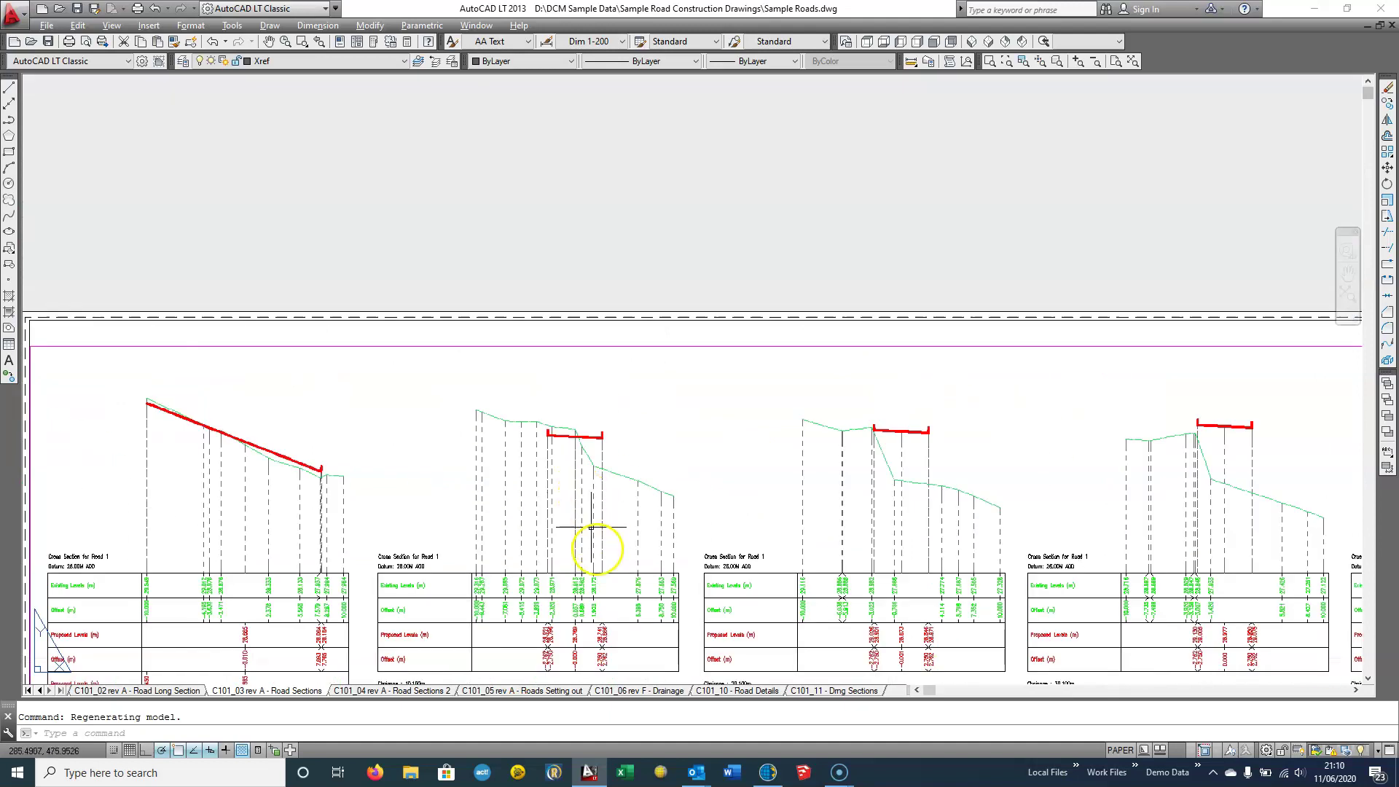
{"action": "scroll", "coordinate": [503, 369], "scroll_direction": "up", "scroll_amount": 5}
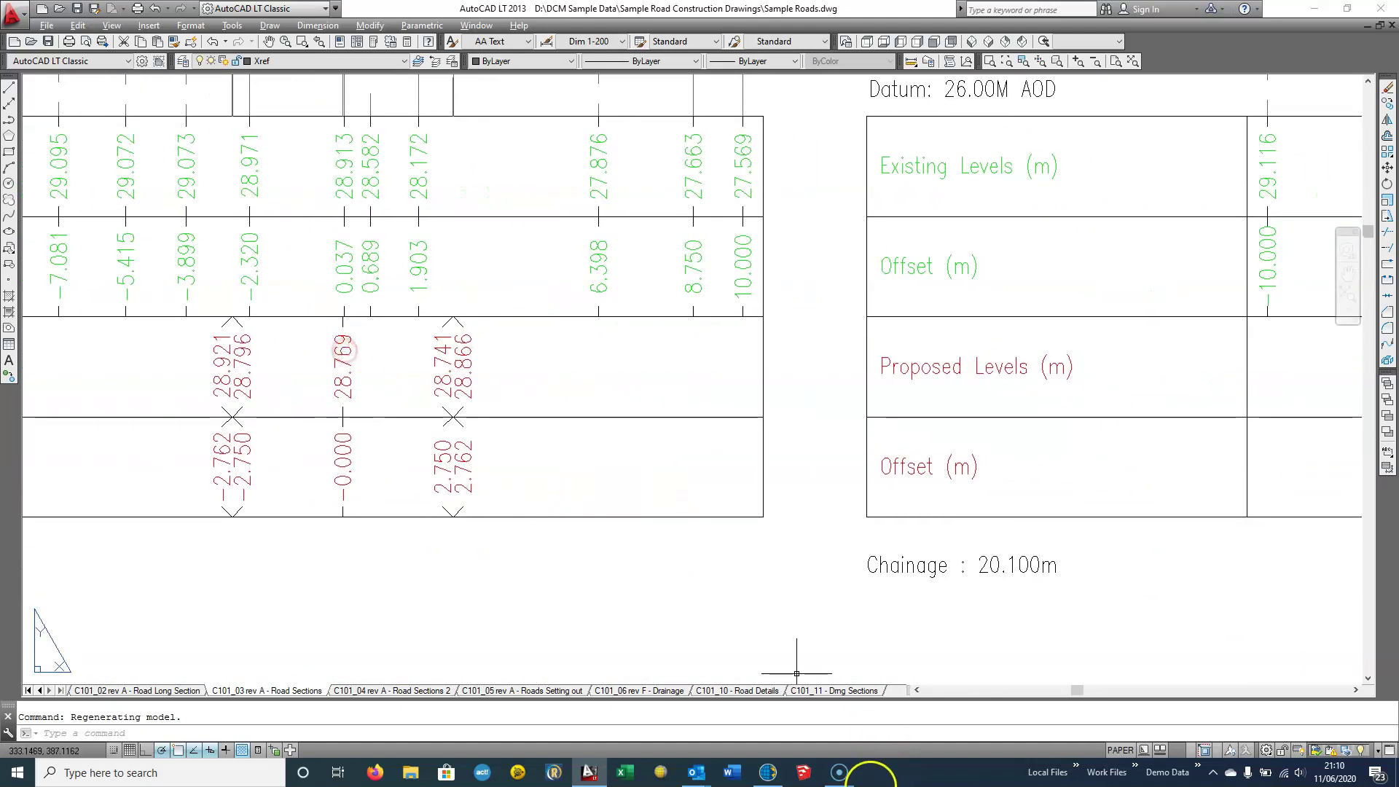
Switch to Trimble Access and start a string named CH in the Down template using the Delta elevation and offset method
{"action": "left_click", "coordinate": [793, 777]}
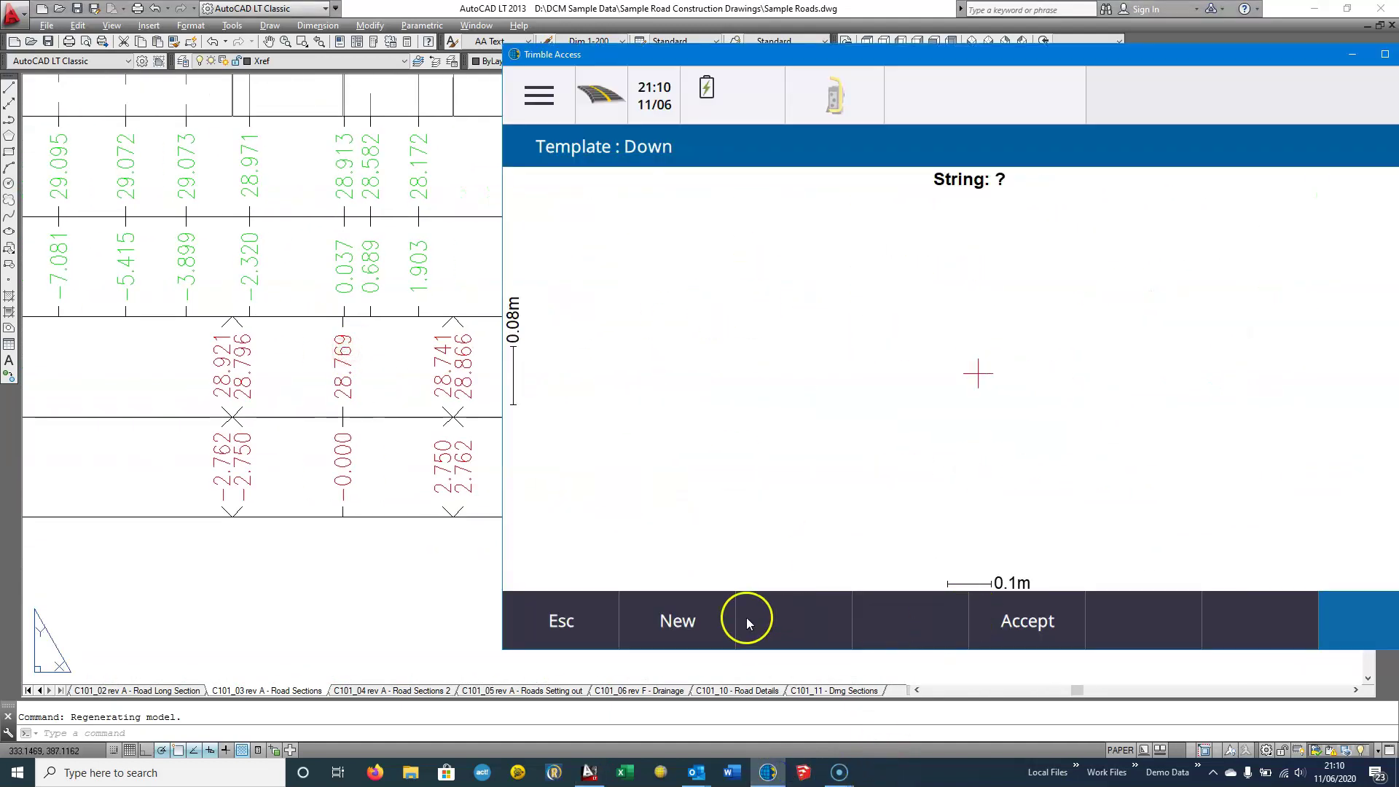
{"action": "left_click", "coordinate": [718, 625]}
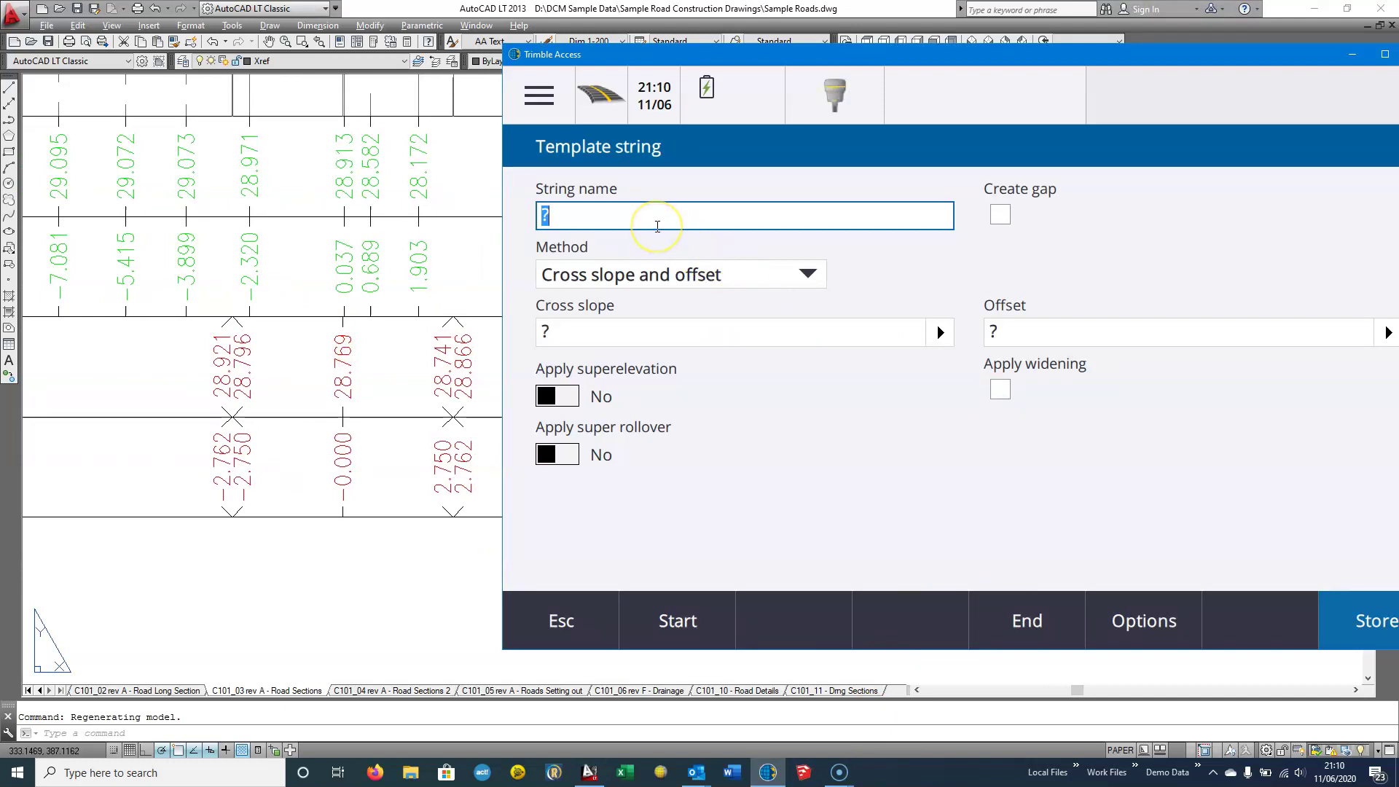
{"action": "key", "text": "BackSpace"}
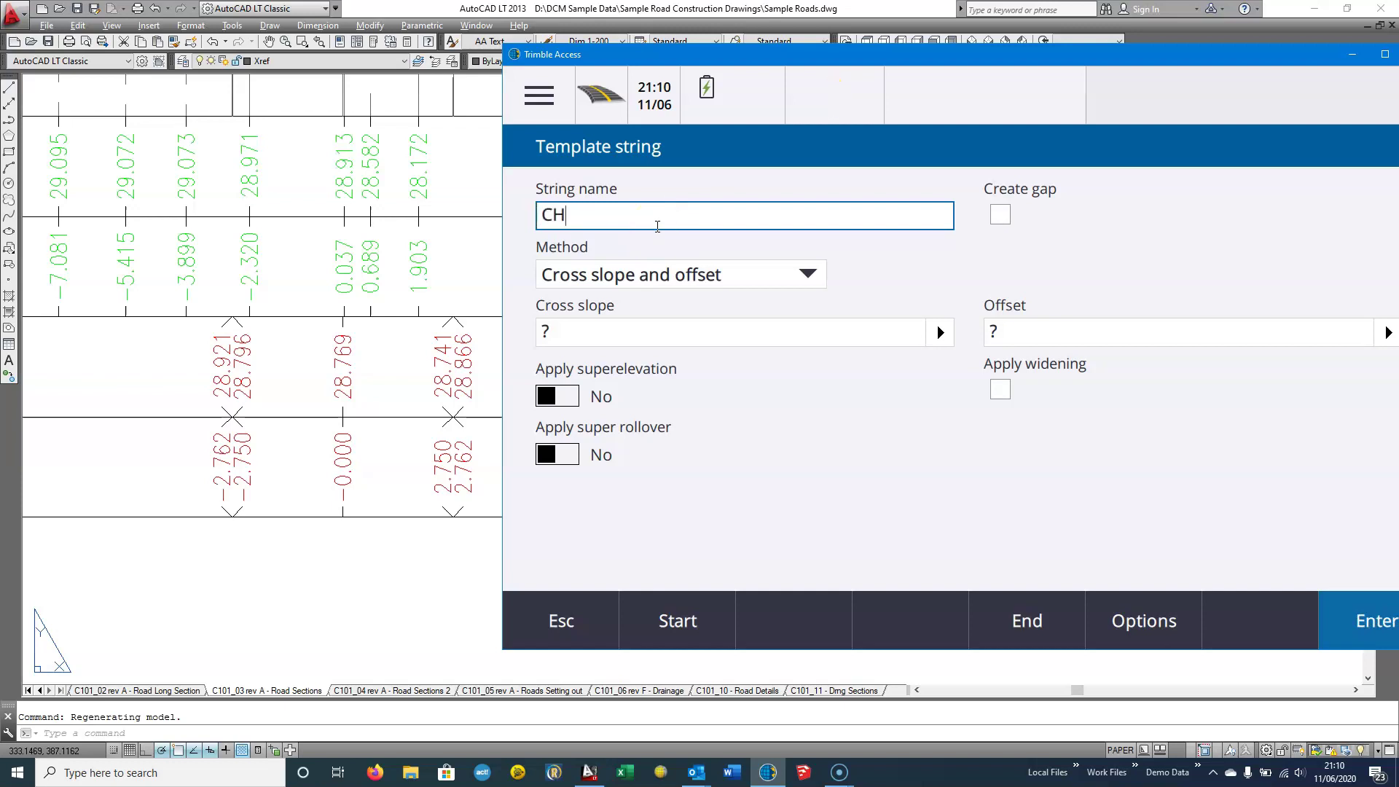
{"action": "left_click", "coordinate": [658, 281]}
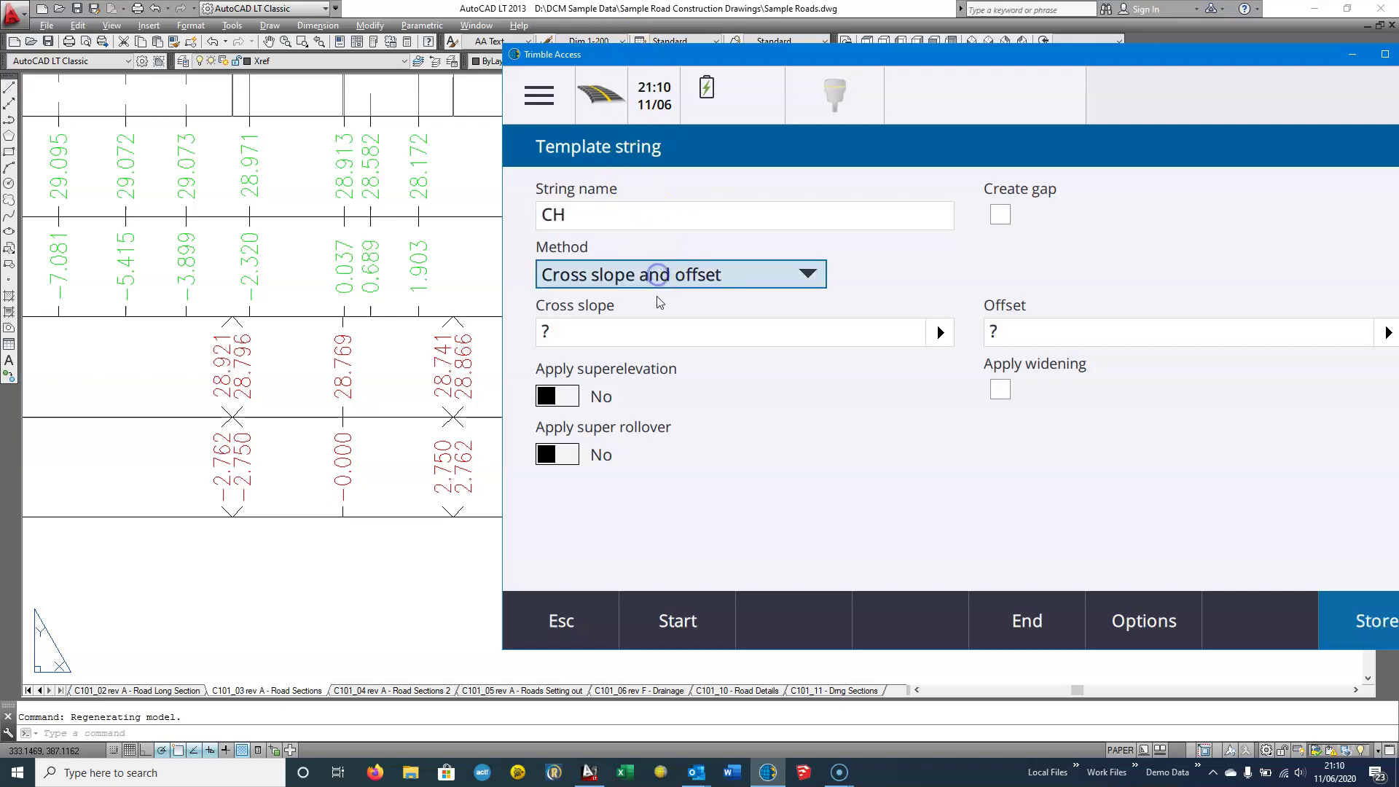
{"action": "left_click", "coordinate": [656, 346]}
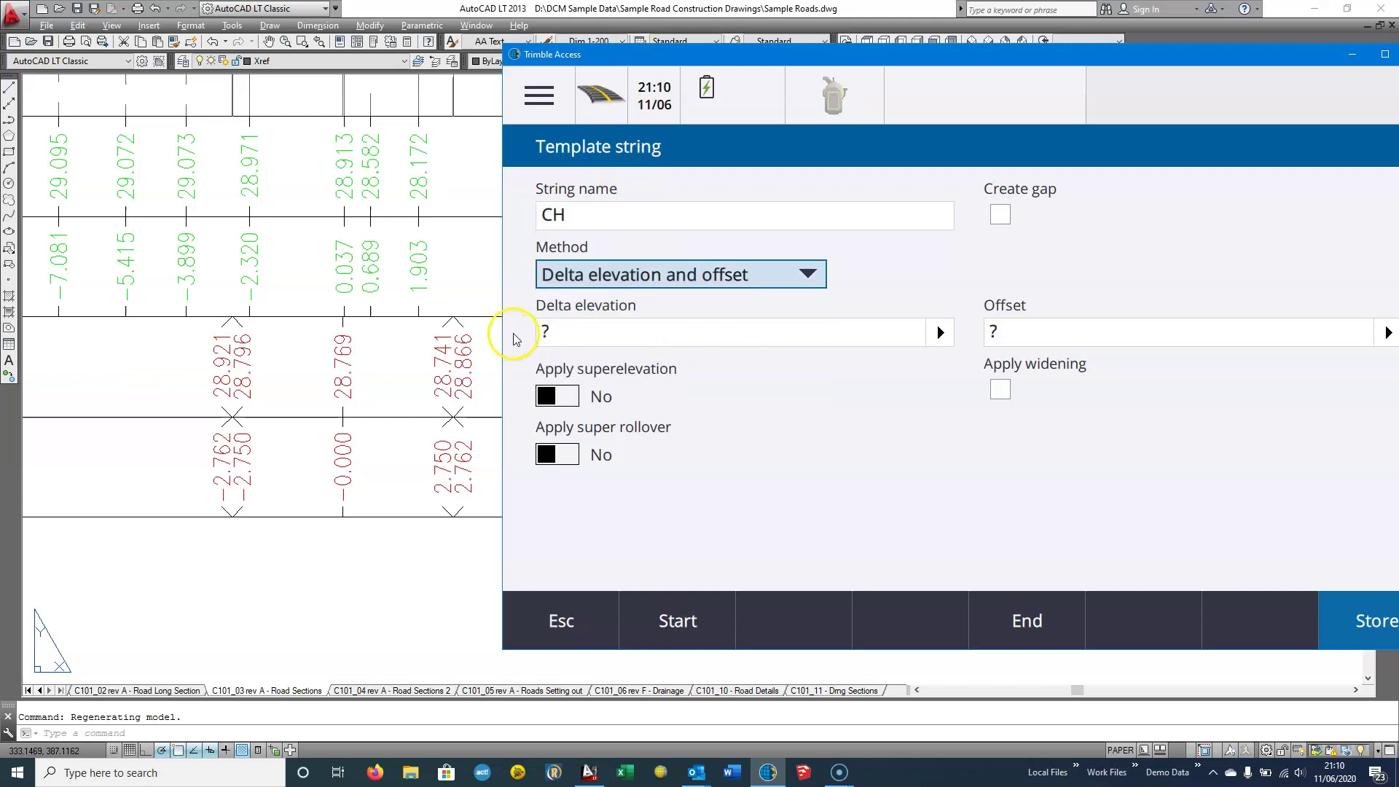
Begin calculating the CH string's delta elevation by entering the centreline level 28.769 in the calculator
{"action": "left_click", "coordinate": [596, 334]}
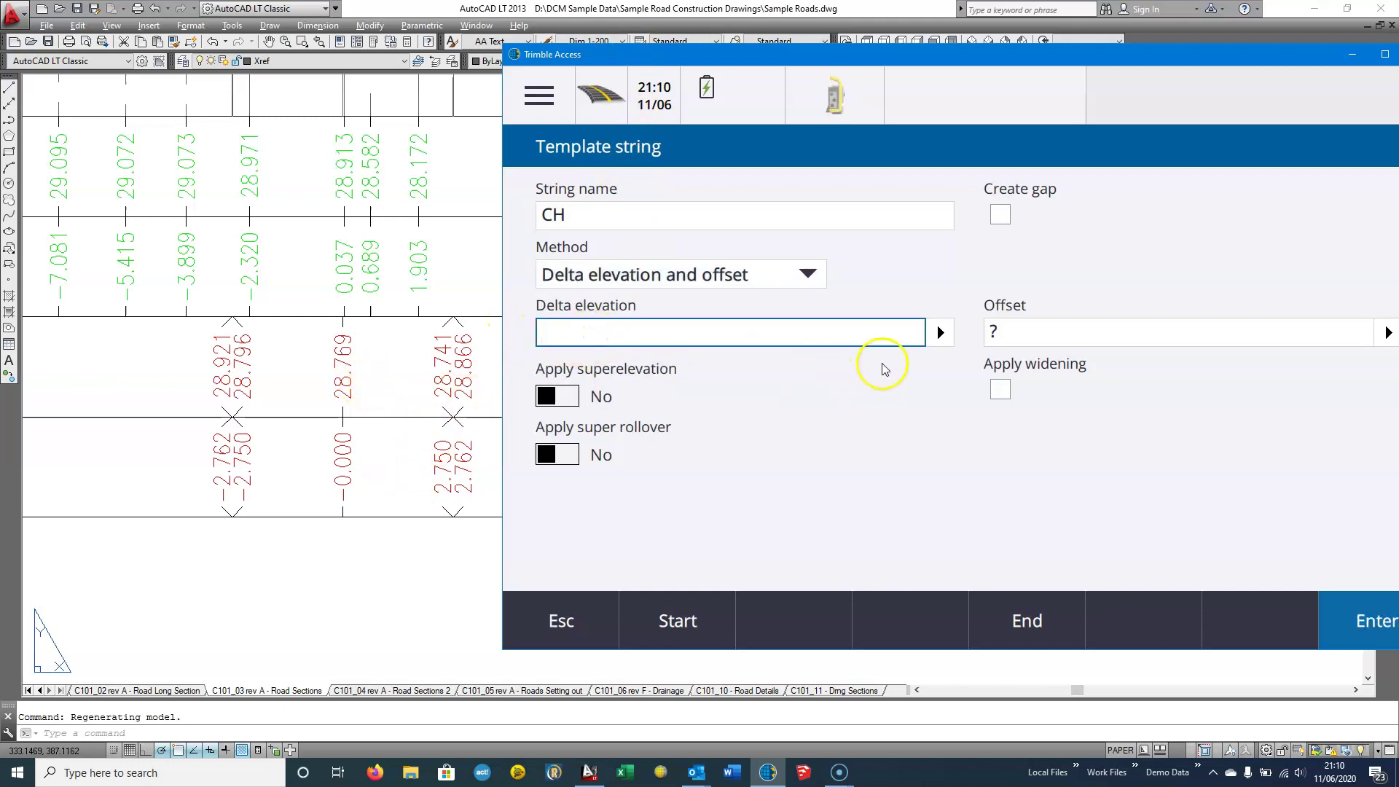
{"action": "left_click", "coordinate": [940, 333]}
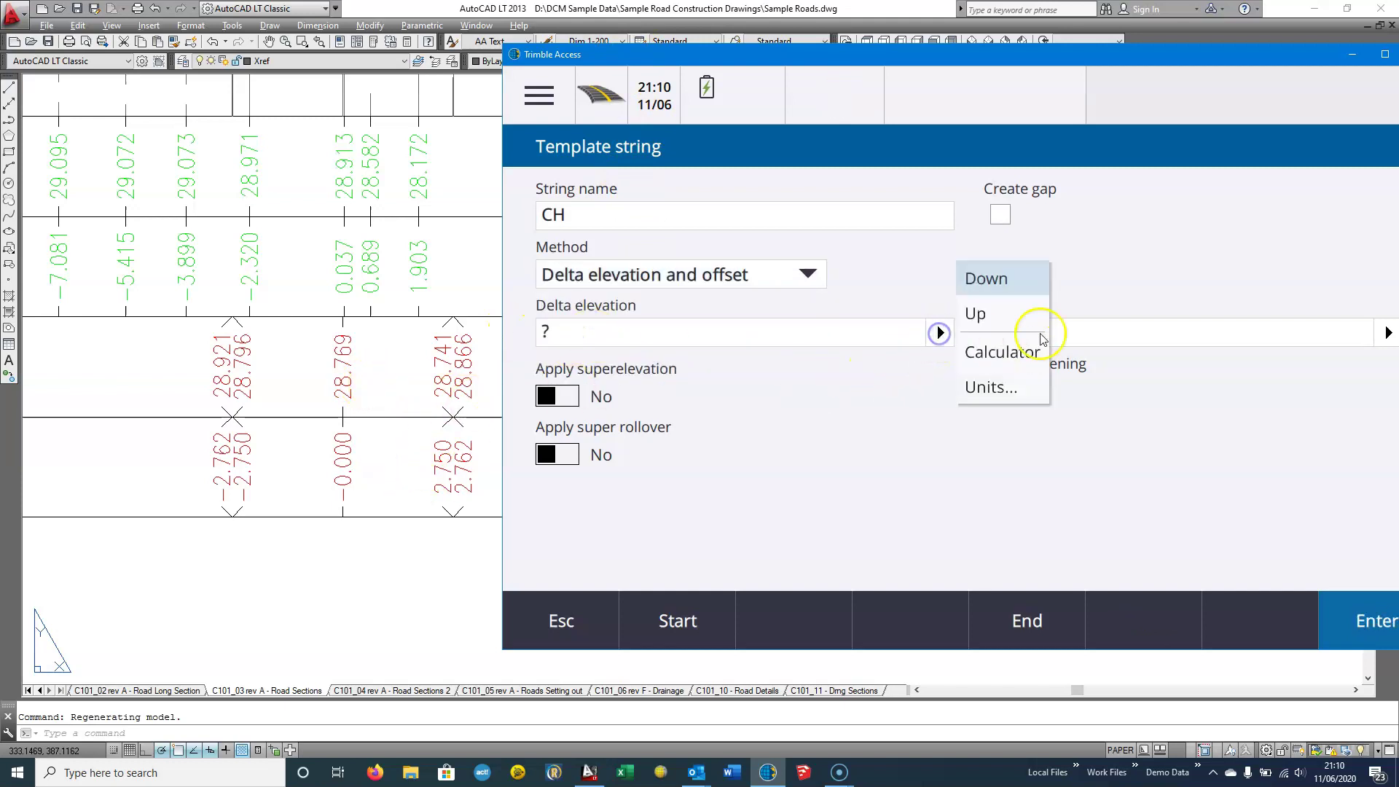
{"action": "left_click", "coordinate": [1003, 353]}
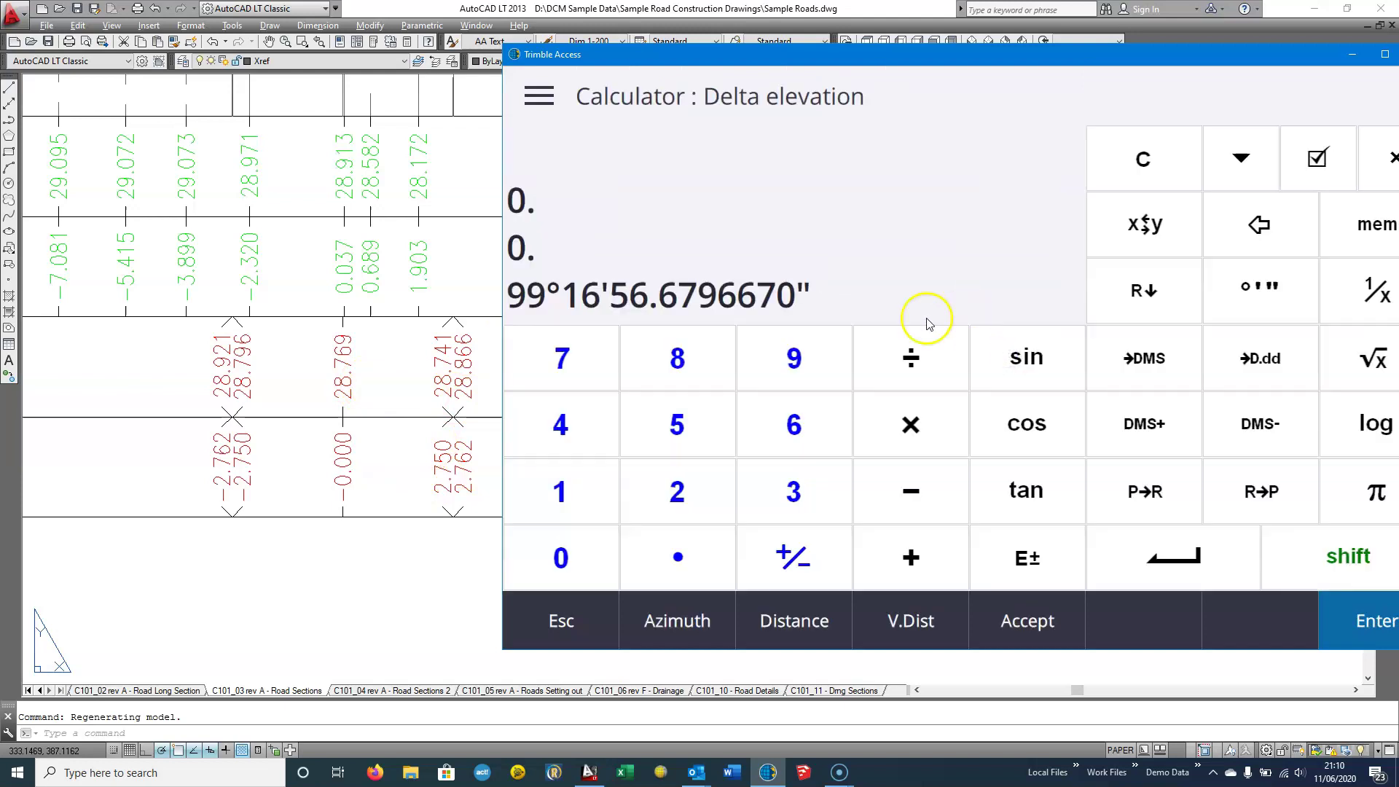
{"action": "left_click", "coordinate": [667, 486]}
{"action": "left_click", "coordinate": [680, 352]}
{"action": "left_click", "coordinate": [681, 555]}
{"action": "left_click", "coordinate": [605, 355]}
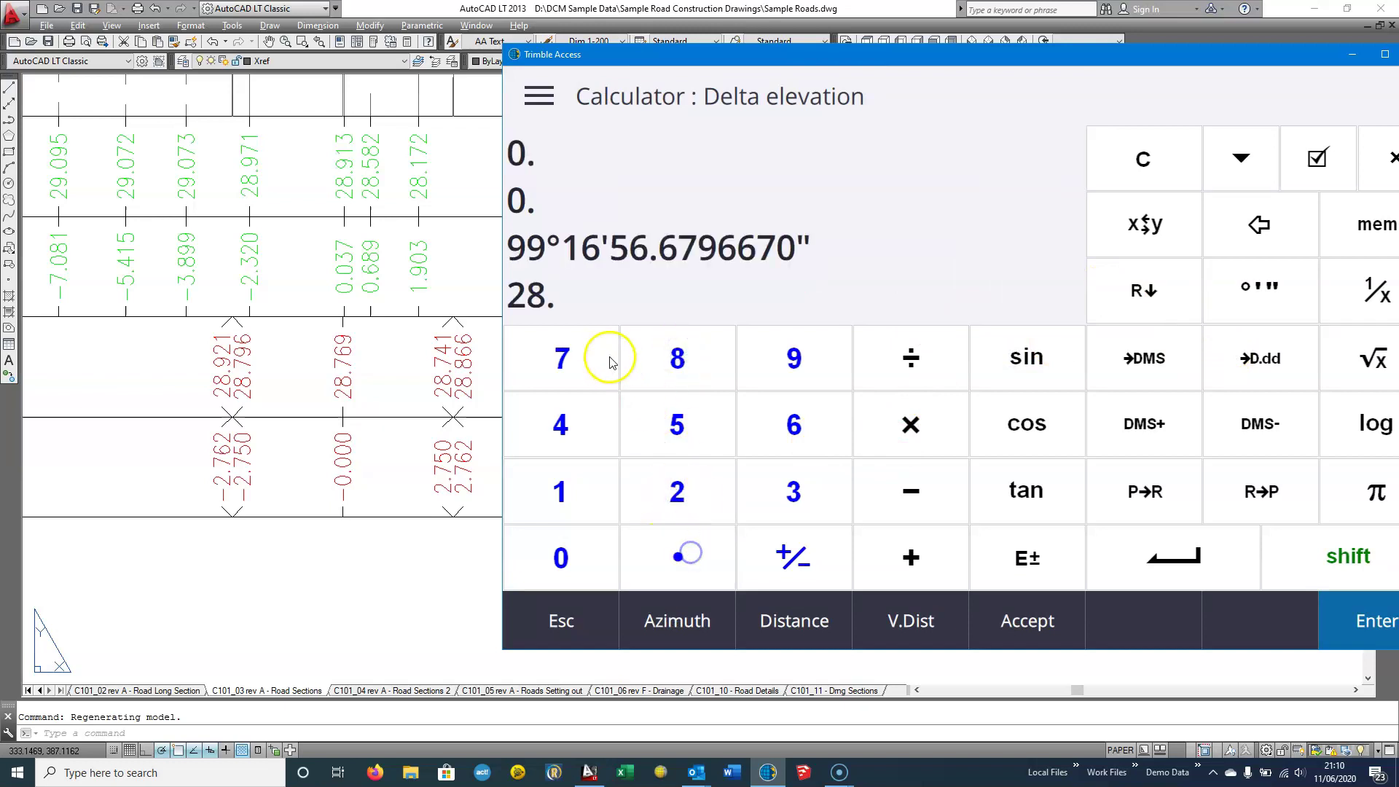
{"action": "left_click", "coordinate": [787, 421]}
{"action": "left_click", "coordinate": [793, 357]}
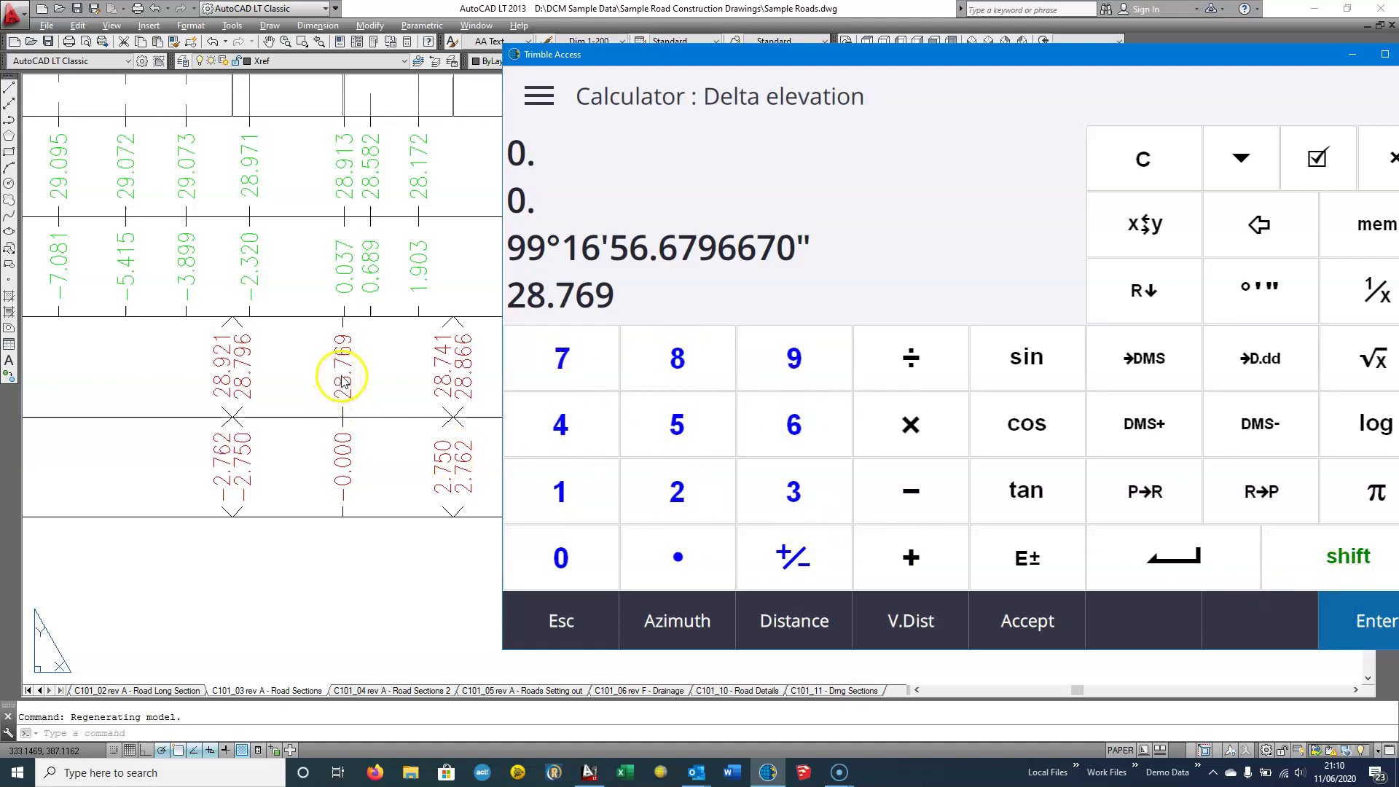
Subtract the channel level 28.741 and apply the result as CH's delta elevation, 0.028 m Down
{"action": "left_click", "coordinate": [671, 491]}
{"action": "left_click", "coordinate": [674, 359]}
{"action": "left_click", "coordinate": [698, 574]}
{"action": "left_click", "coordinate": [536, 351]}
{"action": "left_click", "coordinate": [556, 423]}
{"action": "left_click", "coordinate": [562, 474]}
{"action": "left_click", "coordinate": [912, 491]}
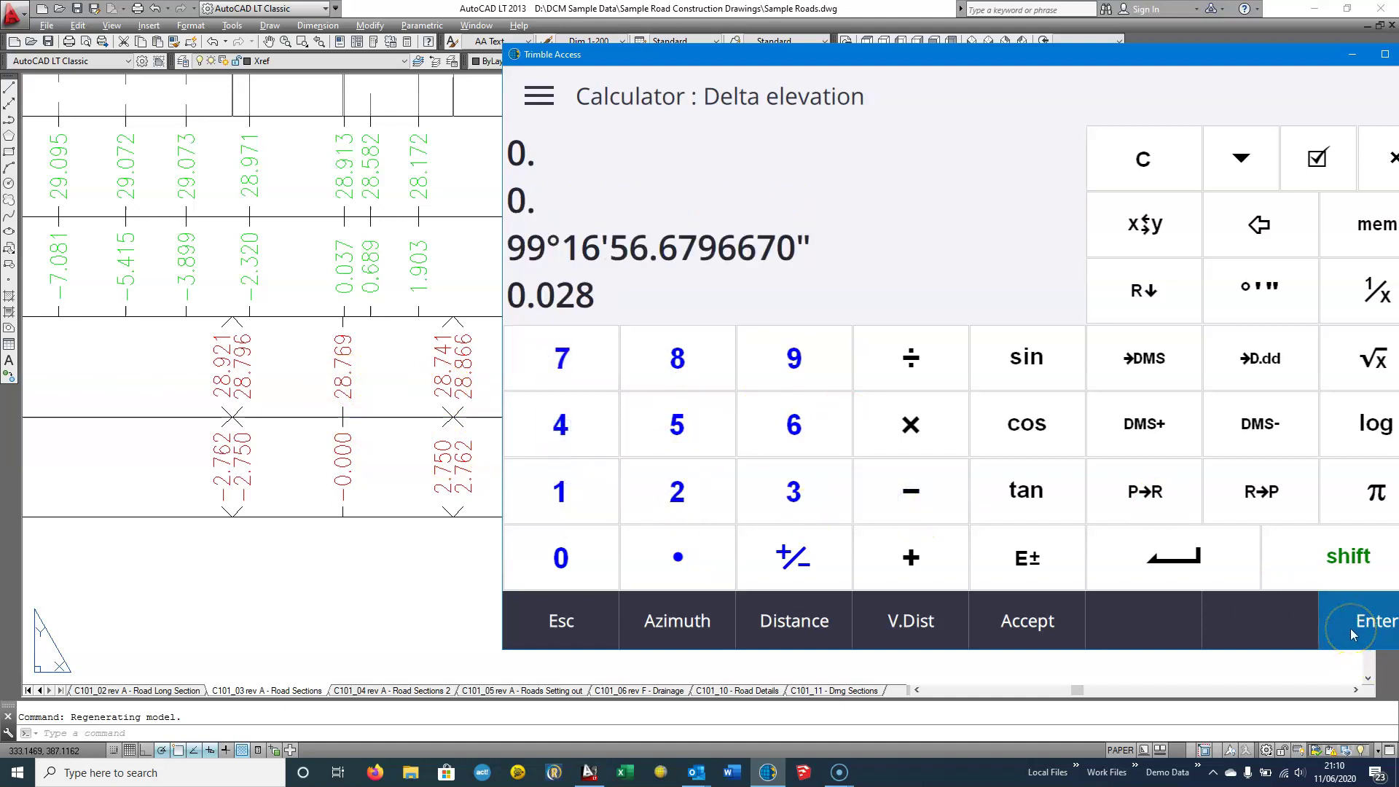
{"action": "left_click", "coordinate": [1381, 625]}
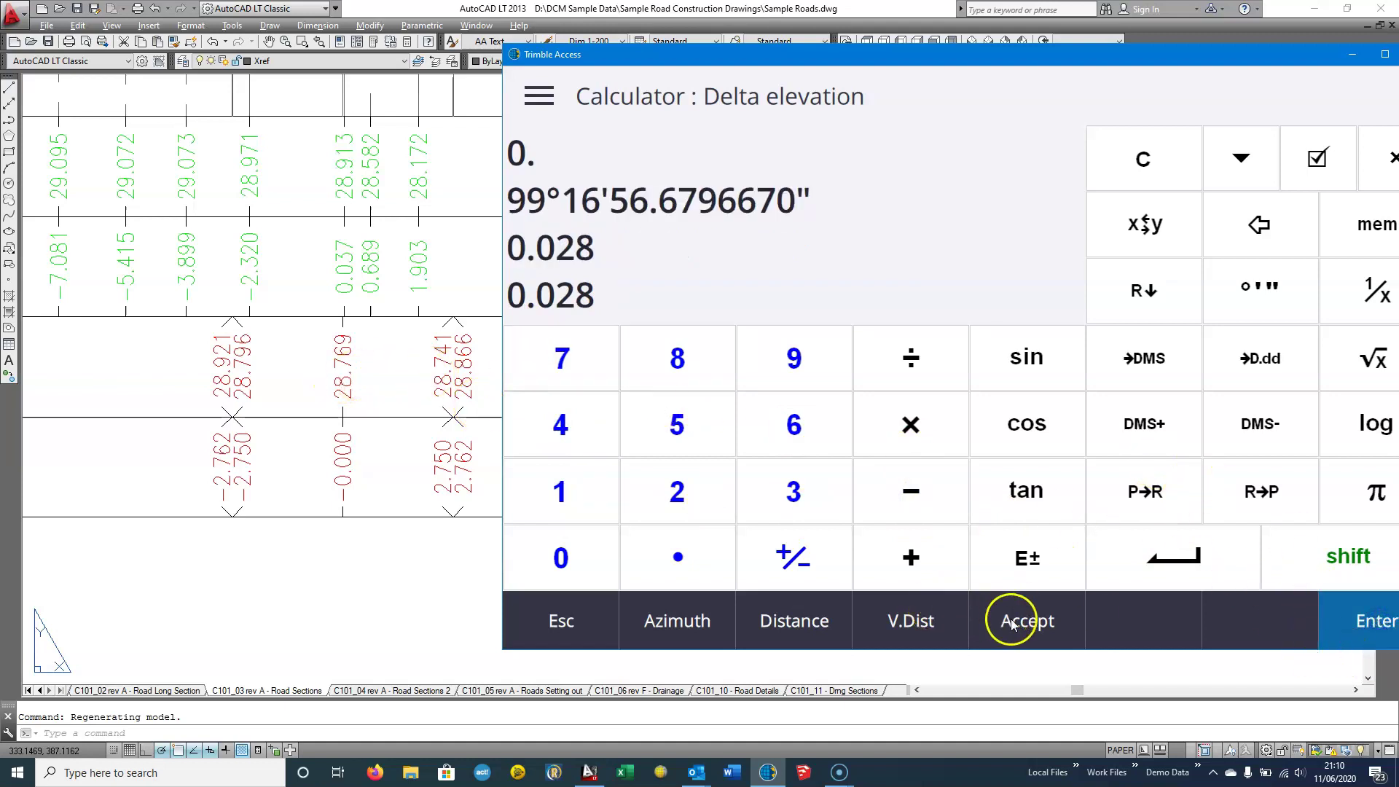
{"action": "left_click", "coordinate": [1010, 620]}
{"action": "left_click", "coordinate": [940, 333]}
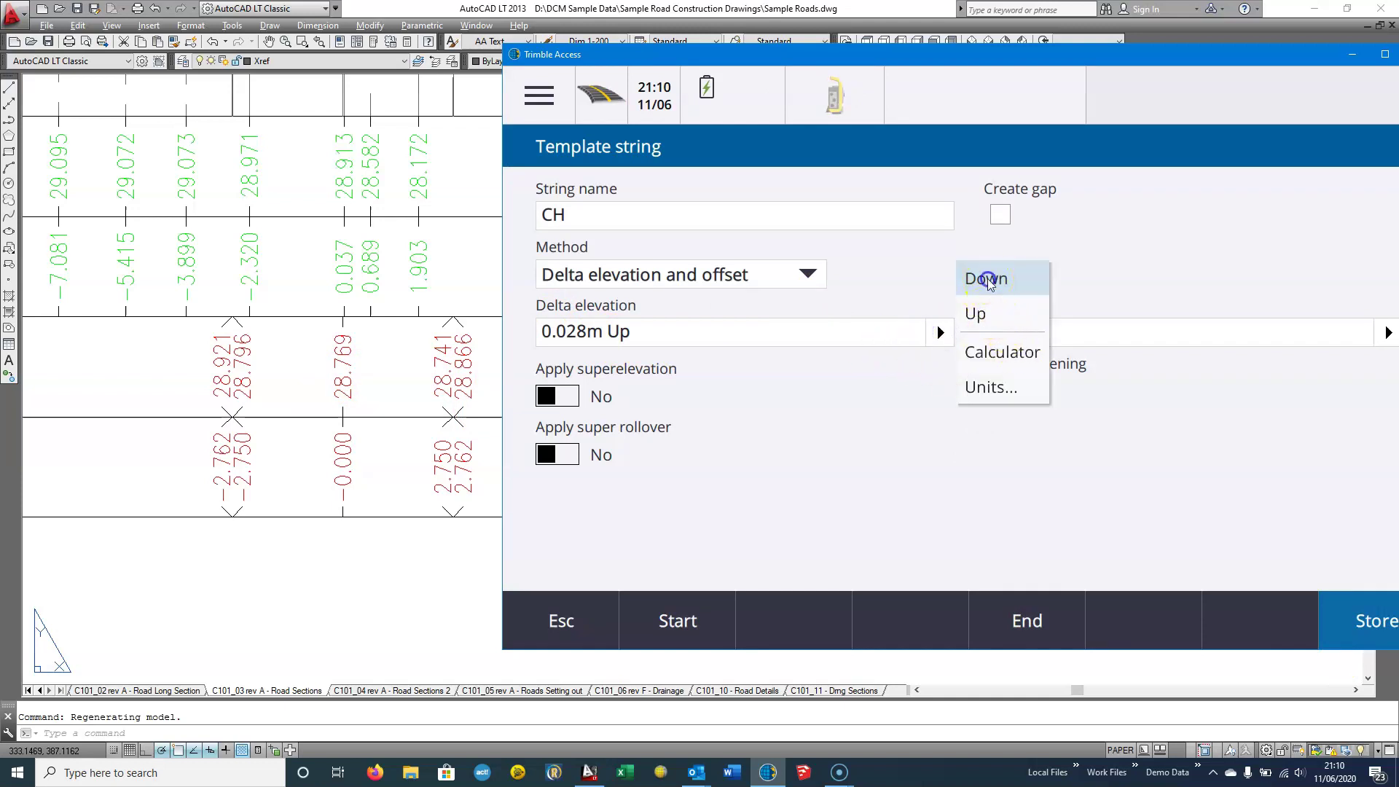
{"action": "left_click", "coordinate": [987, 279]}
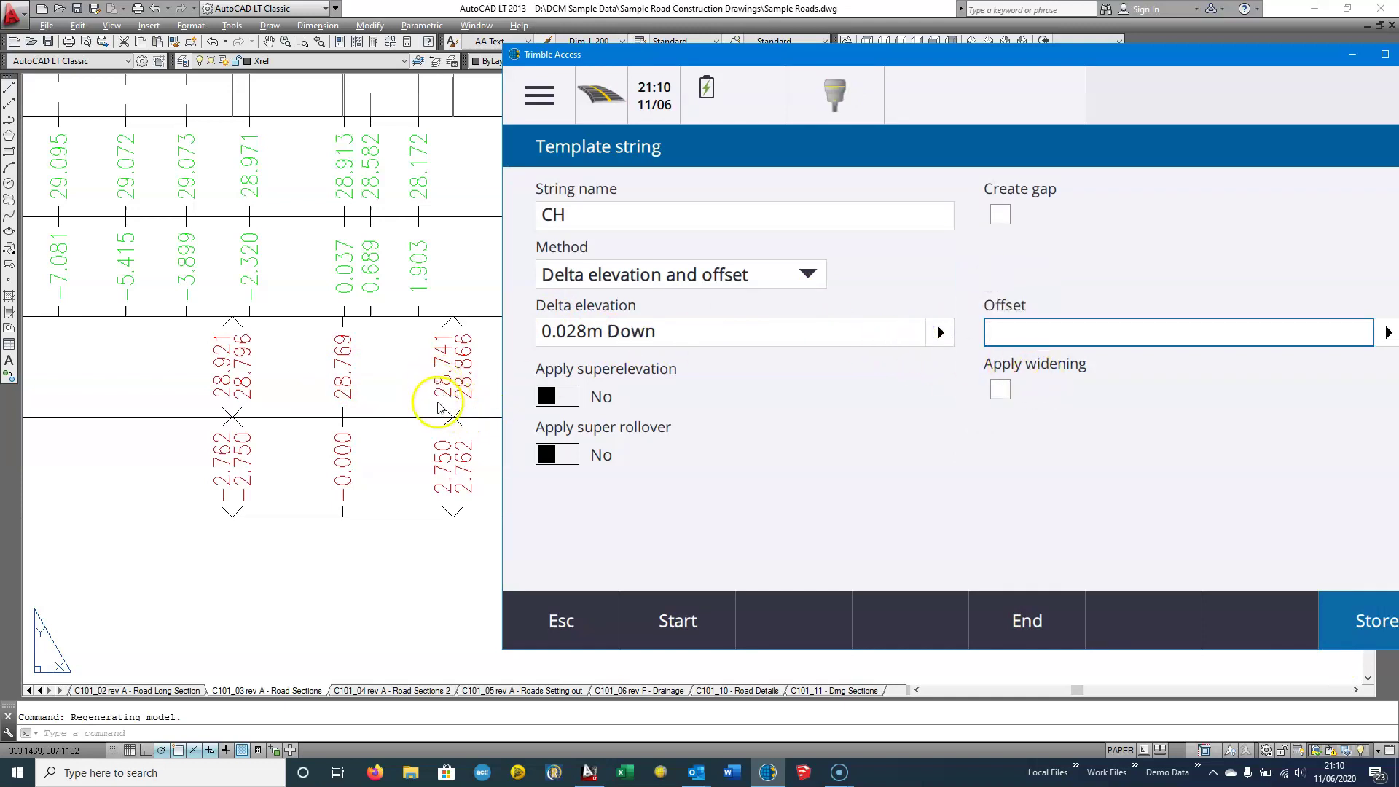
Set the CH string's offset to 2.750 m and store the string
{"action": "left_click", "coordinate": [1033, 326]}
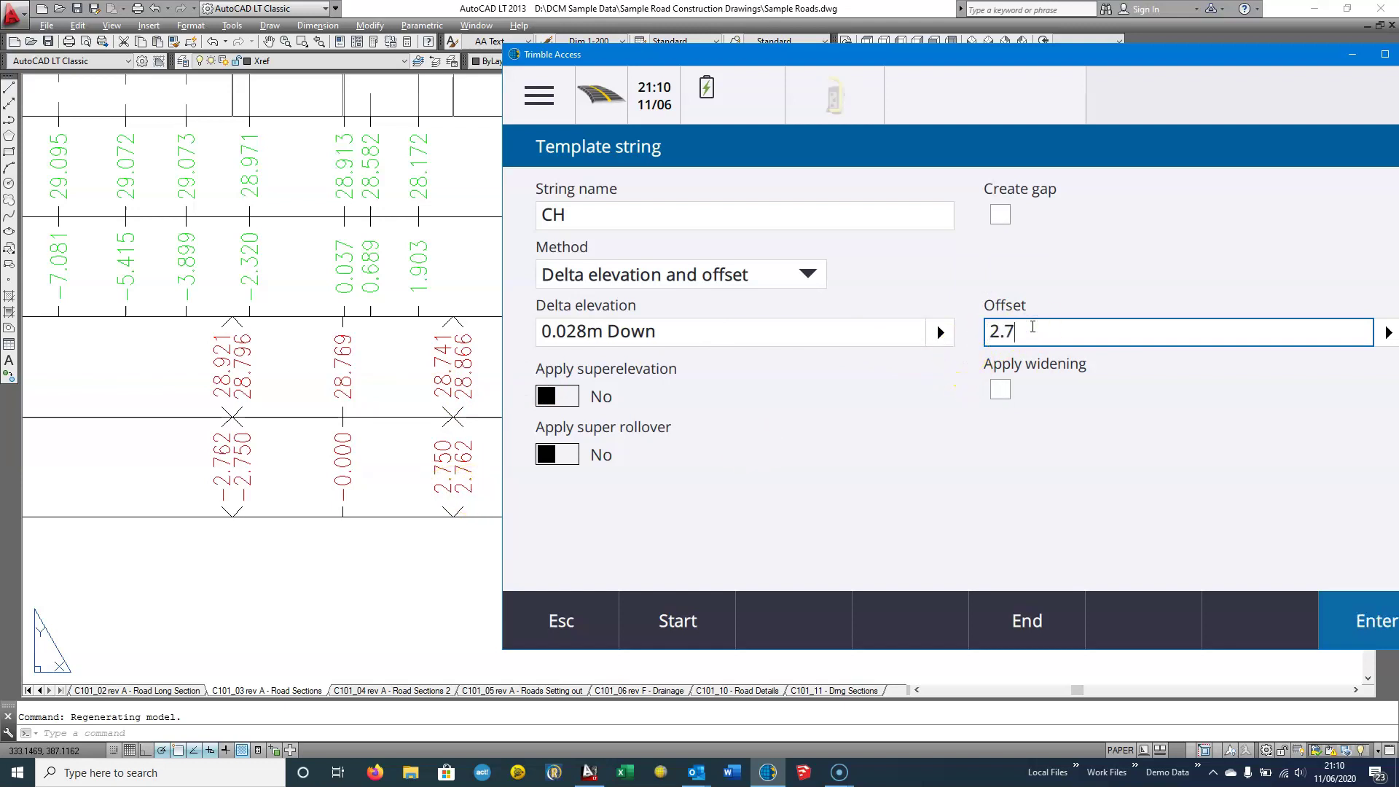
{"action": "key", "text": "Tab"}
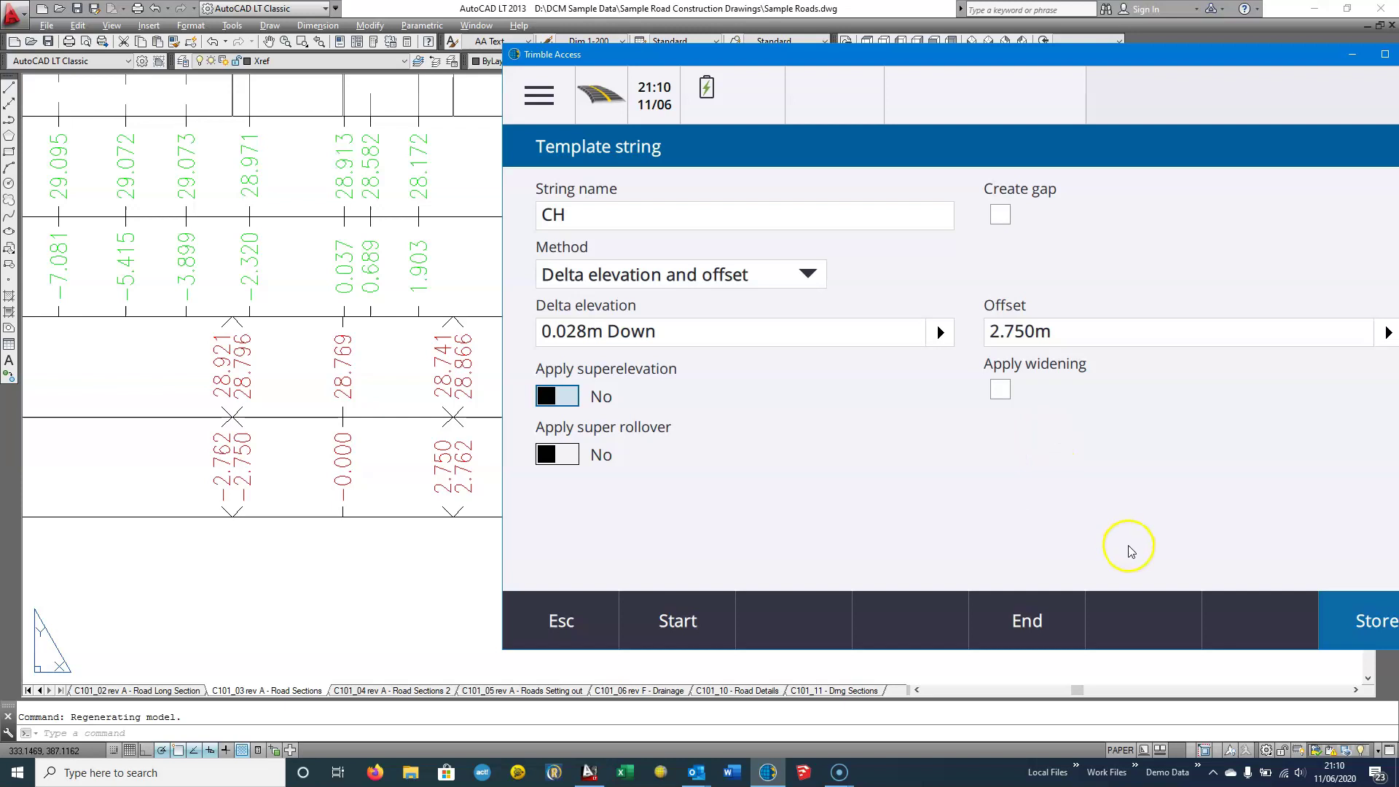
{"action": "left_click", "coordinate": [1357, 623]}
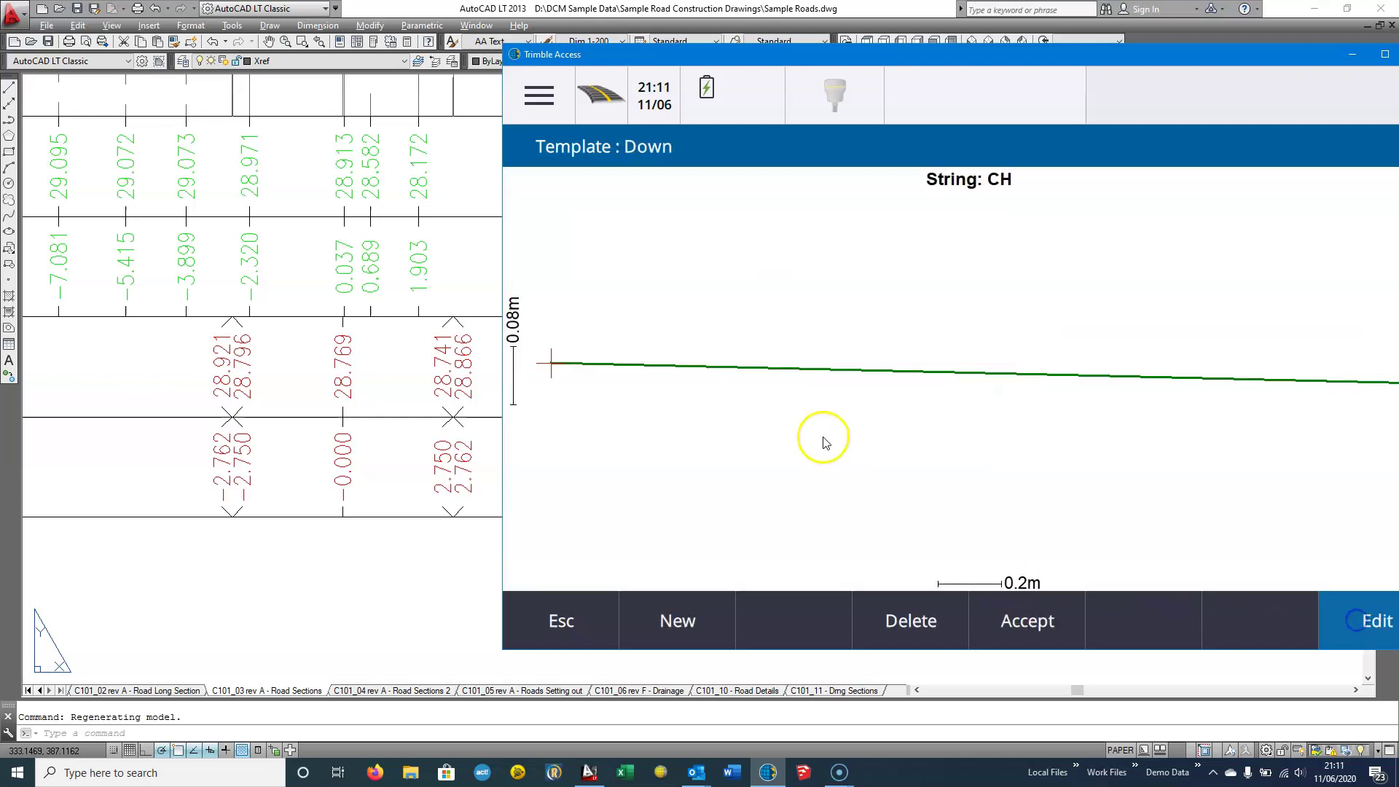
Add an unnamed Delta elevation and offset string to the Down template, with delta elevation 0.125 m Up and offset 2.762 m
{"action": "left_click", "coordinate": [729, 621]}
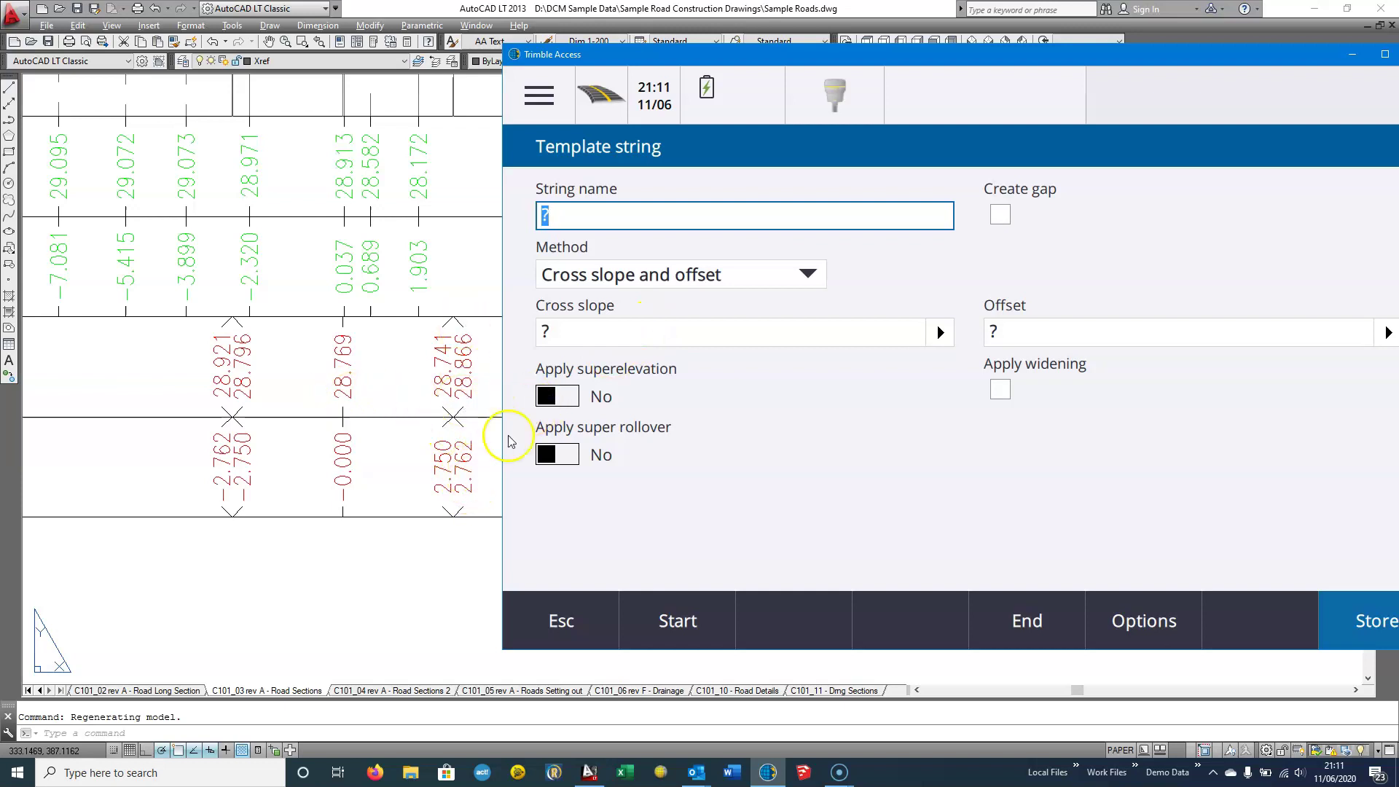
{"action": "left_click", "coordinate": [605, 278]}
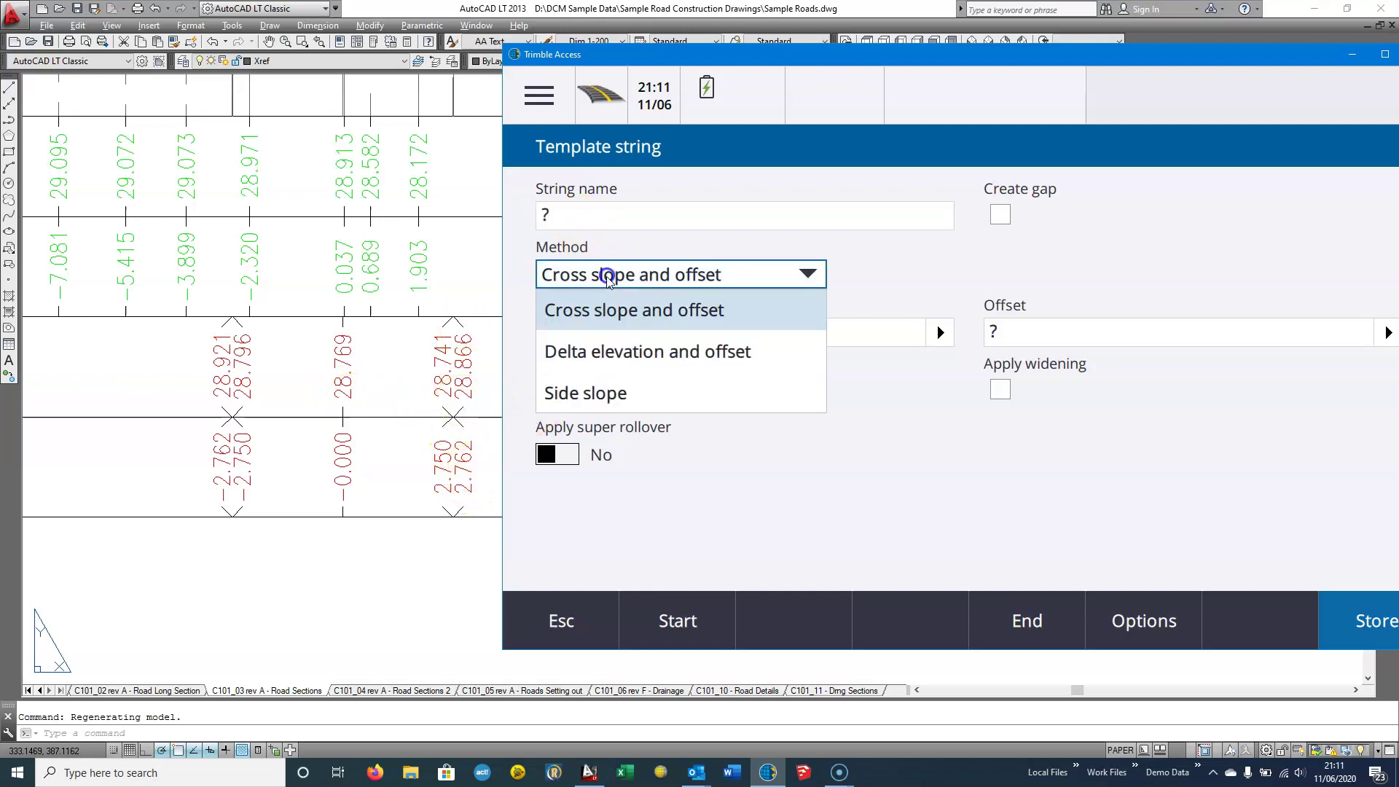
{"action": "left_click", "coordinate": [621, 354]}
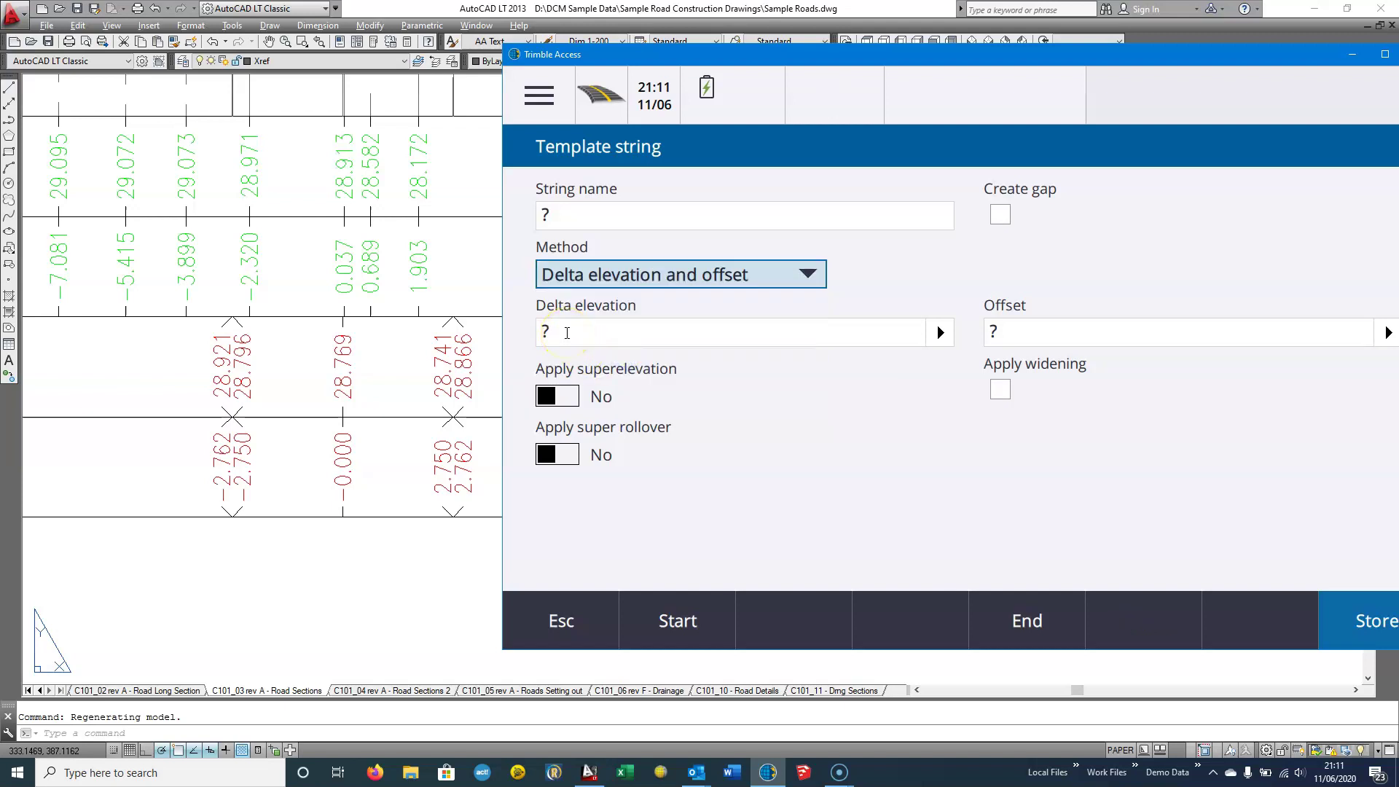
{"action": "left_click", "coordinate": [1071, 333]}
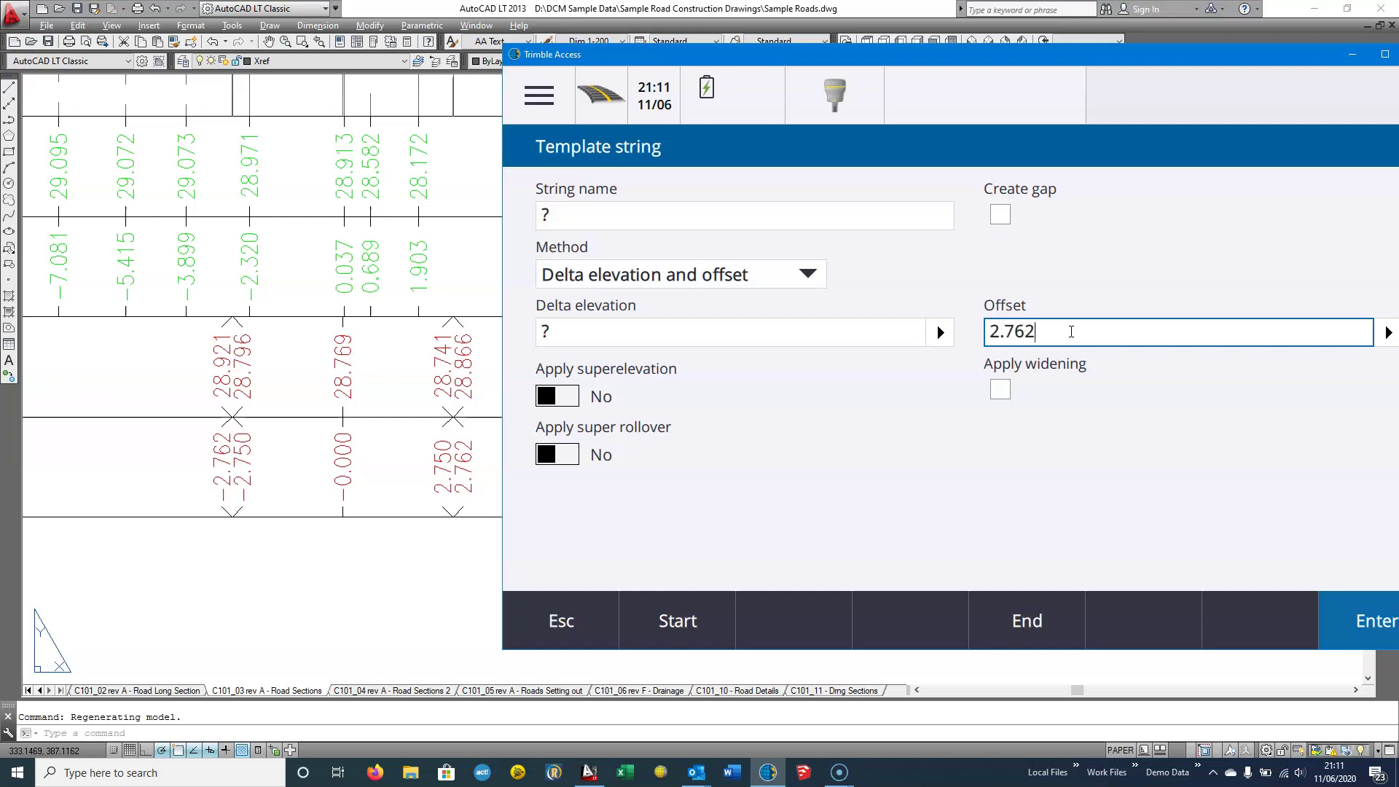
{"action": "left_click", "coordinate": [584, 335]}
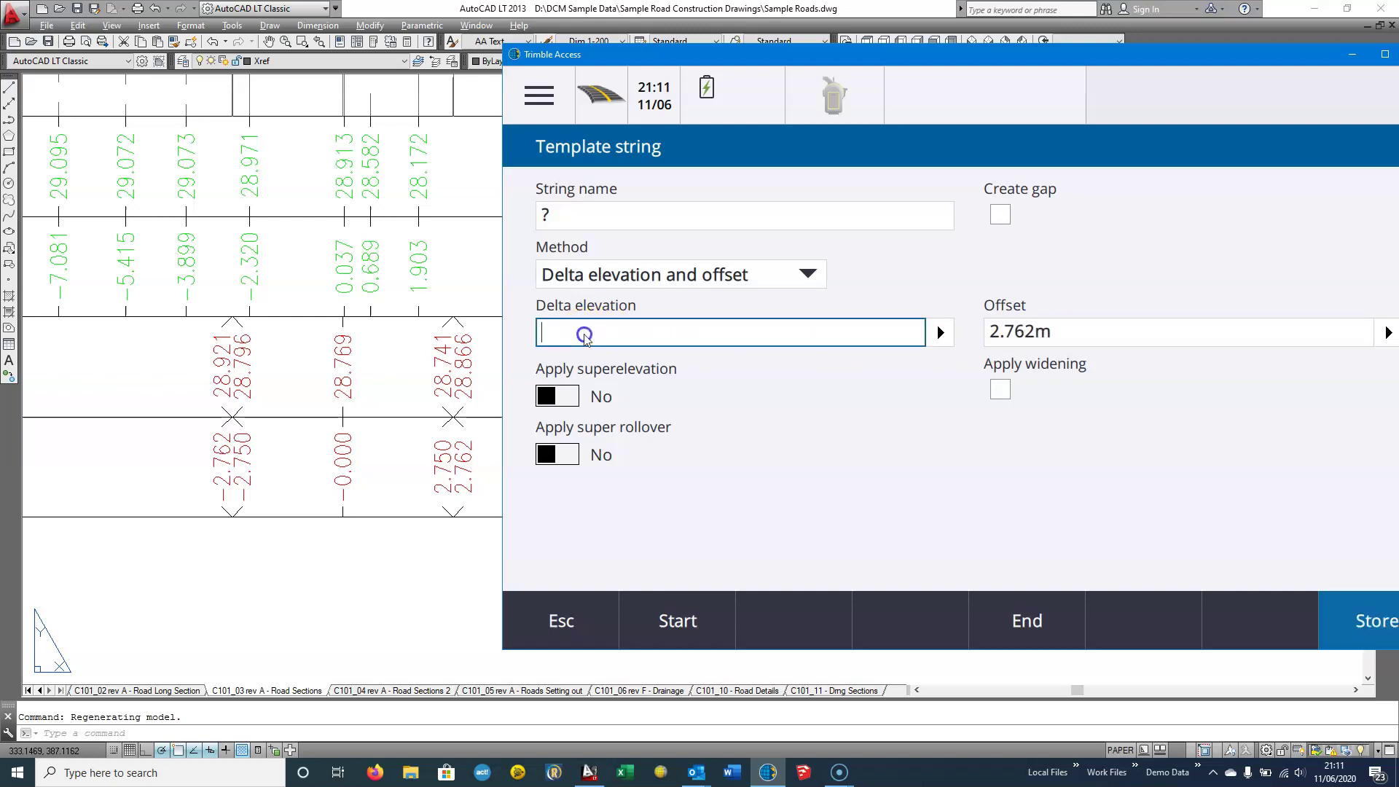
{"action": "left_click", "coordinate": [995, 334]}
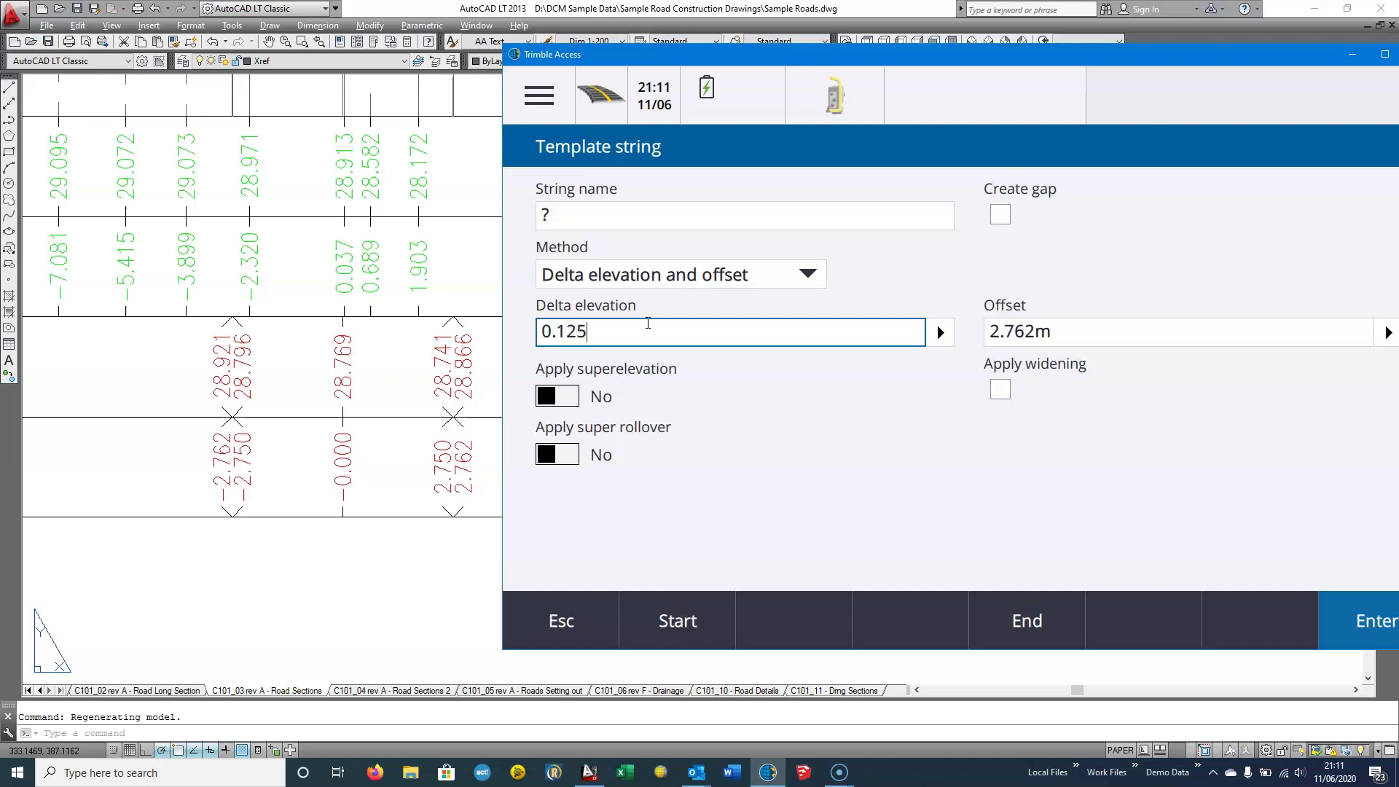
{"action": "key", "text": "Tab"}
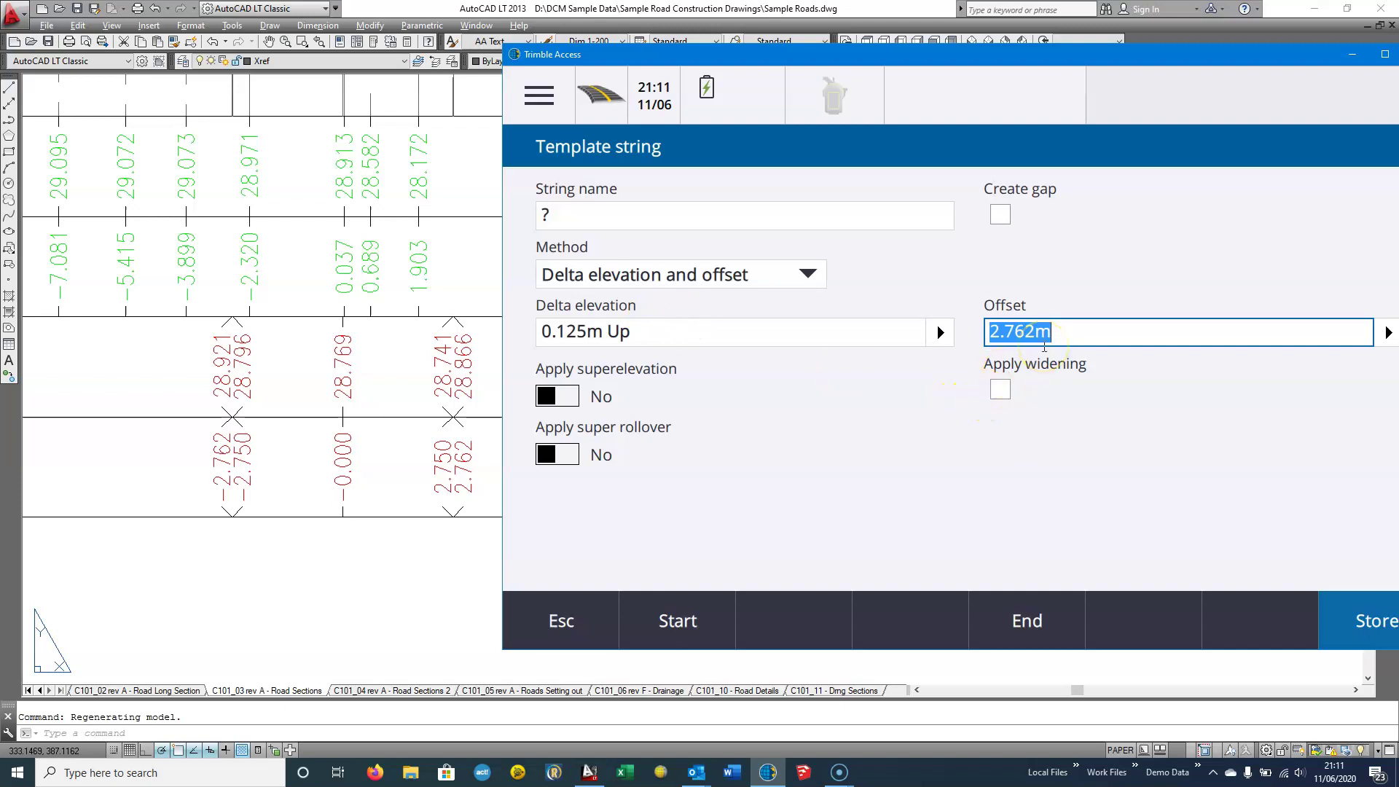
{"action": "left_click", "coordinate": [1367, 619]}
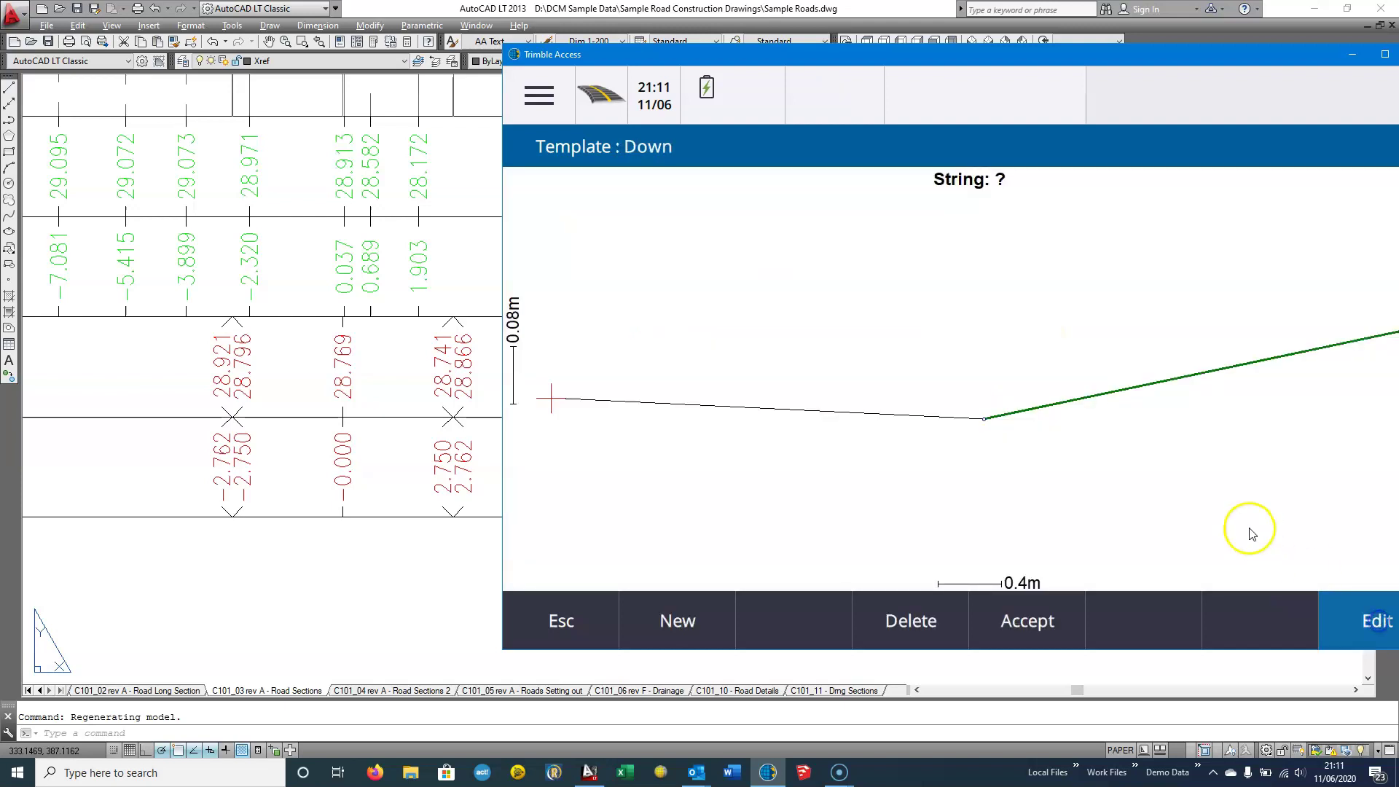
Reopen the unnamed kerb string for editing and set its offset to 0.012 m
{"action": "left_click", "coordinate": [1369, 618]}
{"action": "left_click", "coordinate": [1059, 331]}
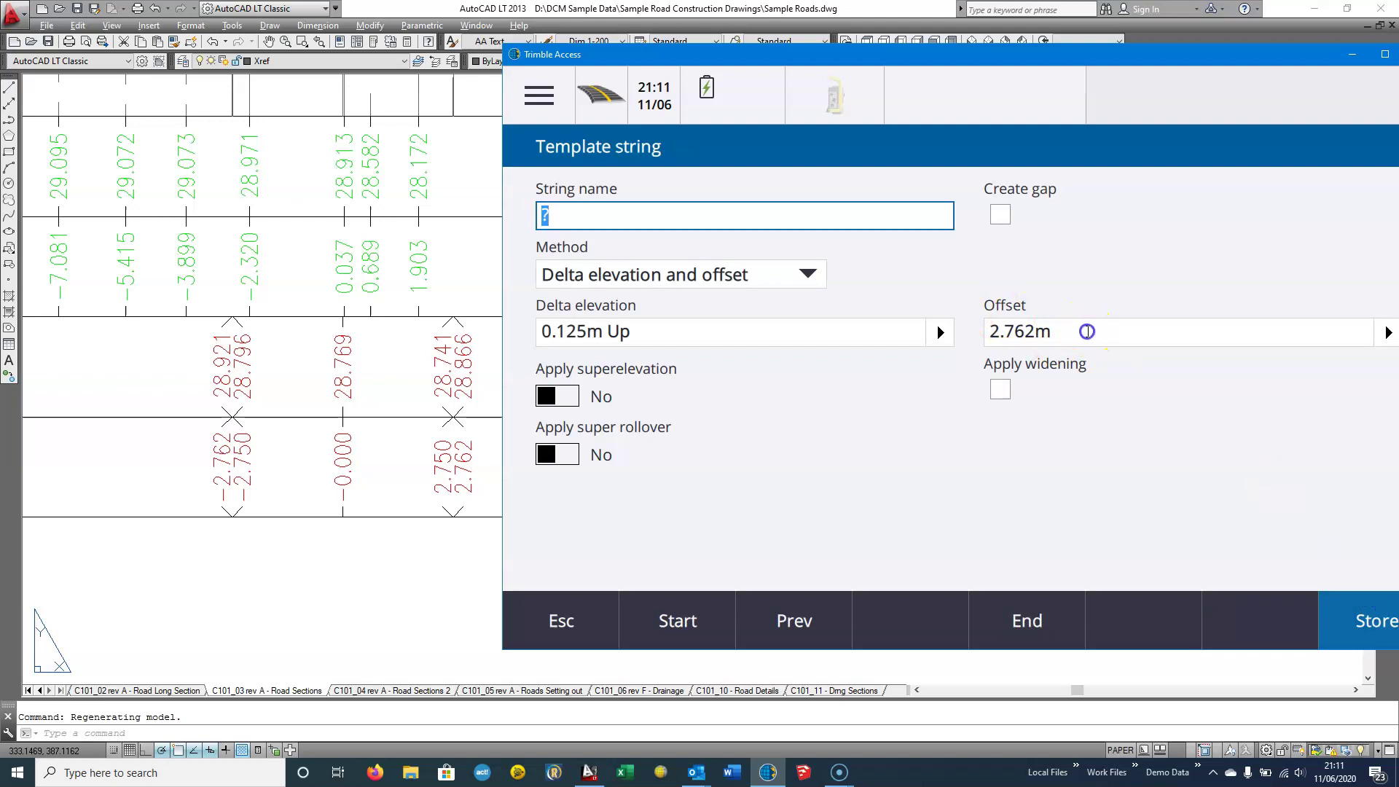
{"action": "left_click", "coordinate": [1058, 331]}
{"action": "double_click", "coordinate": [1058, 331]}
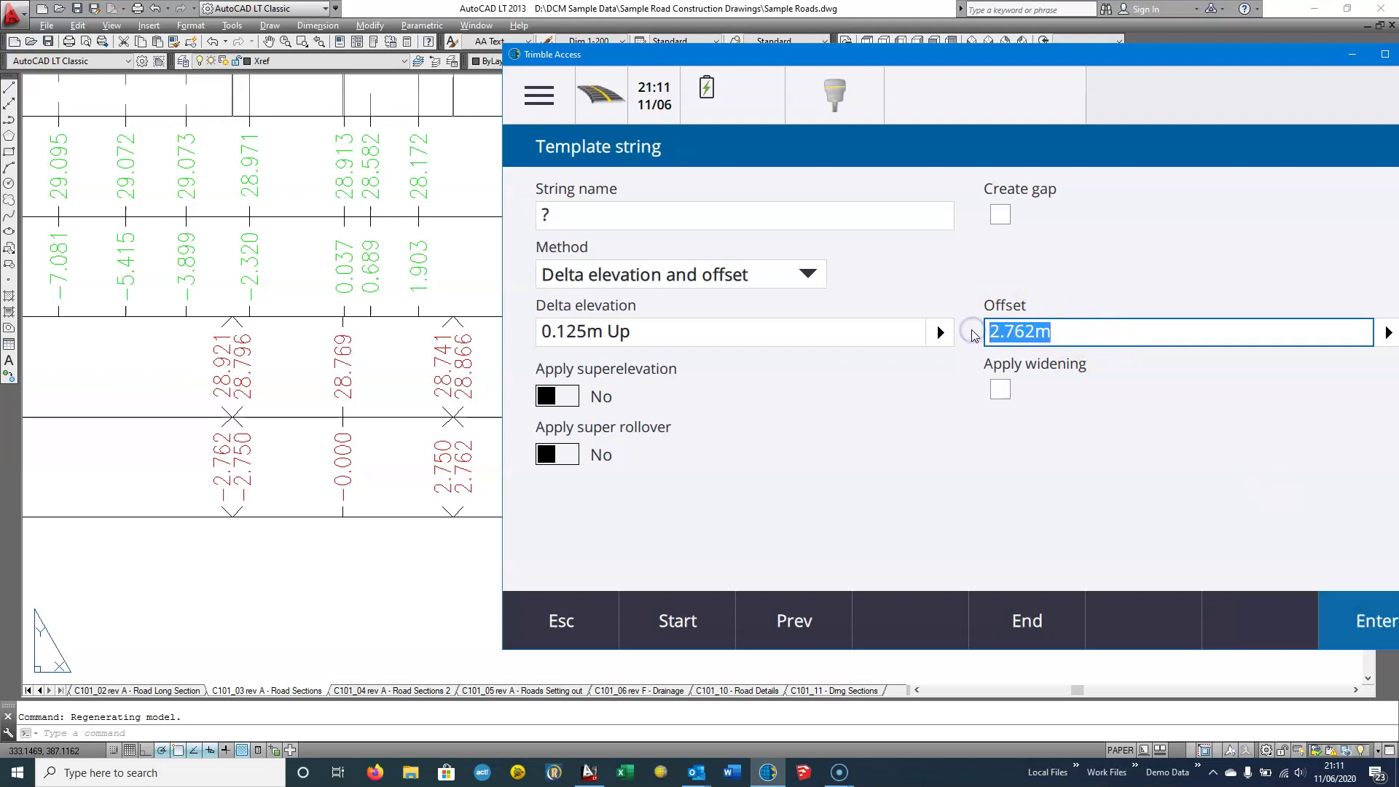
{"action": "type", "text": "0.012"}
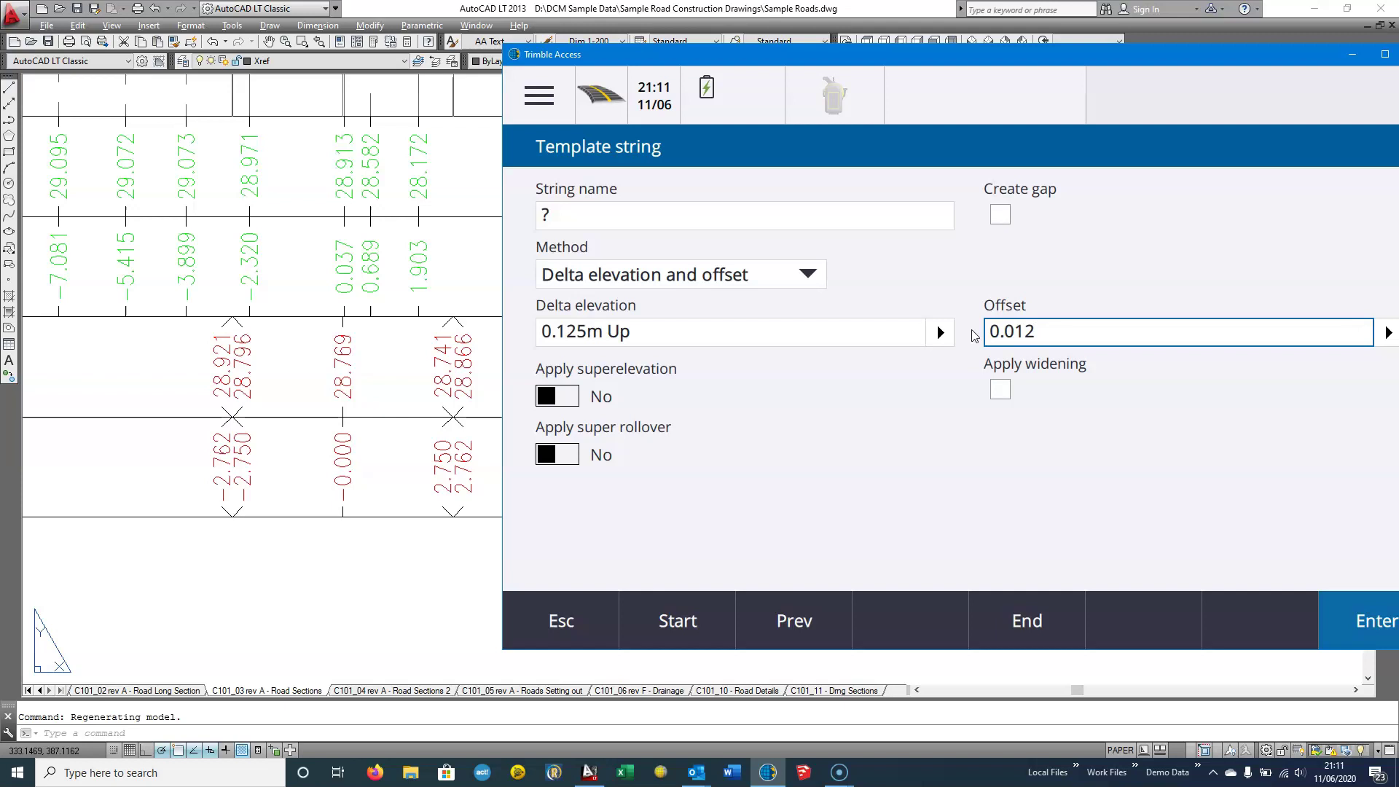
{"action": "key", "text": "Tab"}
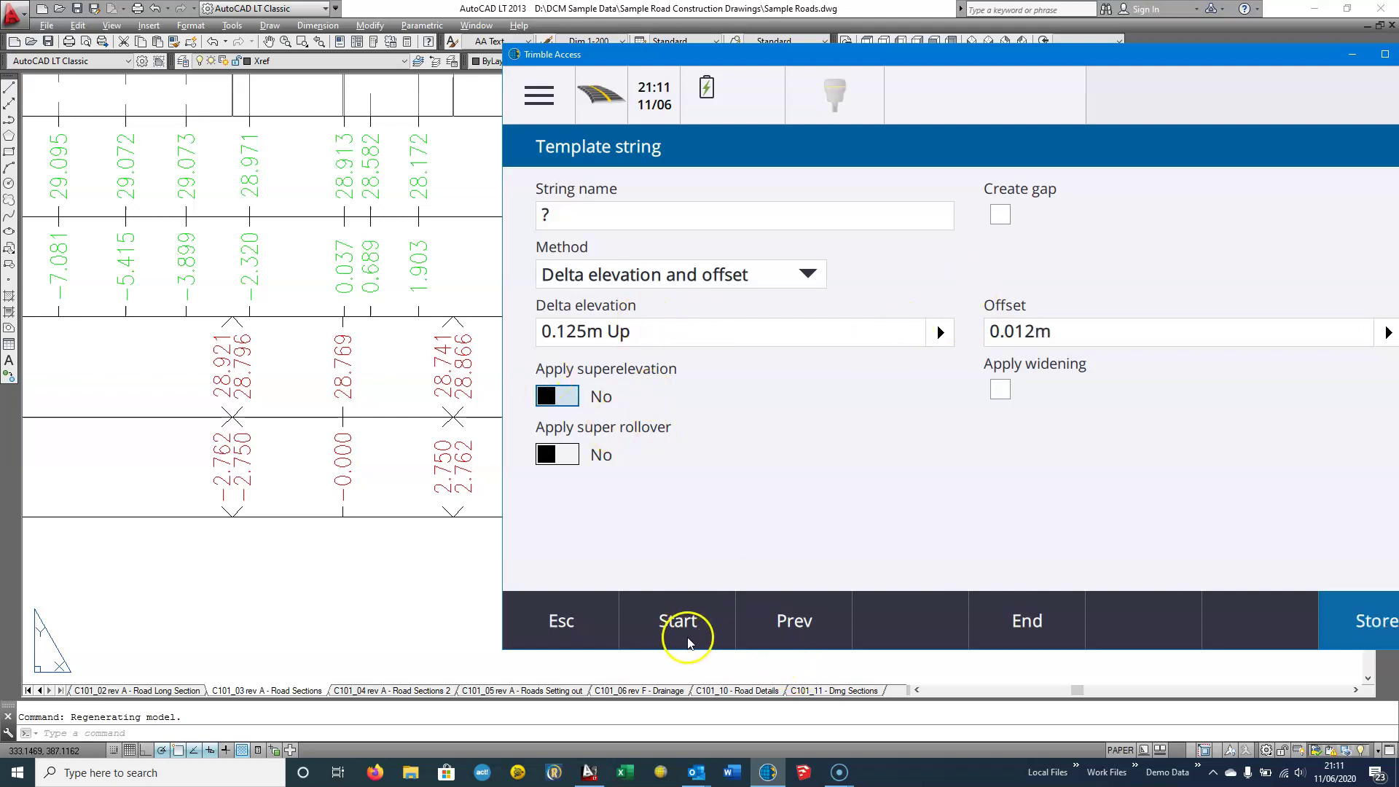
Name the kerb string KB, store it and accept the Down template
{"action": "left_click", "coordinate": [581, 219]}
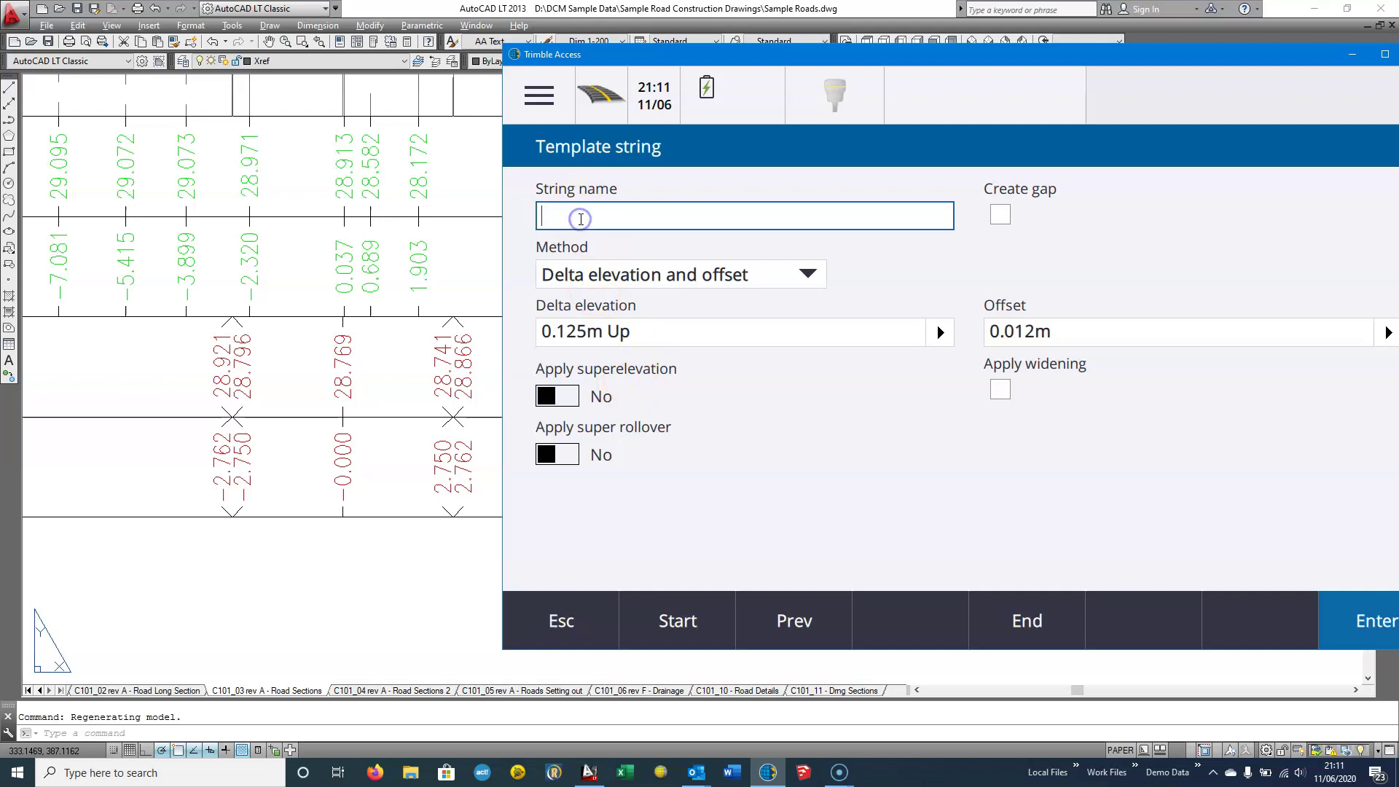
{"action": "type", "text": "KB"}
{"action": "left_click", "coordinate": [1371, 628]}
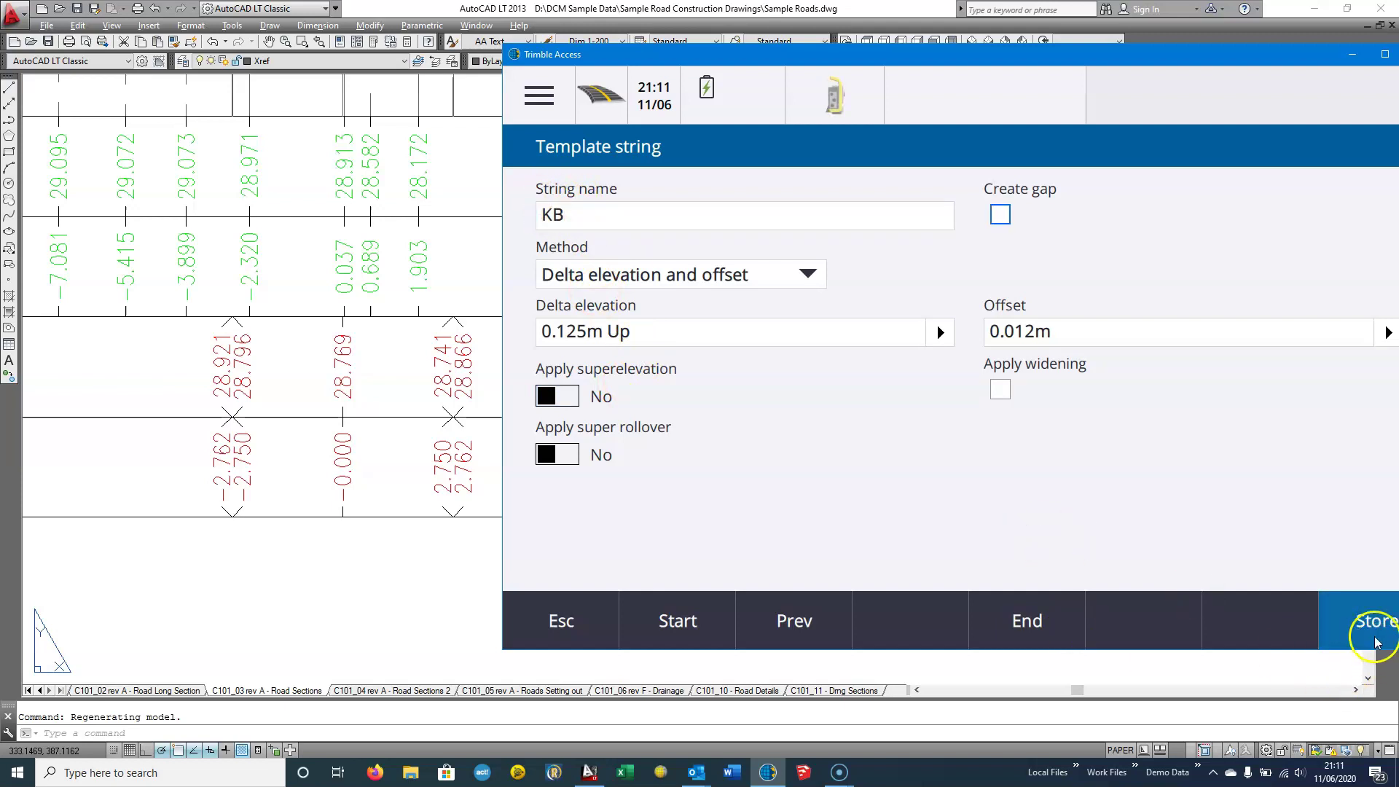
{"action": "left_click", "coordinate": [1374, 642]}
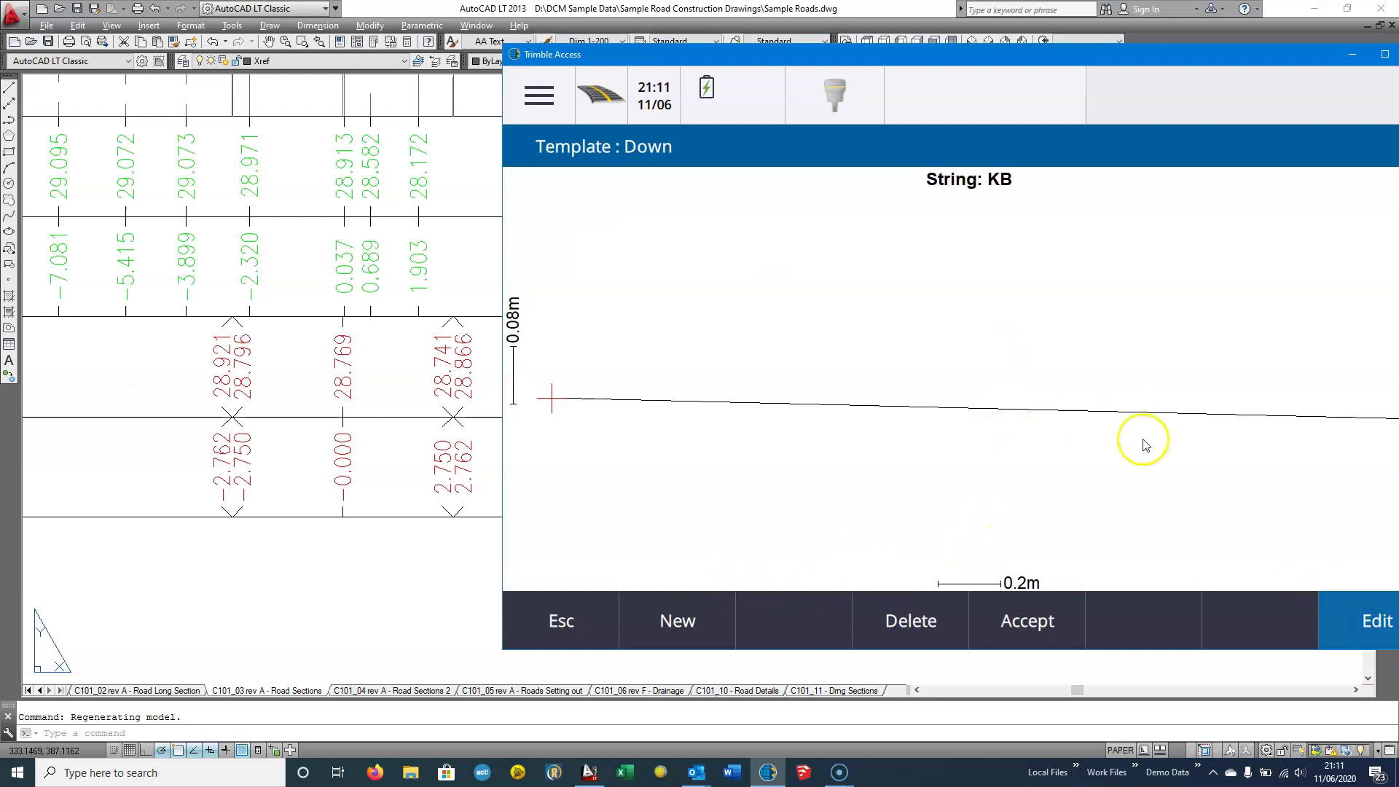
{"action": "left_click_drag", "start_coordinate": [958, 68], "coordinate": [870, 66]}
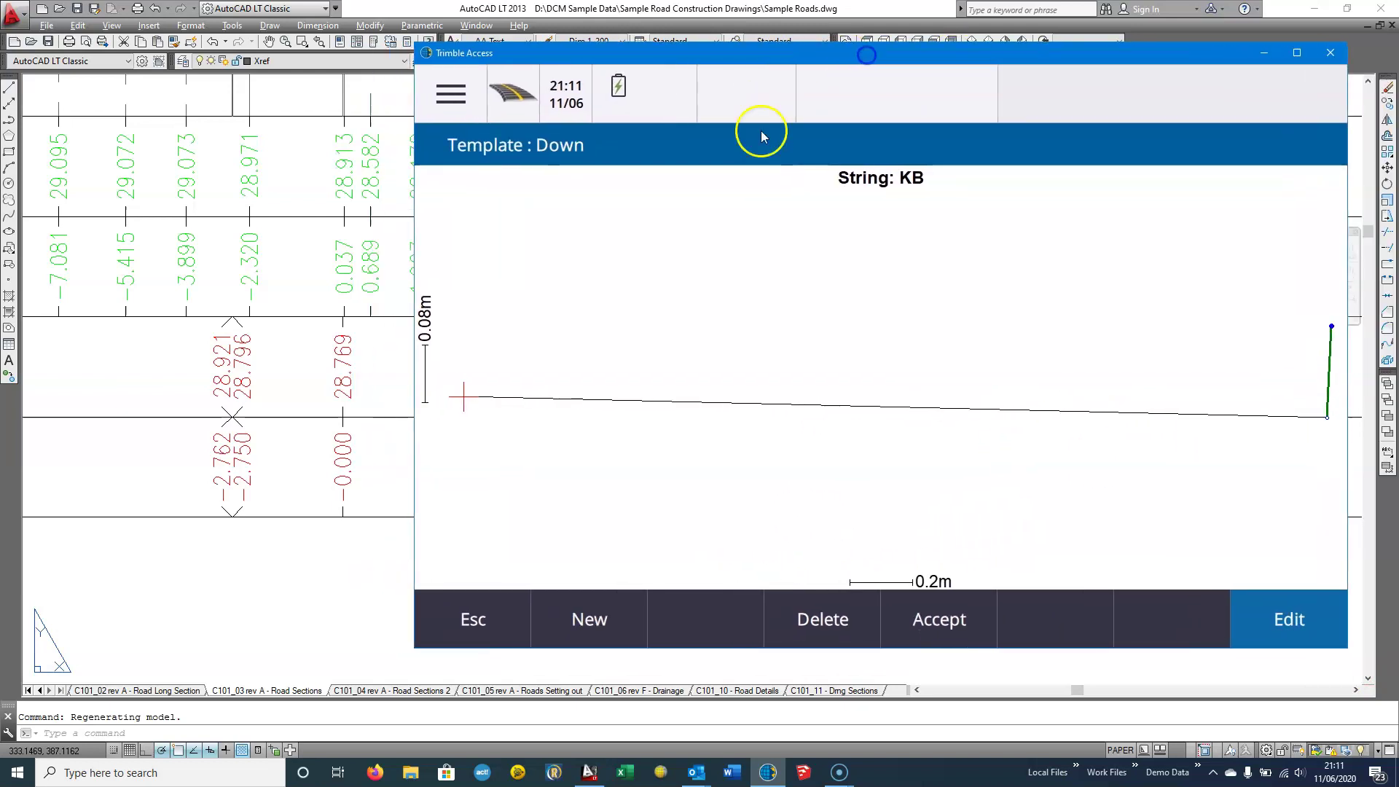
{"action": "left_click", "coordinate": [967, 621]}
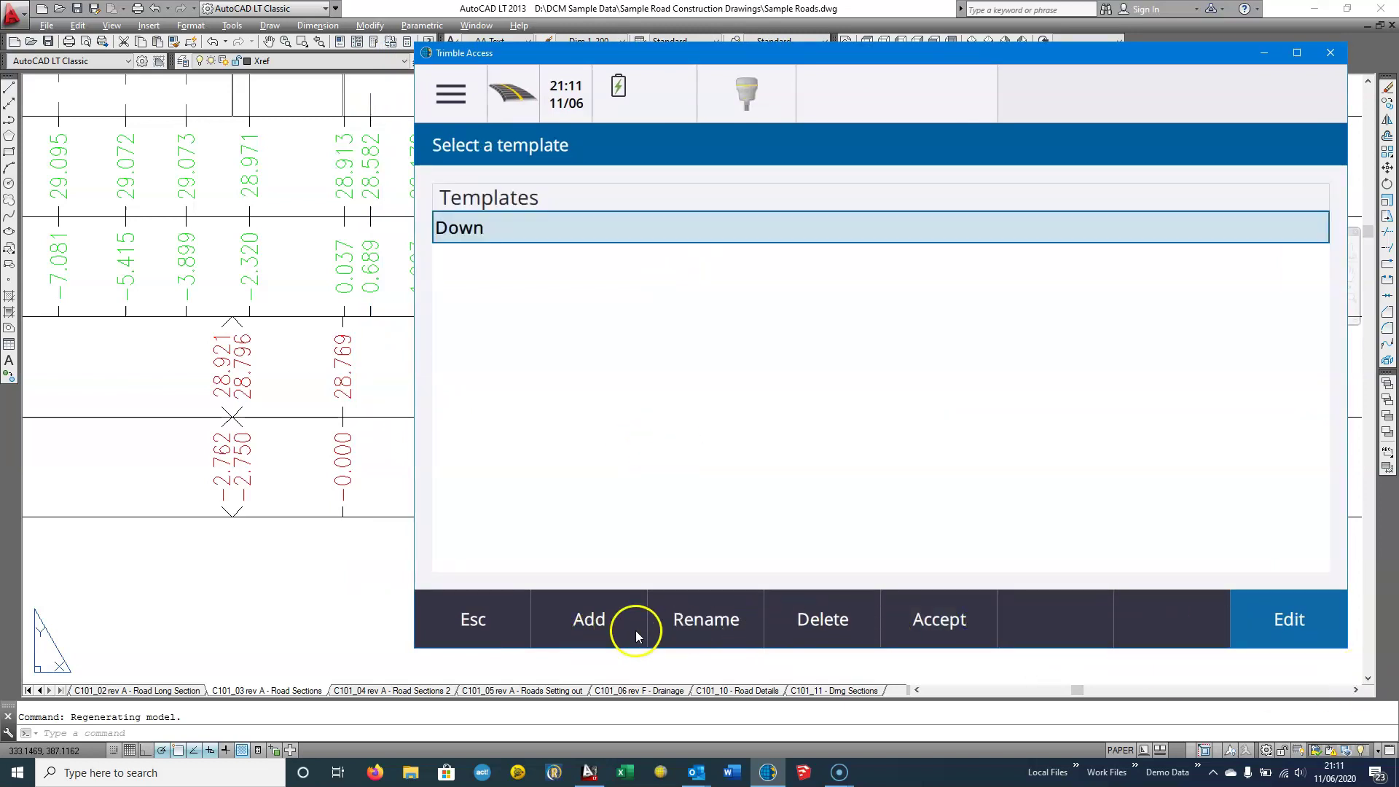
Add a new template named UP, copied from the current road's Down template
{"action": "left_click", "coordinate": [592, 621]}
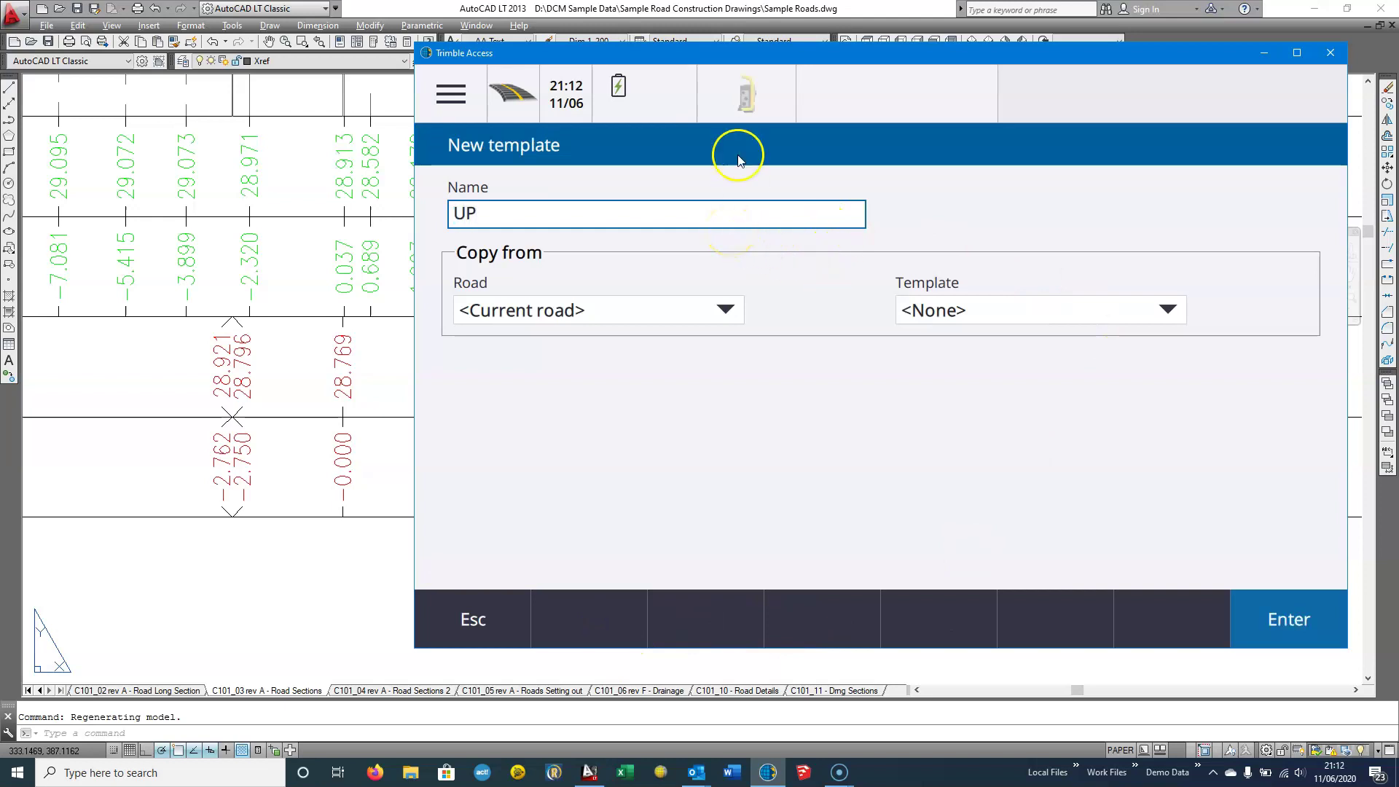
{"action": "left_click", "coordinate": [726, 310]}
{"action": "left_click", "coordinate": [877, 310]}
{"action": "left_click", "coordinate": [904, 311]}
{"action": "left_click", "coordinate": [933, 387]}
{"action": "left_click", "coordinate": [1283, 616]}
Change the UP template's CH string delta elevation to 0.028 m Up, then accept the template and the template list
{"action": "left_click", "coordinate": [719, 406]}
{"action": "left_click", "coordinate": [1243, 621]}
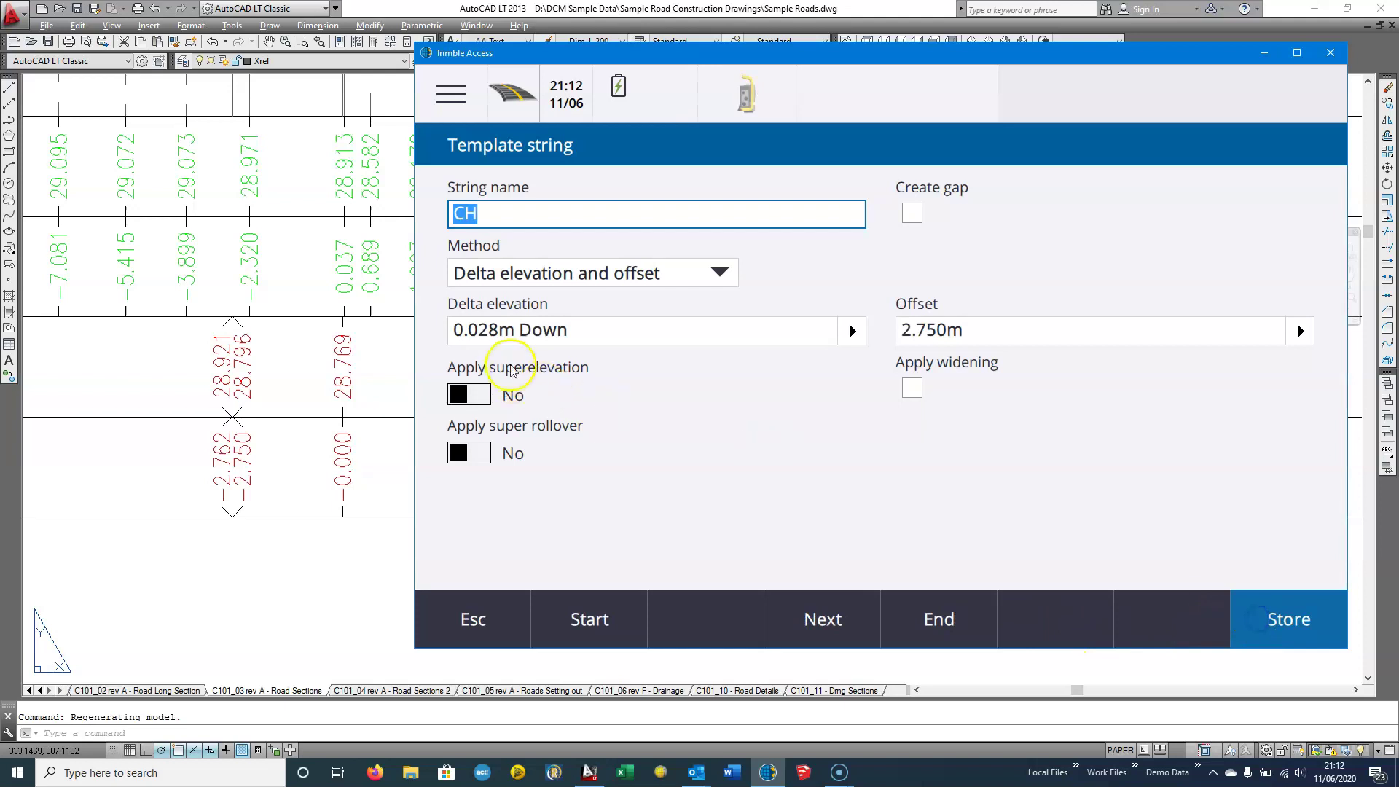
{"action": "left_click", "coordinate": [852, 331]}
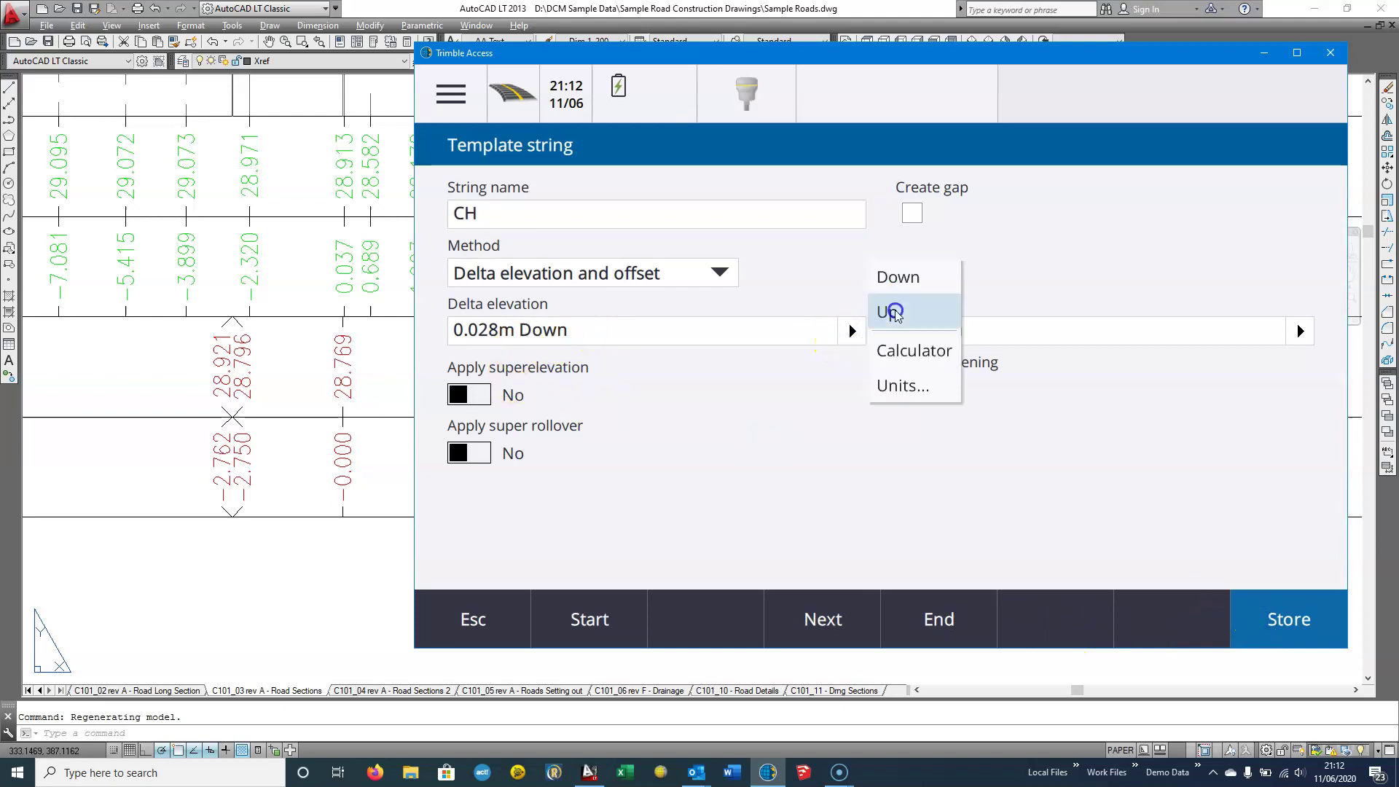
{"action": "left_click", "coordinate": [888, 313]}
{"action": "left_click", "coordinate": [1297, 633]}
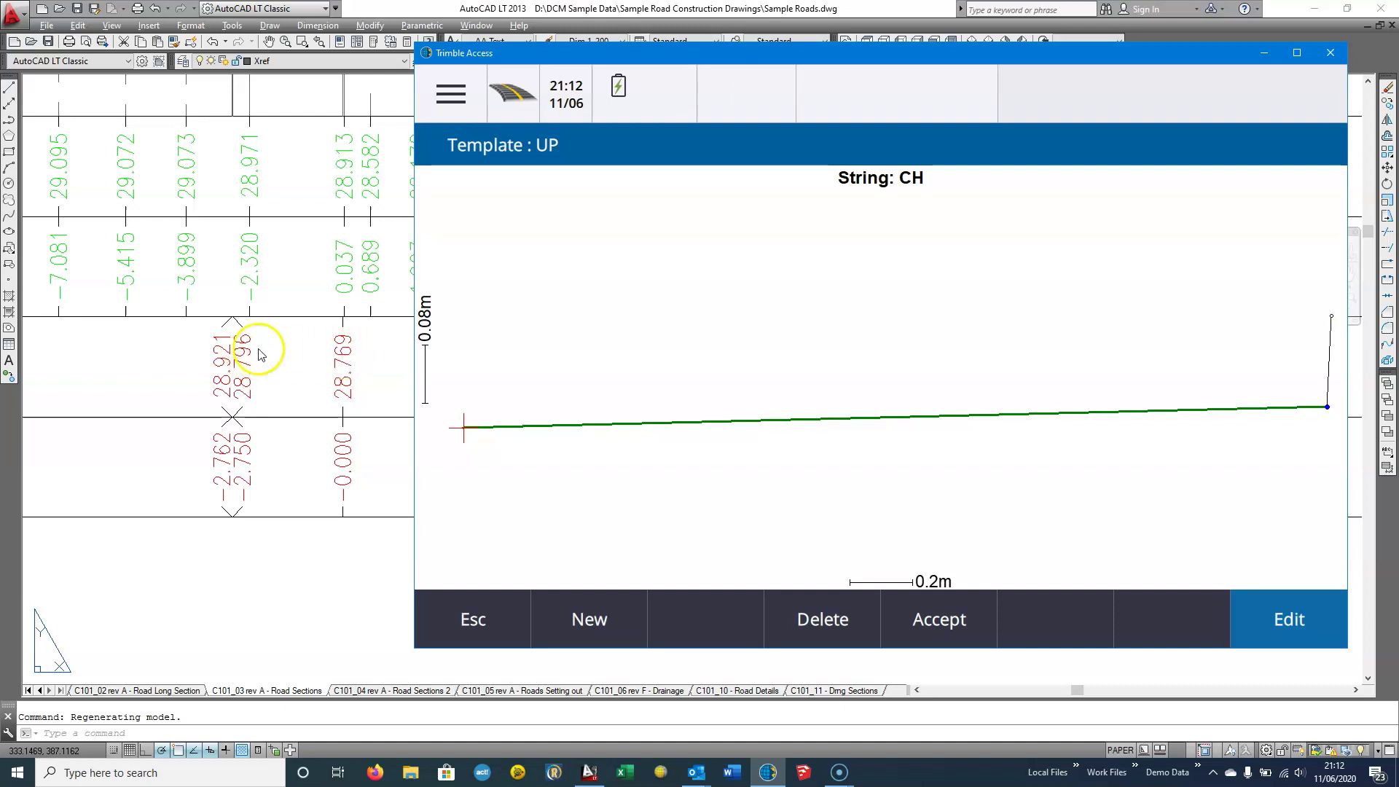
{"action": "left_click", "coordinate": [908, 625]}
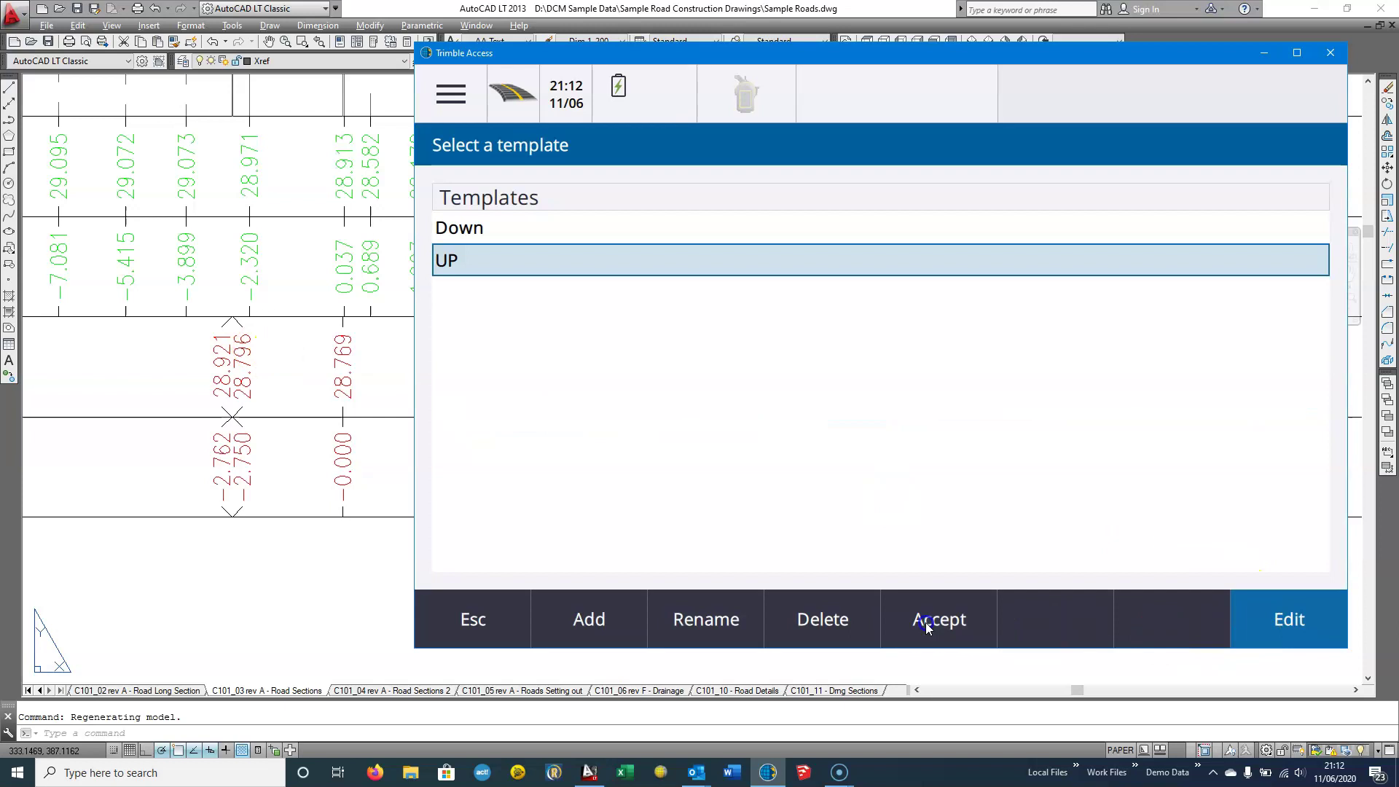
{"action": "left_click", "coordinate": [976, 625]}
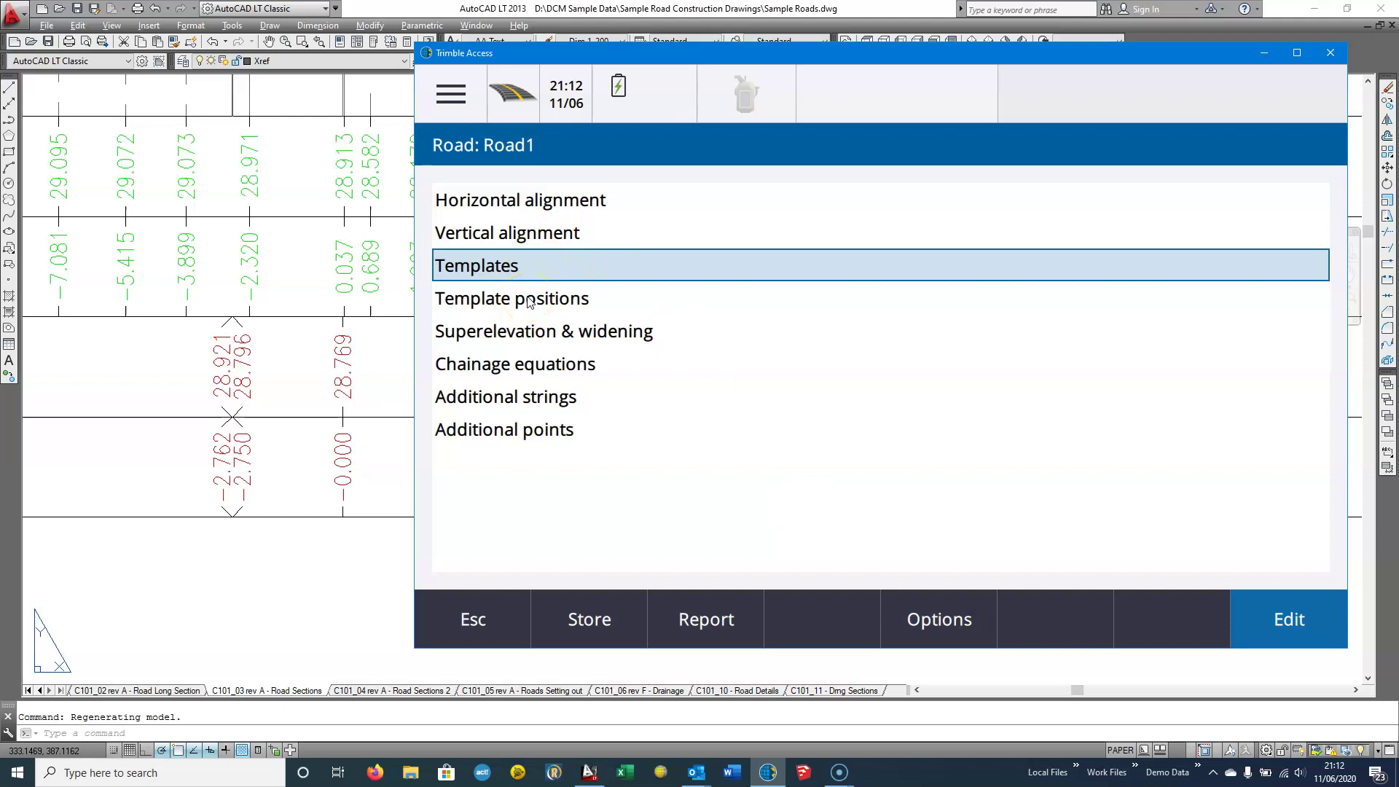
Start adding a template position to Road1 and look up its start chainage on the Road 1 cross sections in AutoCAD
{"action": "left_click", "coordinate": [530, 299]}
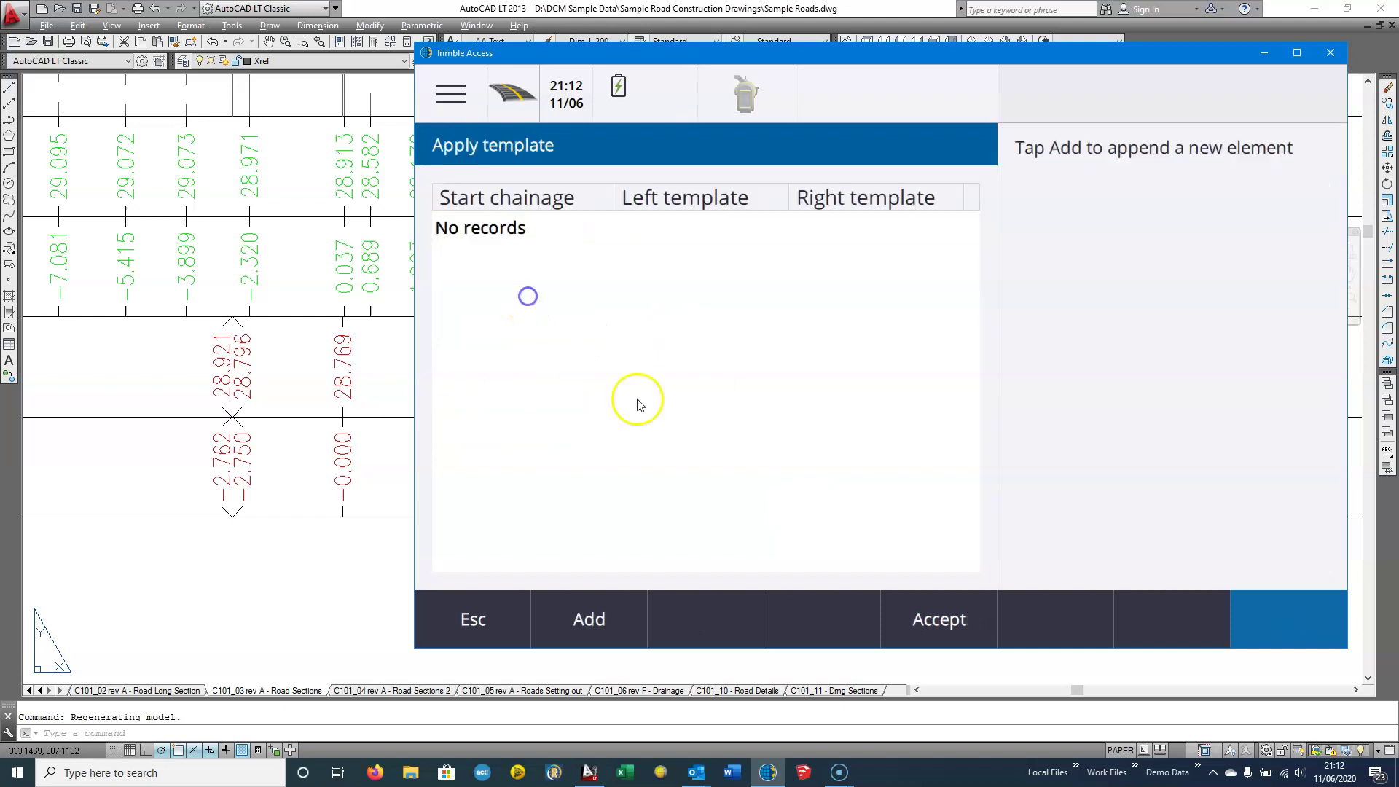
{"action": "left_click", "coordinate": [576, 626]}
{"action": "scroll", "coordinate": [265, 438], "scroll_direction": "down", "scroll_amount": 3}
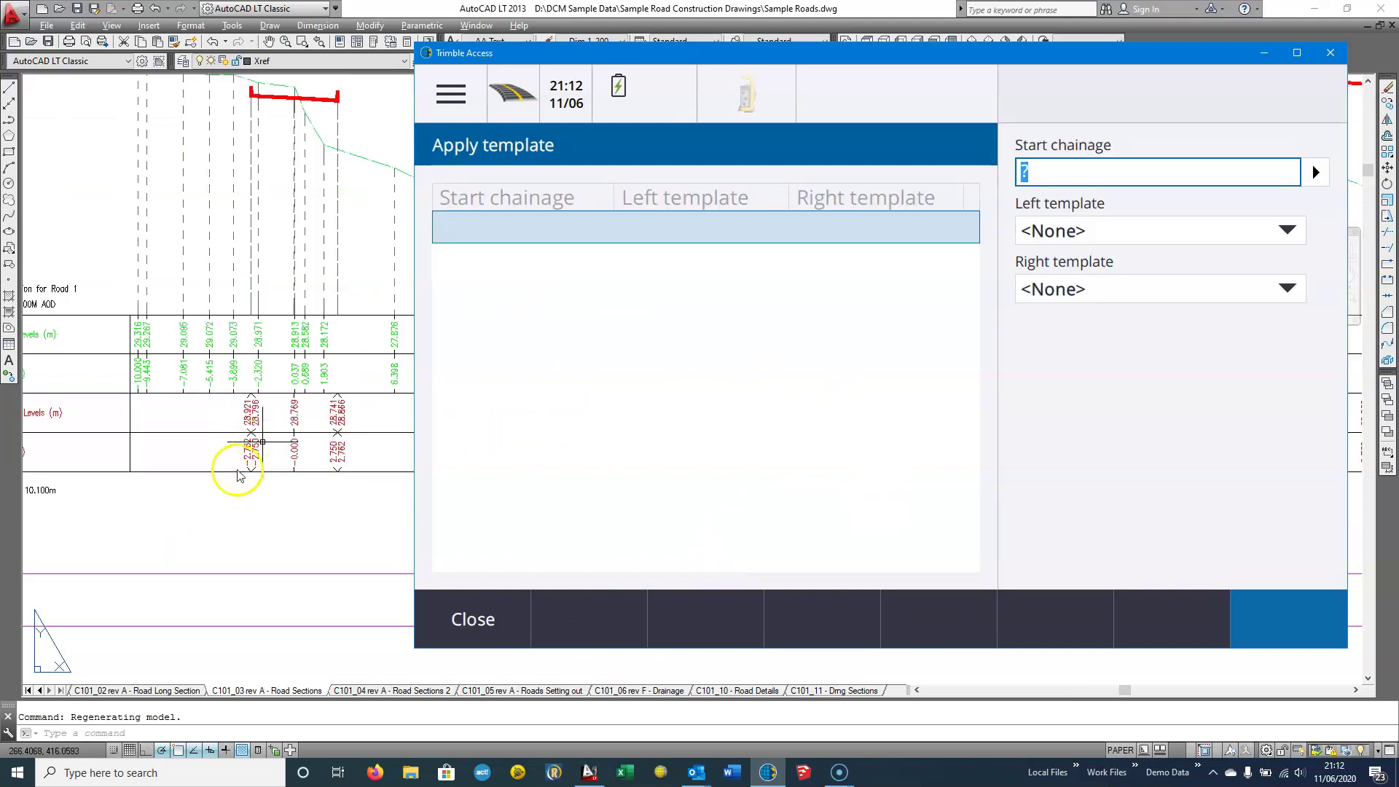
{"action": "left_click", "coordinate": [248, 463]}
{"action": "mouse_move", "coordinate": [428, 395]}
{"action": "left_mouse_down"}
{"action": "mouse_move", "coordinate": [625, 375]}
{"action": "mouse_move", "coordinate": [462, 437]}
{"action": "left_mouse_up"}
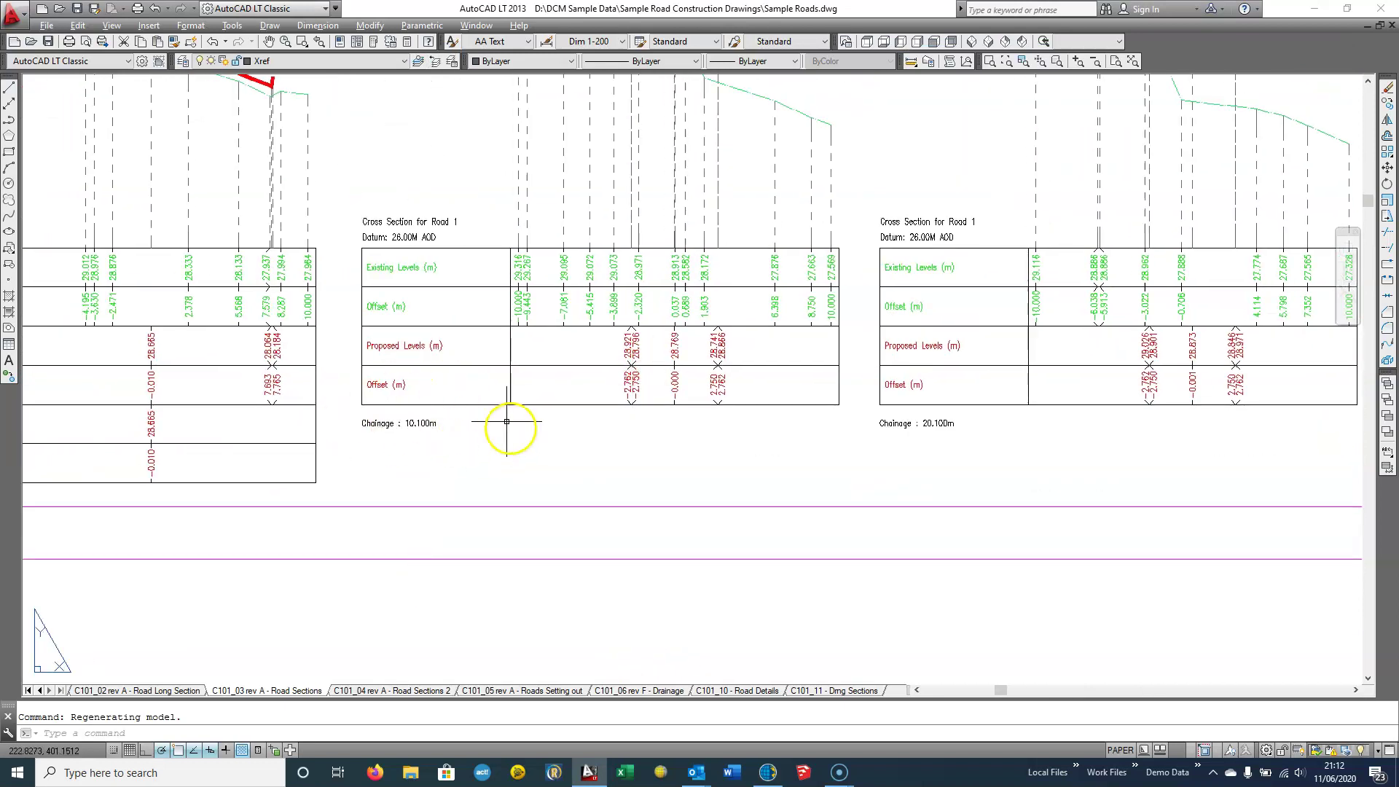
{"action": "left_click", "coordinate": [802, 773]}
{"action": "left_click", "coordinate": [359, 466]}
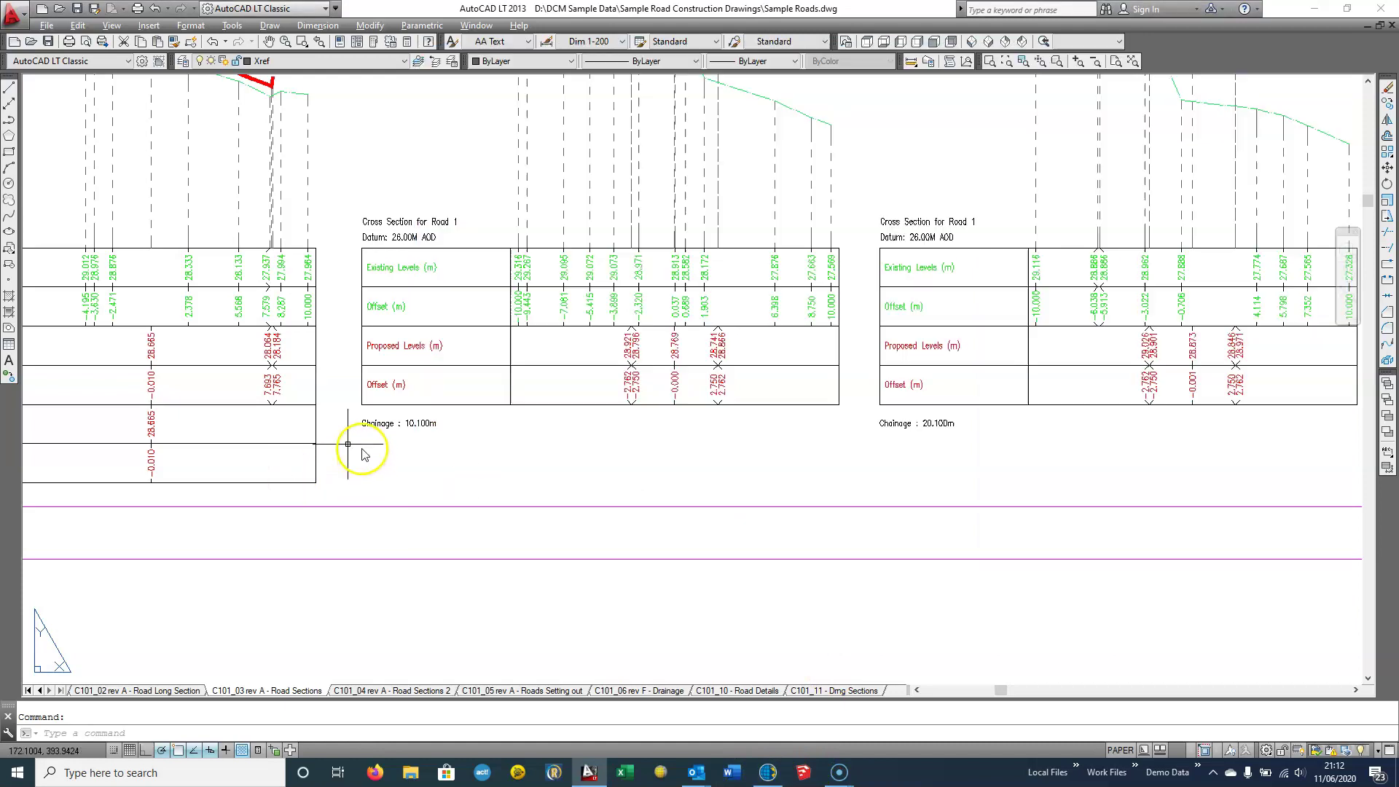
{"action": "left_click_drag", "start_coordinate": [359, 453], "coordinate": [495, 432]}
{"action": "scroll", "coordinate": [182, 422], "scroll_direction": "down", "scroll_amount": 1}
{"action": "scroll", "coordinate": [250, 459], "scroll_direction": "down", "scroll_amount": 2}
{"action": "left_click_drag", "start_coordinate": [283, 403], "coordinate": [224, 445]}
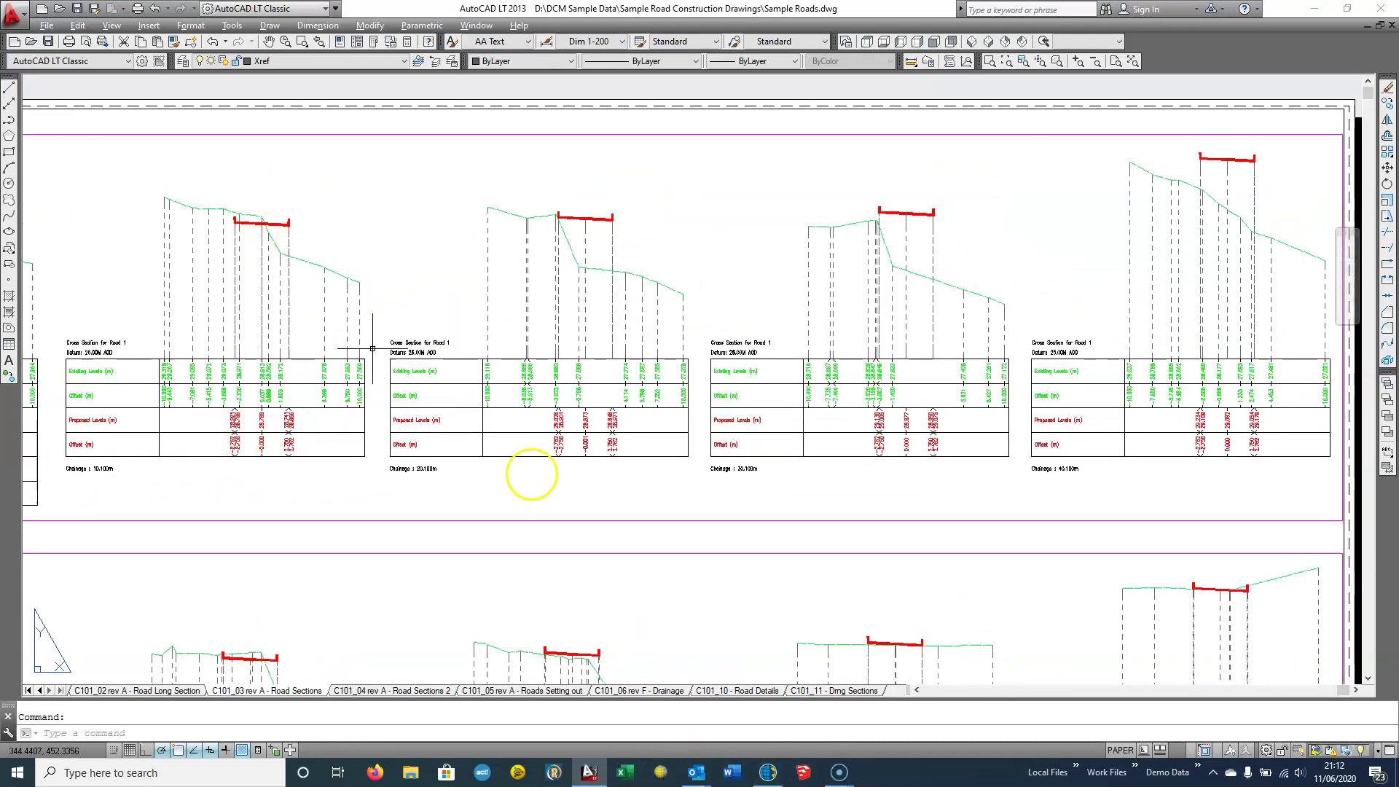
{"action": "left_click", "coordinate": [763, 778]}
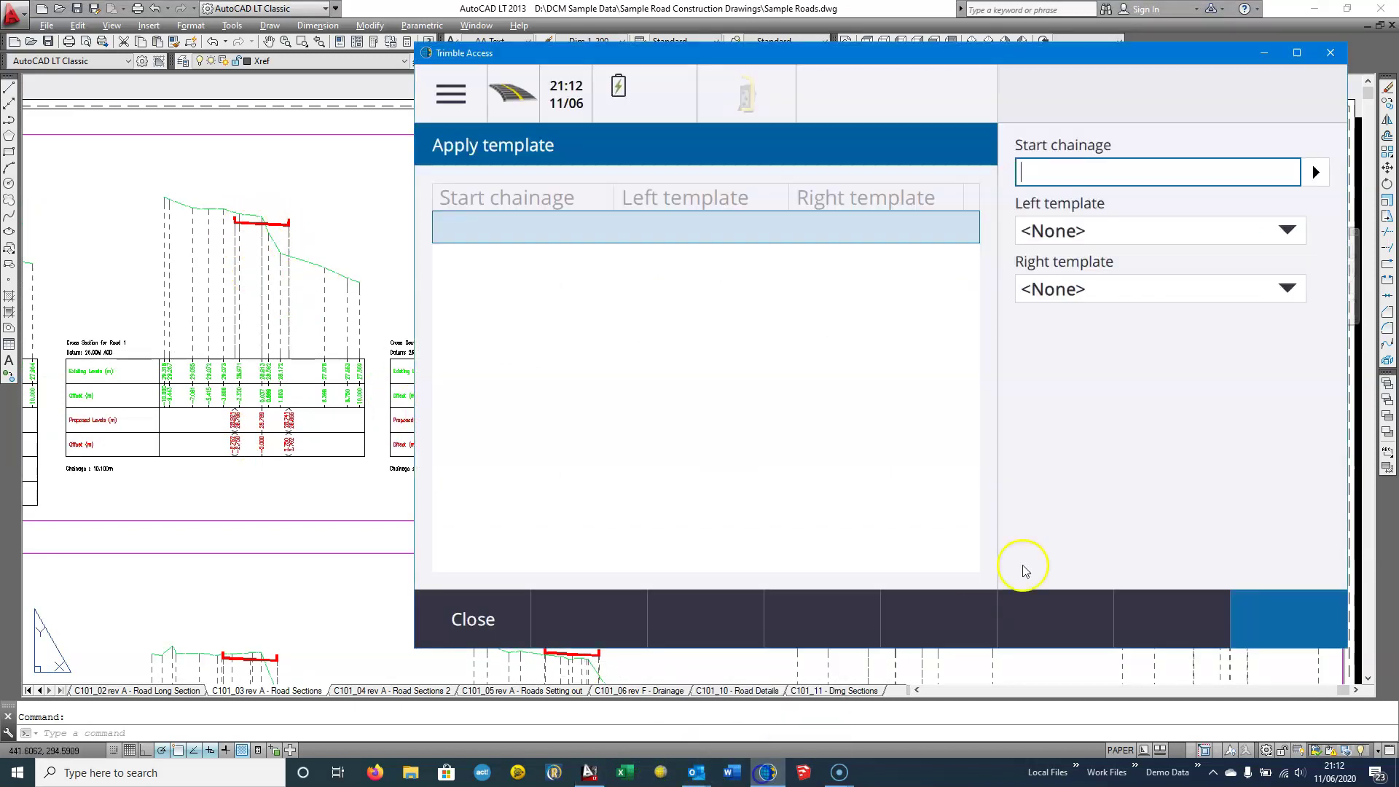
Set the start chainage to 10.1 m with UP as left template and Down as right template, and store the position
{"action": "left_click", "coordinate": [1088, 185]}
{"action": "type", "text": "10.1"}
{"action": "key", "text": "Tab"}
{"action": "left_click", "coordinate": [1105, 233]}
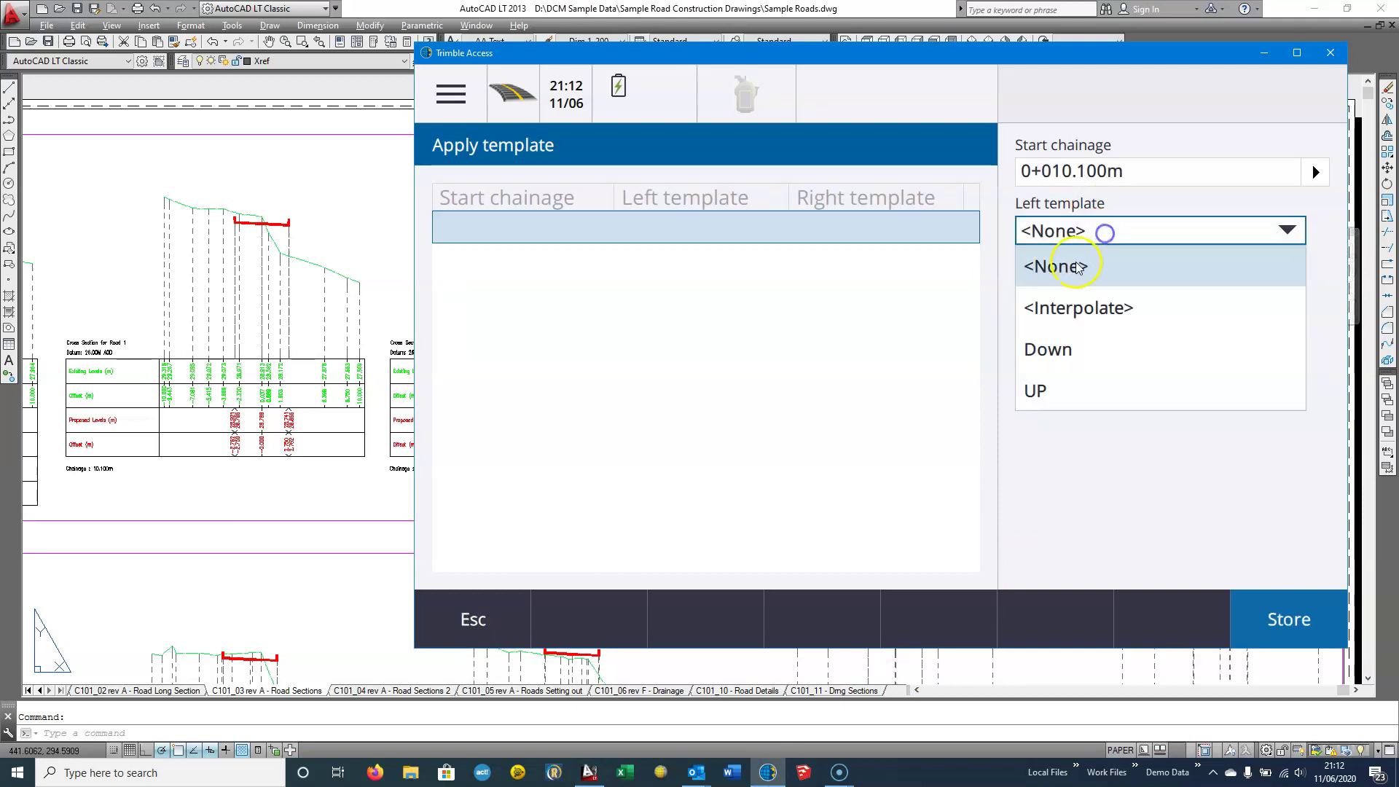
{"action": "left_click", "coordinate": [1062, 384]}
{"action": "left_click", "coordinate": [1057, 290]}
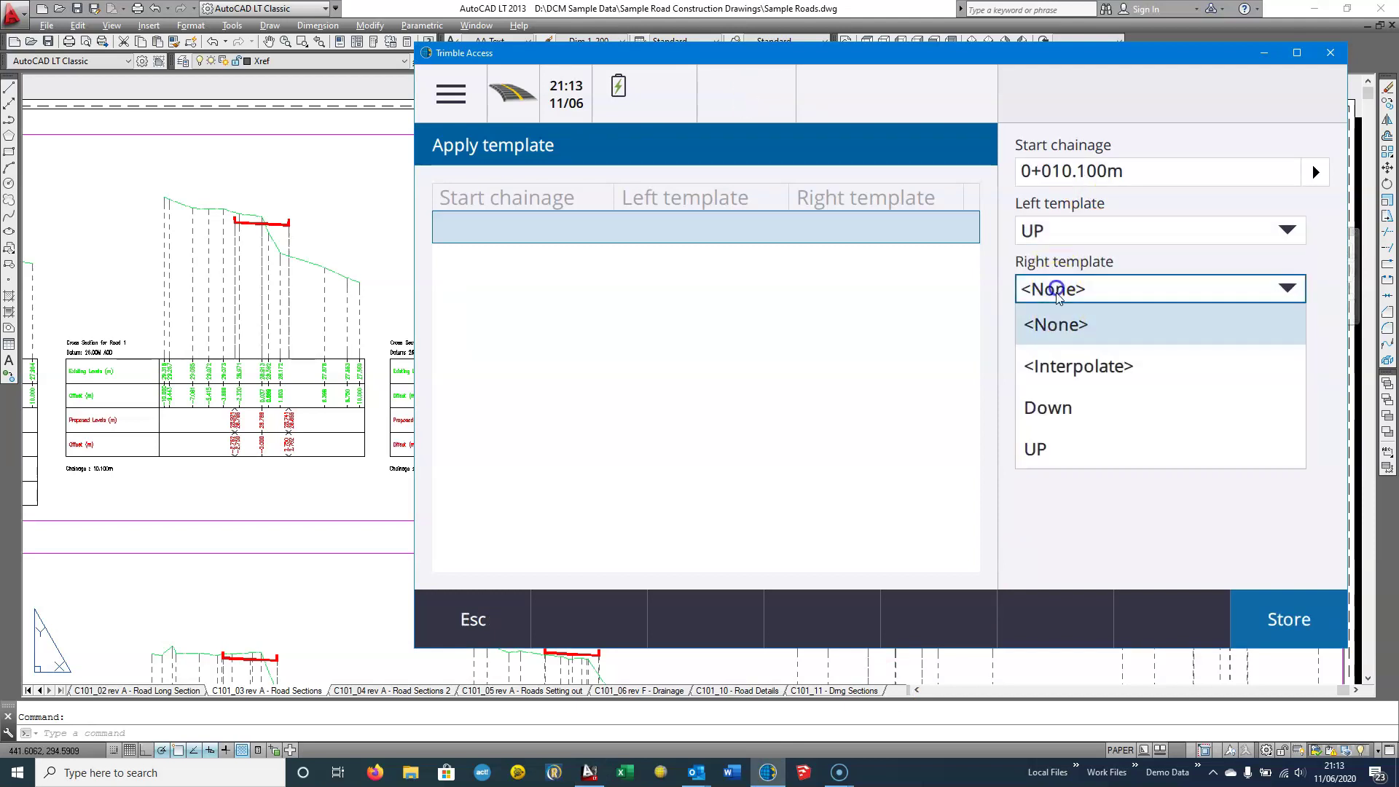
{"action": "left_click", "coordinate": [1069, 406]}
{"action": "left_click", "coordinate": [1264, 616]}
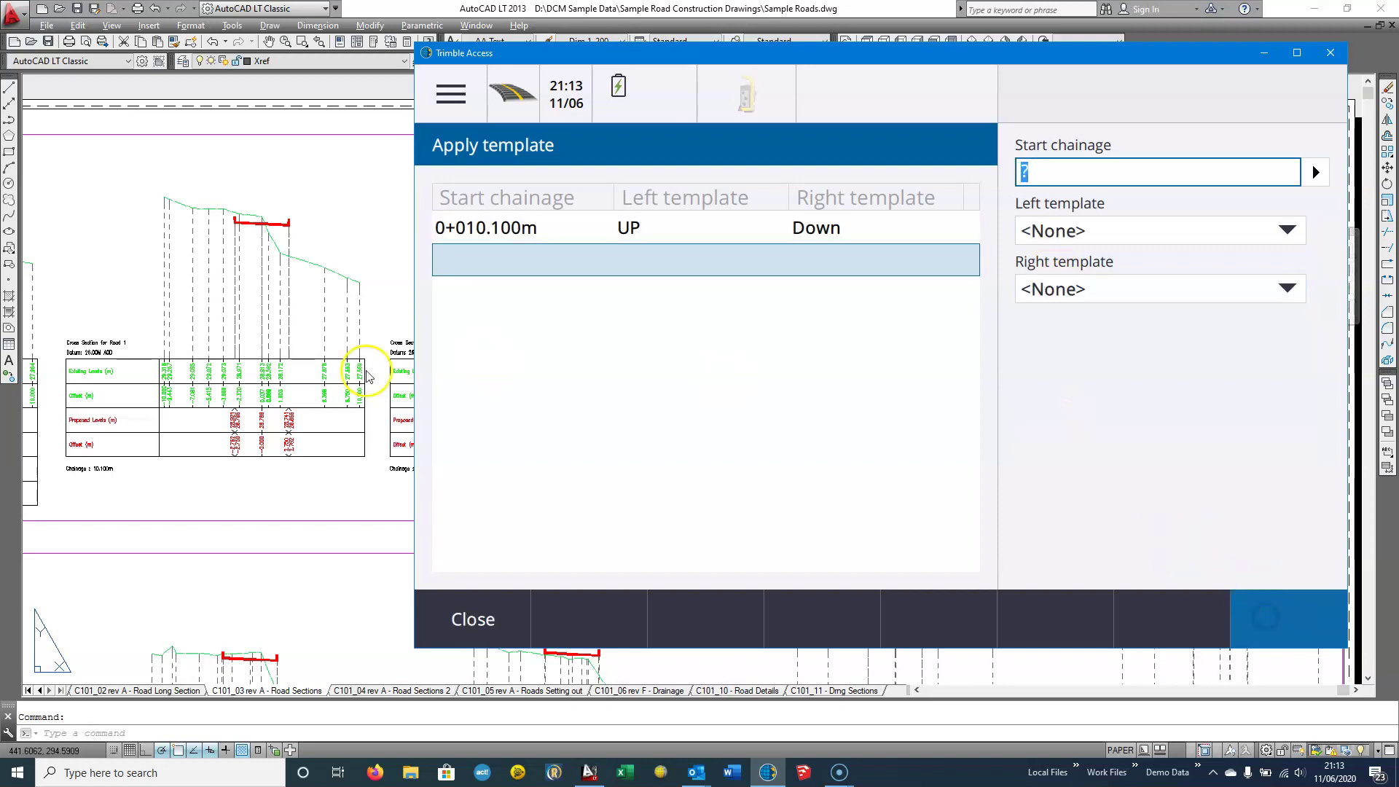
Examine the proposed levels and offsets on the remaining Road 1 cross sections in AutoCAD, from chainage 20.100 m to the last section
{"action": "left_click", "coordinate": [265, 312]}
{"action": "scroll", "coordinate": [265, 312], "scroll_direction": "down", "scroll_amount": 2}
{"action": "scroll", "coordinate": [346, 344], "scroll_direction": "up", "scroll_amount": 2}
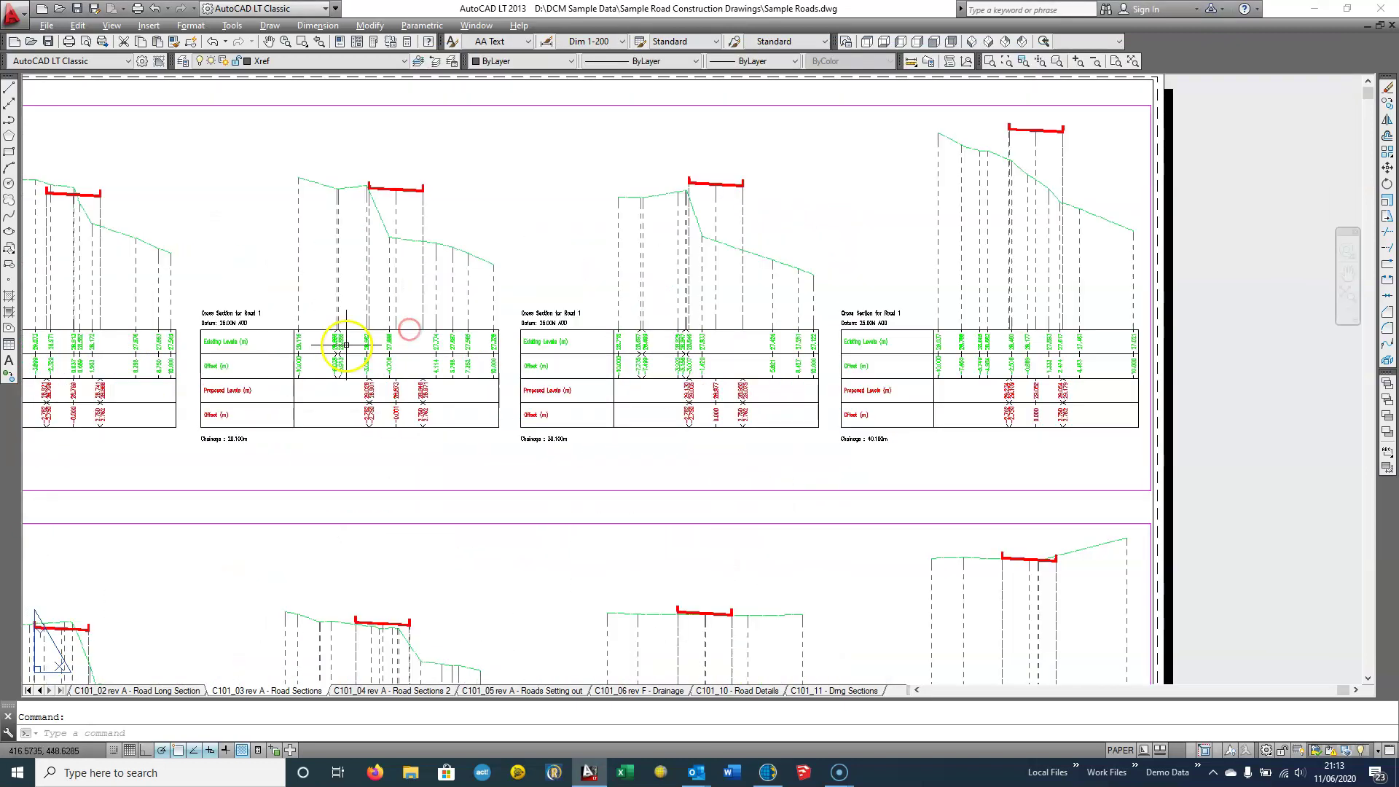
{"action": "scroll", "coordinate": [346, 344], "scroll_direction": "up", "scroll_amount": 4}
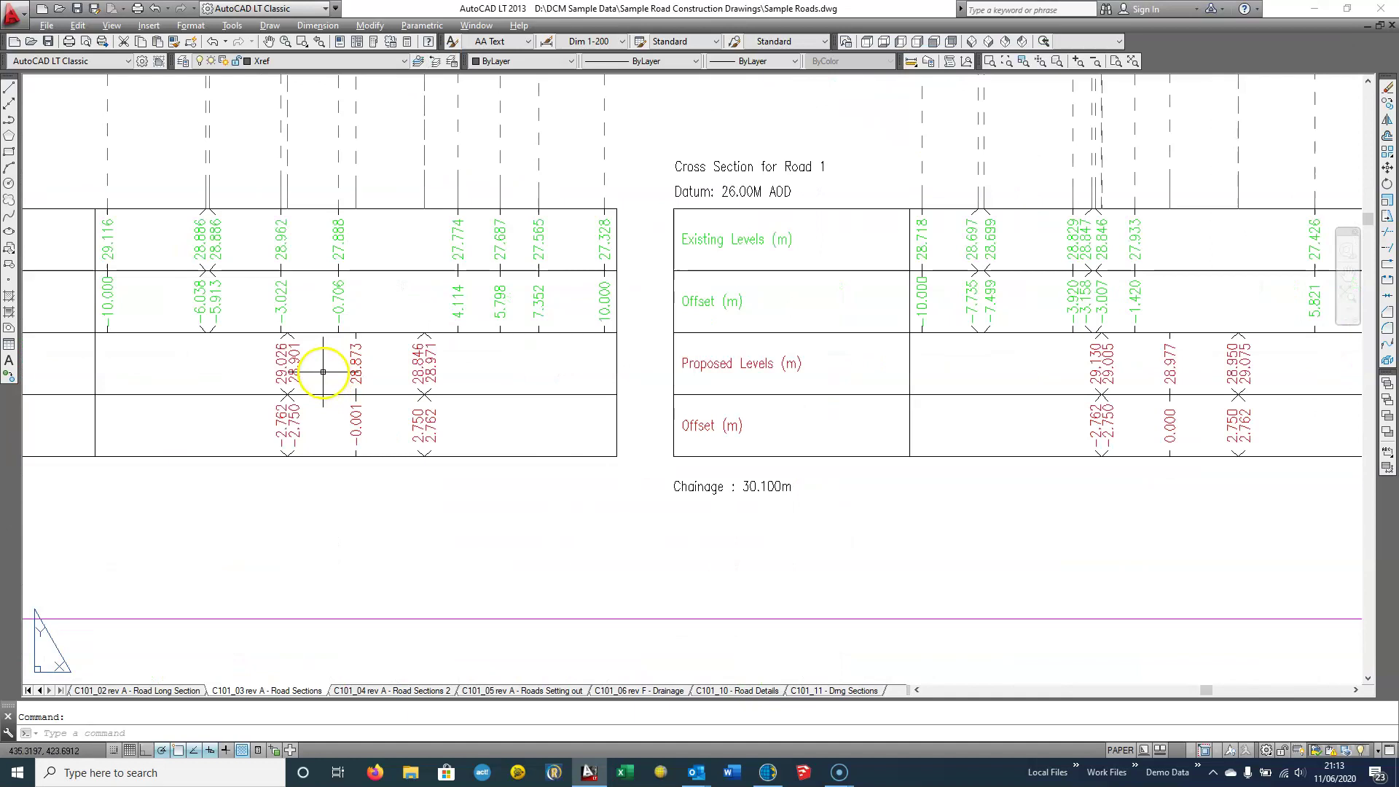
{"action": "scroll", "coordinate": [323, 371], "scroll_direction": "up", "scroll_amount": 2}
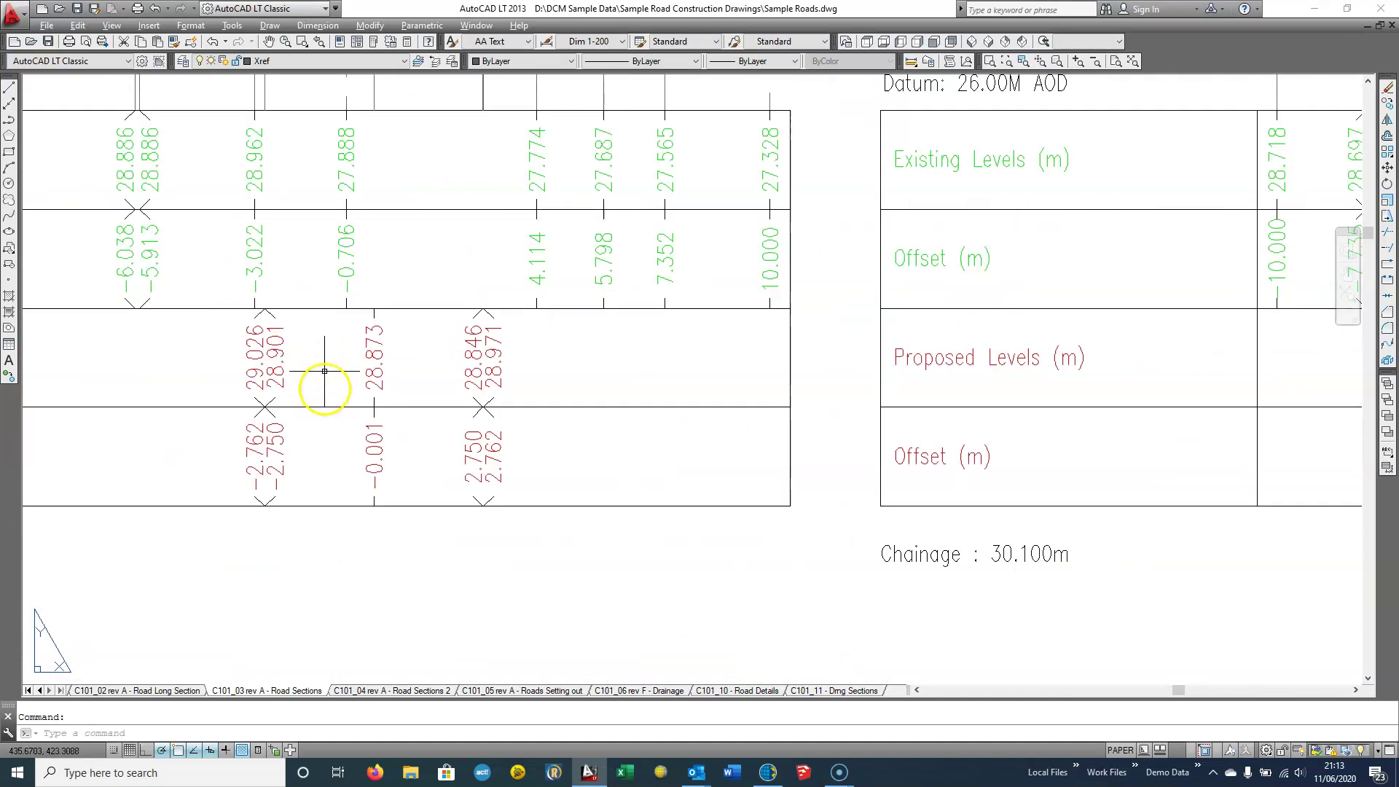
{"action": "left_click_drag", "start_coordinate": [298, 366], "coordinate": [336, 378]}
{"action": "left_click_drag", "start_coordinate": [892, 373], "coordinate": [350, 350]}
{"action": "left_click_drag", "start_coordinate": [962, 364], "coordinate": [521, 353]}
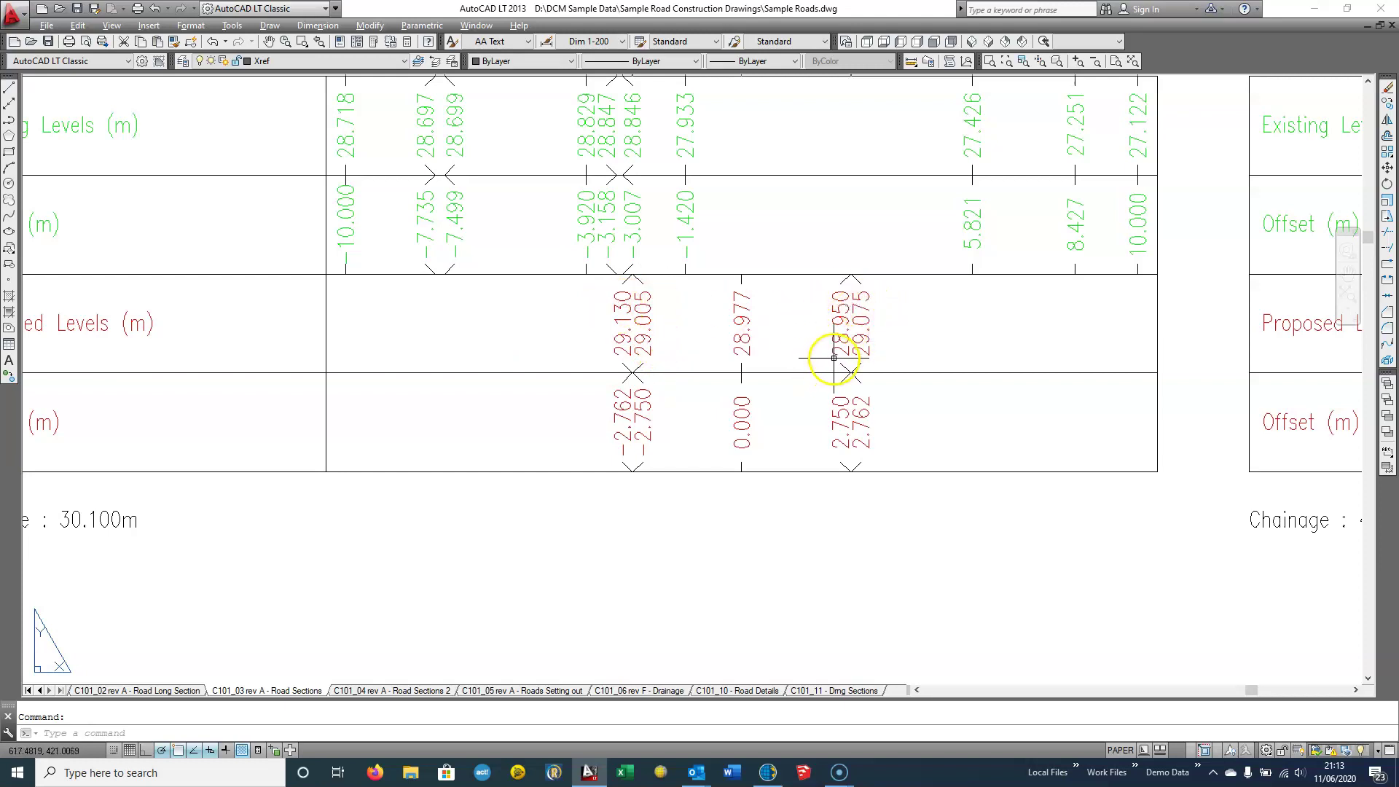
{"action": "left_click_drag", "start_coordinate": [836, 344], "coordinate": [612, 352]}
{"action": "left_click_drag", "start_coordinate": [775, 355], "coordinate": [264, 360]}
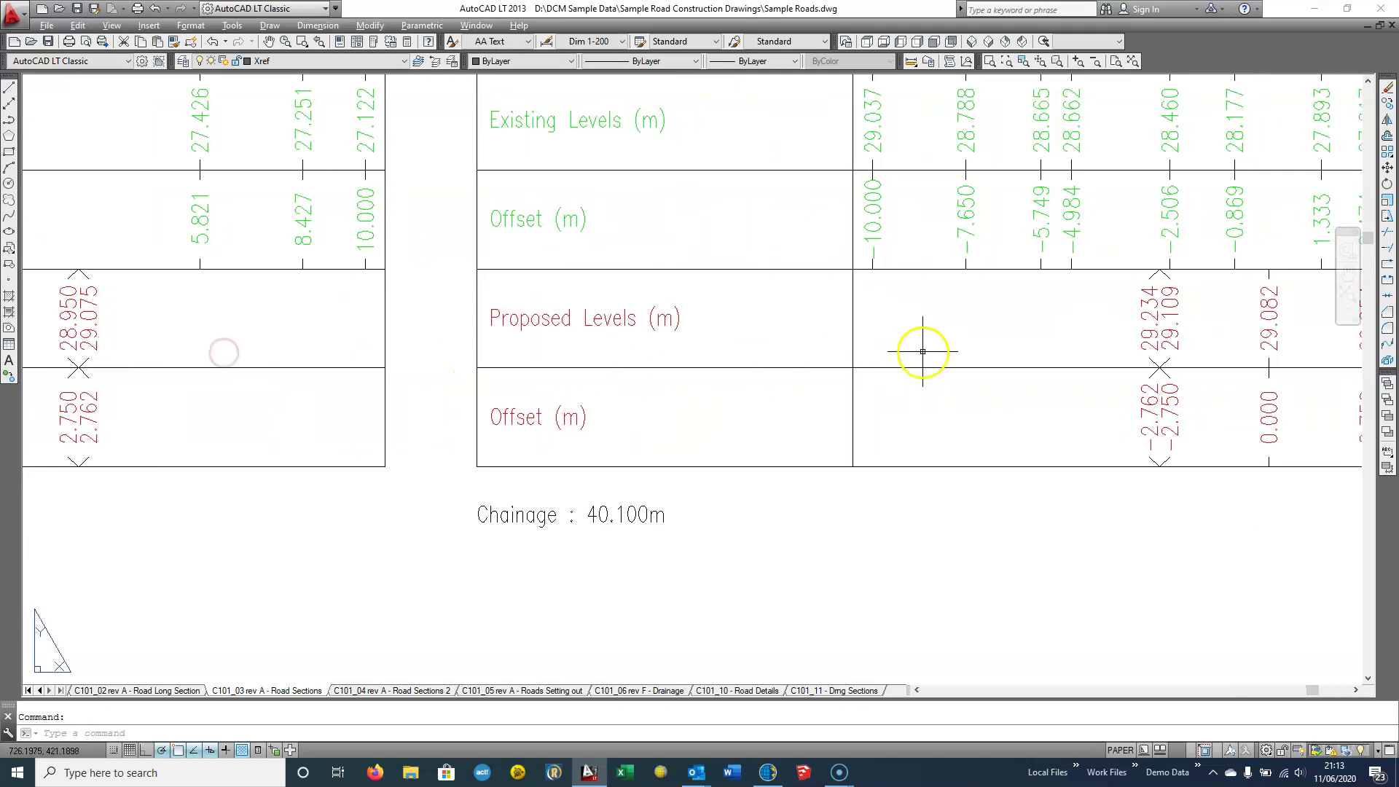
{"action": "scroll", "coordinate": [921, 350], "scroll_direction": "down", "scroll_amount": 6}
{"action": "mouse_move", "coordinate": [586, 566]}
{"action": "left_mouse_down"}
{"action": "mouse_move", "coordinate": [803, 313]}
{"action": "mouse_move", "coordinate": [581, 379]}
{"action": "left_mouse_up"}
{"action": "scroll", "coordinate": [835, 585], "scroll_direction": "up", "scroll_amount": 8}
{"action": "left_click_drag", "start_coordinate": [837, 594], "coordinate": [284, 265]}
{"action": "scroll", "coordinate": [284, 265], "scroll_direction": "down", "scroll_amount": 2}
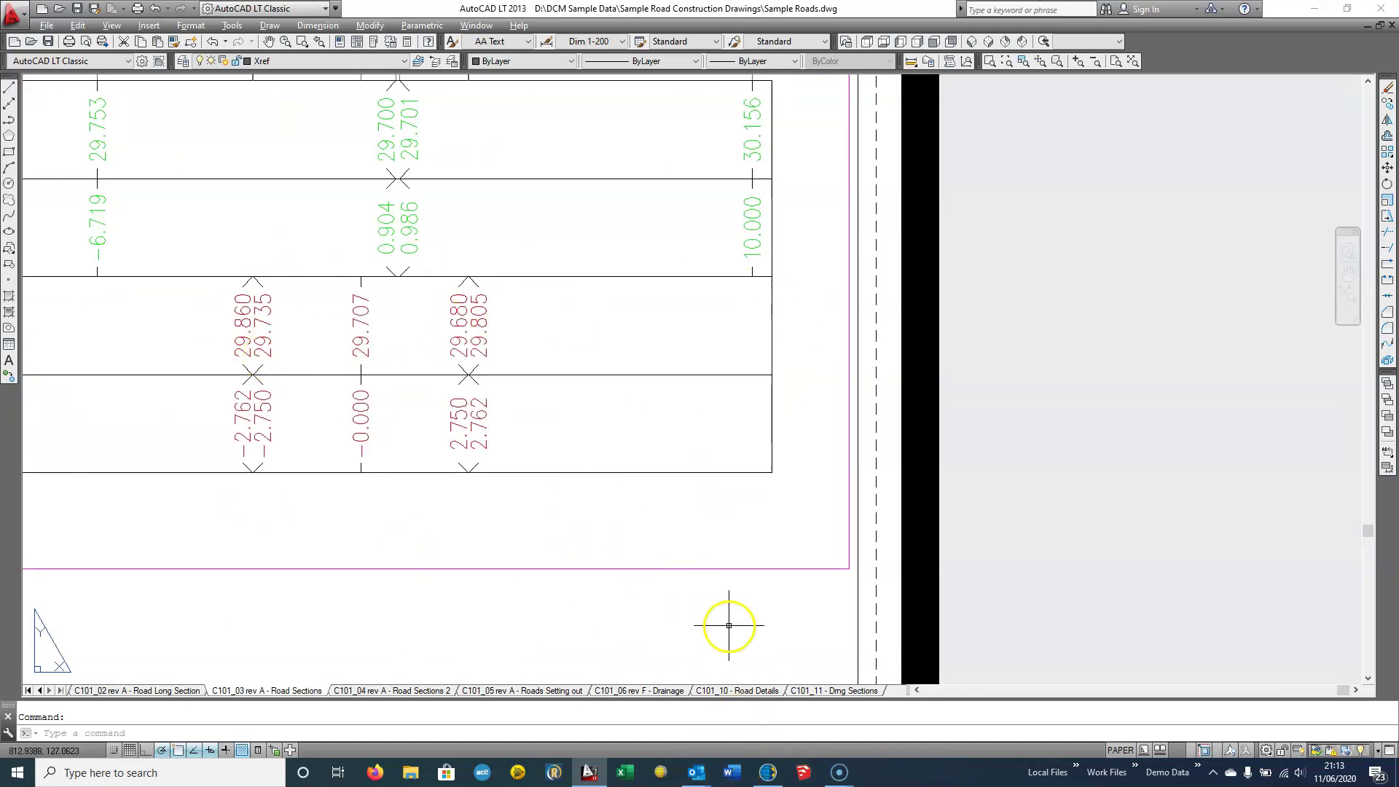
Close the new position entry in Trimble Access, set road cross section interpolation to Elevation and accept the template positions
{"action": "left_click", "coordinate": [768, 773]}
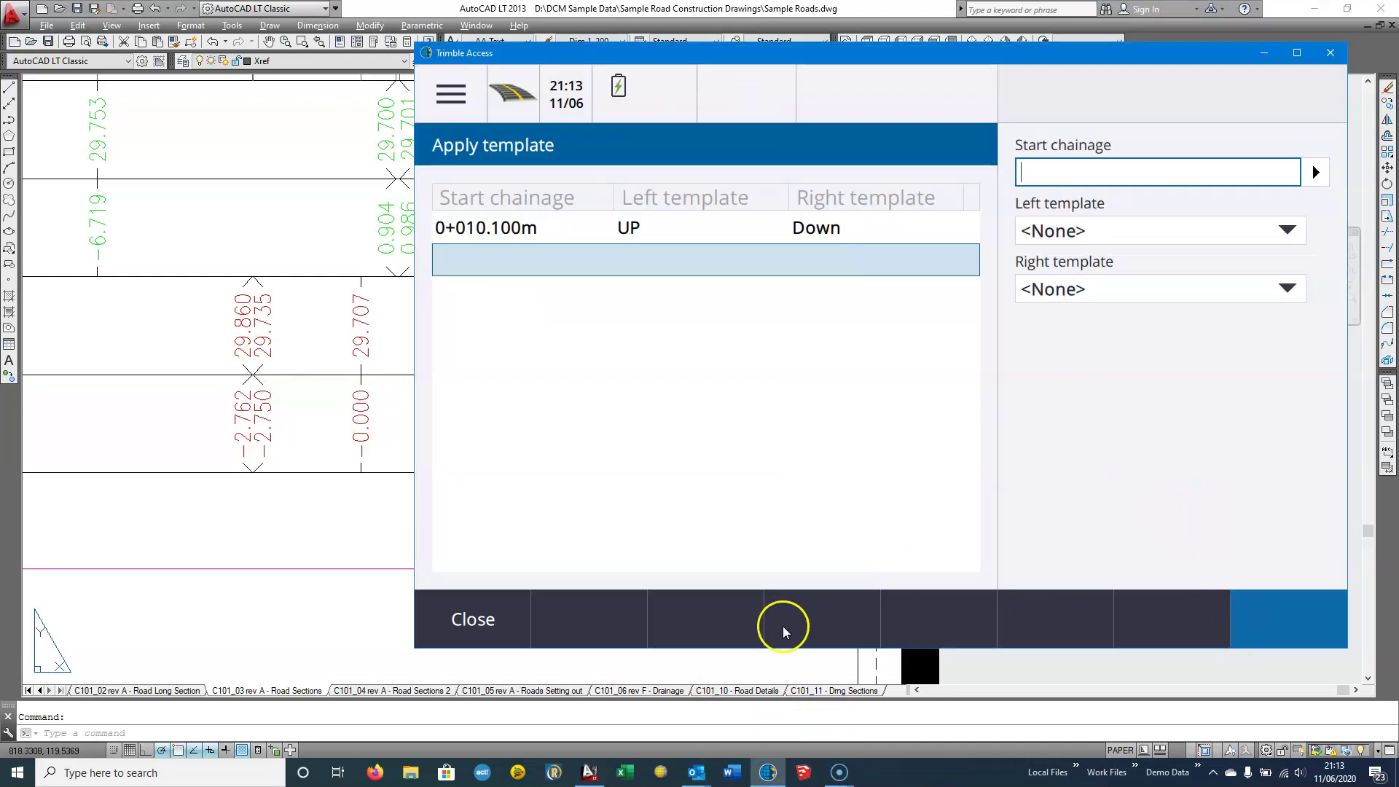
{"action": "left_click", "coordinate": [472, 621]}
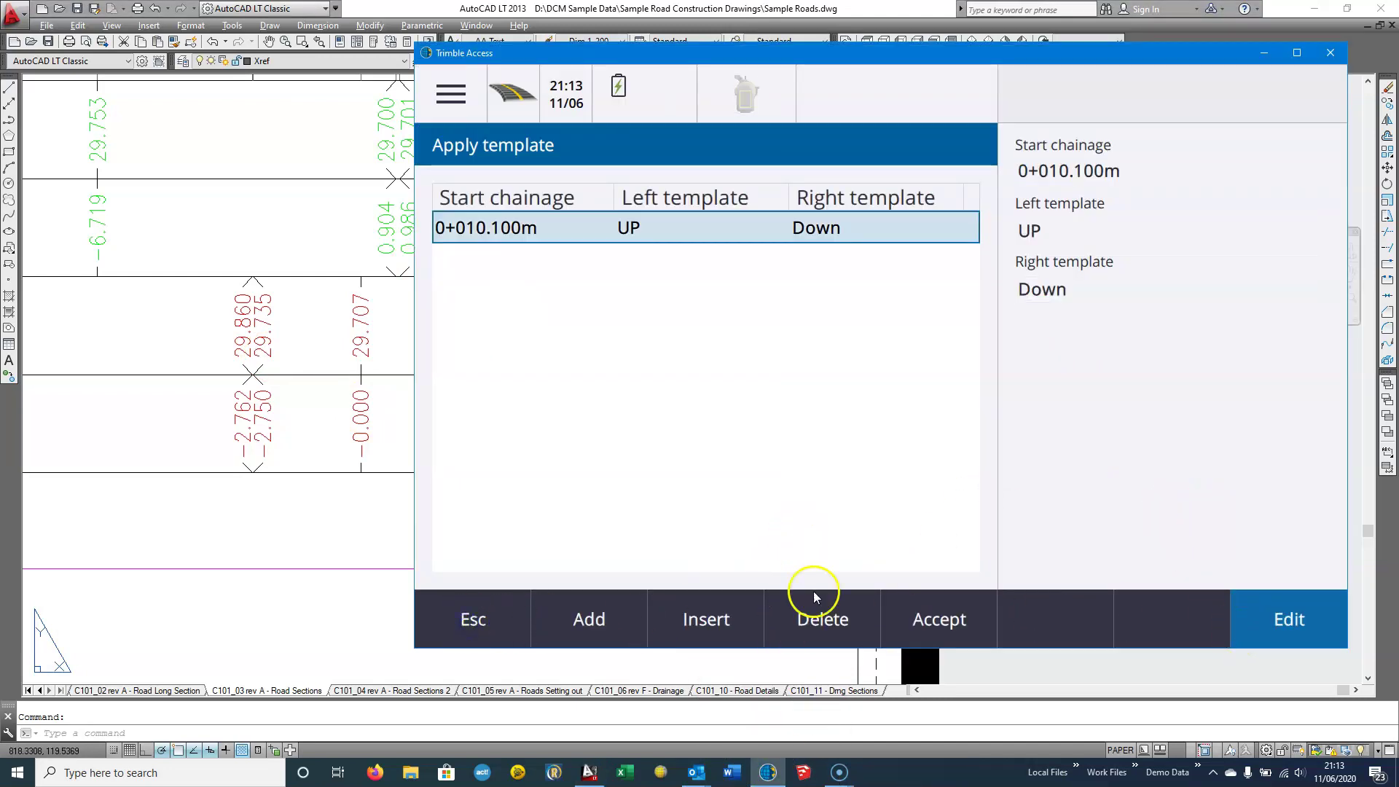
{"action": "left_click", "coordinate": [926, 623]}
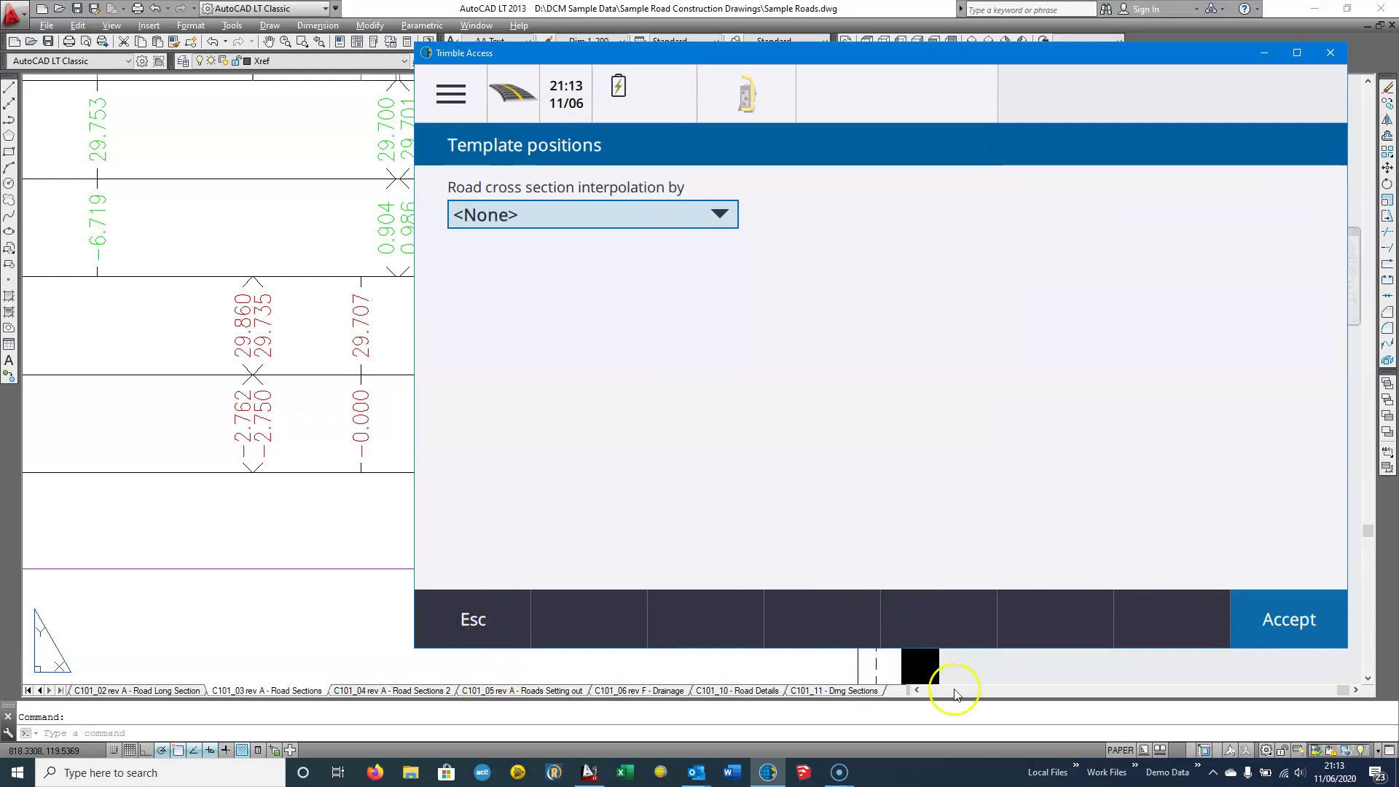
{"action": "left_click", "coordinate": [1279, 616]}
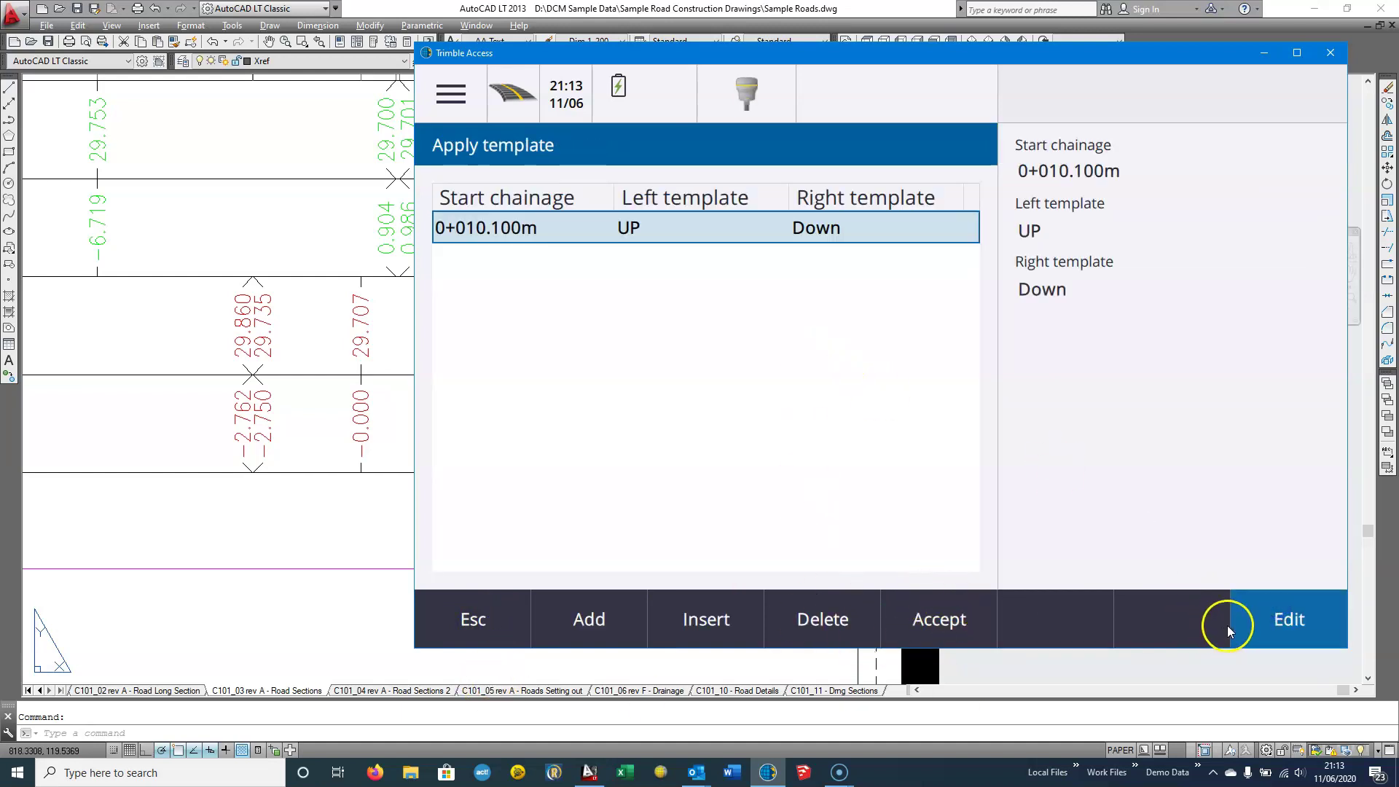
{"action": "left_click", "coordinate": [935, 629]}
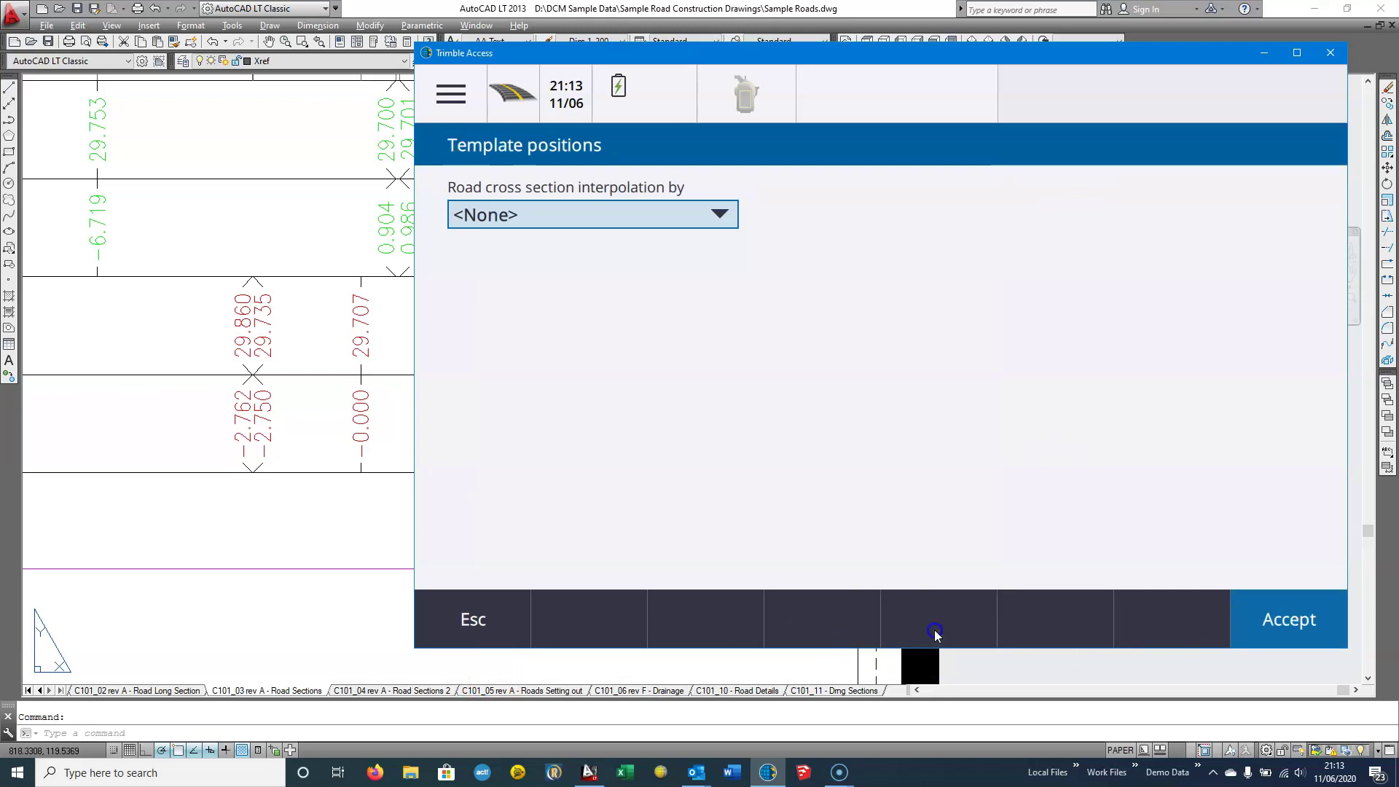
{"action": "left_click", "coordinate": [649, 236]}
{"action": "left_click", "coordinate": [500, 291]}
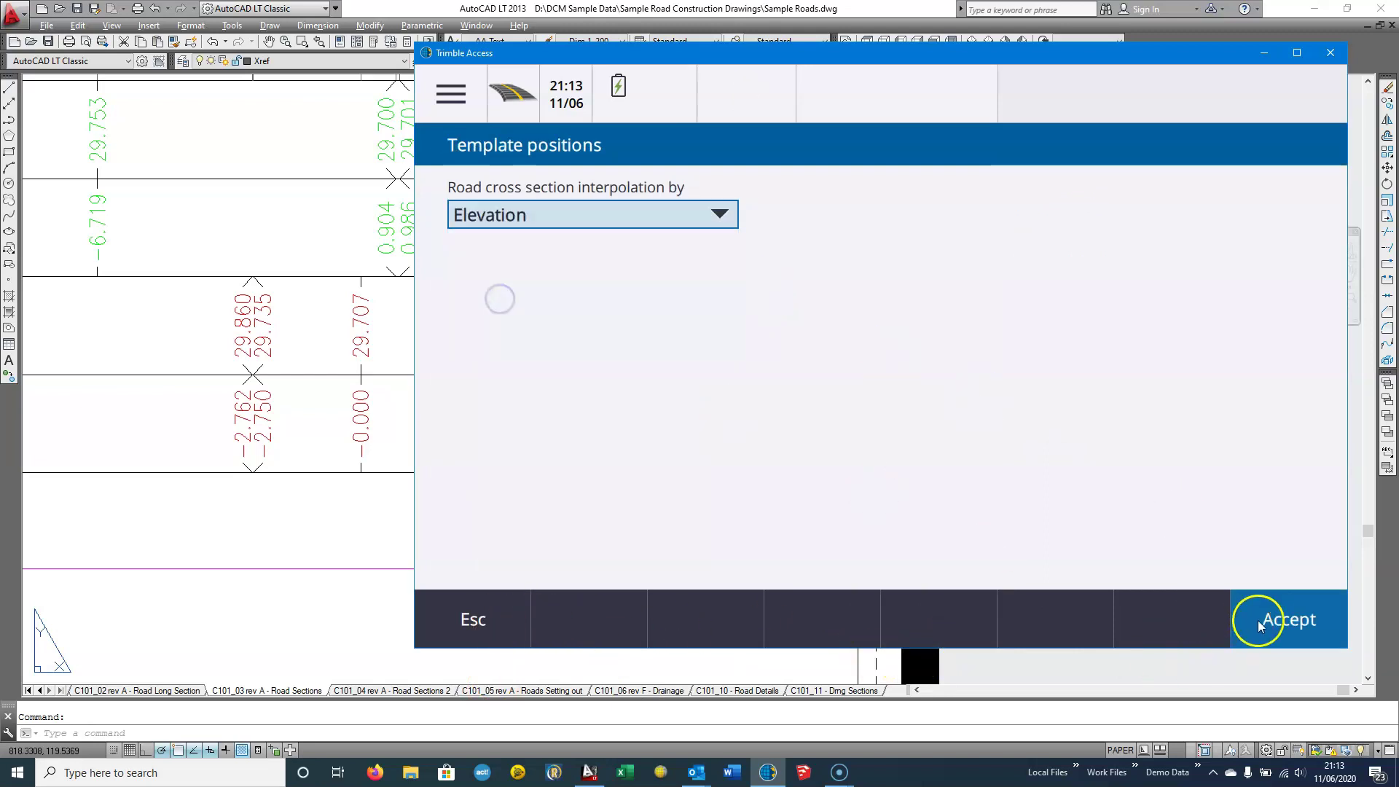
{"action": "left_click", "coordinate": [1259, 626]}
{"action": "left_click", "coordinate": [936, 620]}
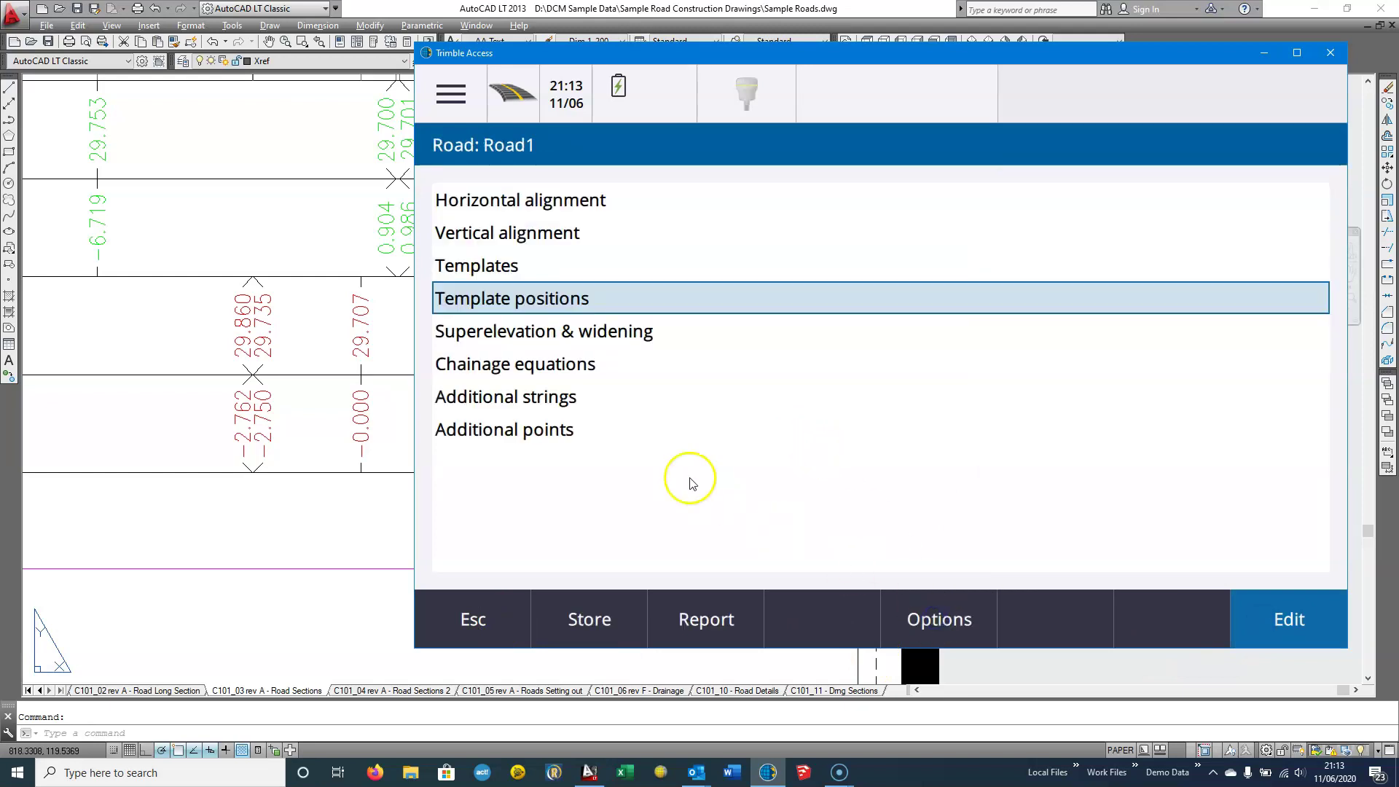
Generate the Road1 cross-sections report for chainages 0+000.000 m to 0+192.718 m
{"action": "left_click", "coordinate": [685, 627]}
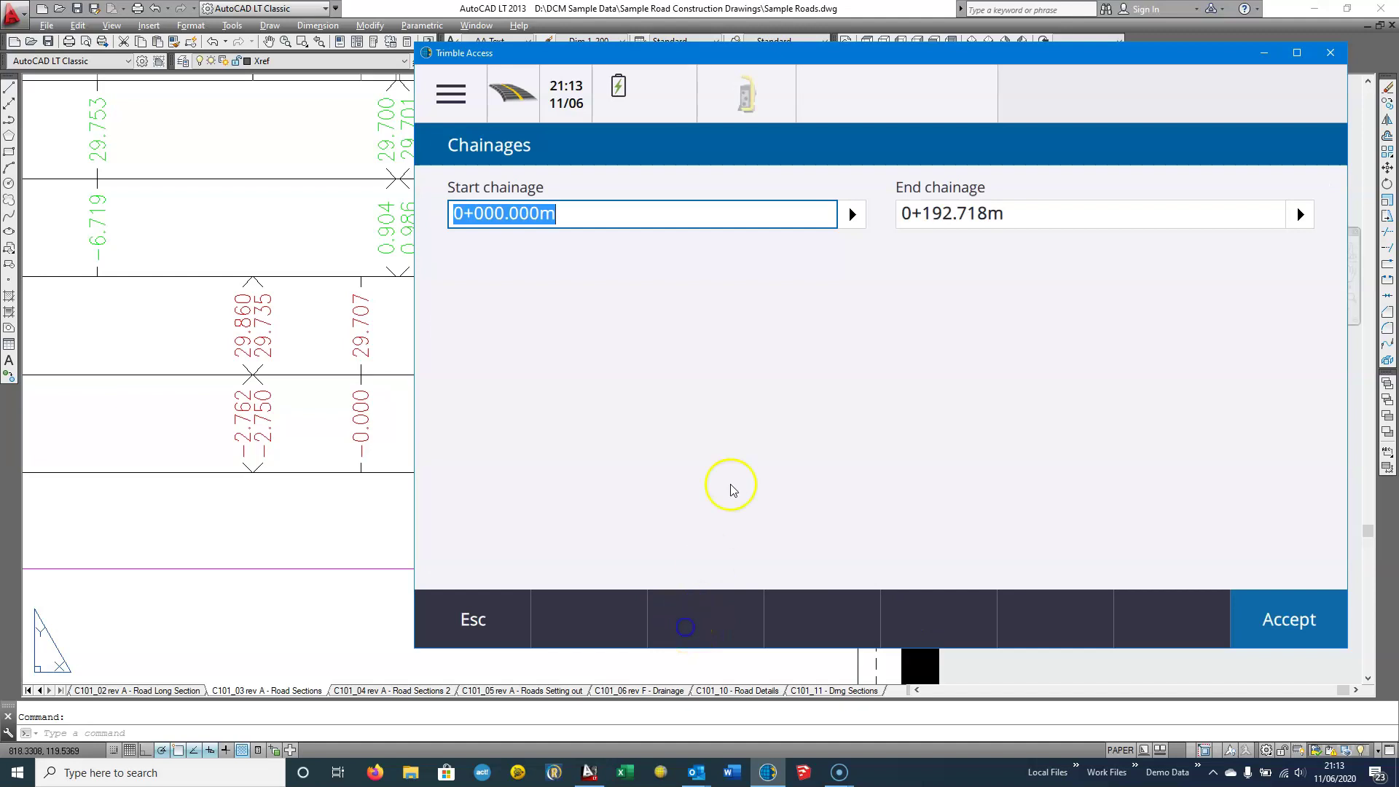
{"action": "left_click", "coordinate": [1294, 623]}
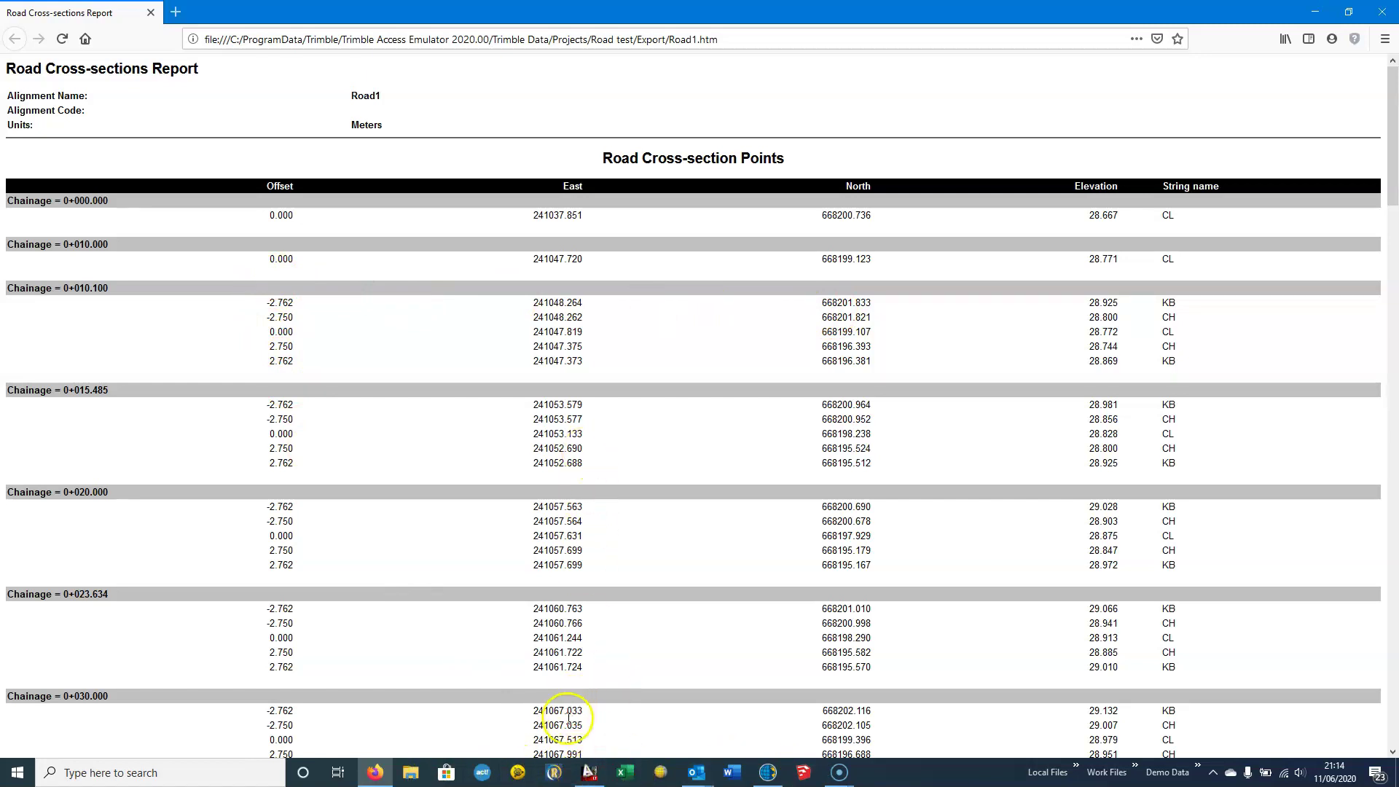
Switch to AutoCAD and compare the Road 1 table on the C101_05 Roads Setting out layout with the report in the browser
{"action": "left_click", "coordinate": [589, 773]}
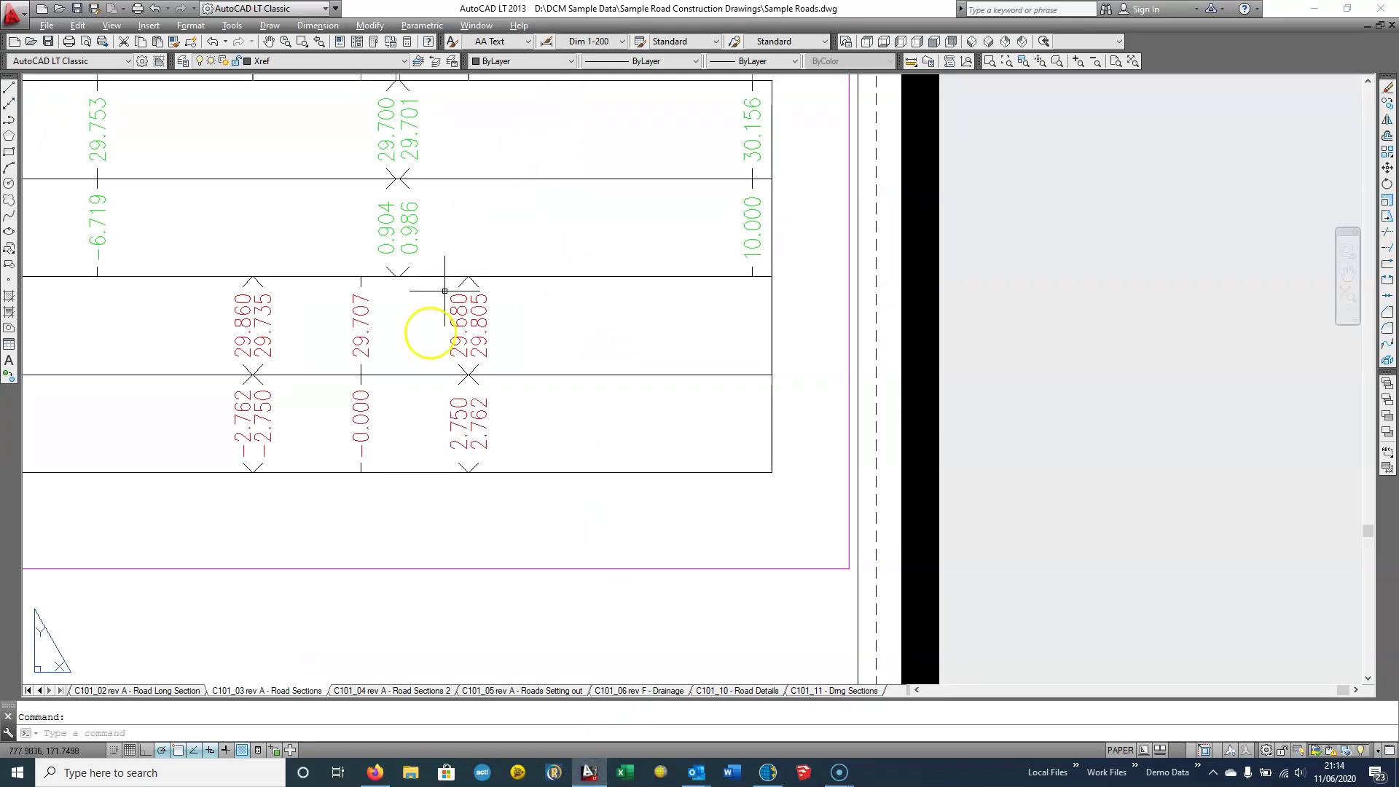
{"action": "scroll", "coordinate": [445, 291], "scroll_direction": "down", "scroll_amount": 5}
{"action": "scroll", "coordinate": [516, 556], "scroll_direction": "up", "scroll_amount": 2}
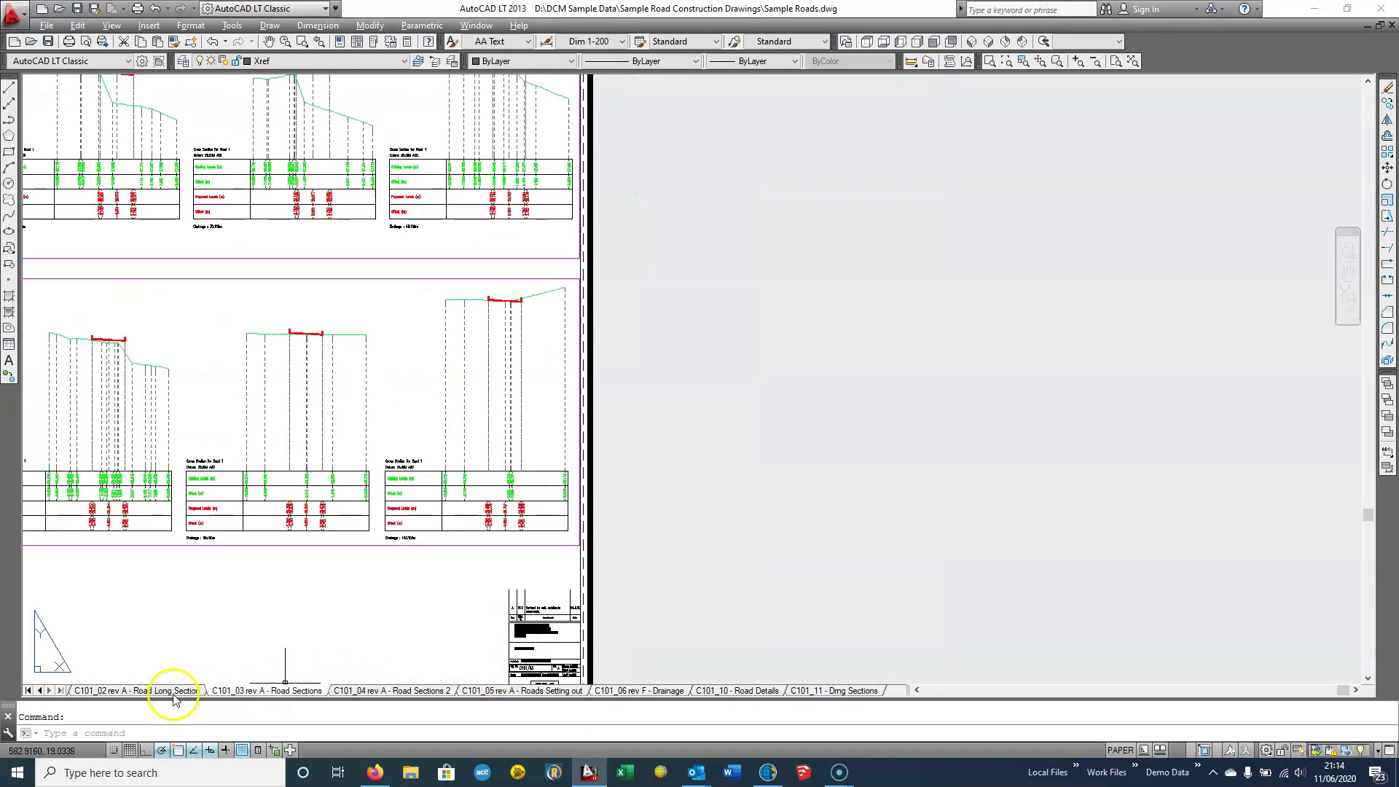
{"action": "left_click", "coordinate": [40, 690]}
{"action": "left_click", "coordinate": [40, 690]}
{"action": "left_click", "coordinate": [275, 693]}
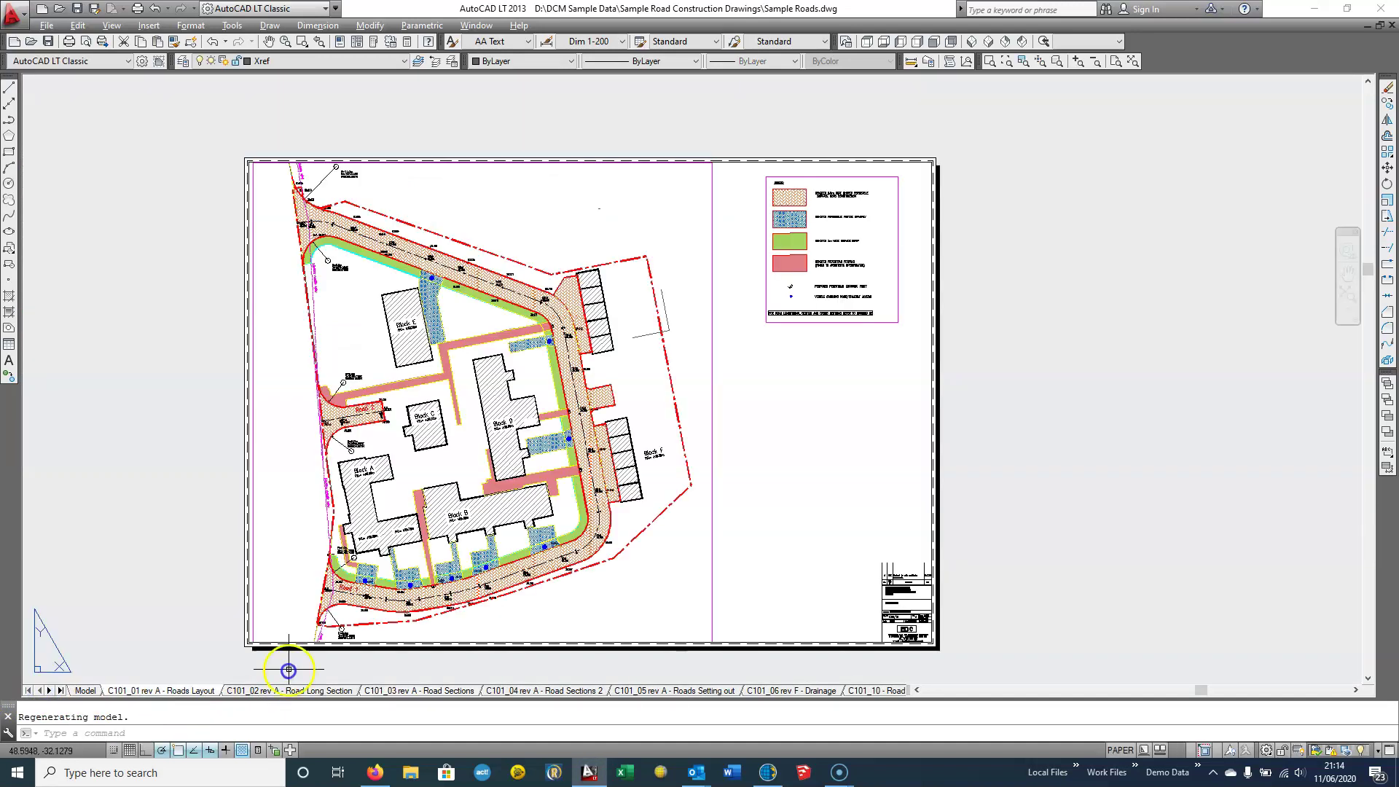
{"action": "left_click", "coordinate": [724, 691]}
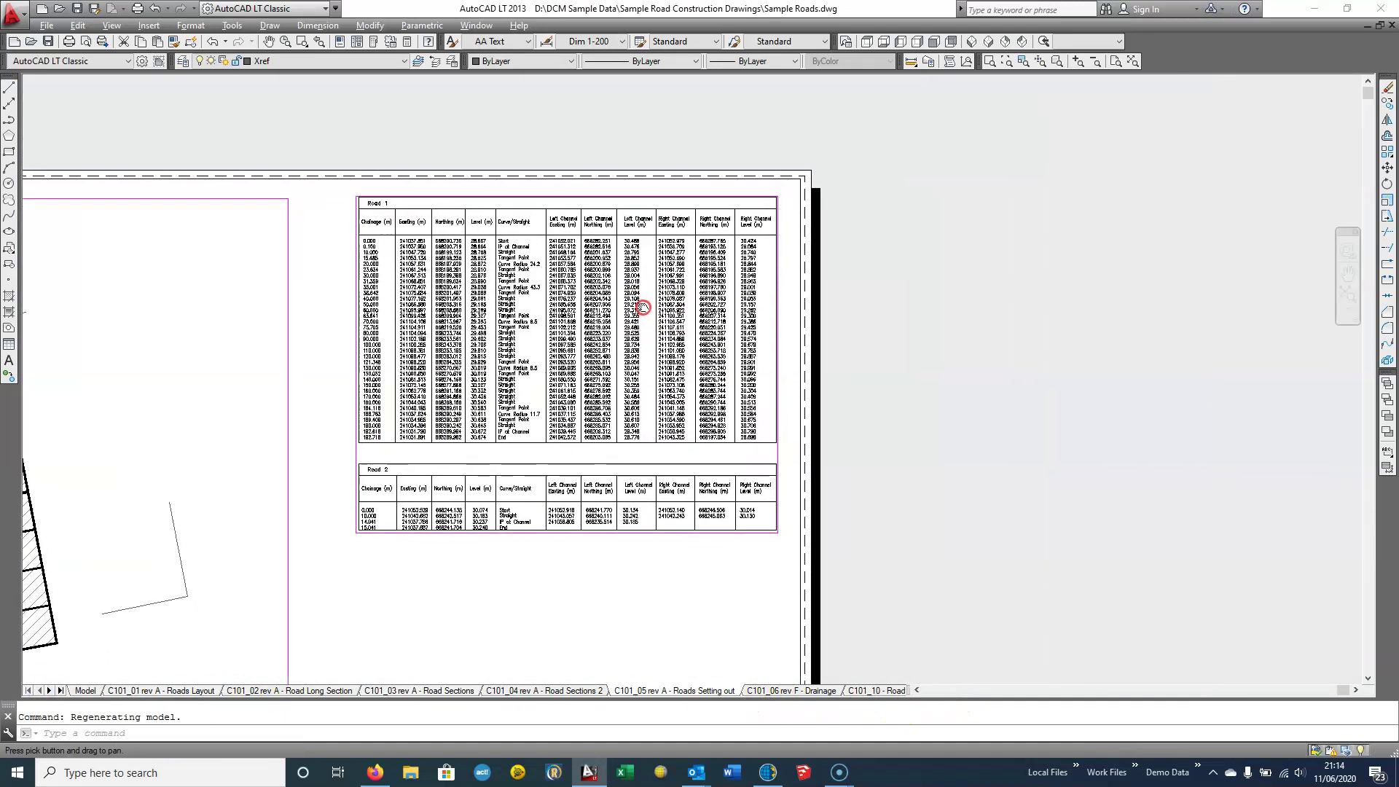
{"action": "scroll", "coordinate": [642, 307], "scroll_direction": "up", "scroll_amount": 4}
{"action": "left_click_drag", "start_coordinate": [612, 225], "coordinate": [768, 175]}
{"action": "key", "text": "Escape"}
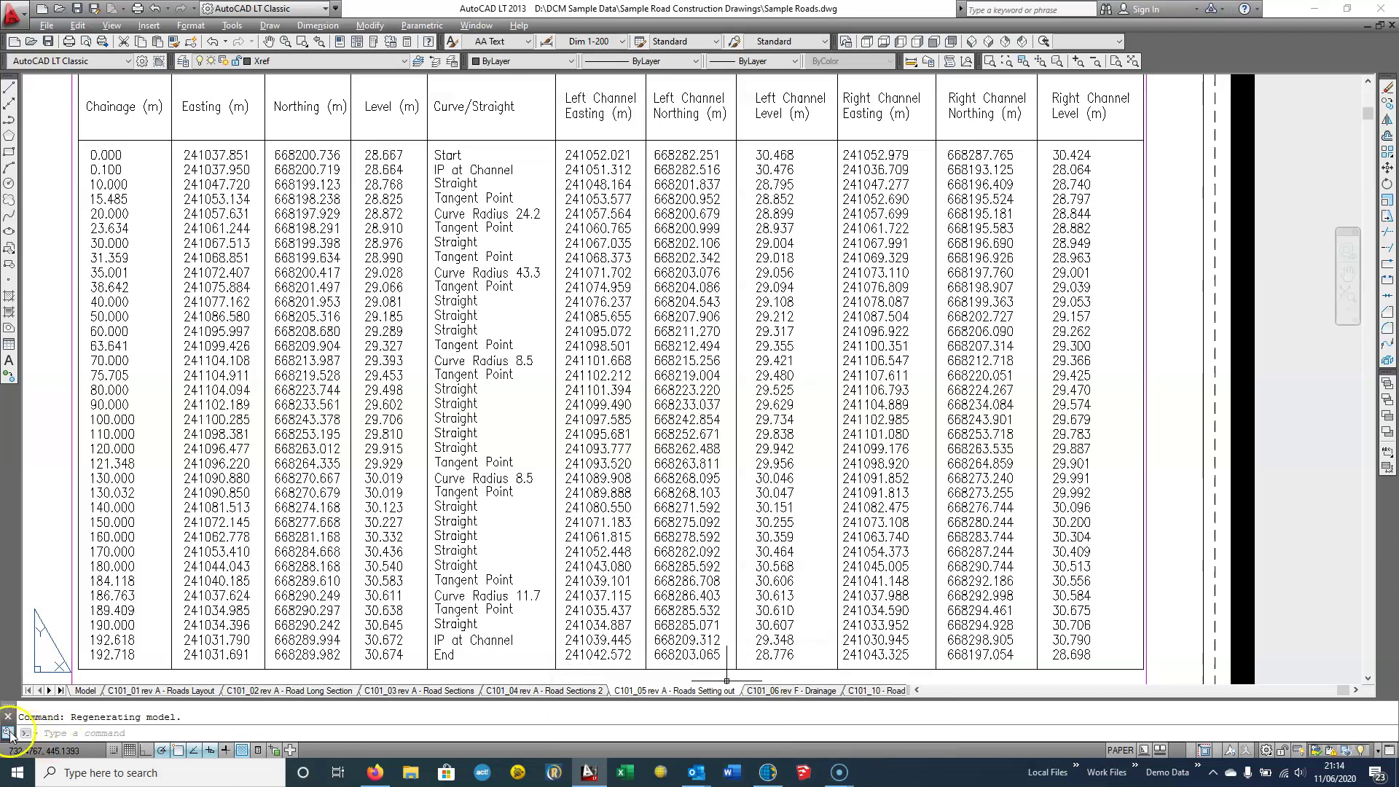
{"action": "left_click", "coordinate": [375, 773]}
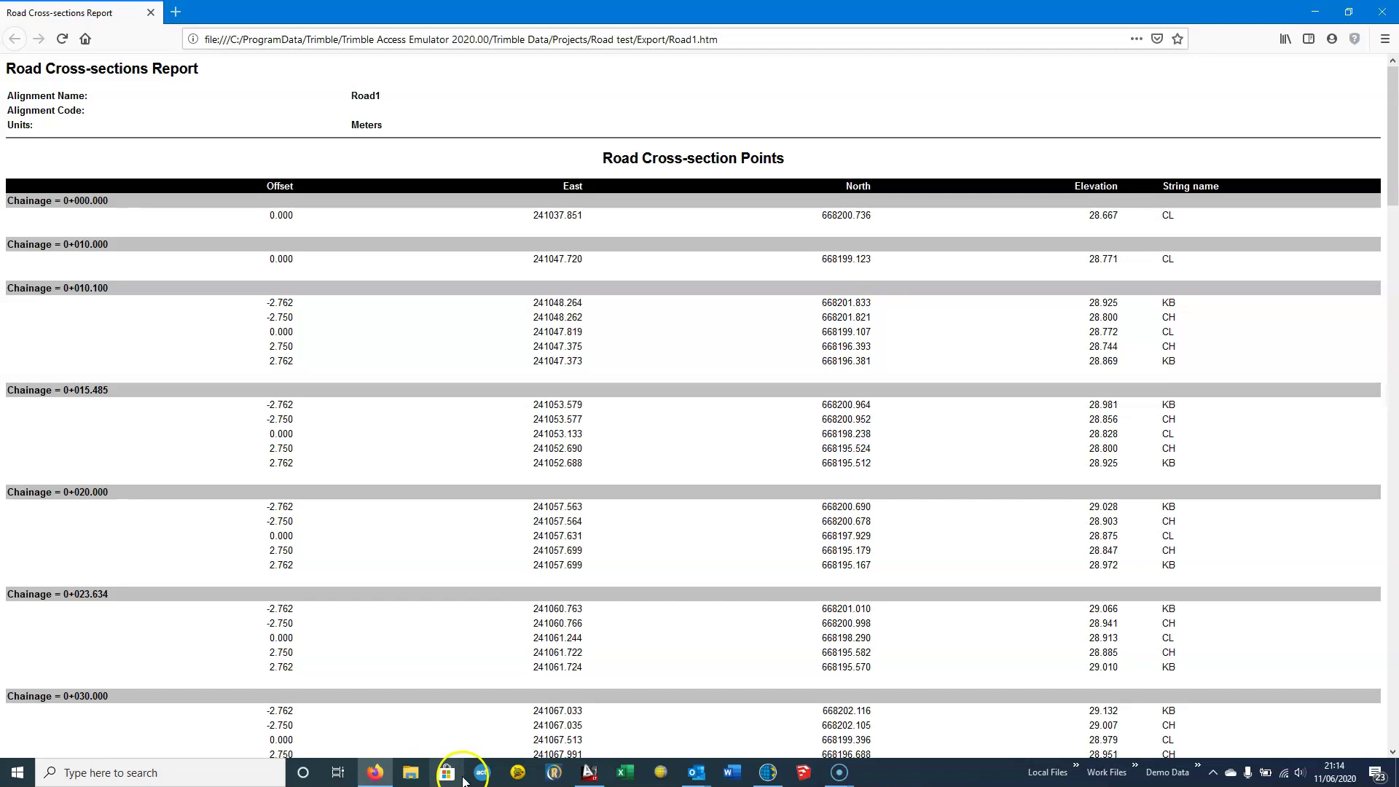
{"action": "left_click", "coordinate": [839, 773]}
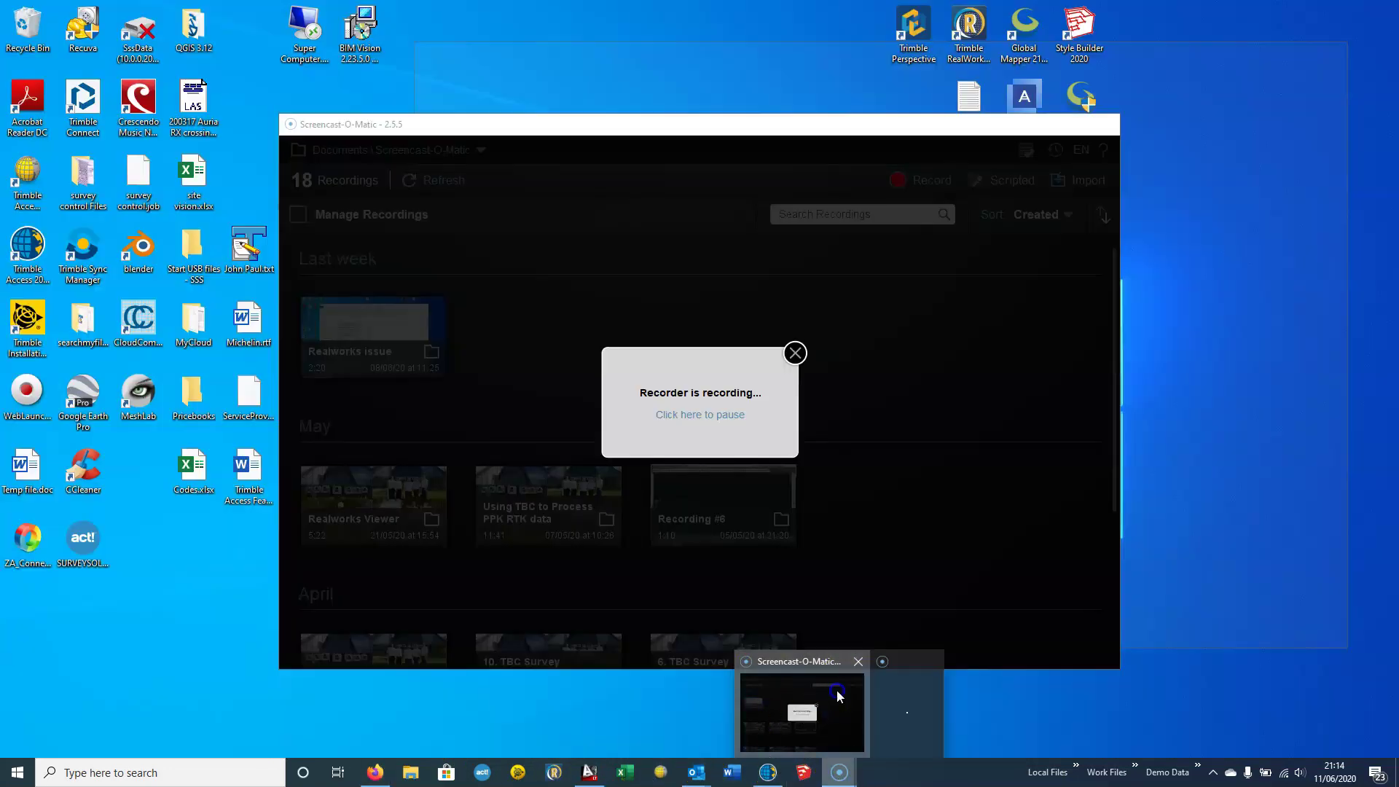
{"action": "left_click", "coordinate": [837, 691]}
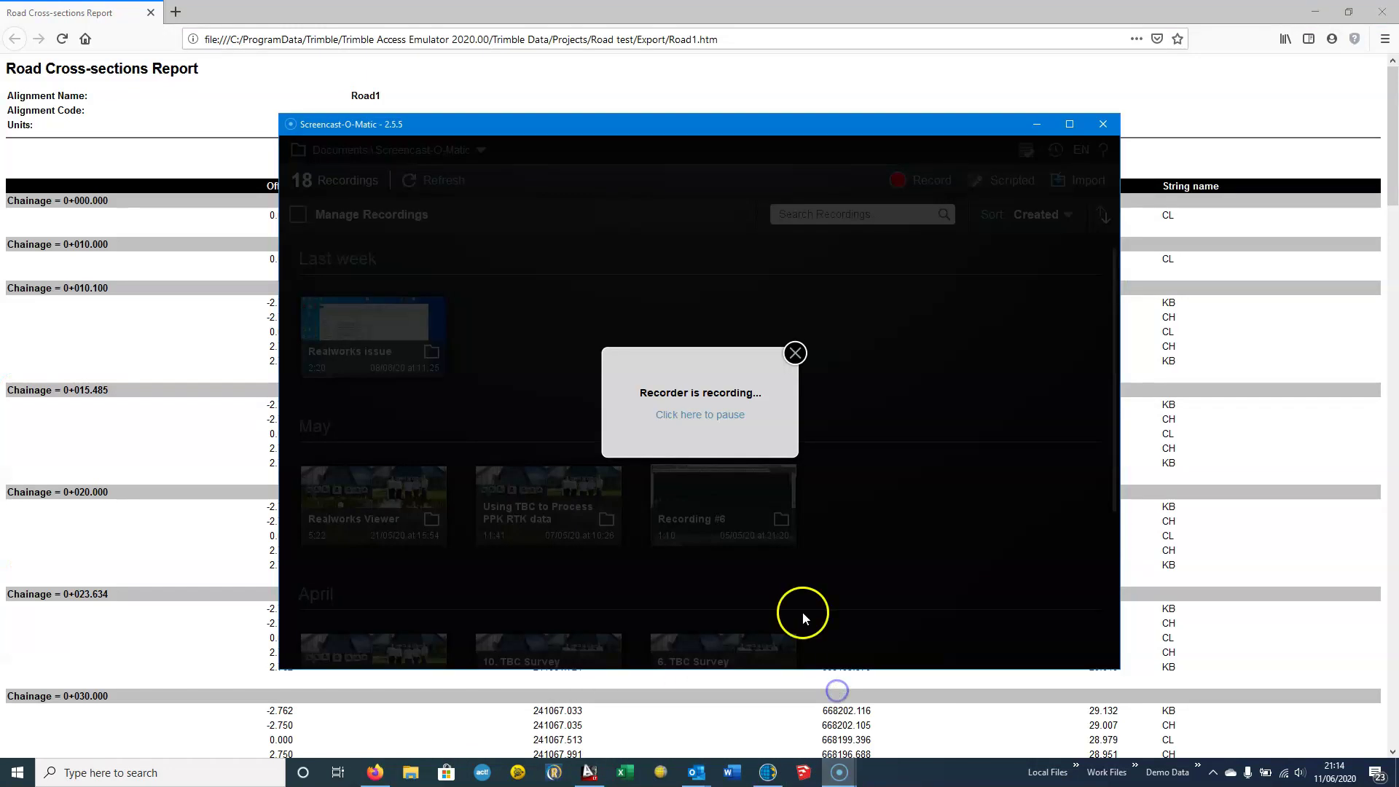
{"action": "left_click", "coordinate": [700, 415]}
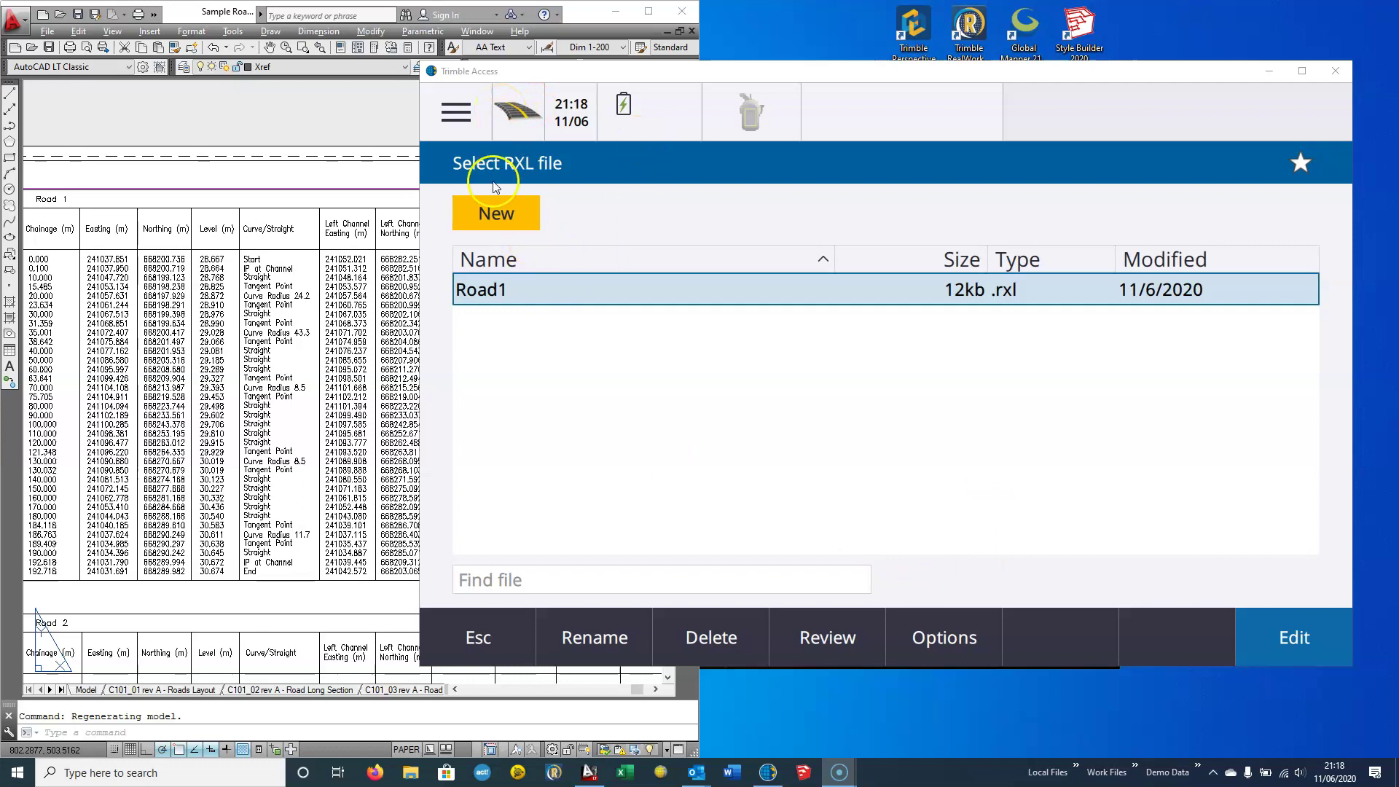
Leave the RXL file list in Trimble Access and show the whole of Road1 on the map
{"action": "left_click", "coordinate": [519, 652]}
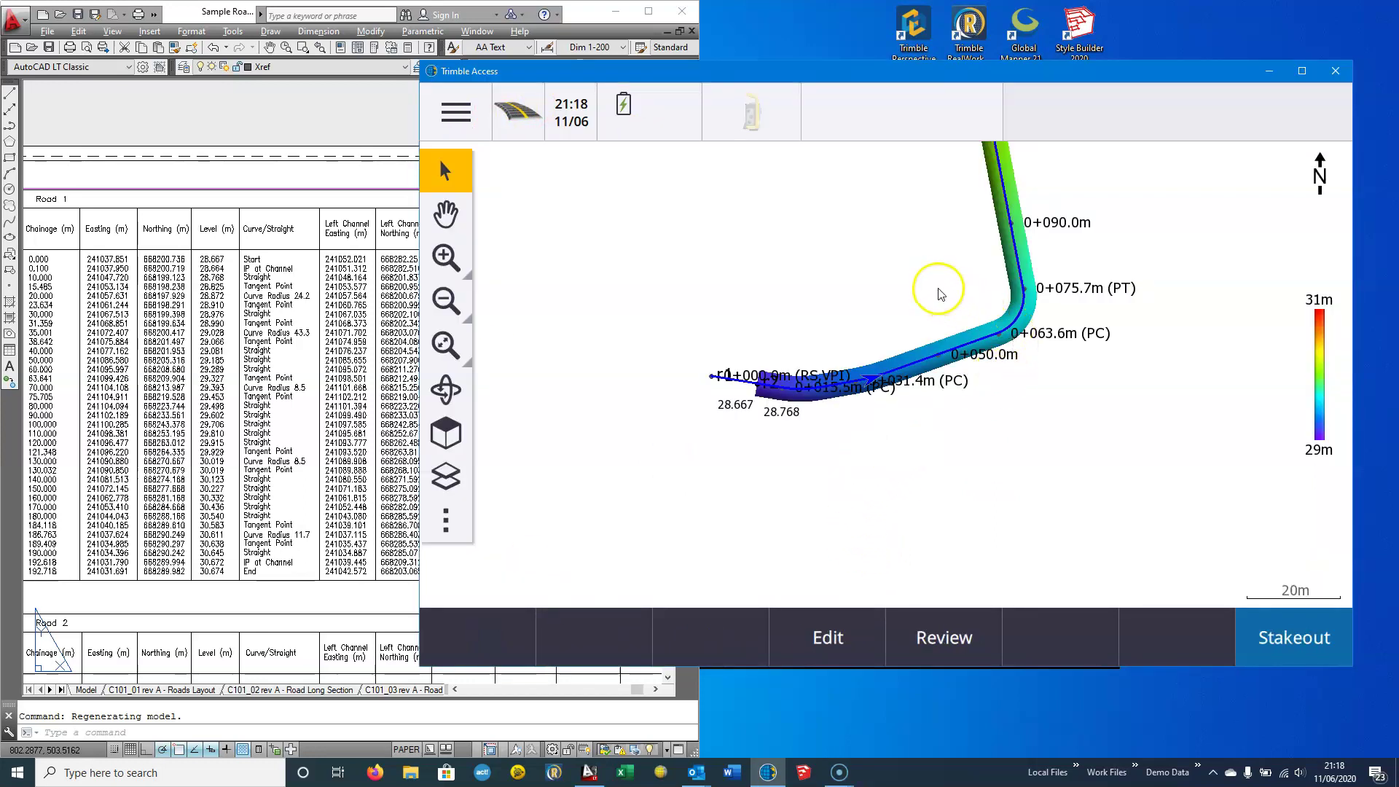
{"action": "left_click", "coordinate": [435, 344]}
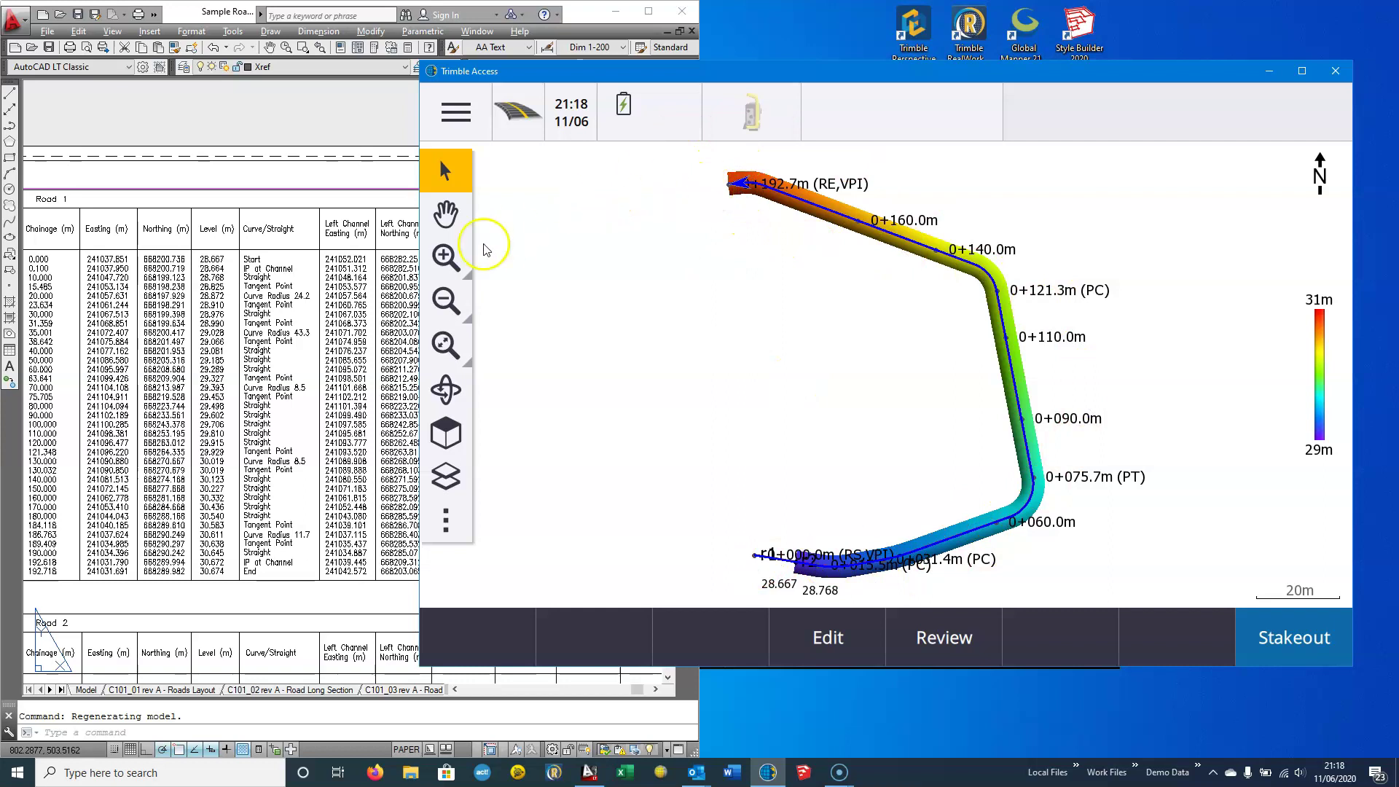
Orbit Road1 into 3D and examine its surface closely around the bend between chainages 0+100 m and 0+130 m
{"action": "left_click", "coordinate": [447, 389]}
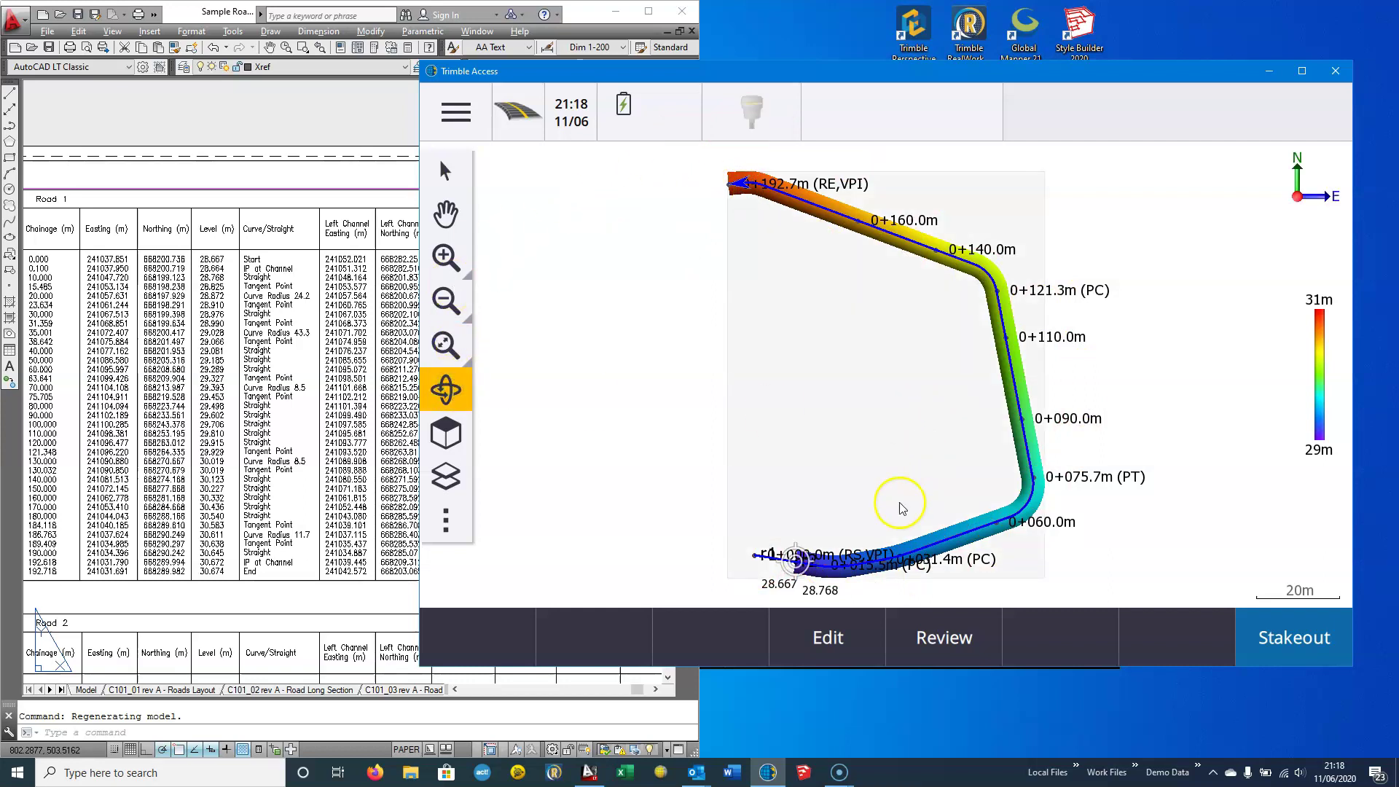
{"action": "left_click_drag", "start_coordinate": [894, 506], "coordinate": [709, 346]}
{"action": "left_click", "coordinate": [443, 259]}
{"action": "left_click", "coordinate": [445, 259]}
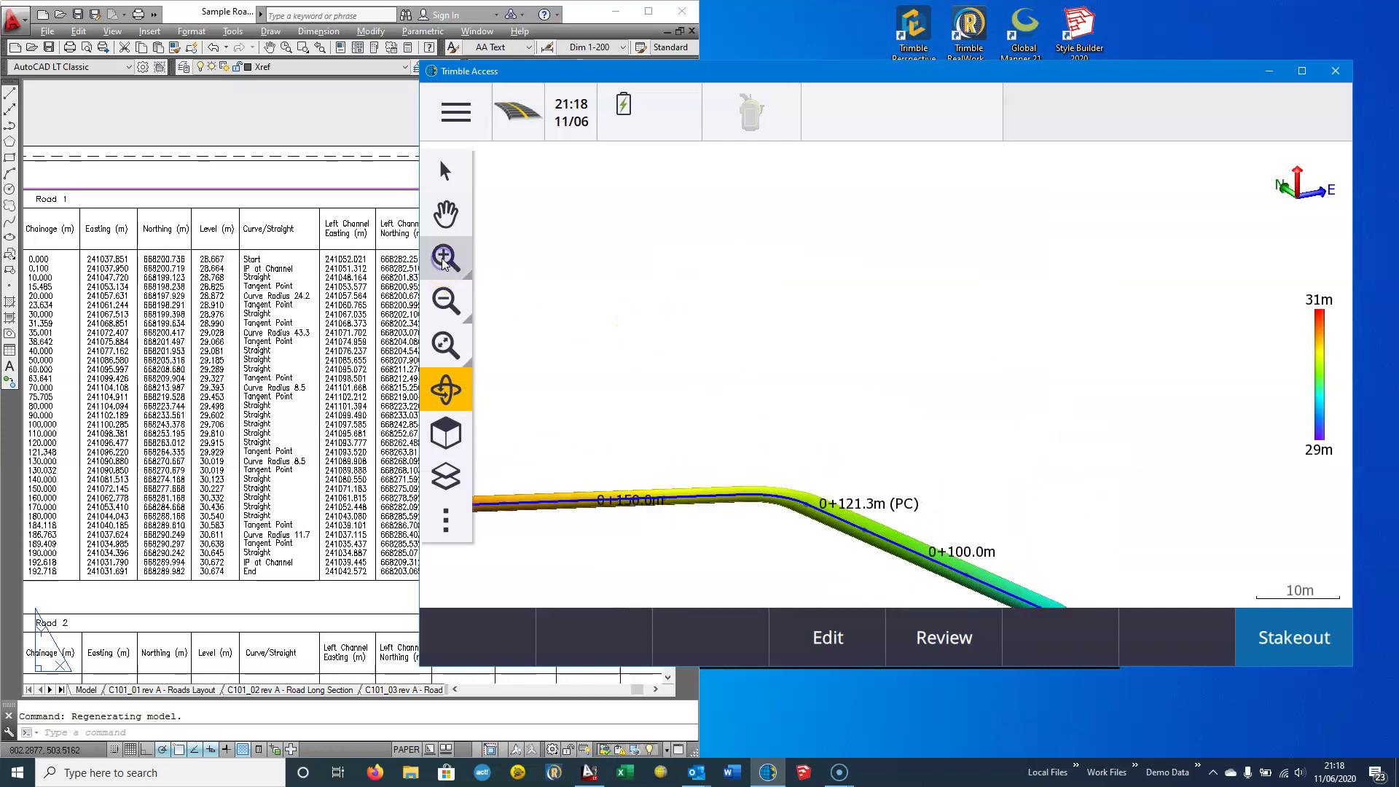
{"action": "left_click", "coordinate": [448, 216]}
{"action": "left_click_drag", "start_coordinate": [692, 583], "coordinate": [838, 313]}
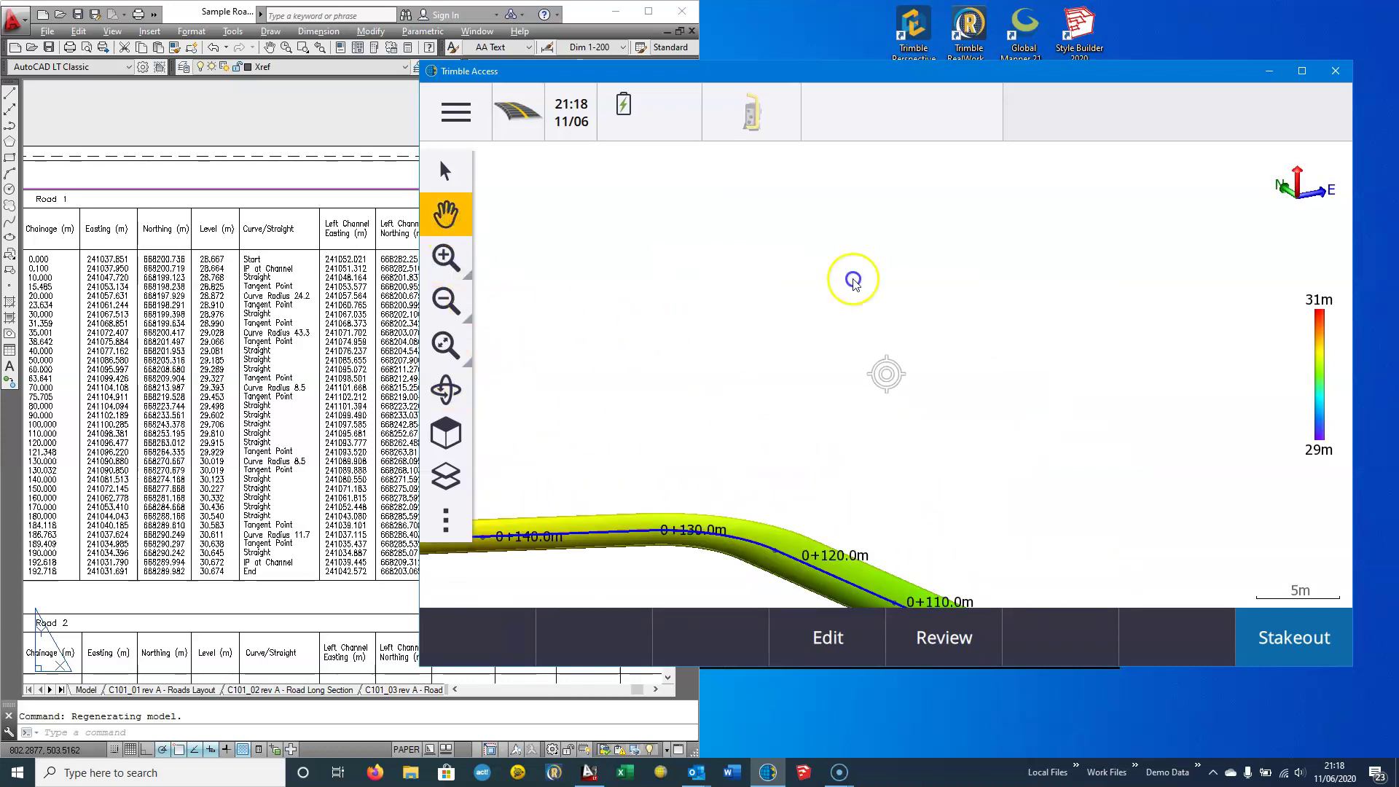
{"action": "scroll", "coordinate": [833, 310], "scroll_direction": "up", "scroll_amount": 2}
{"action": "left_click", "coordinate": [446, 258]}
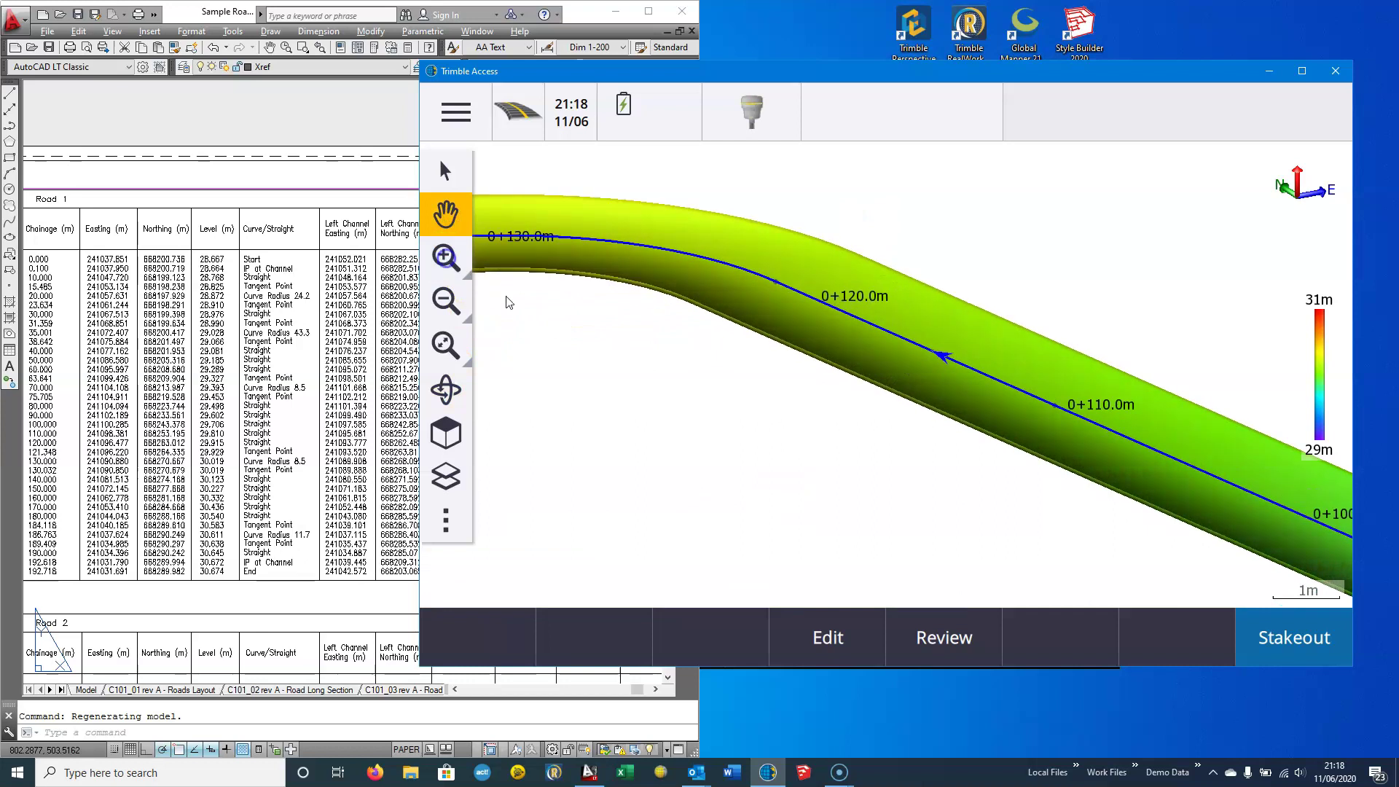
{"action": "left_click_drag", "start_coordinate": [862, 328], "coordinate": [625, 375]}
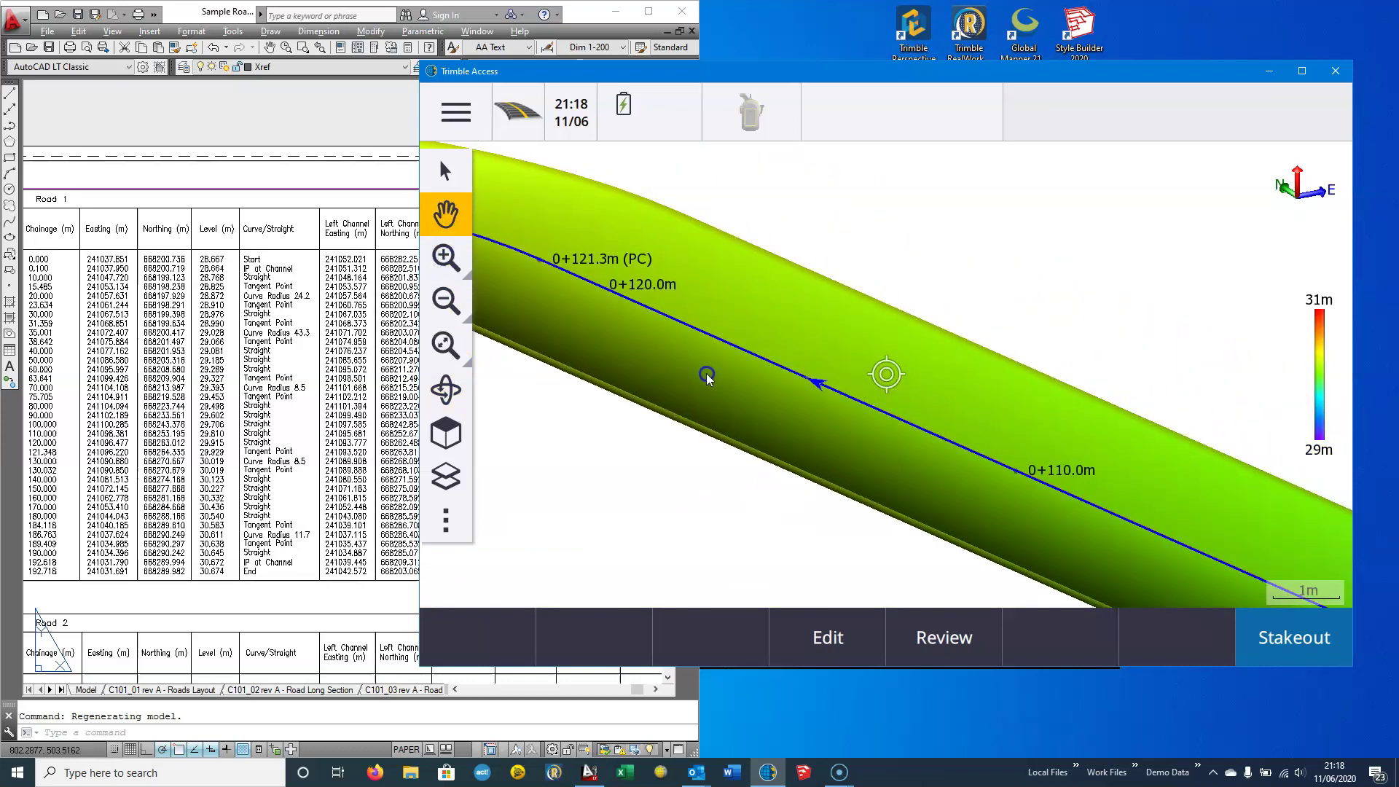
{"action": "left_click", "coordinate": [446, 390]}
{"action": "mouse_move", "coordinate": [807, 416]}
{"action": "left_mouse_down"}
{"action": "mouse_move", "coordinate": [753, 409]}
{"action": "mouse_move", "coordinate": [796, 415]}
{"action": "left_mouse_up"}
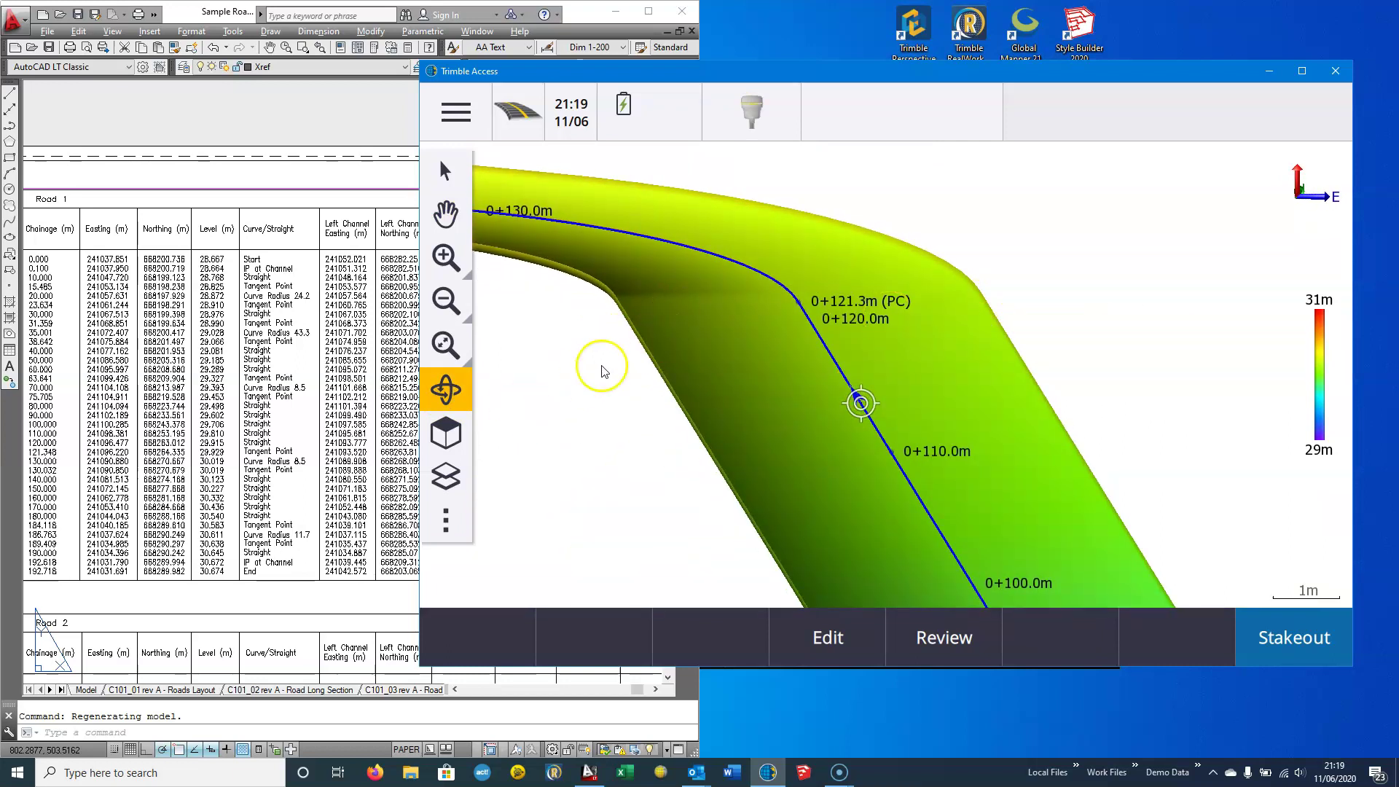
Return the map to plan view and fit the whole of Road1 in it
{"action": "left_click", "coordinate": [443, 437]}
{"action": "left_click", "coordinate": [496, 326]}
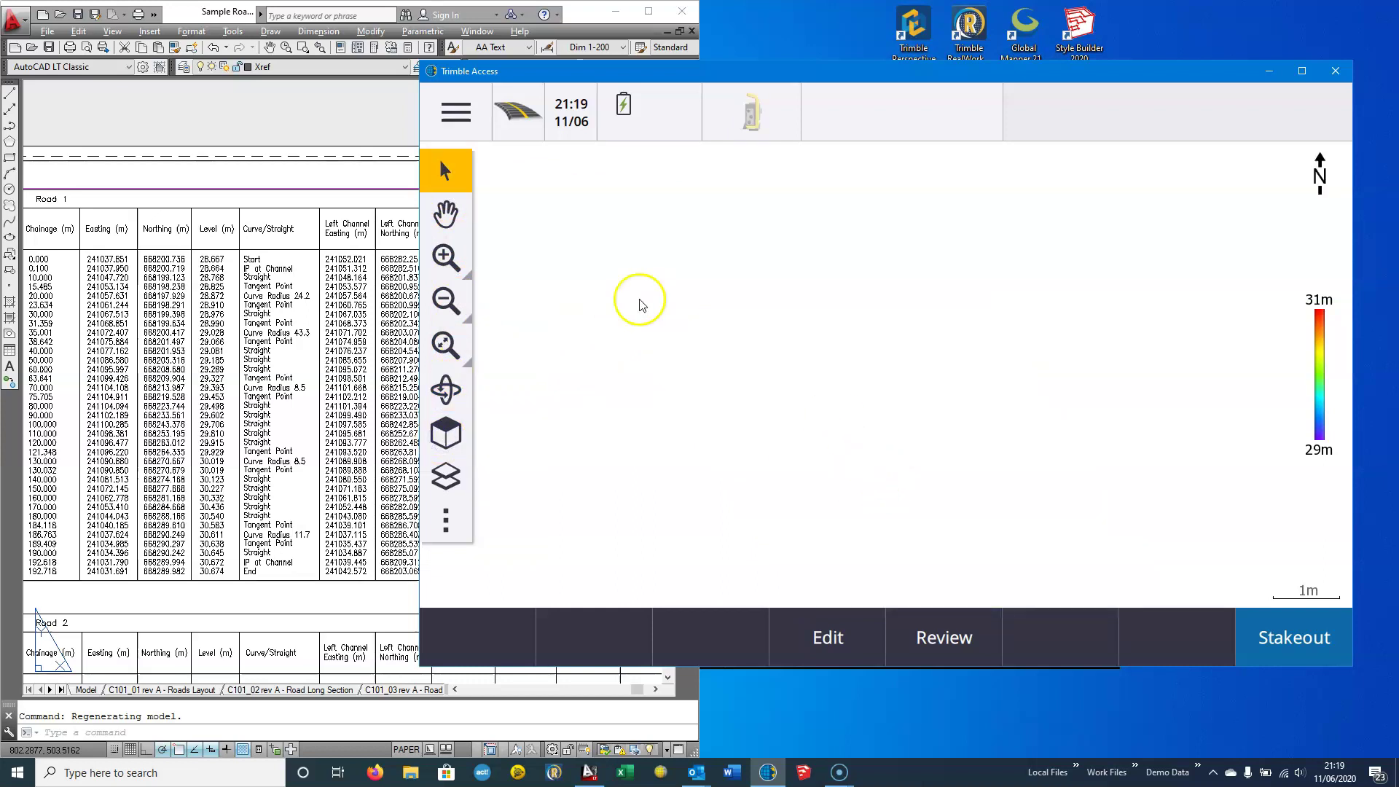
{"action": "left_click", "coordinate": [445, 345]}
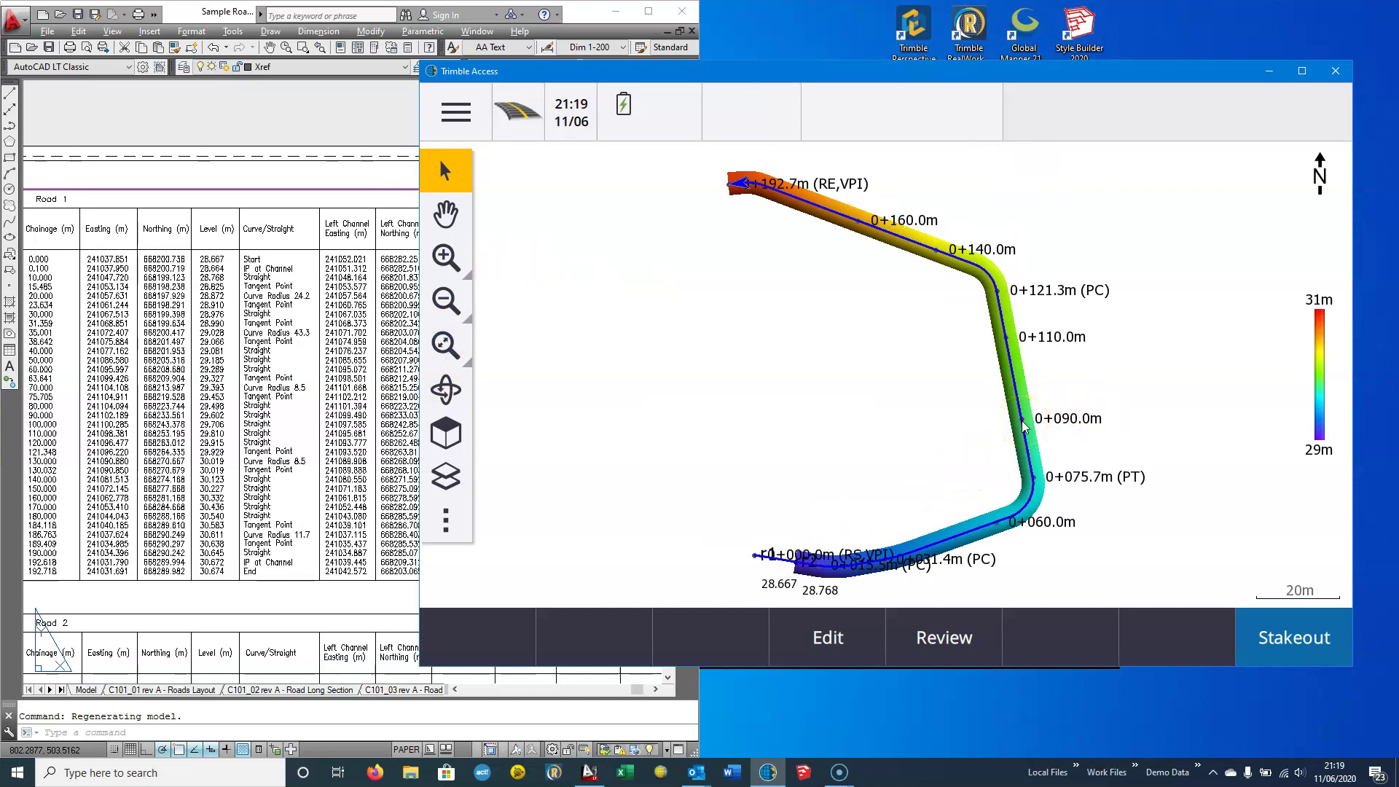
Review Road1 at chainage 0+130.000 m in cross-section view and inspect the right channel, right kerb (KB) and left channel (CH) strings
{"action": "left_click", "coordinate": [928, 637]}
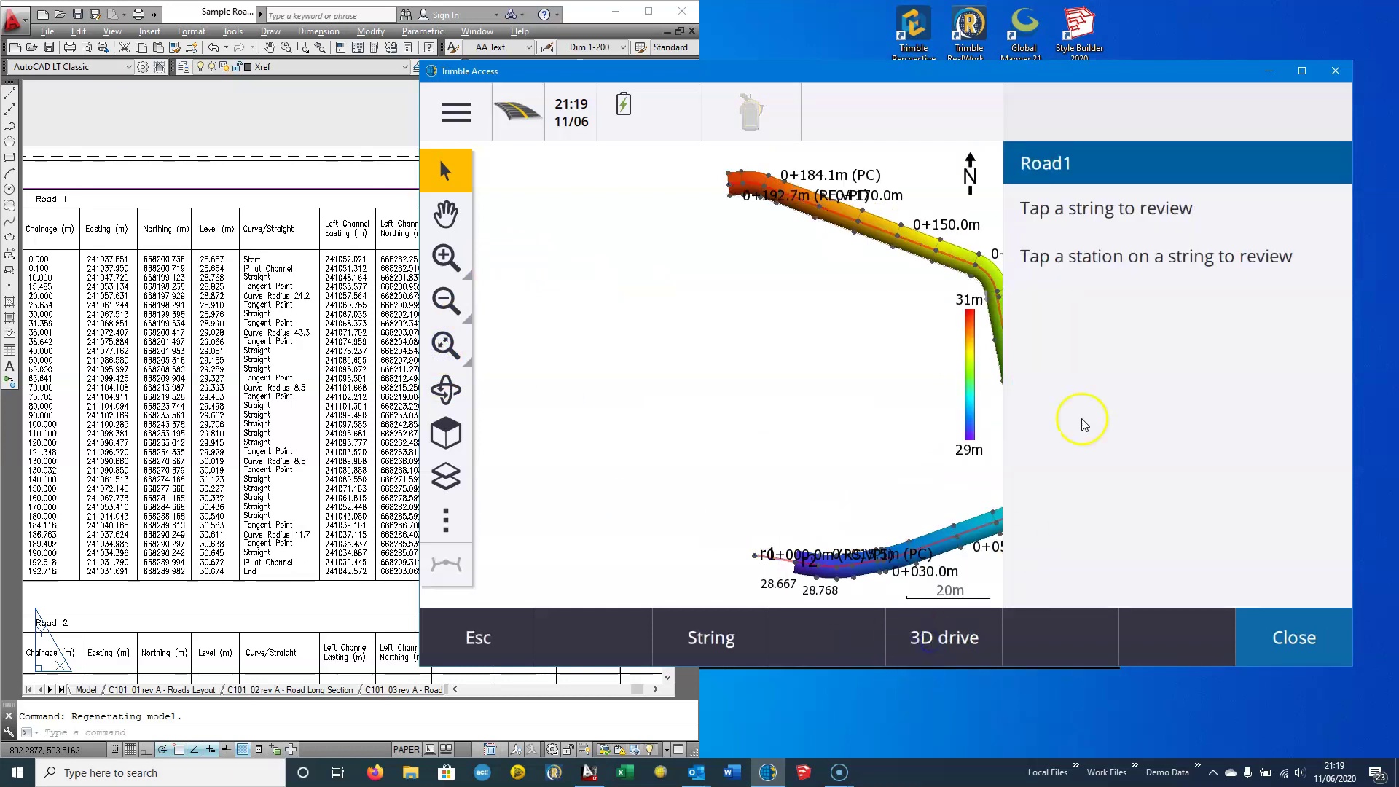
{"action": "left_click", "coordinate": [976, 268]}
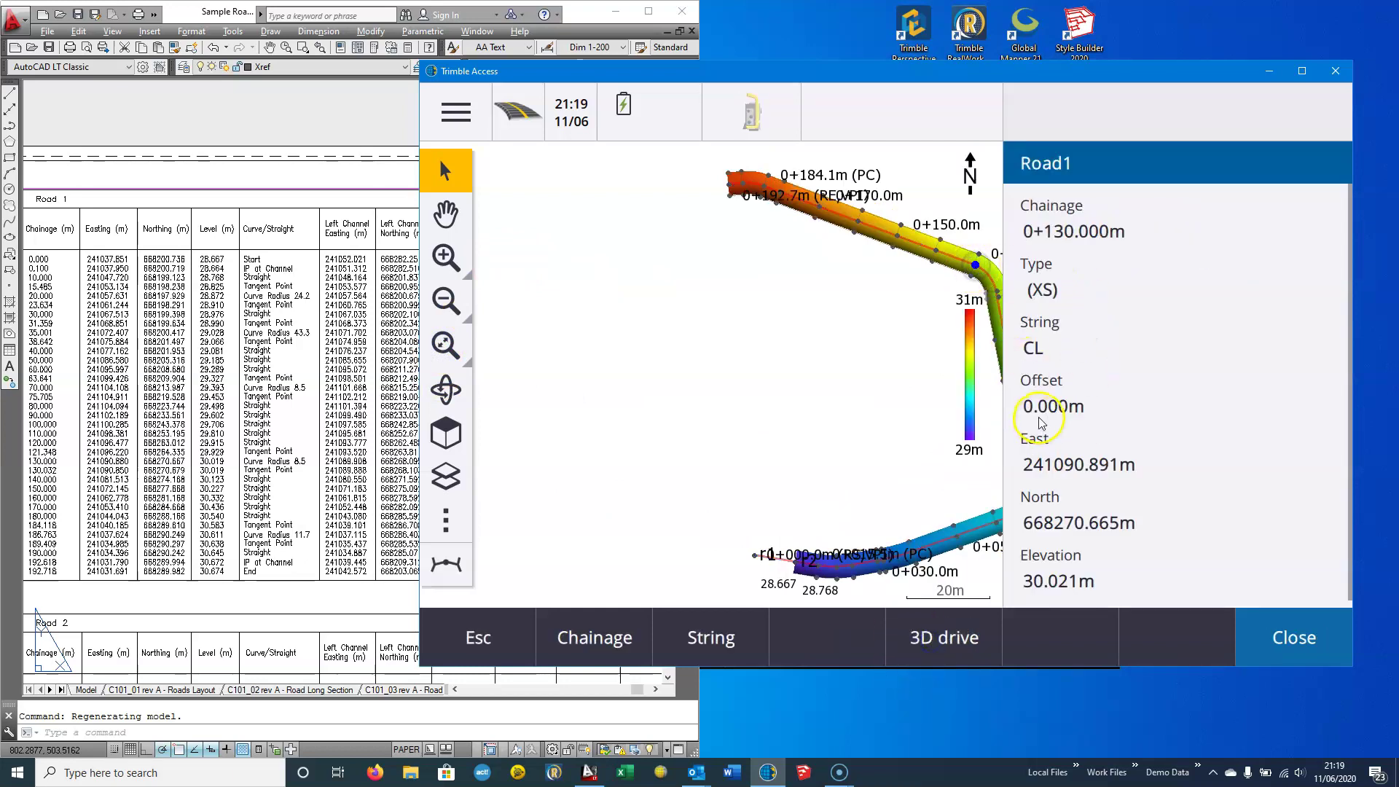
{"action": "left_click", "coordinate": [446, 565]}
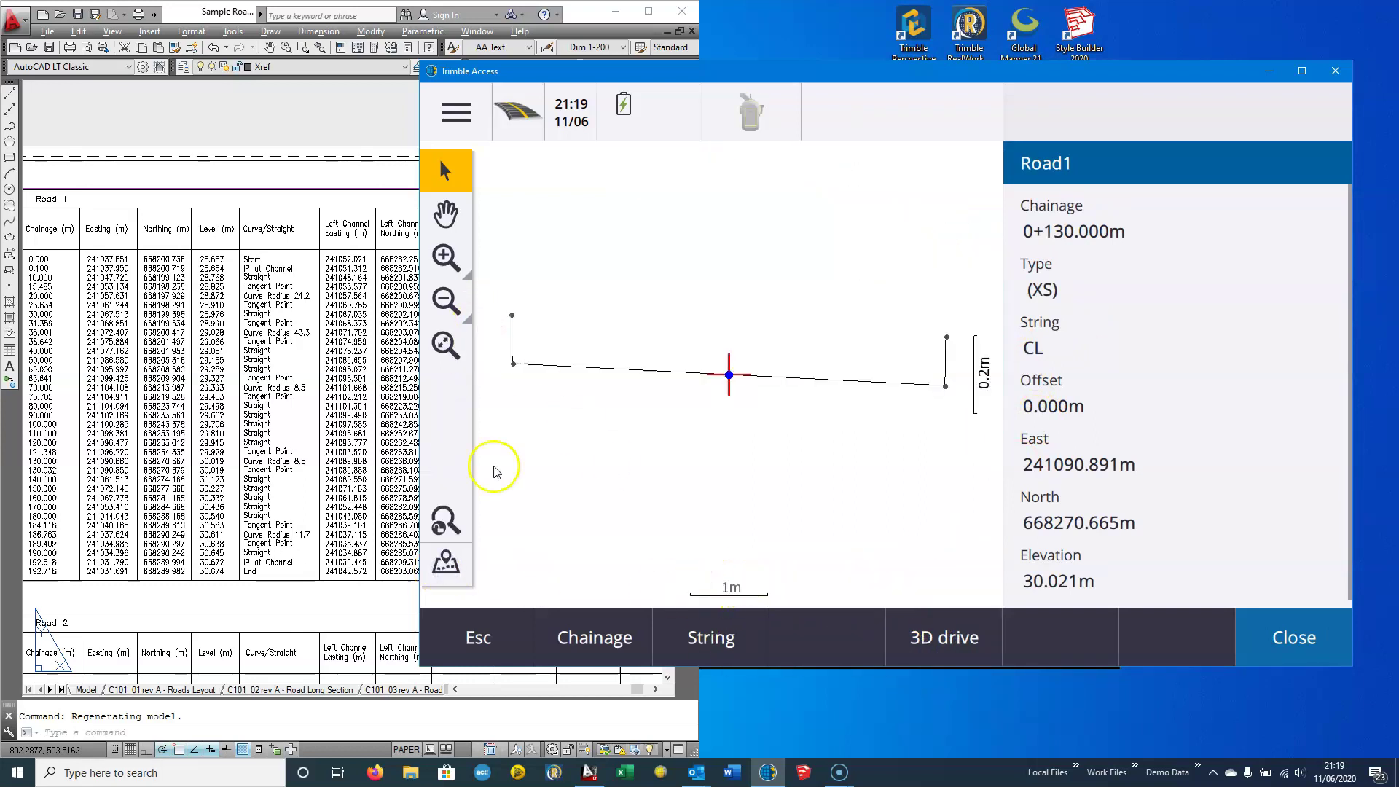
{"action": "left_click", "coordinate": [947, 384]}
{"action": "left_click", "coordinate": [947, 337]}
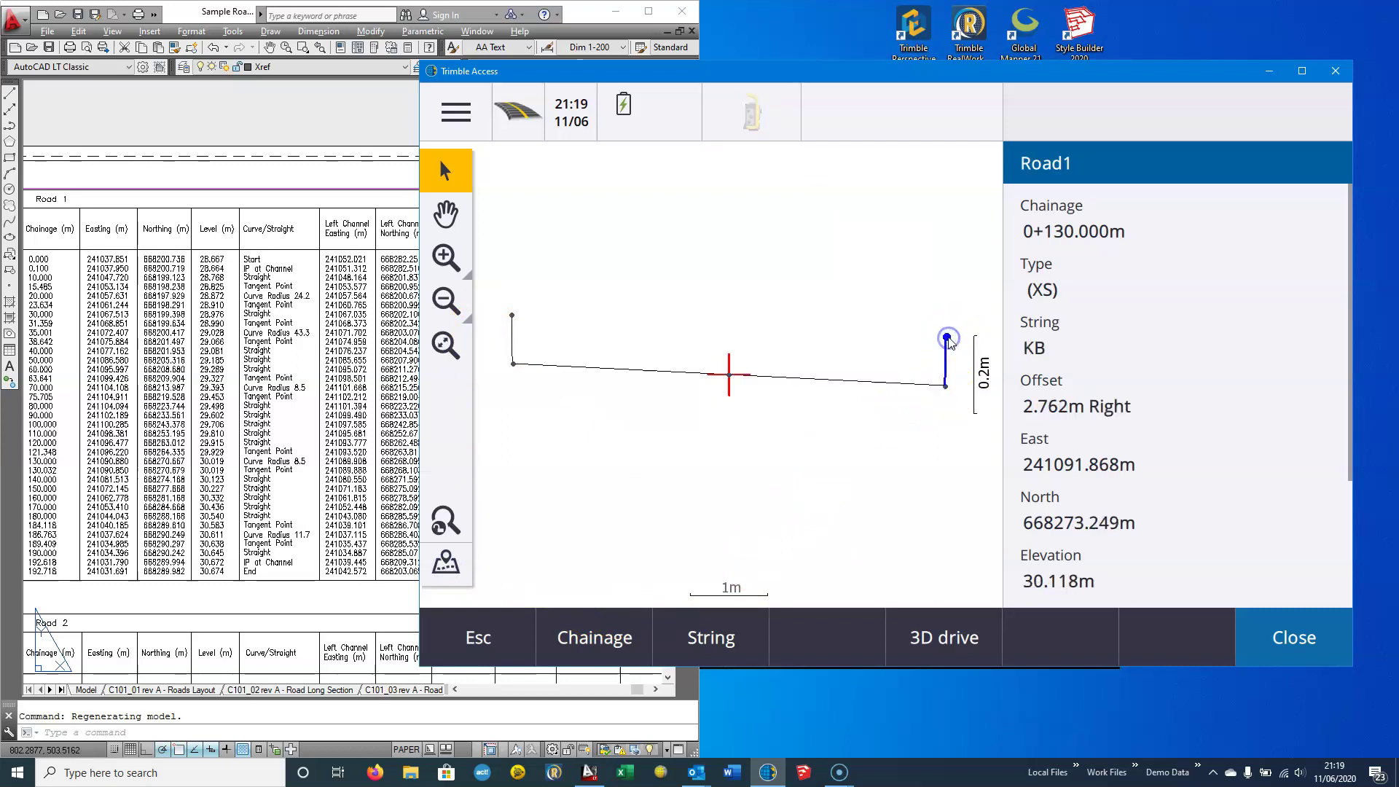
{"action": "left_click", "coordinate": [514, 364]}
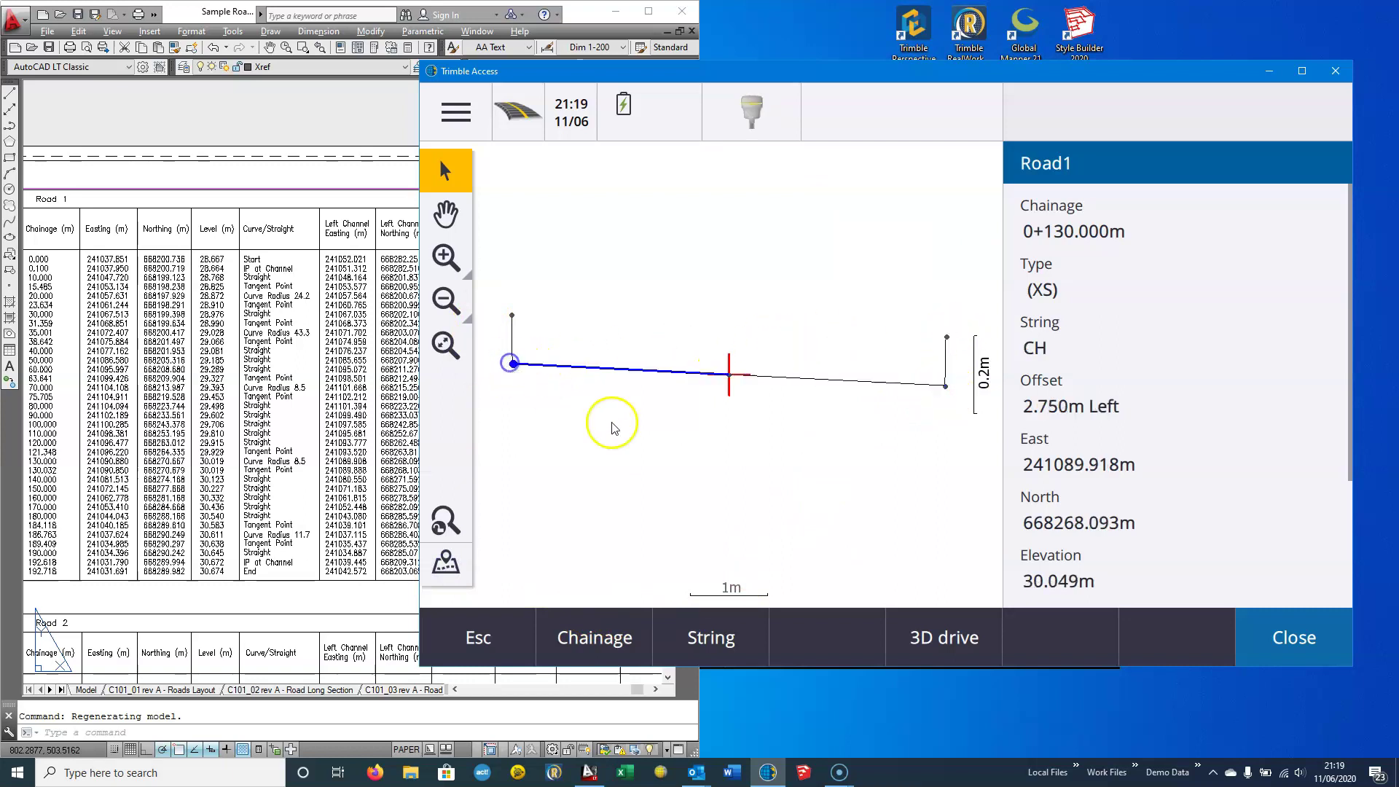
Step along the Road1 cross-sections from chainage 0+130.000 m to 0+180.000 m
{"action": "left_click", "coordinate": [683, 484]}
{"action": "left_click", "coordinate": [723, 478]}
{"action": "key", "text": "Down"}
{"action": "key", "text": "Down"}
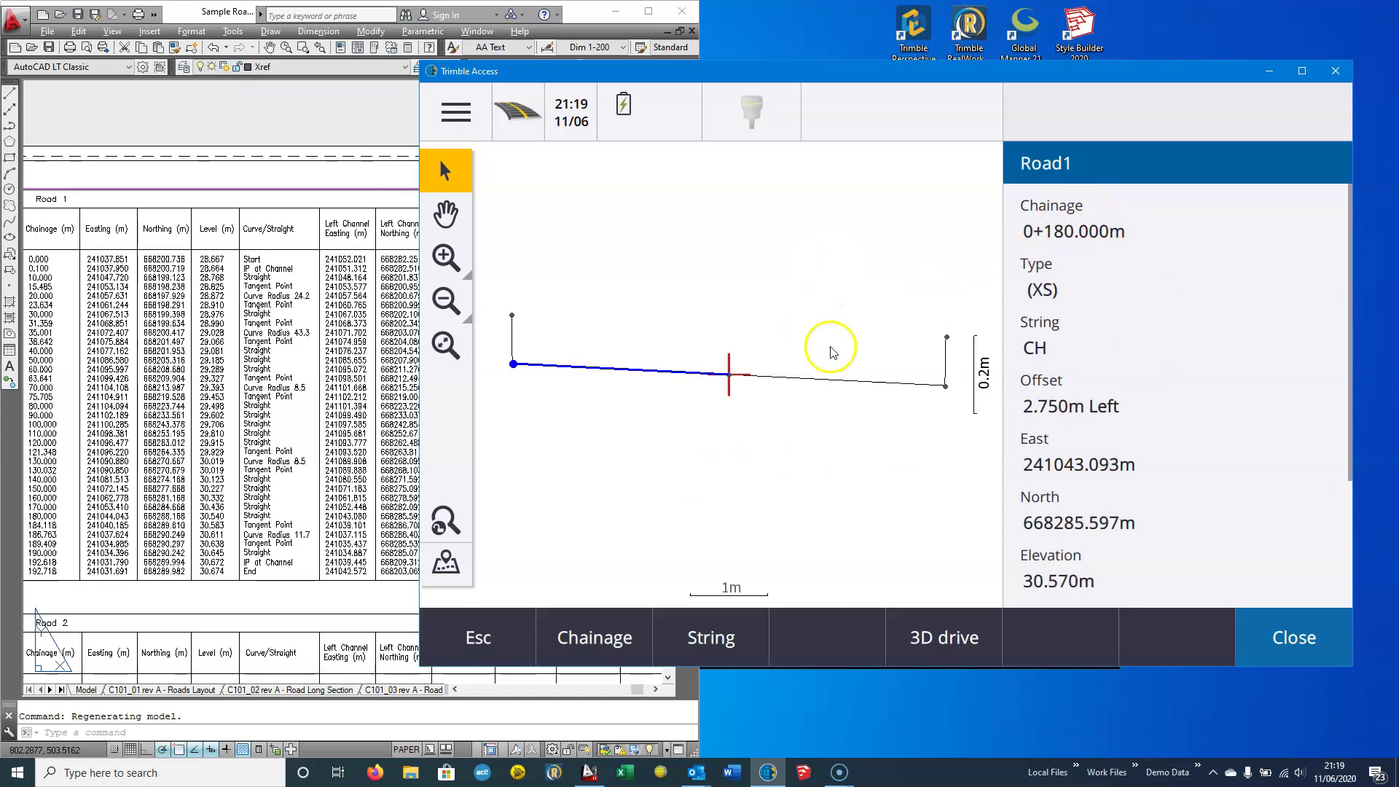
Review the Road1 cross-section at the custom chainage 151.126 m
{"action": "left_click", "coordinate": [630, 626]}
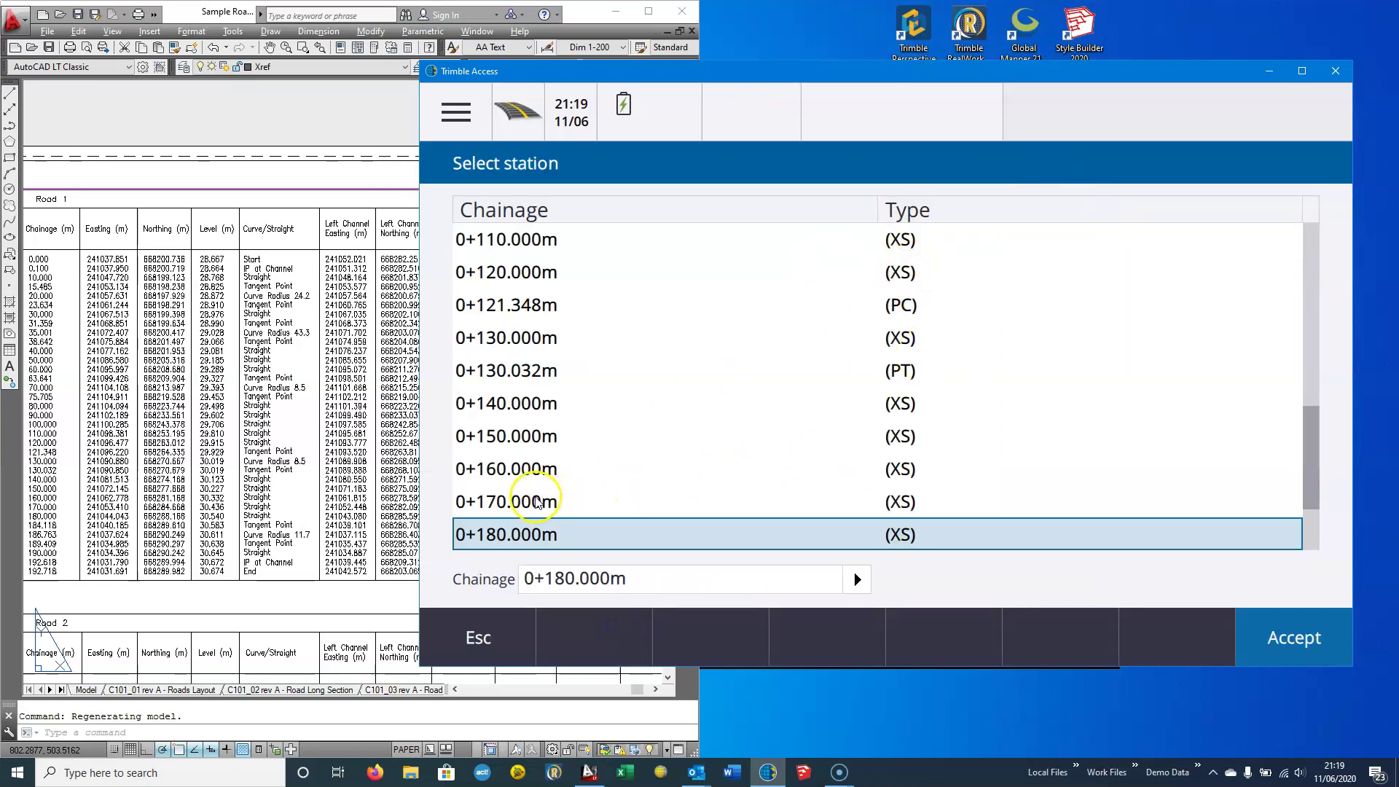
{"action": "key", "text": "Up"}
{"action": "key", "text": "Up"}
{"action": "key", "text": "Up"}
{"action": "left_click", "coordinate": [587, 587]}
{"action": "type", "text": "1"}
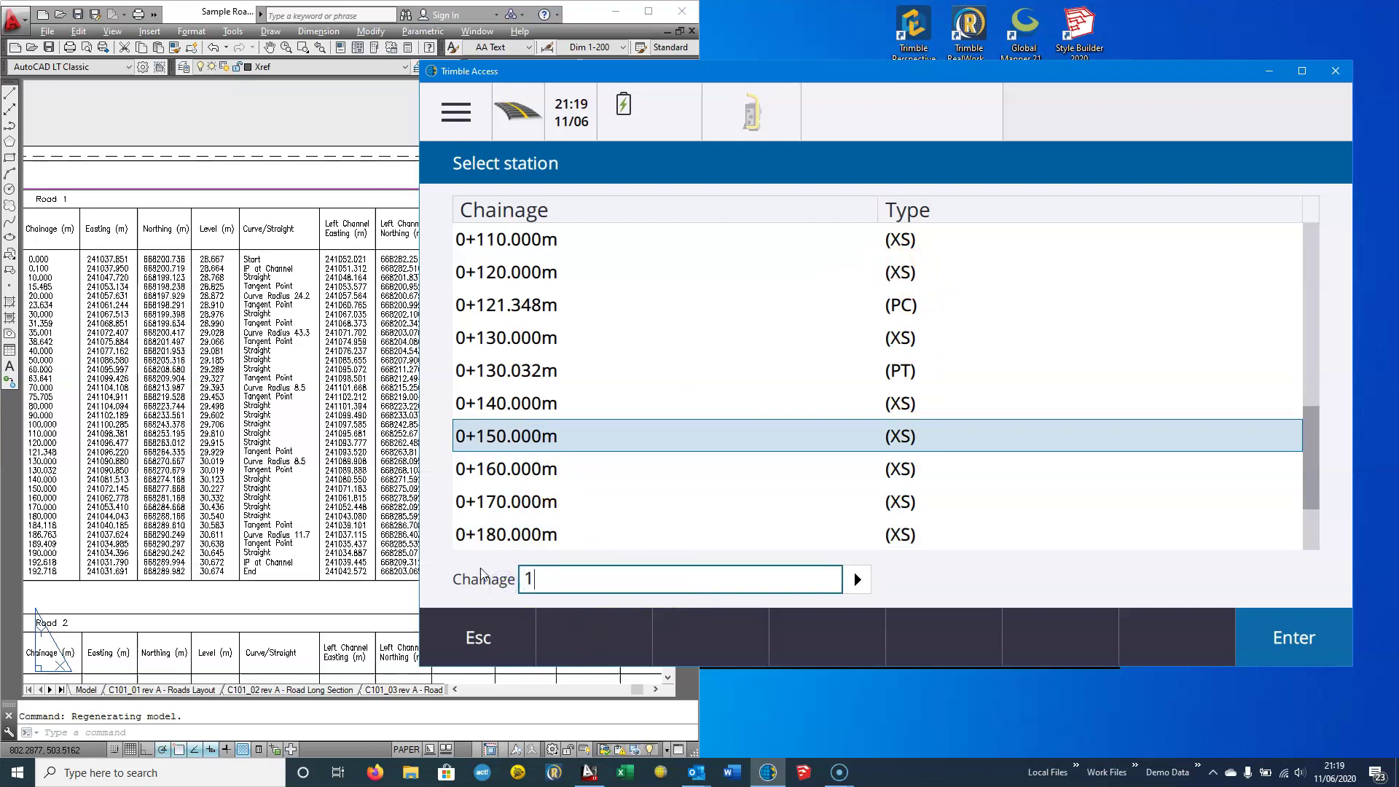
{"action": "type", "text": "51.126"}
{"action": "key", "text": "Return"}
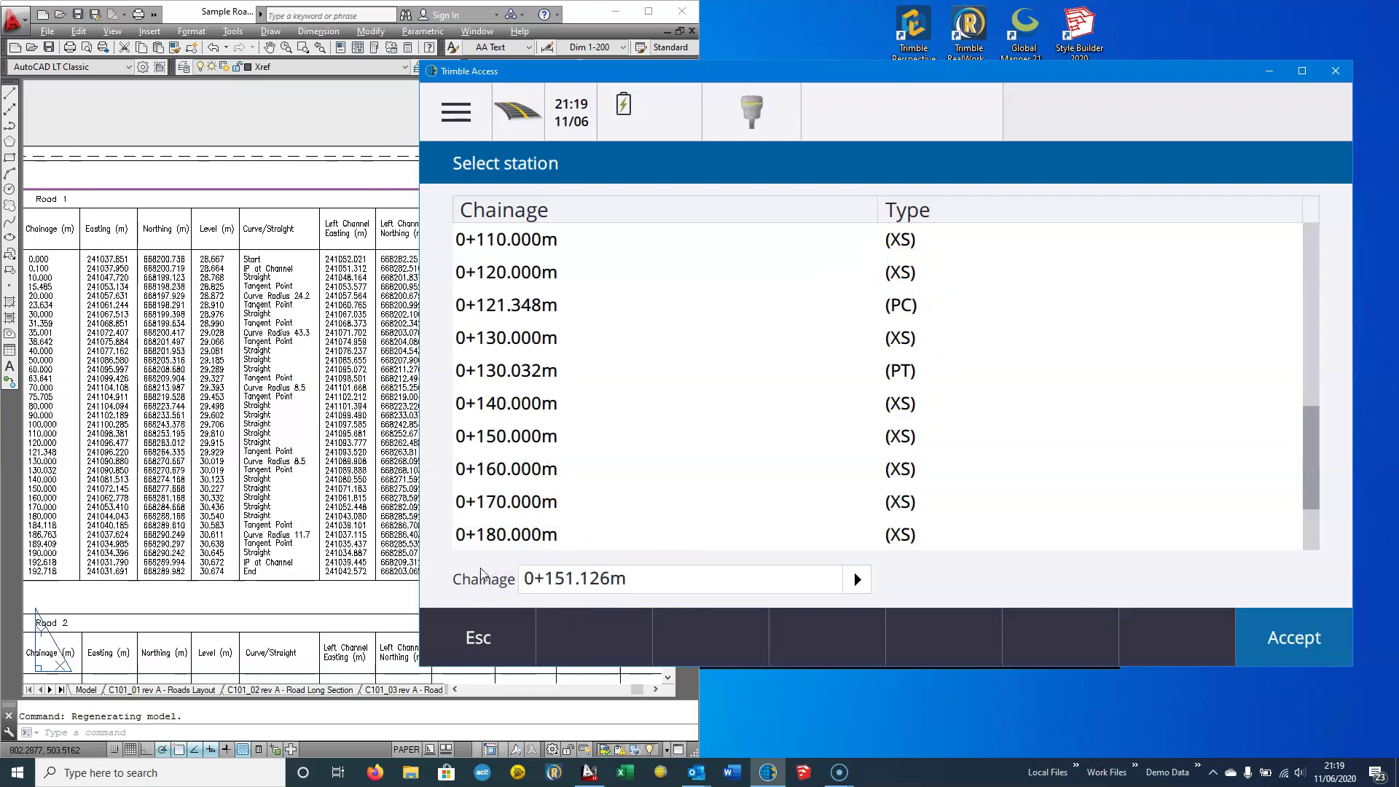
{"action": "key", "text": "Return"}
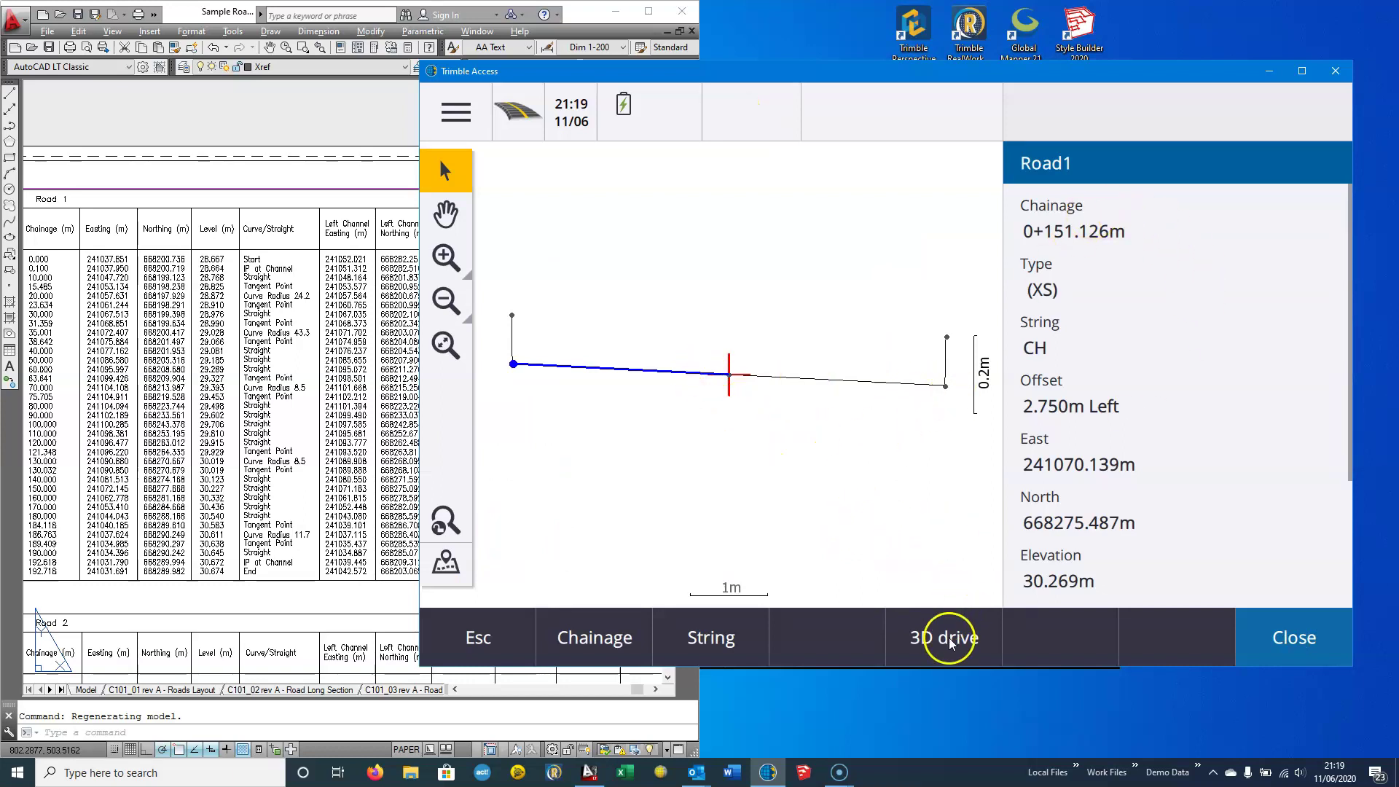
Run the 3D drive along Road1, pausing and resuming it on the way, and close it to return to the cross-section
{"action": "left_click", "coordinate": [922, 646]}
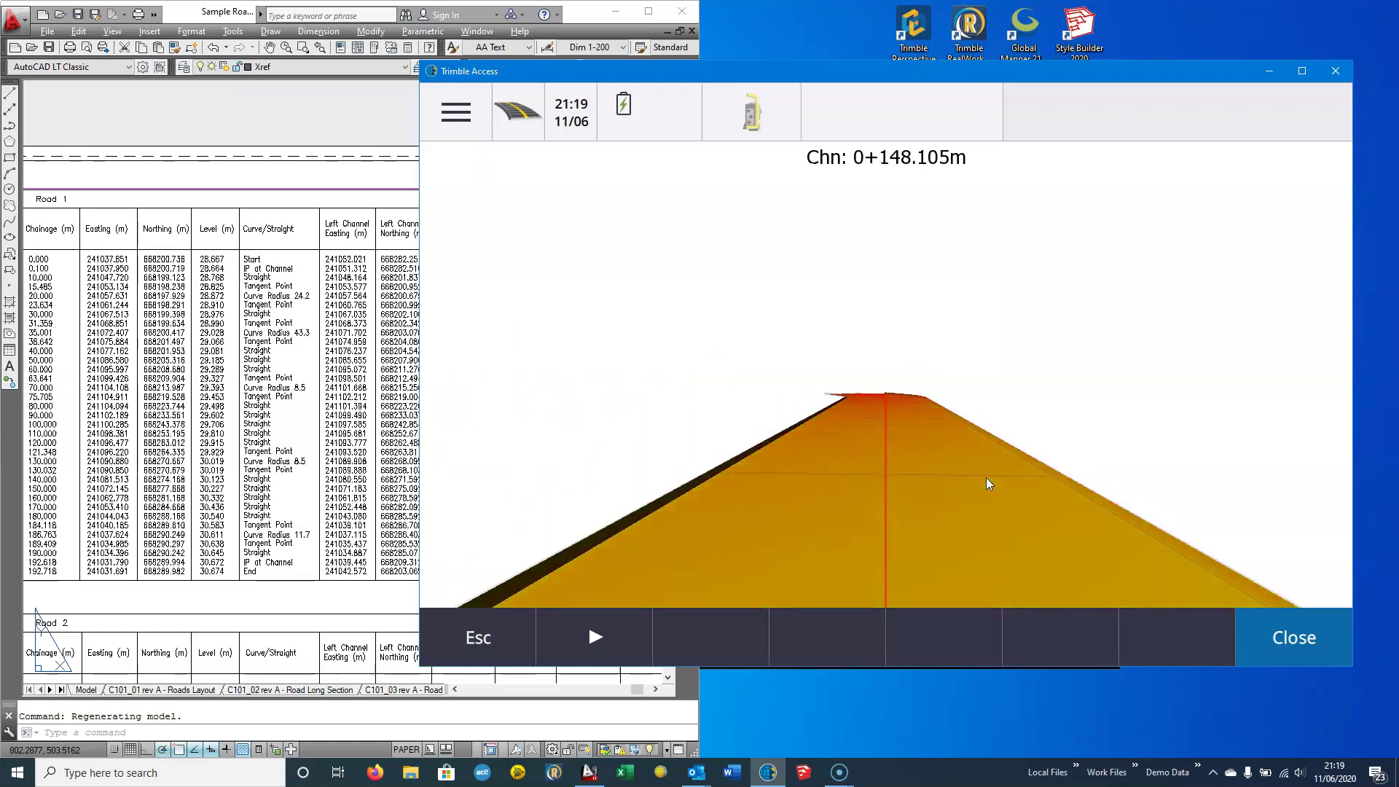
{"action": "left_click", "coordinate": [991, 523]}
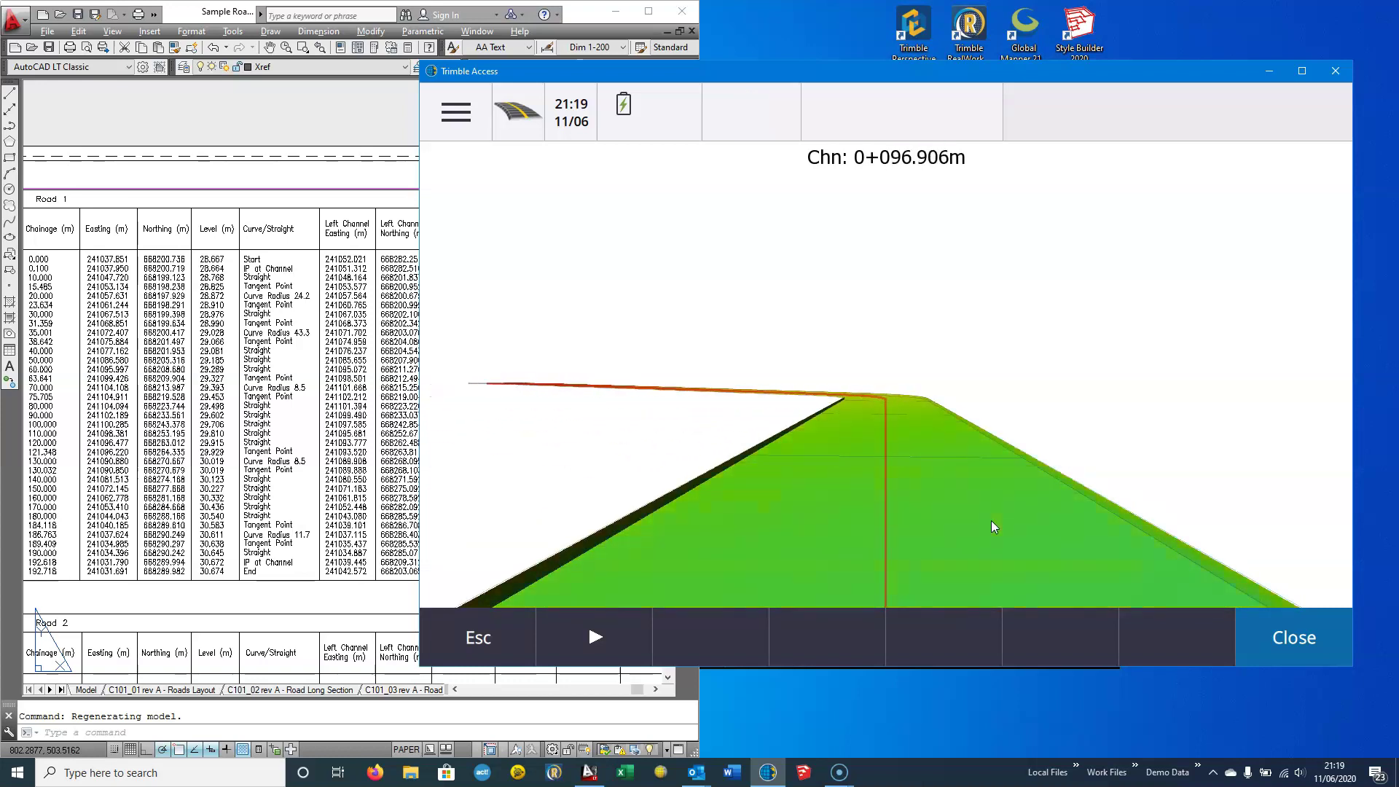
{"action": "left_click", "coordinate": [991, 504]}
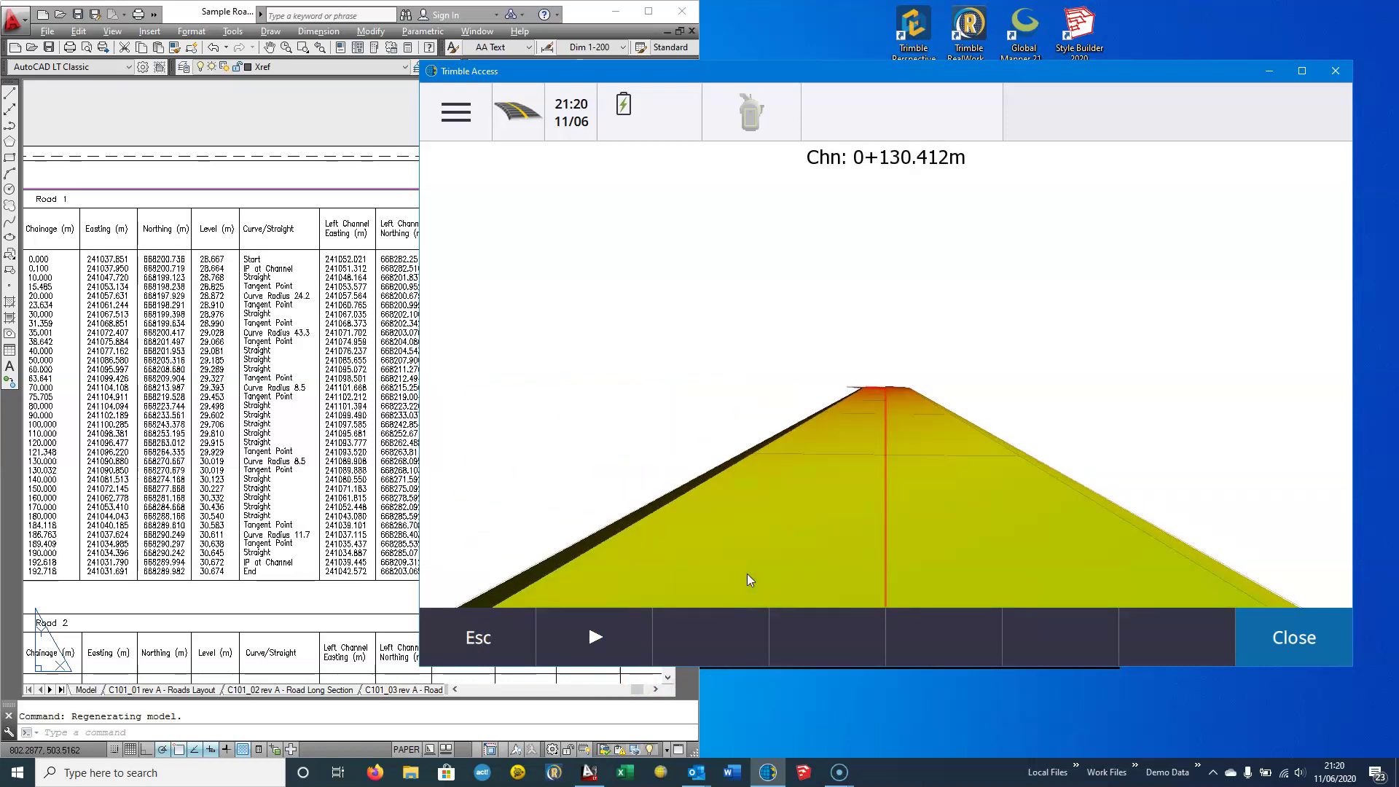
{"action": "left_click", "coordinate": [1310, 624]}
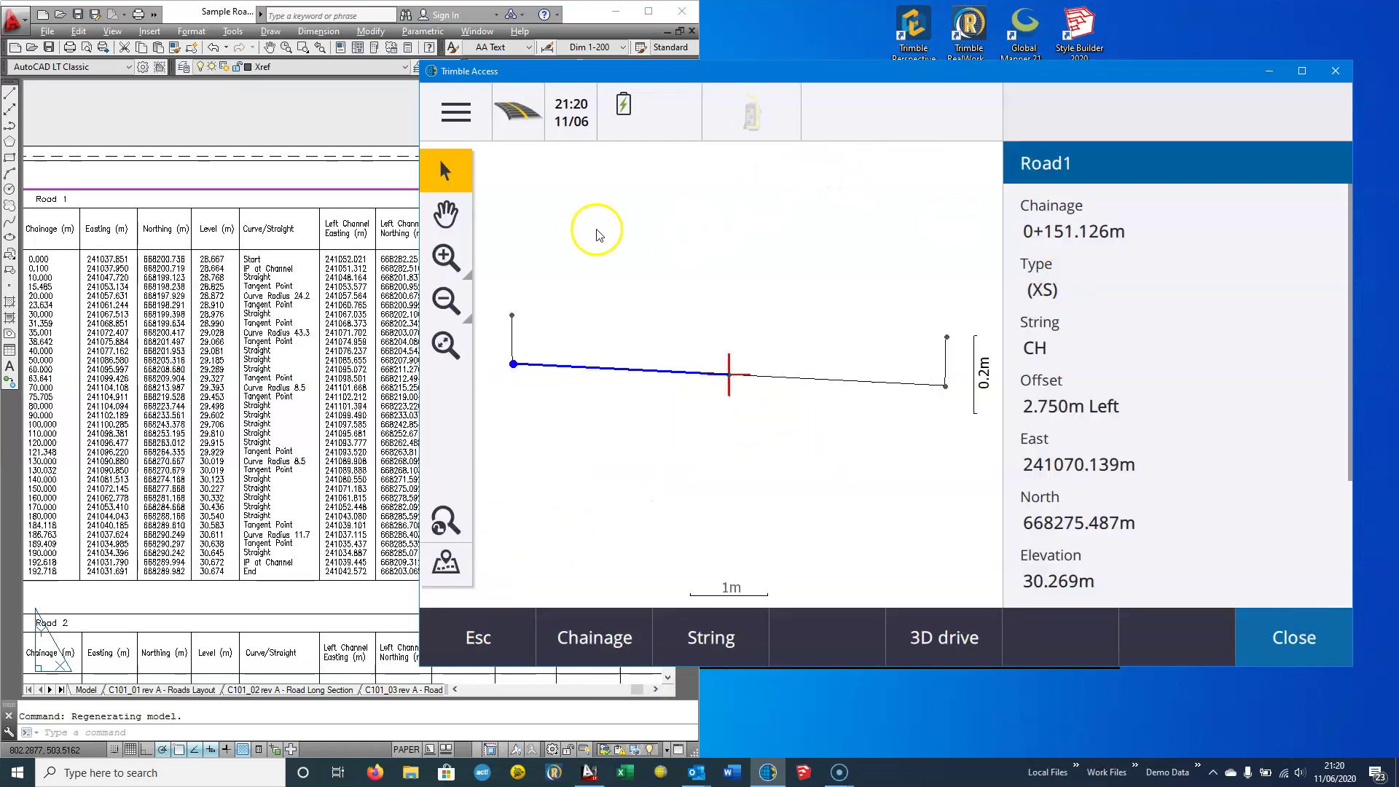